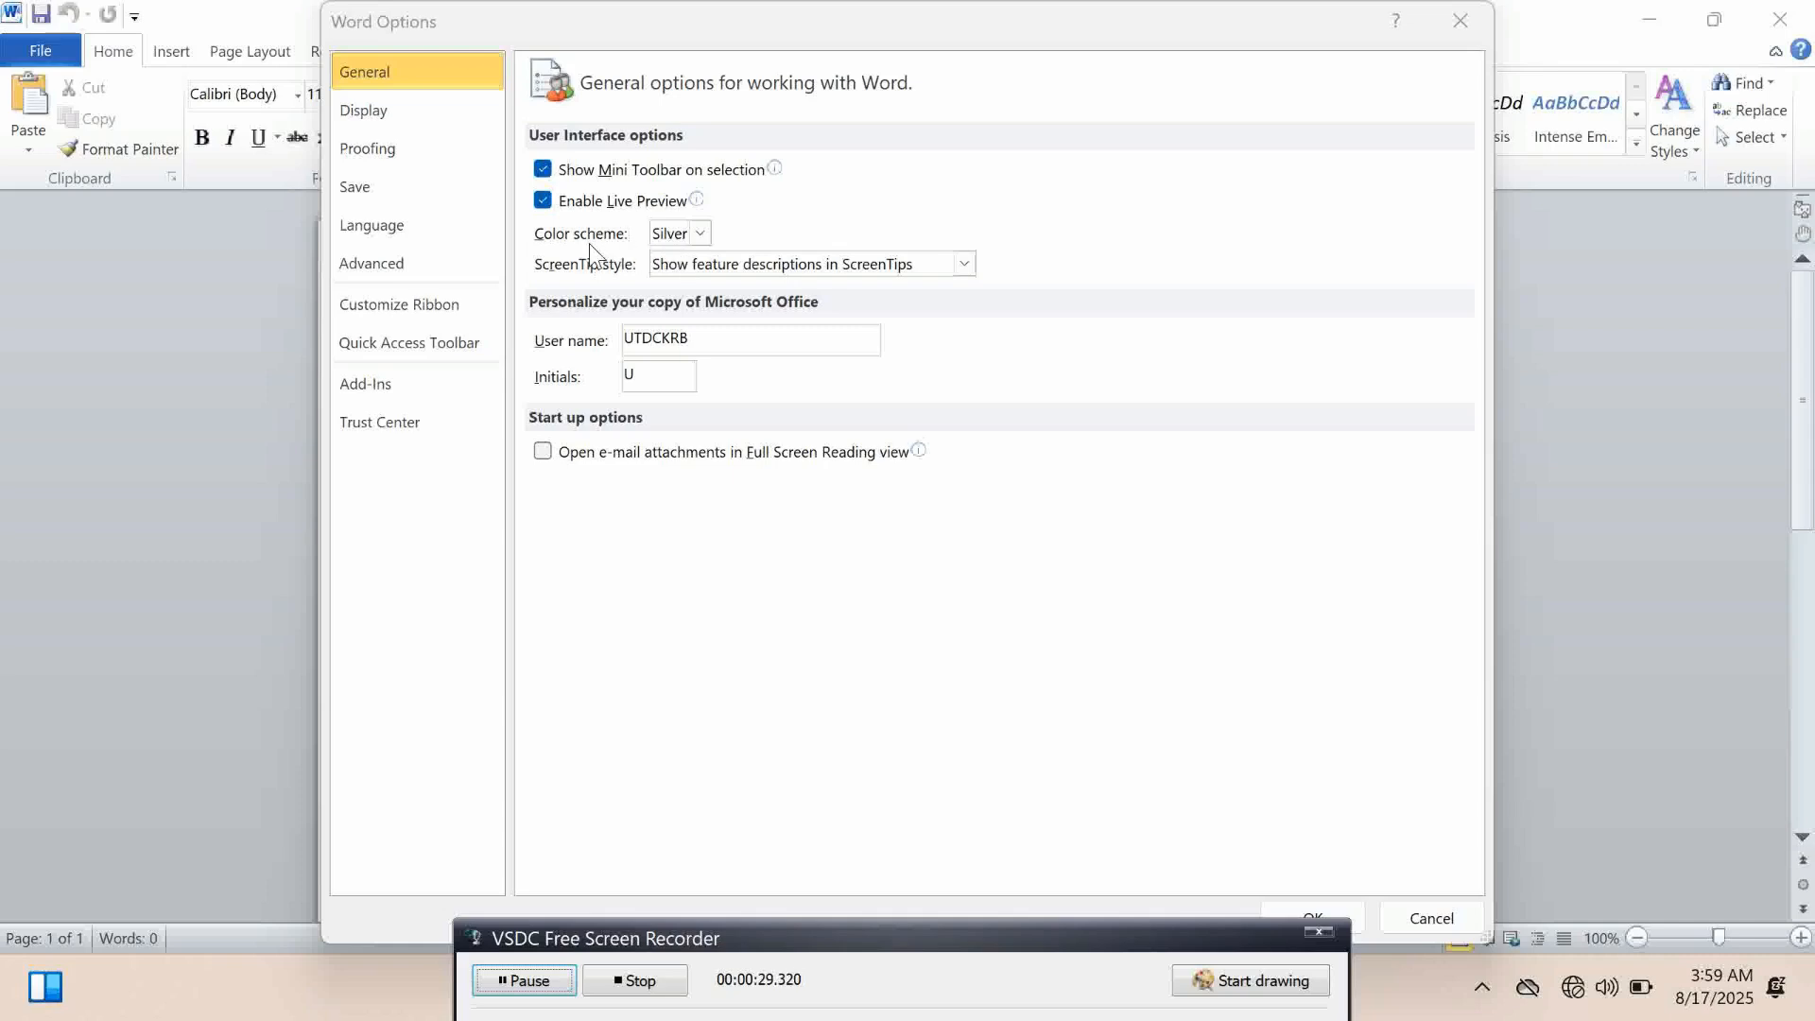
Set the color scheme to Blue in the general options and apply it
click(700, 233)
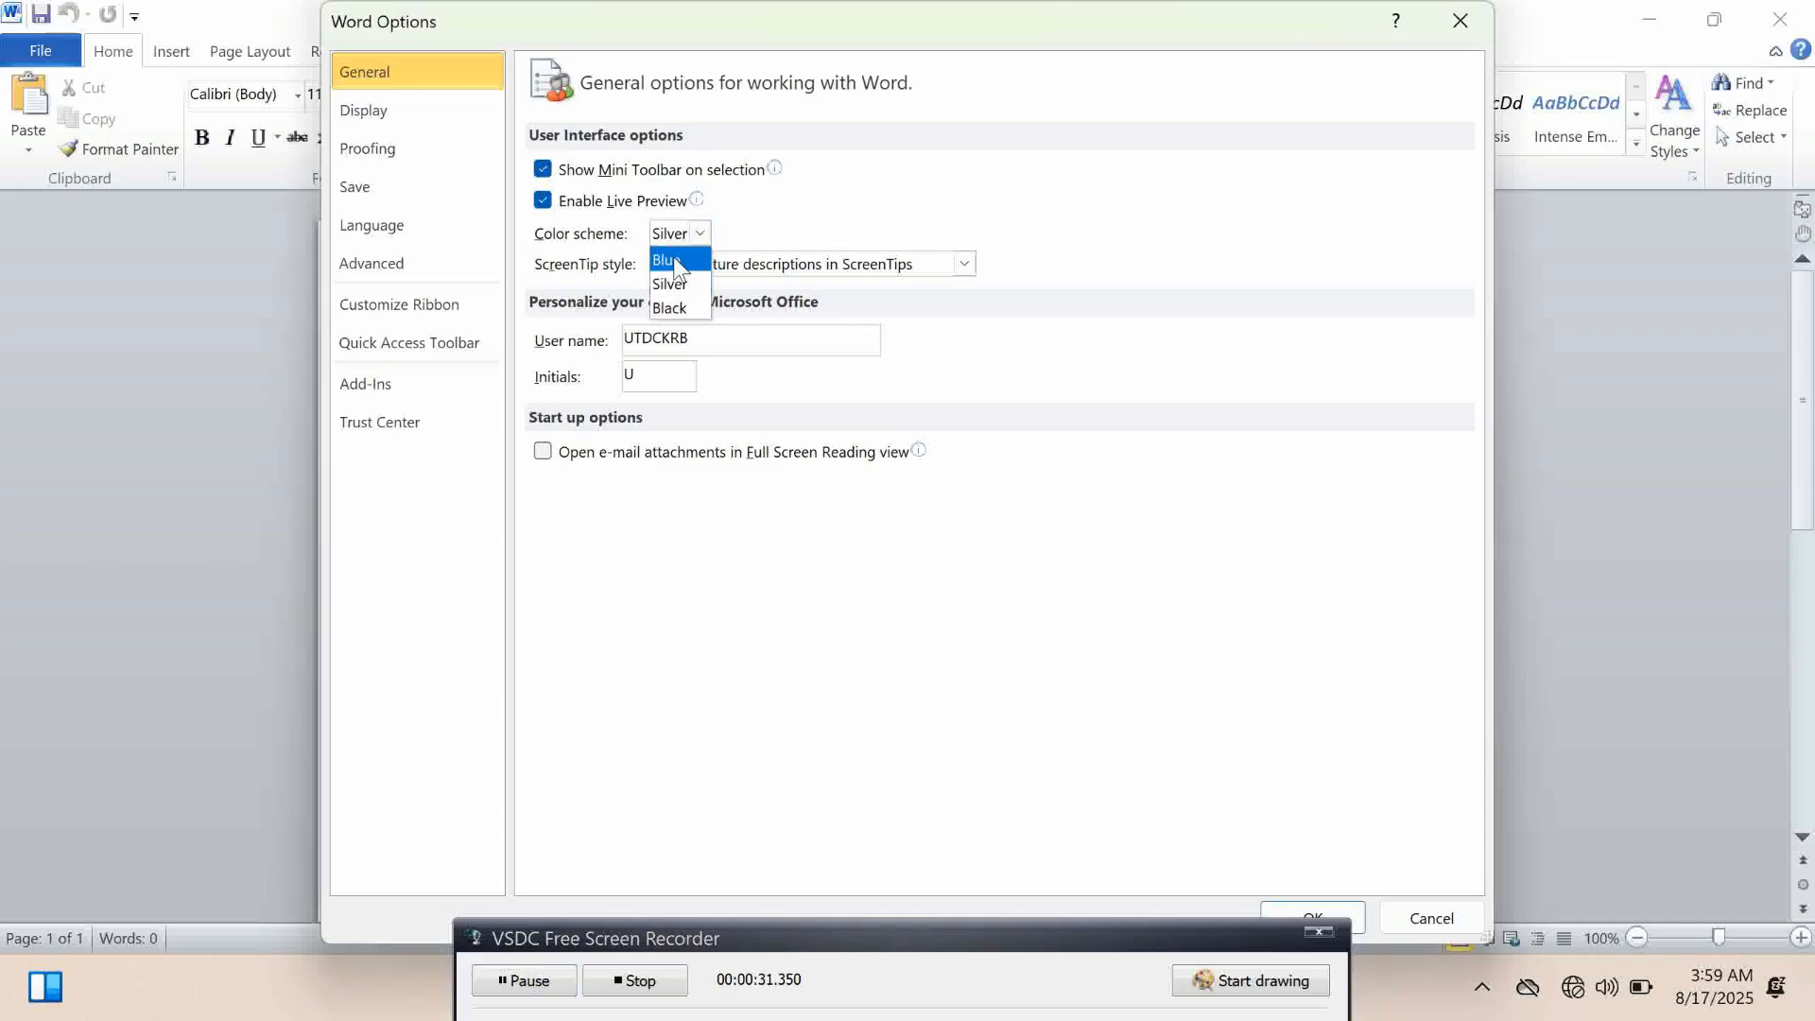
click(673, 257)
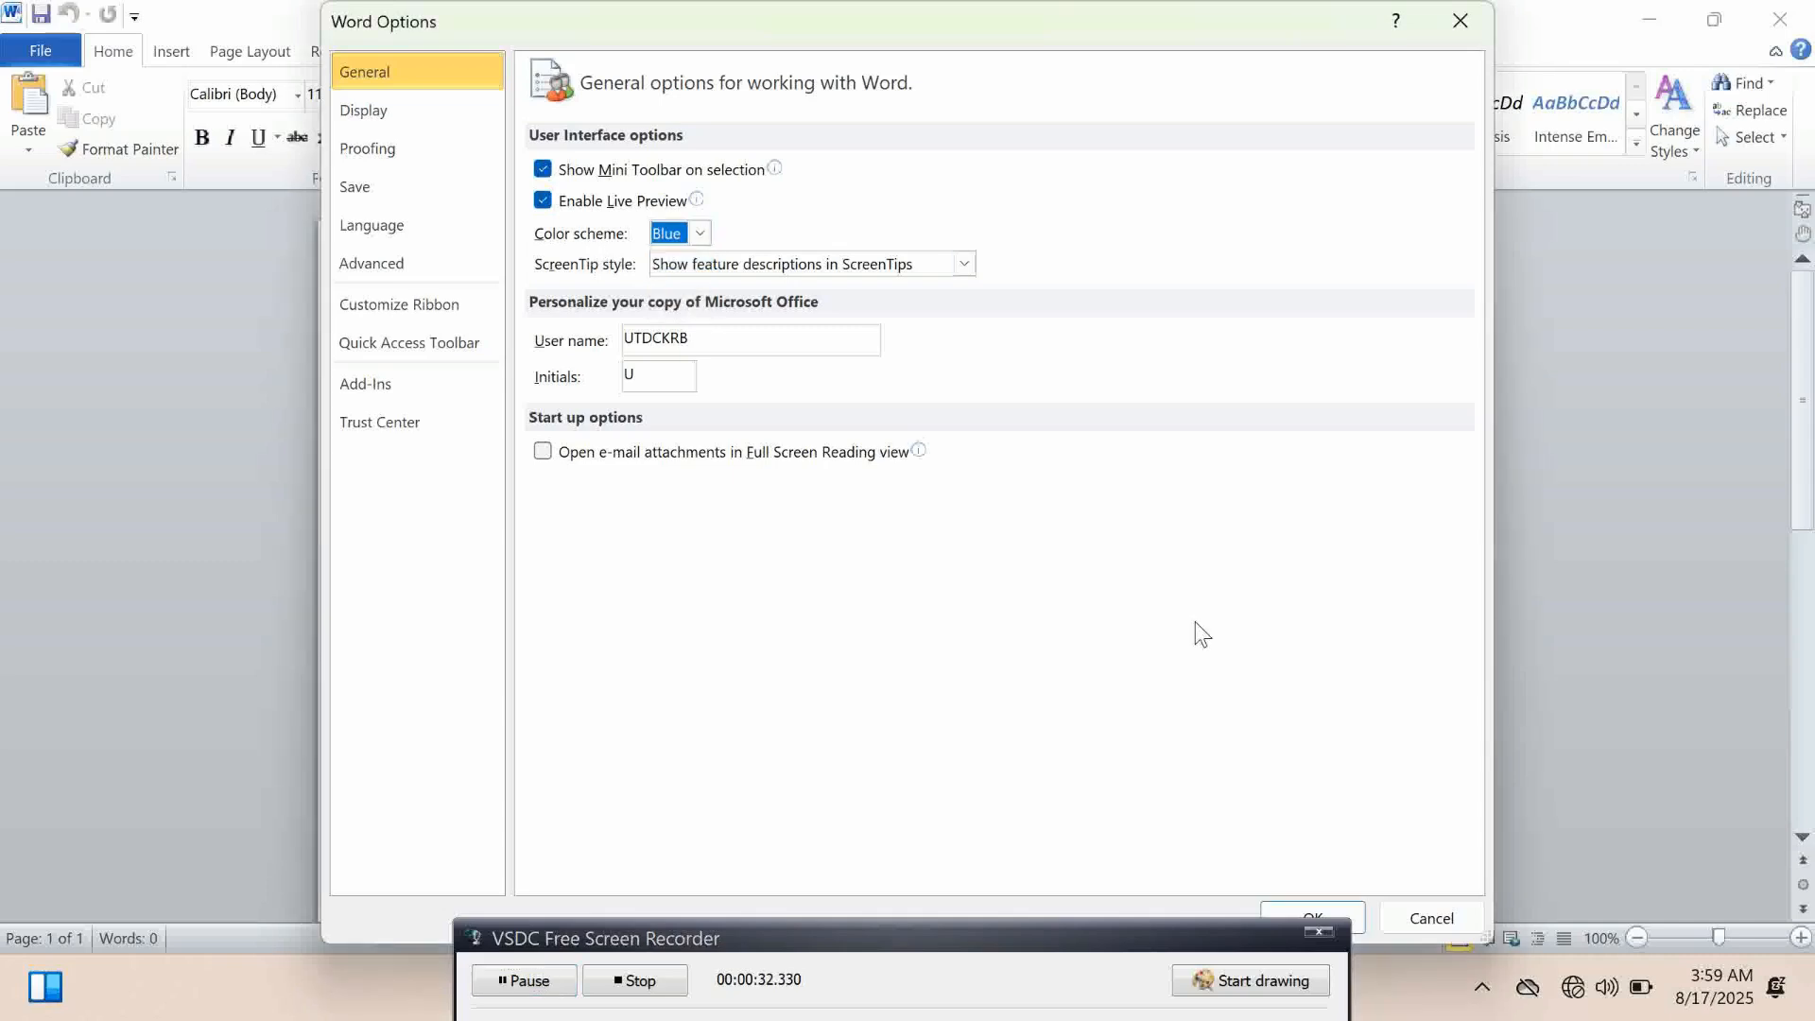
click(1285, 914)
Set the color scheme to Silver in the general Word options and apply it
key(alt)
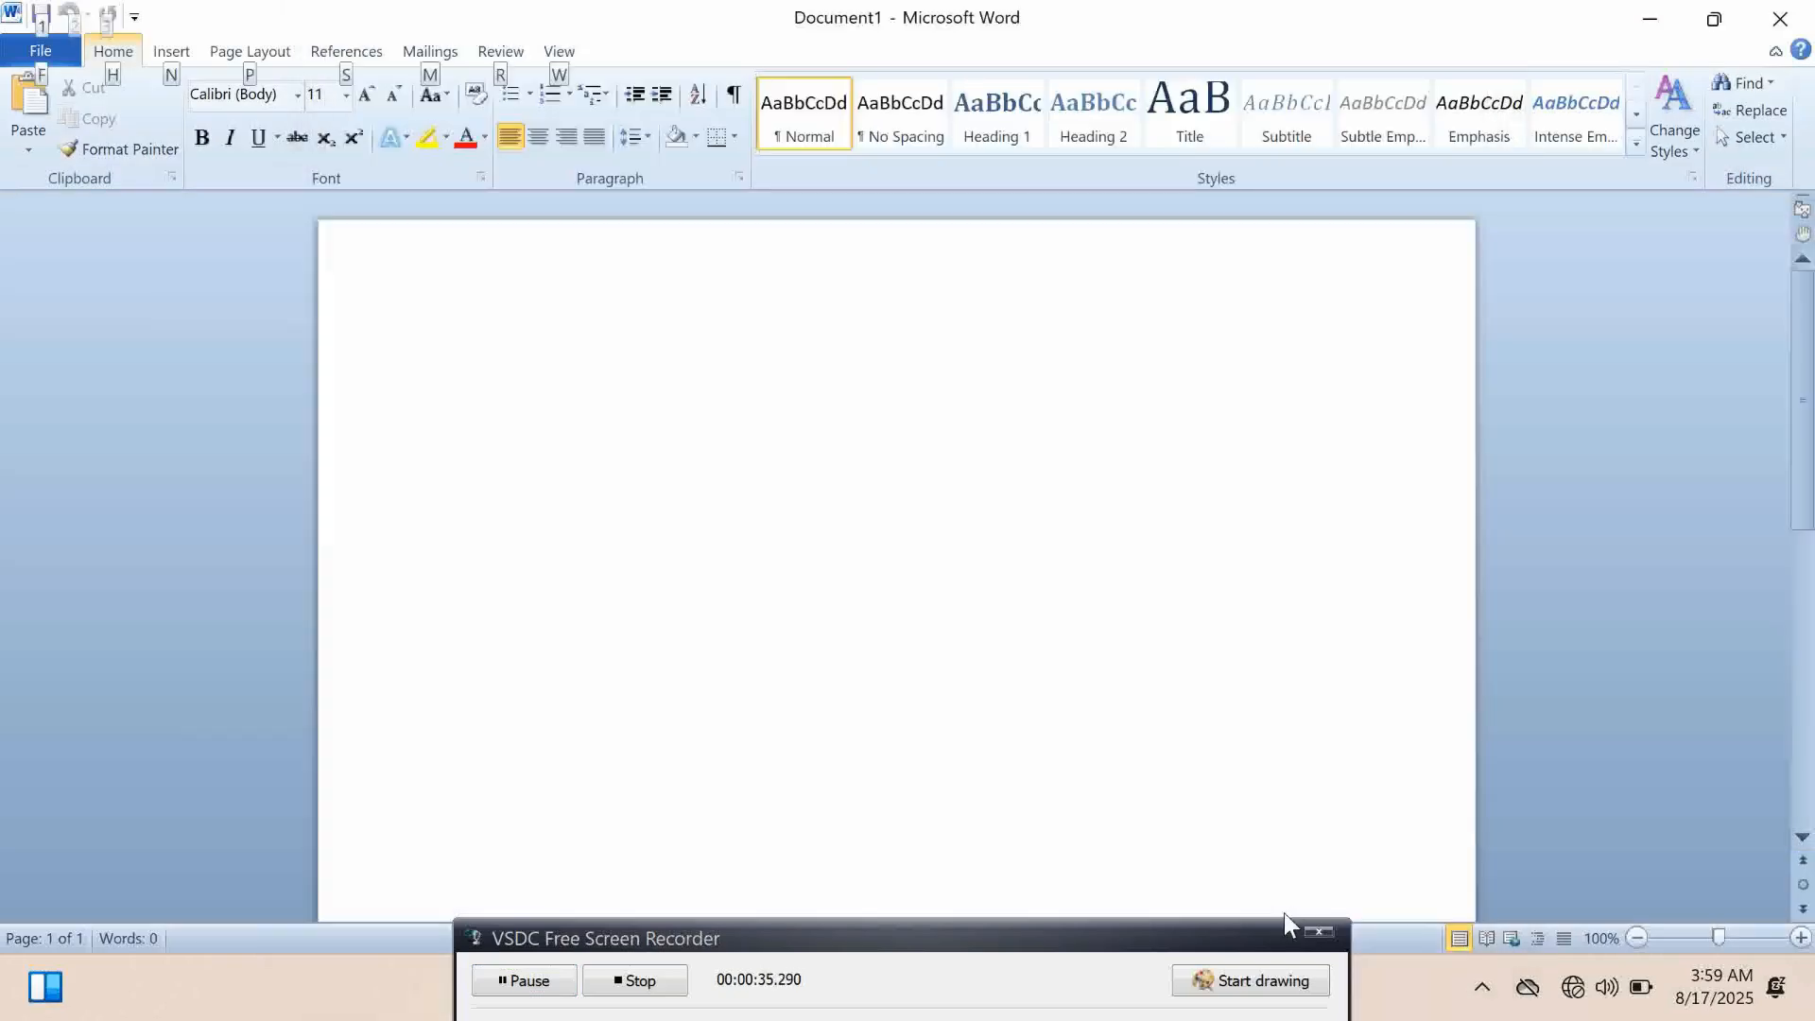
key(f)
key(t)
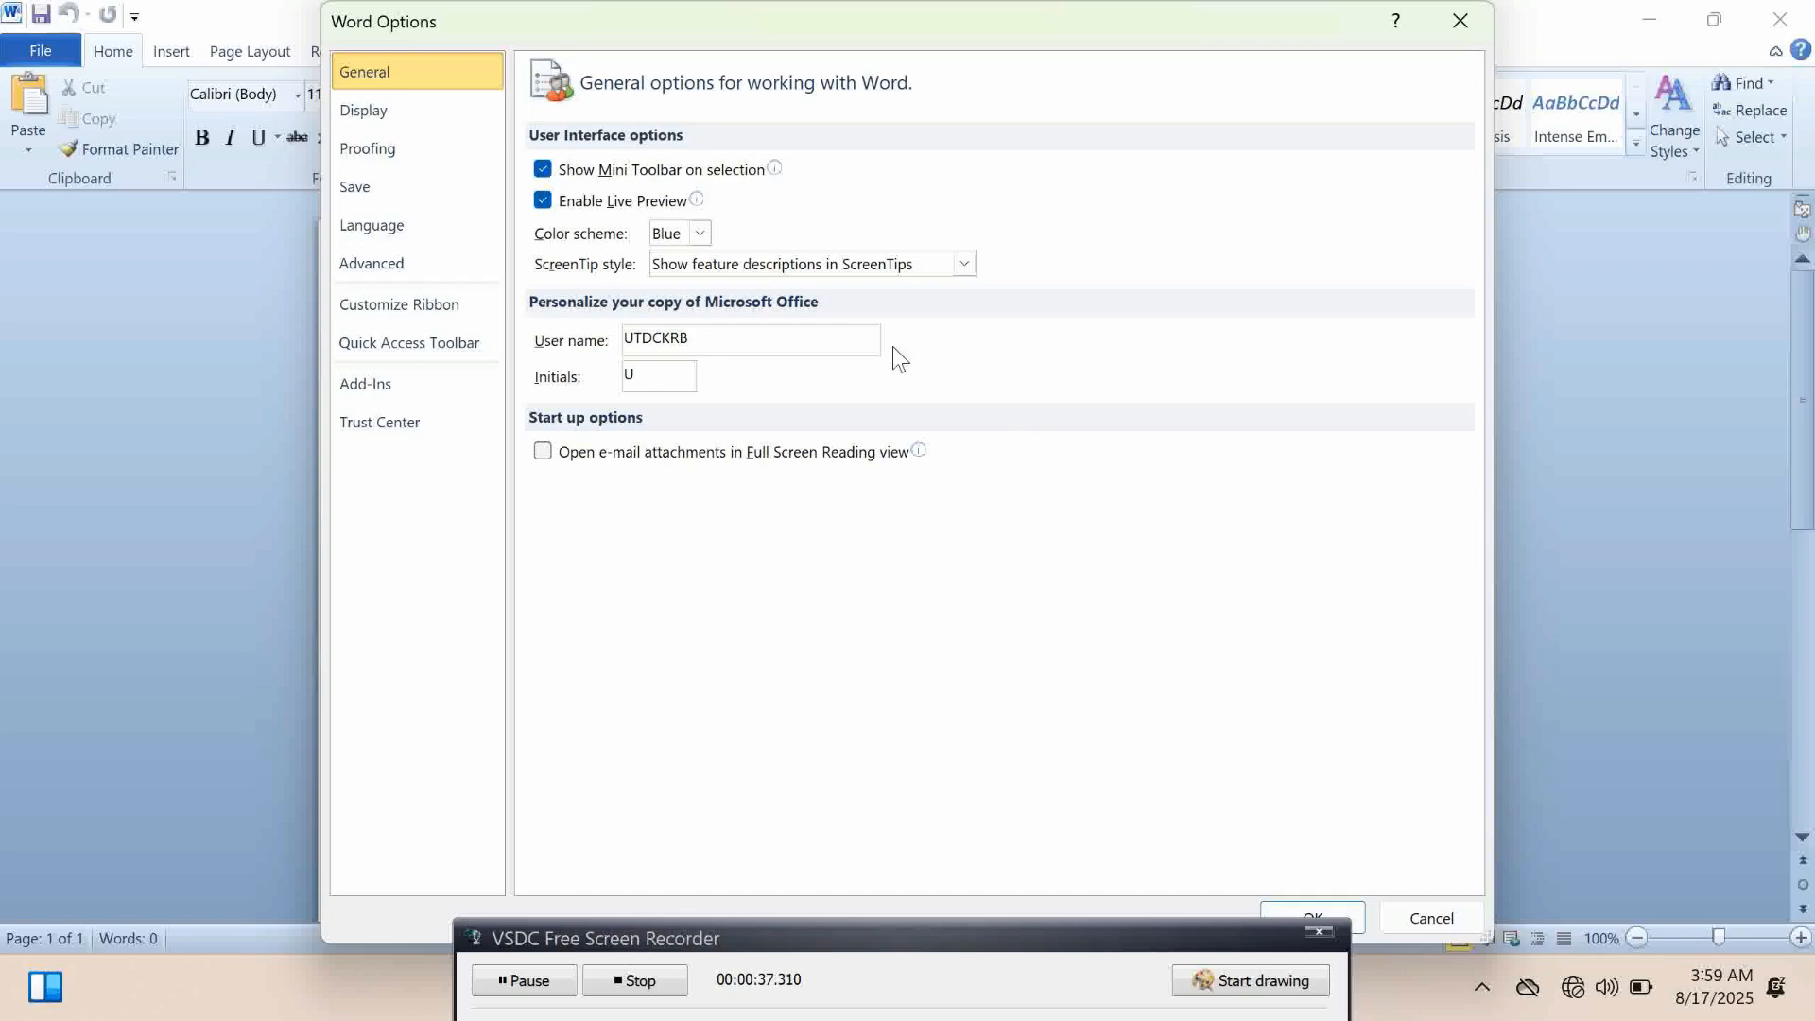
click(701, 234)
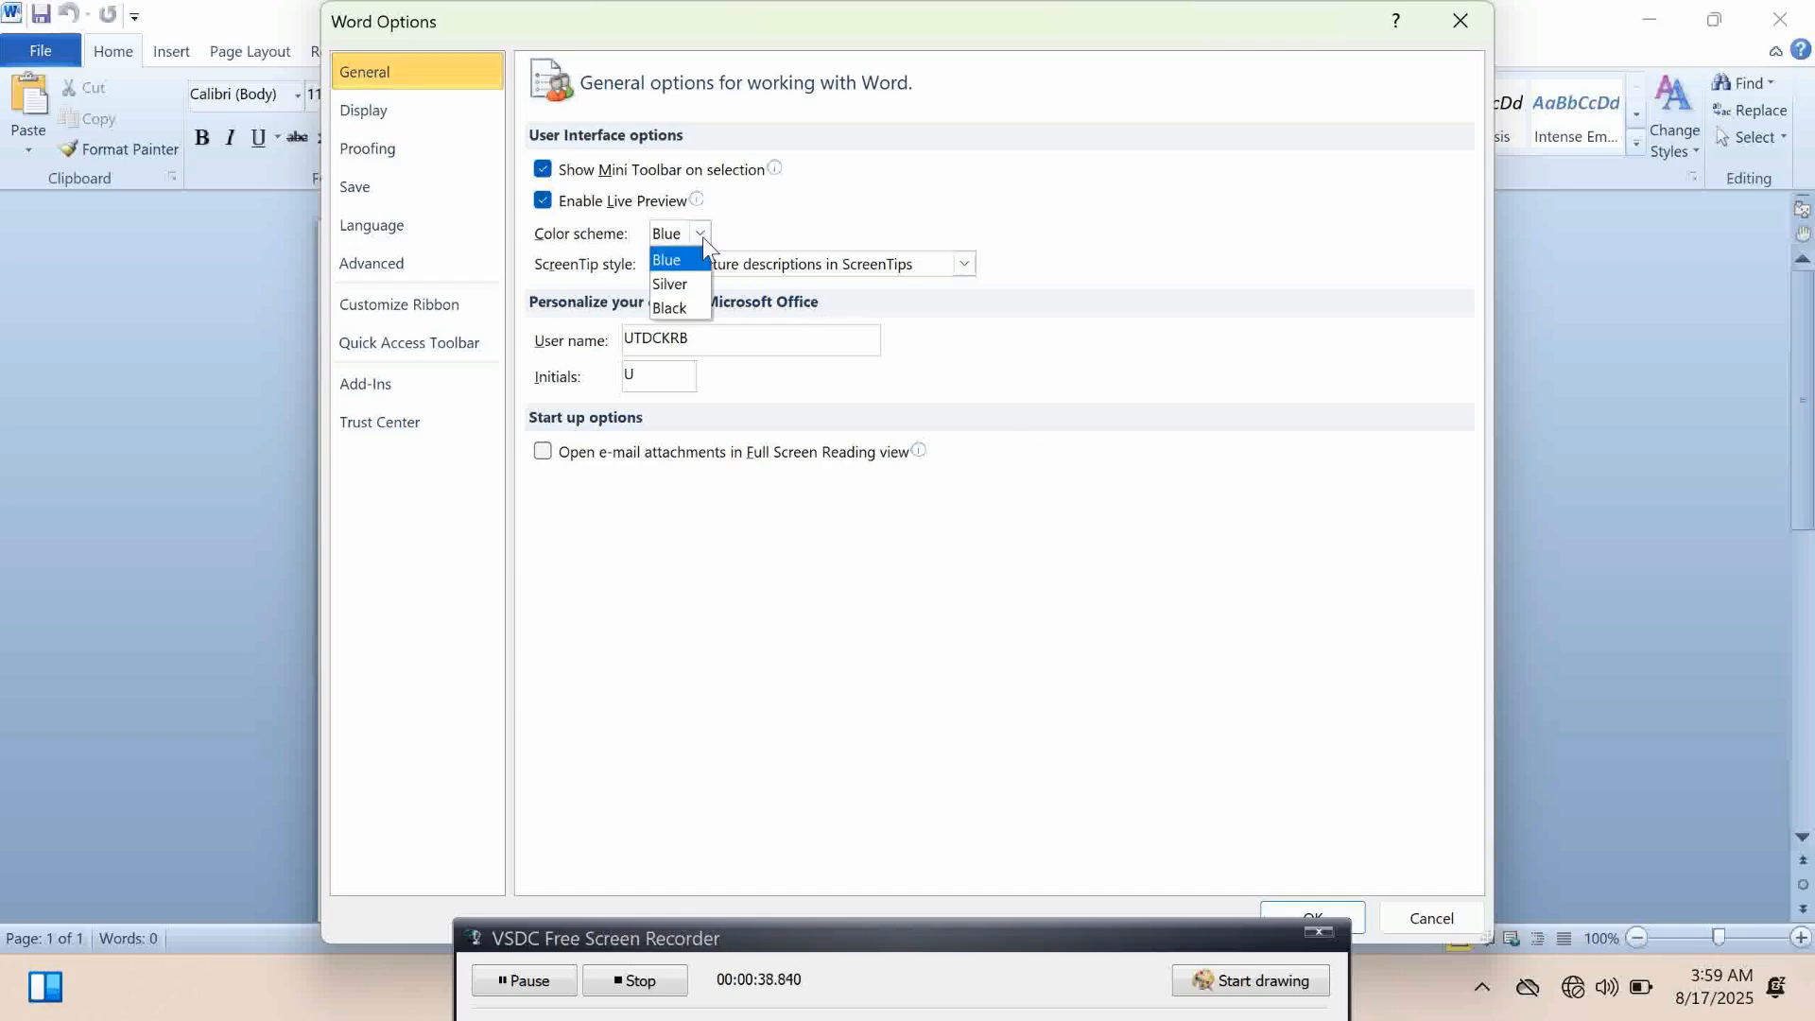
click(680, 284)
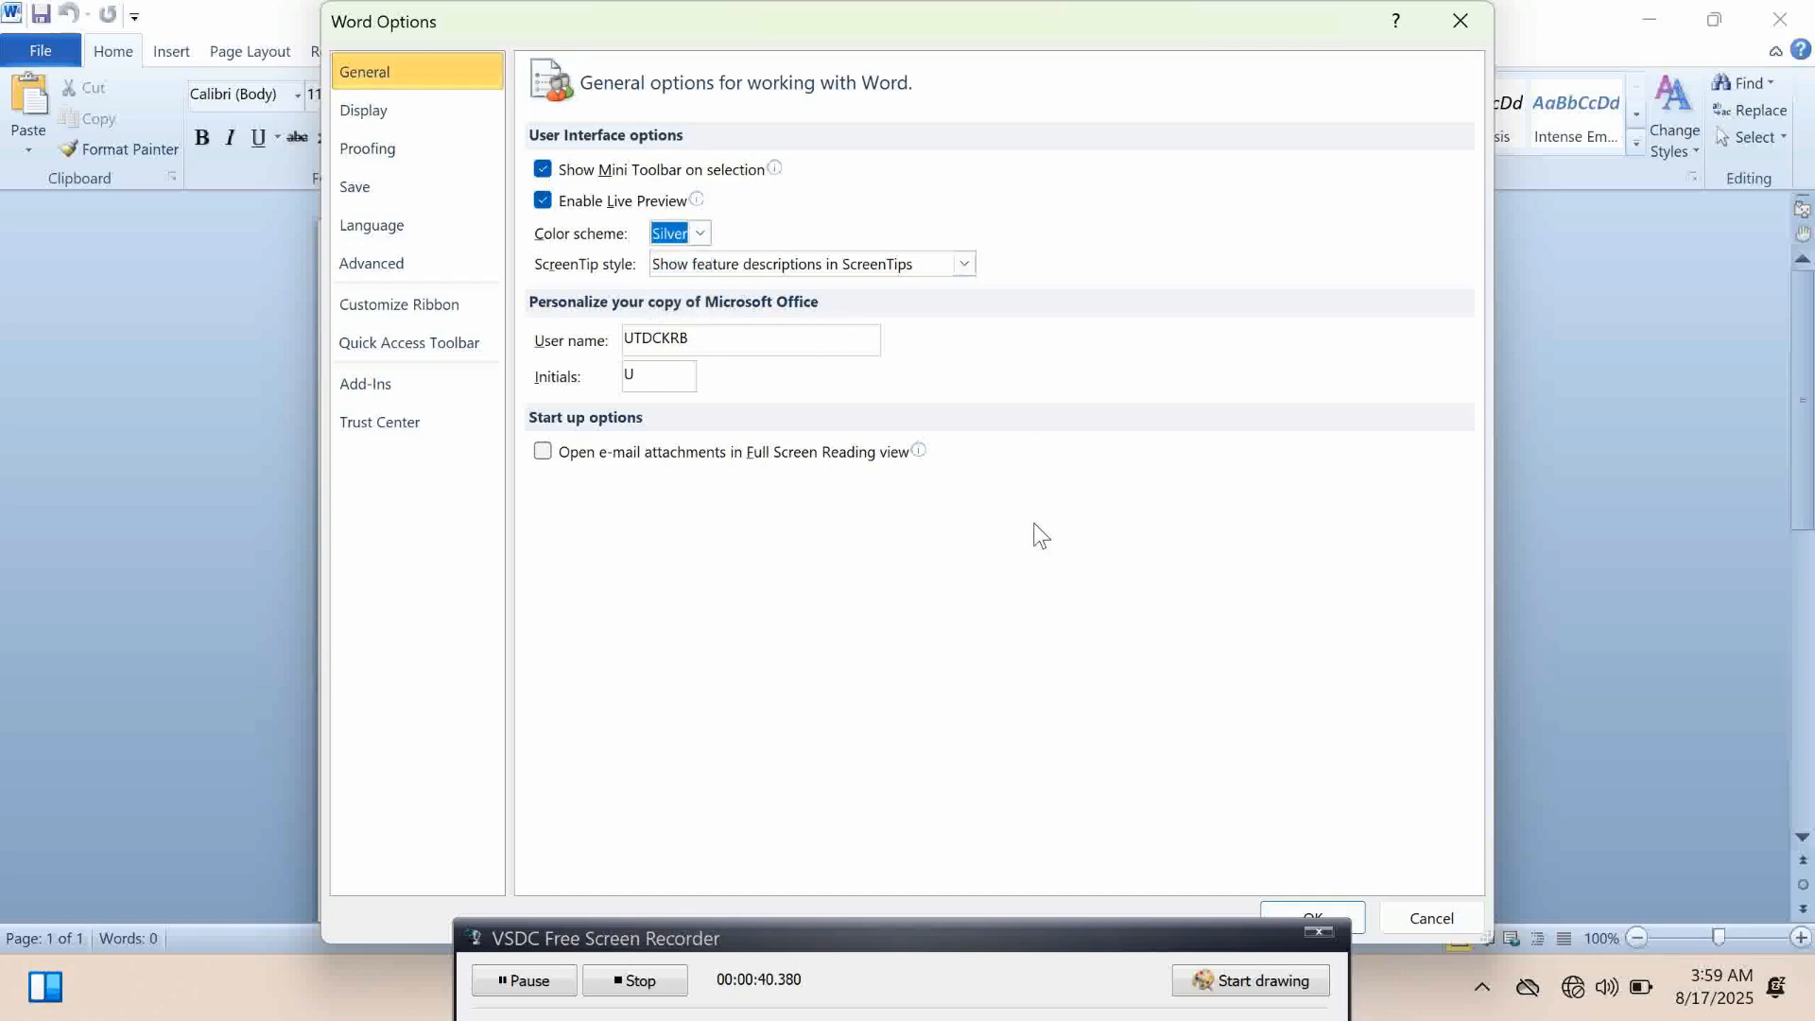
click(1290, 910)
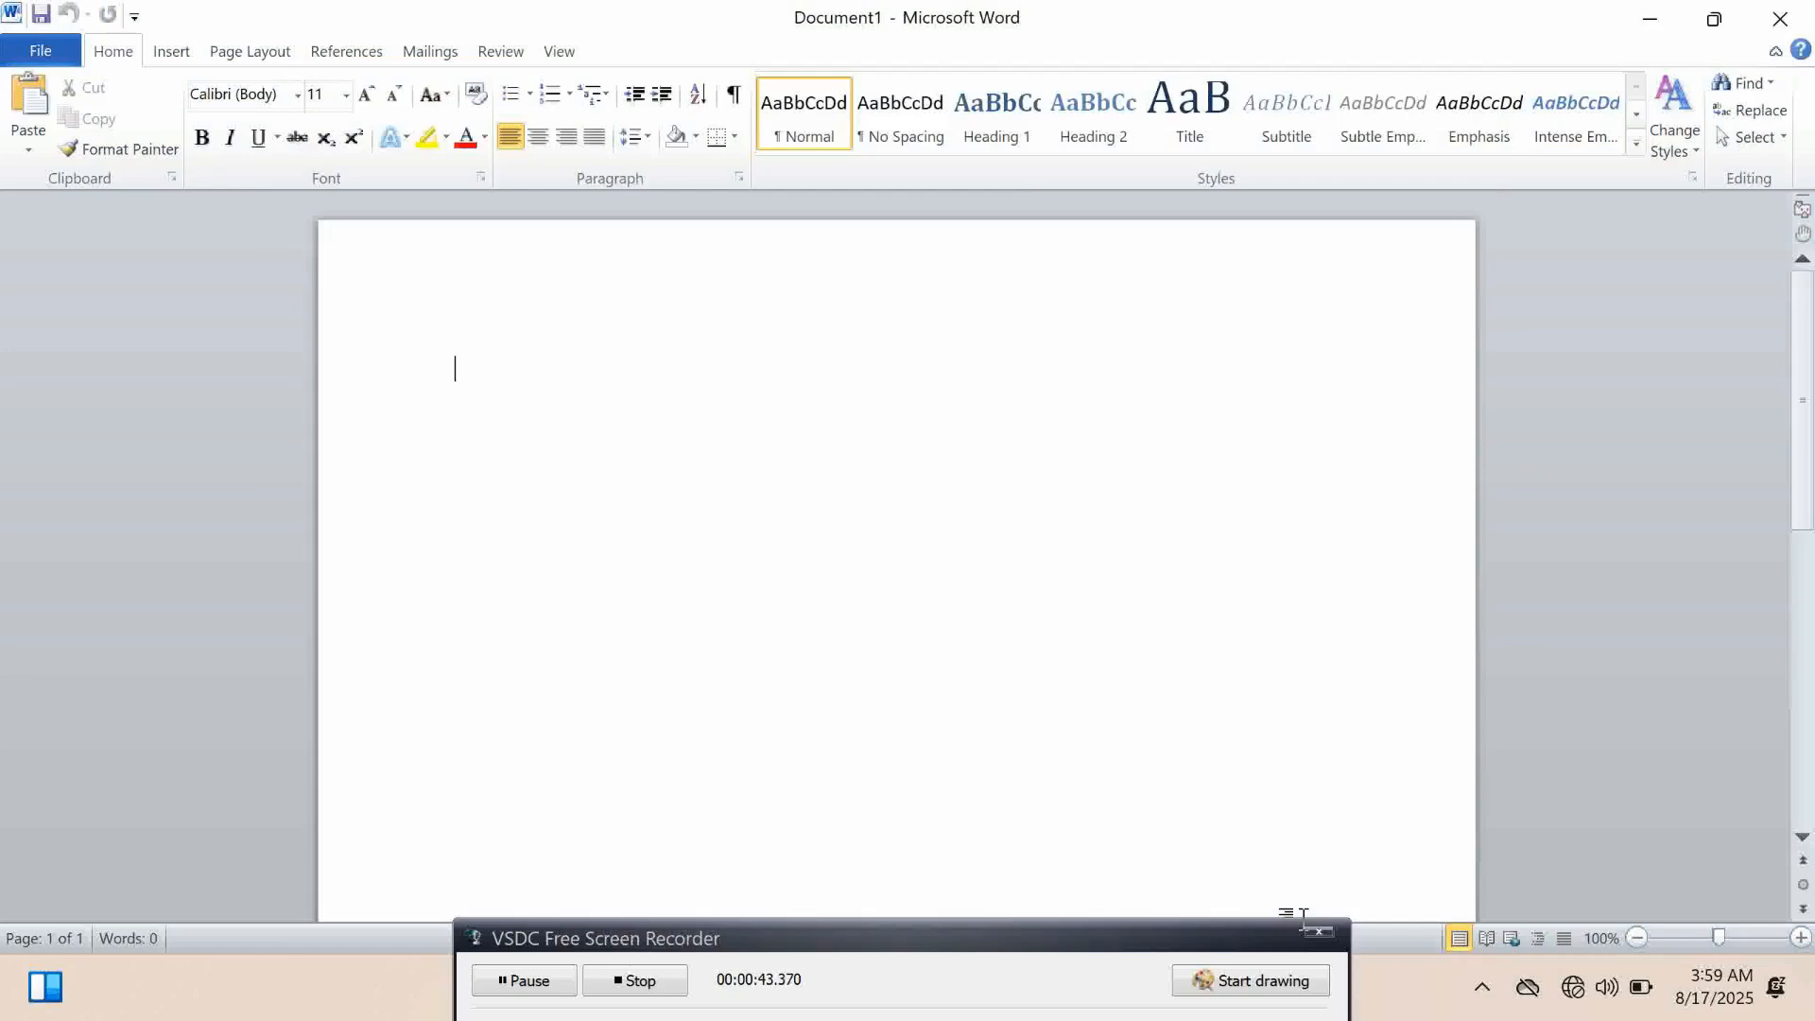
key(alt)
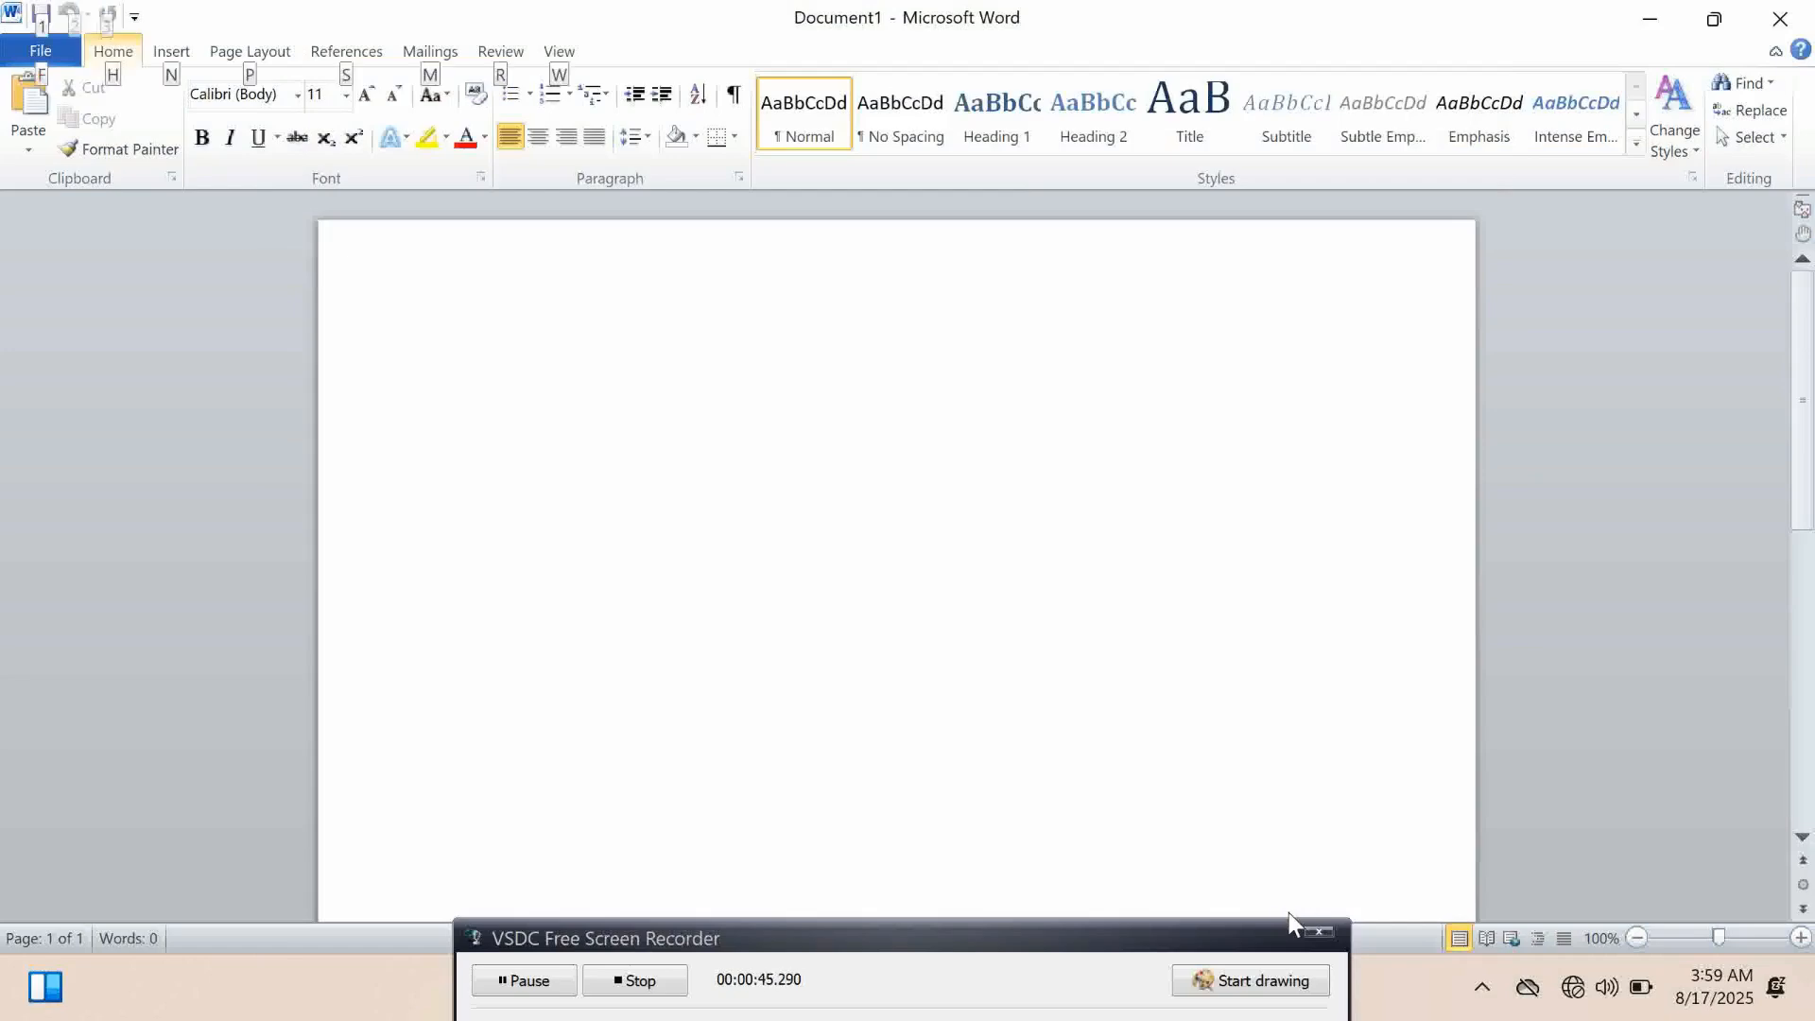
key(f)
key(t)
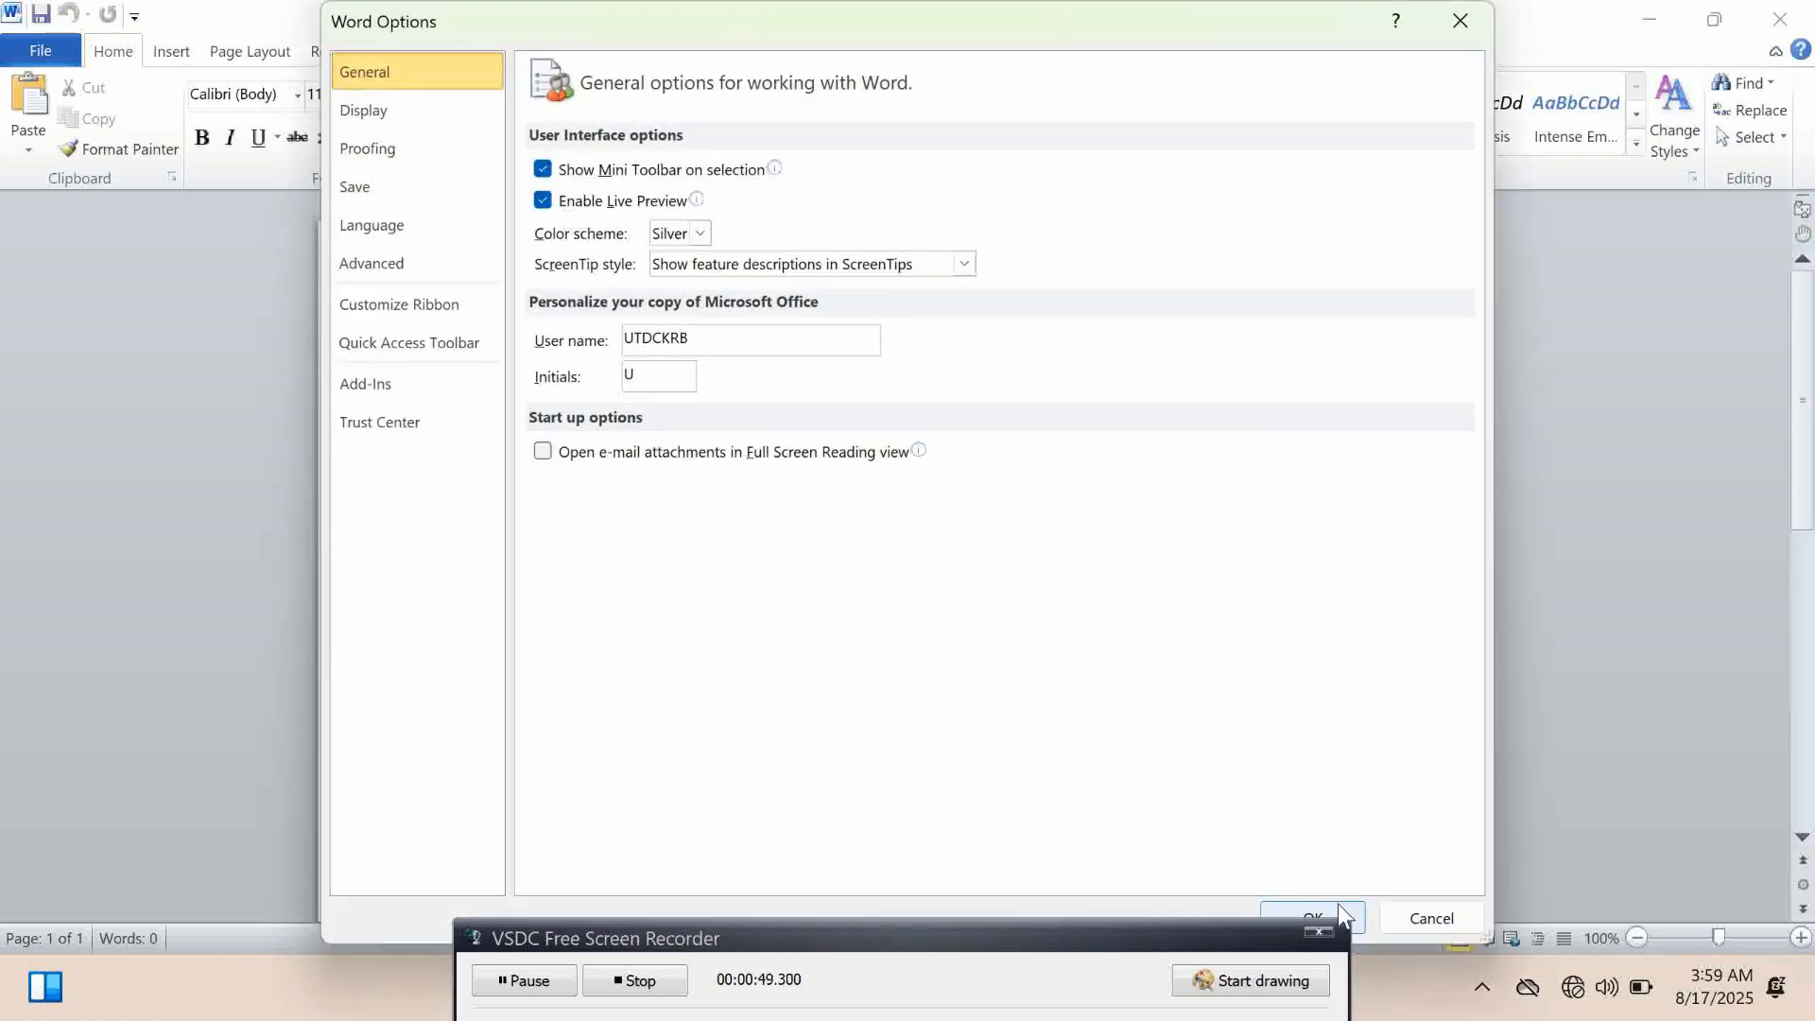
click(1359, 921)
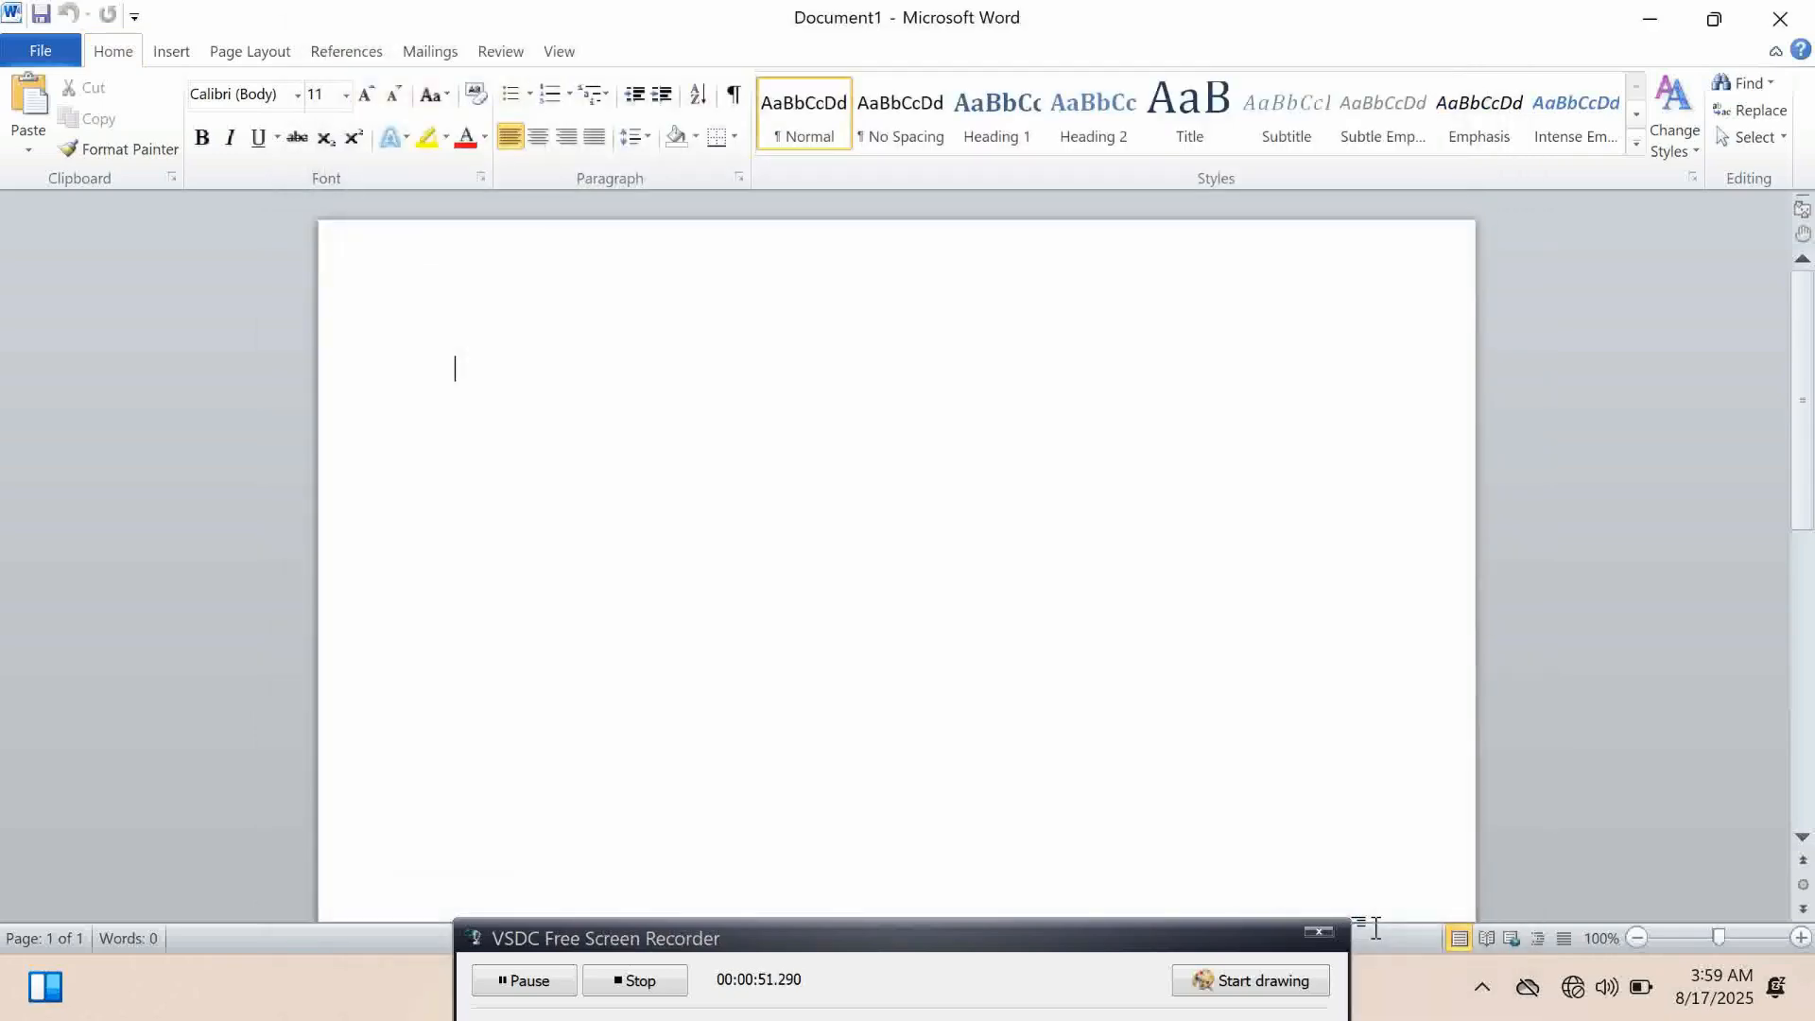
Insert sample paragraphs with =rand() and select part of the second paragraph to view the Mini Toolbar, then deselect it
text(=rand())
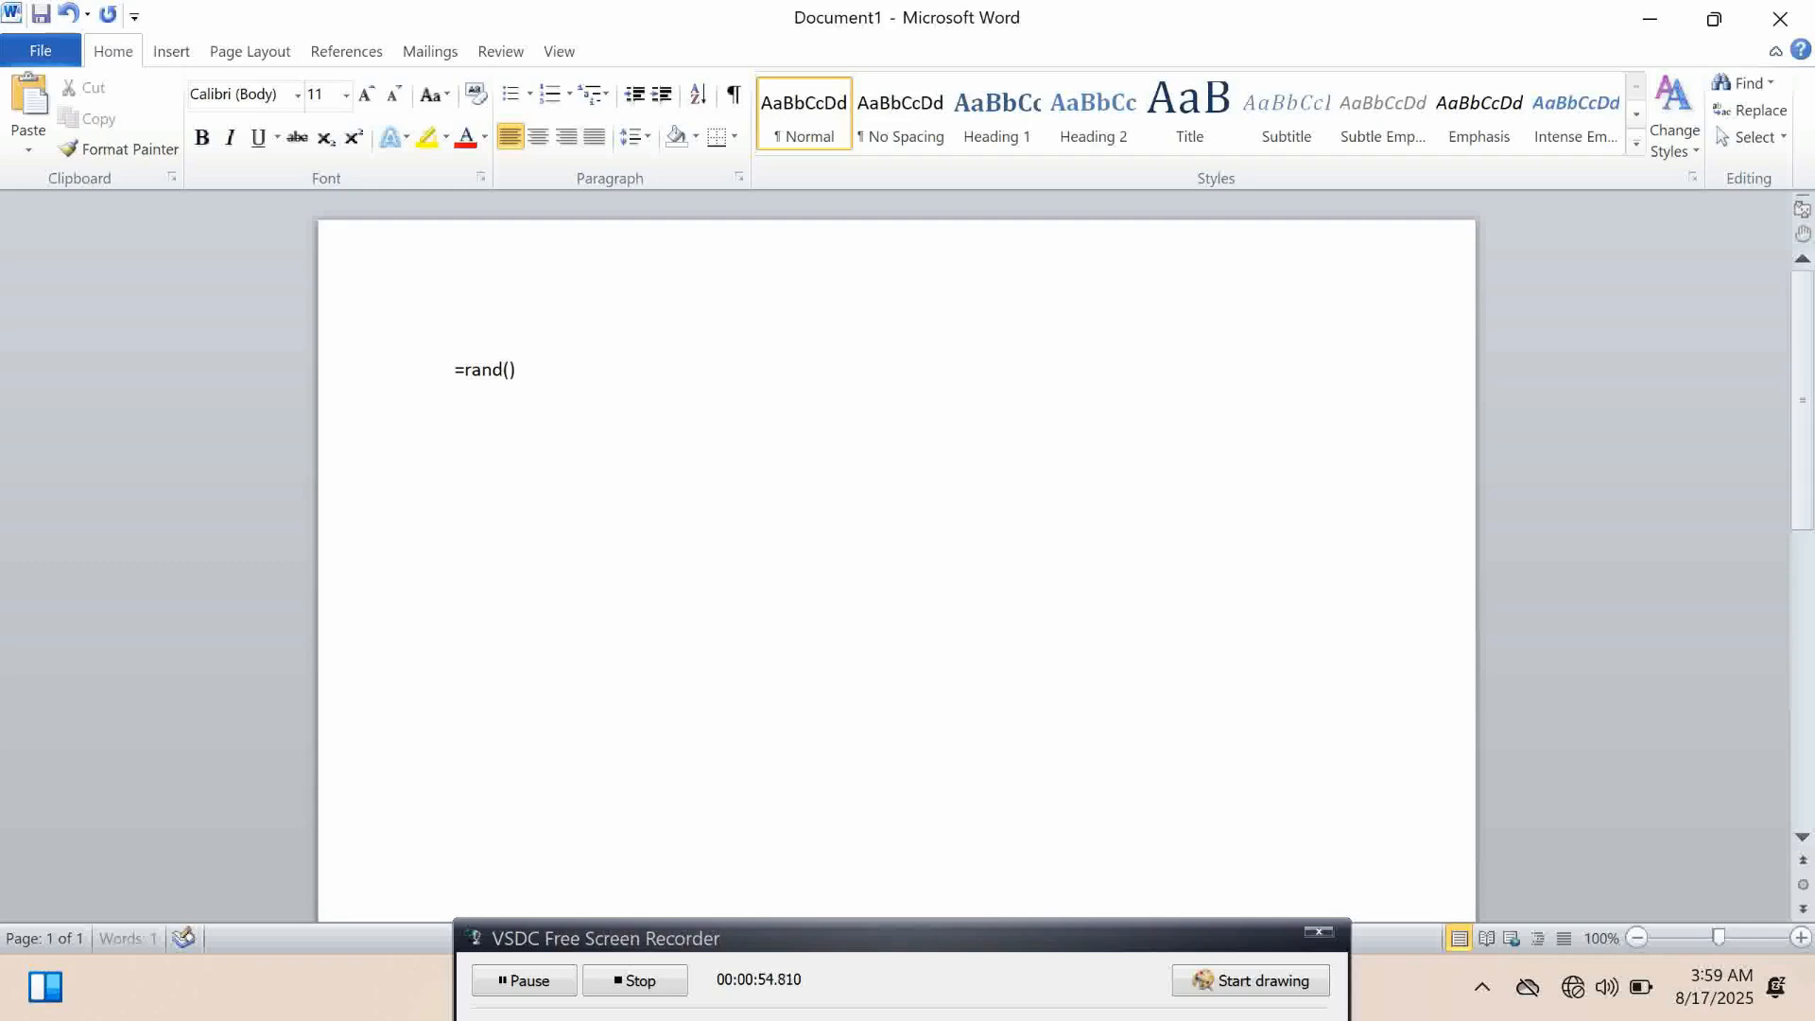
key(Return)
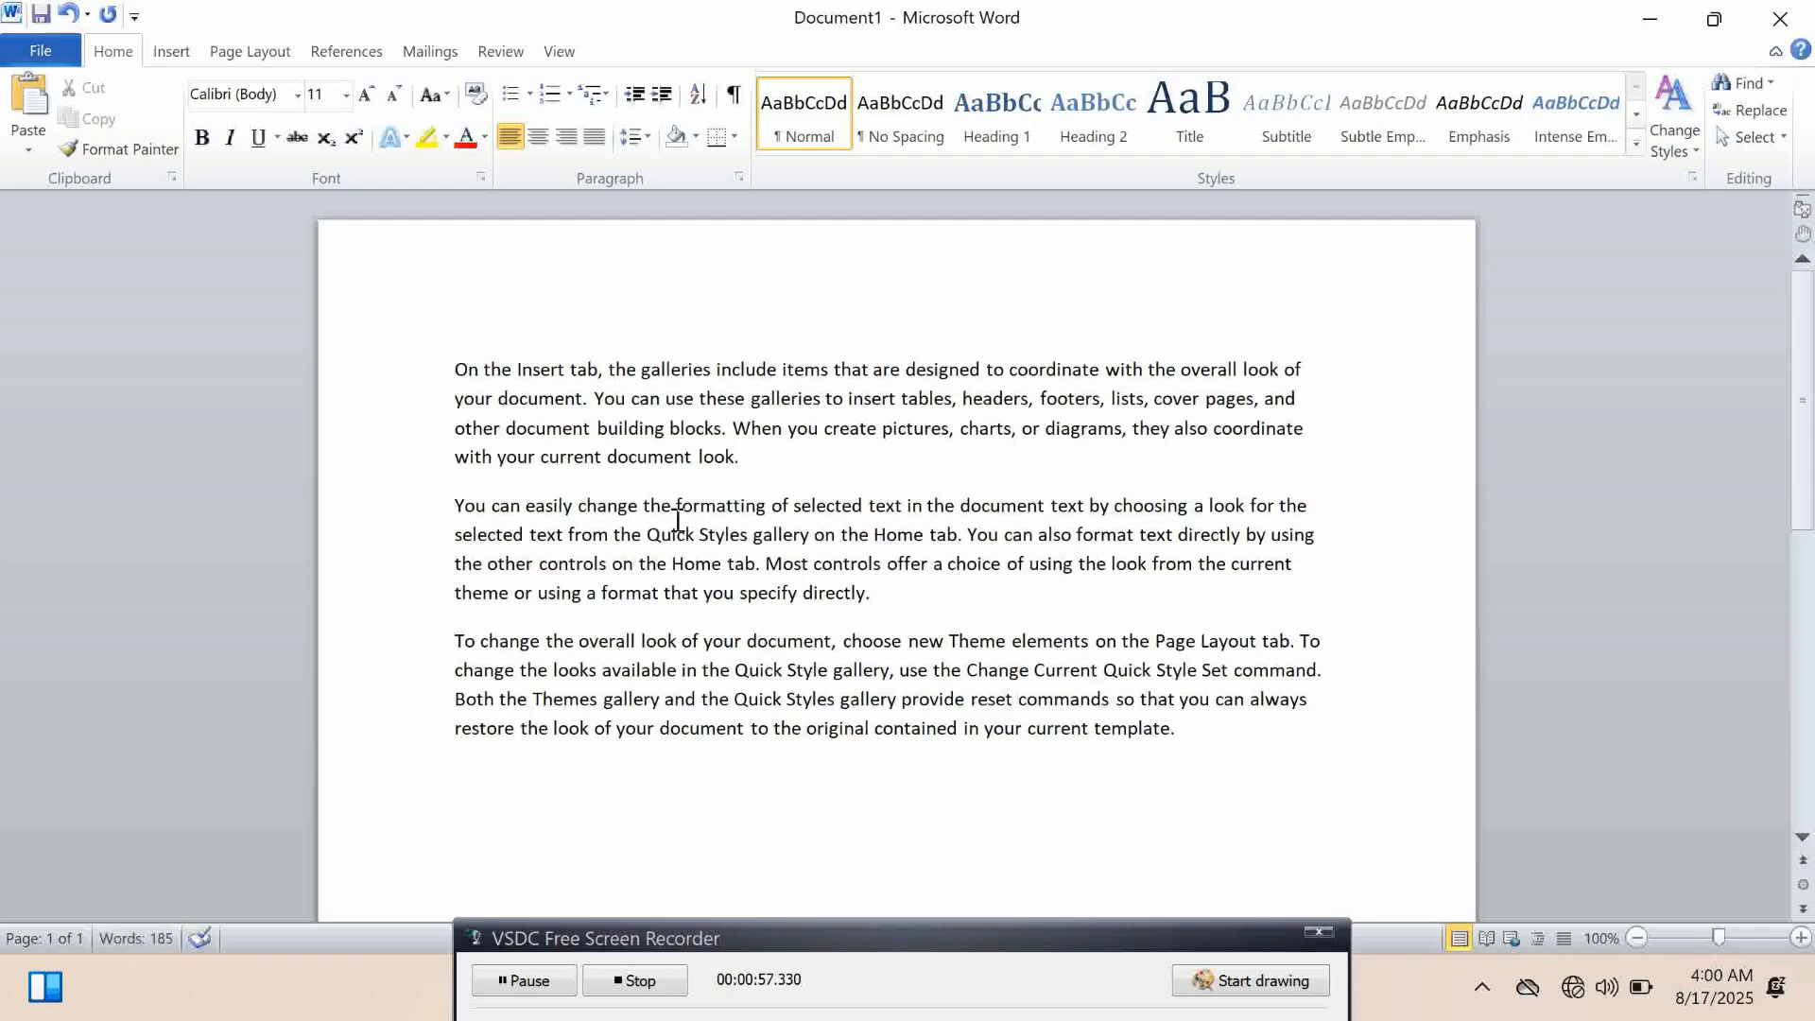
drag(678, 518, 802, 597)
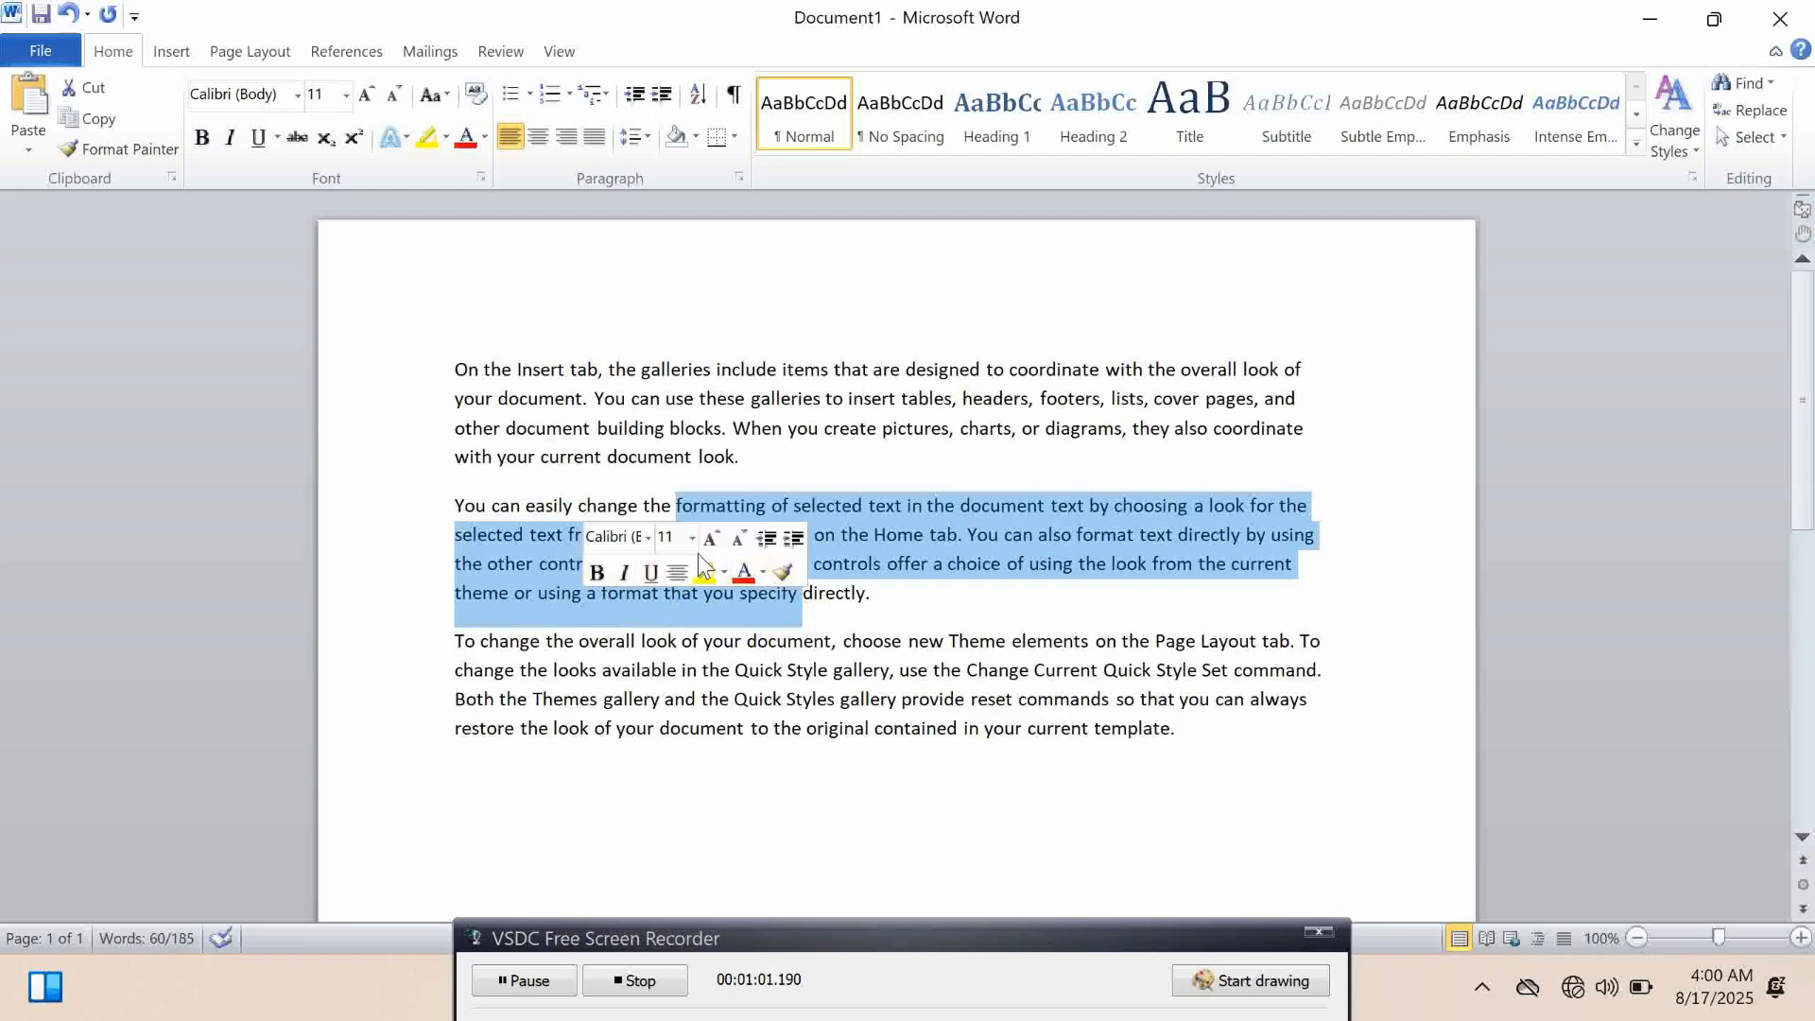
click(915, 564)
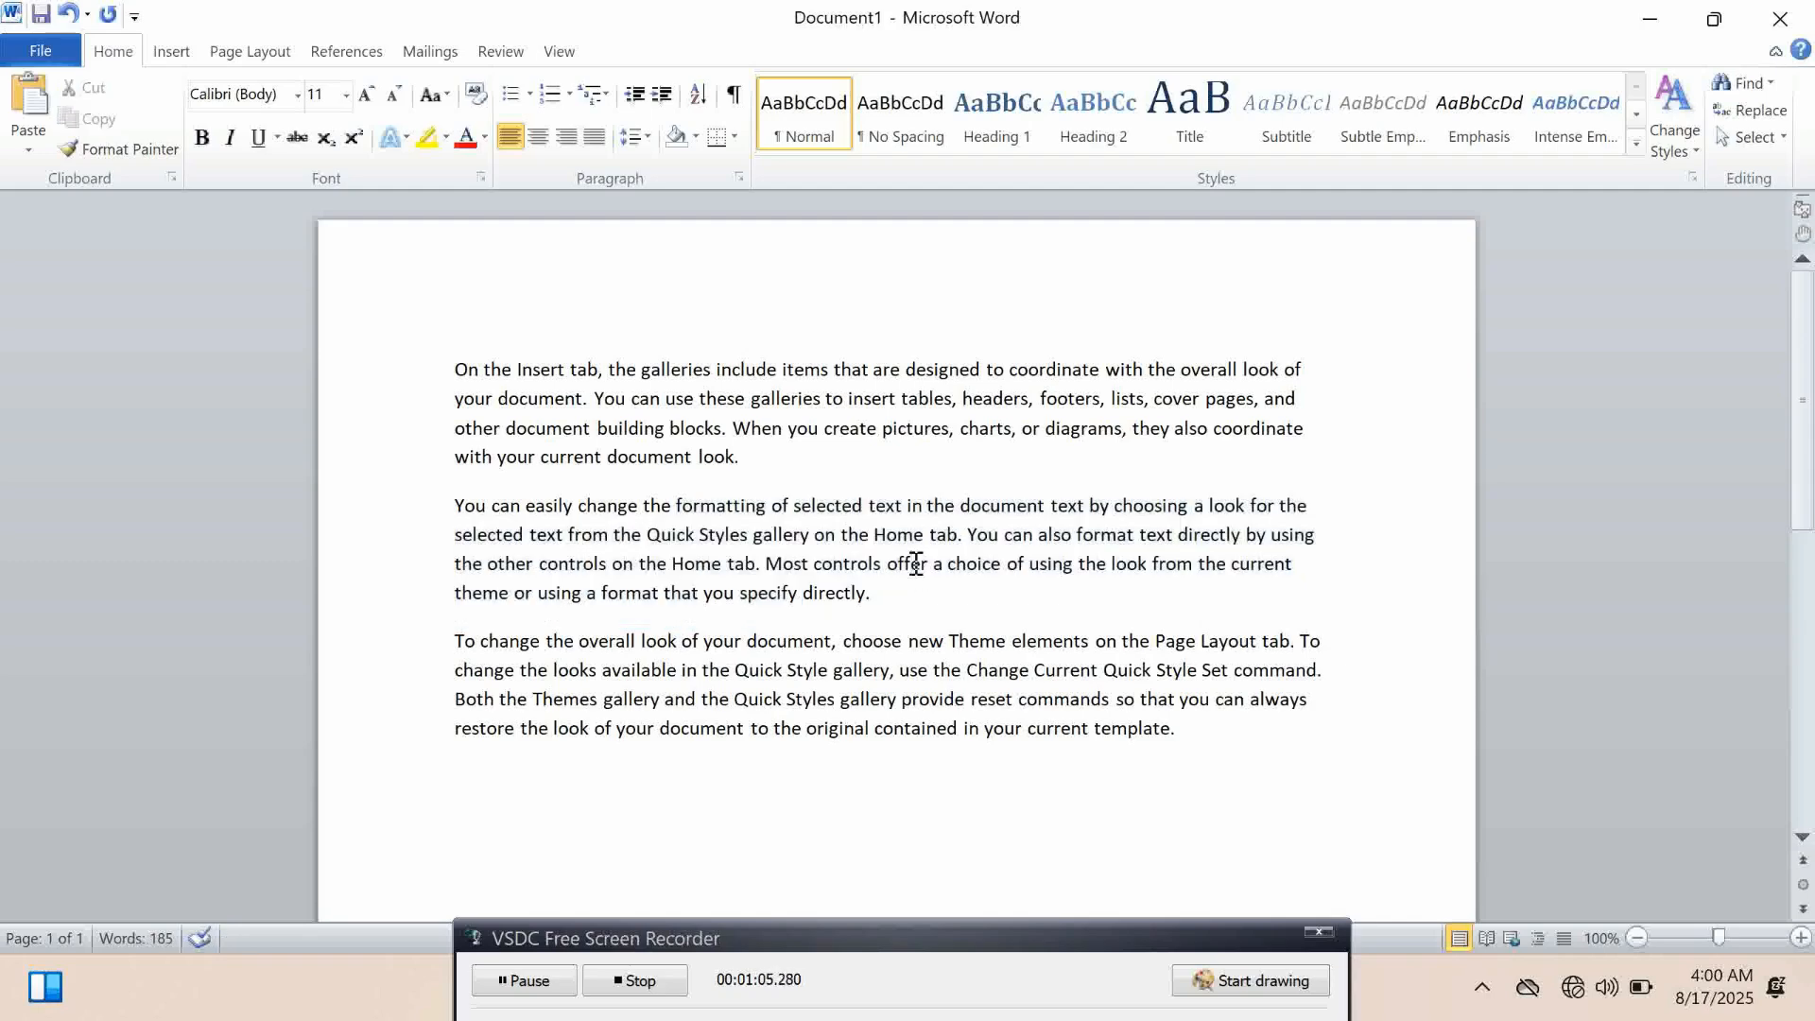
Disable "Show Mini Toolbar on selection" in the general Word options and apply the change
key(alt)
key(f)
key(t)
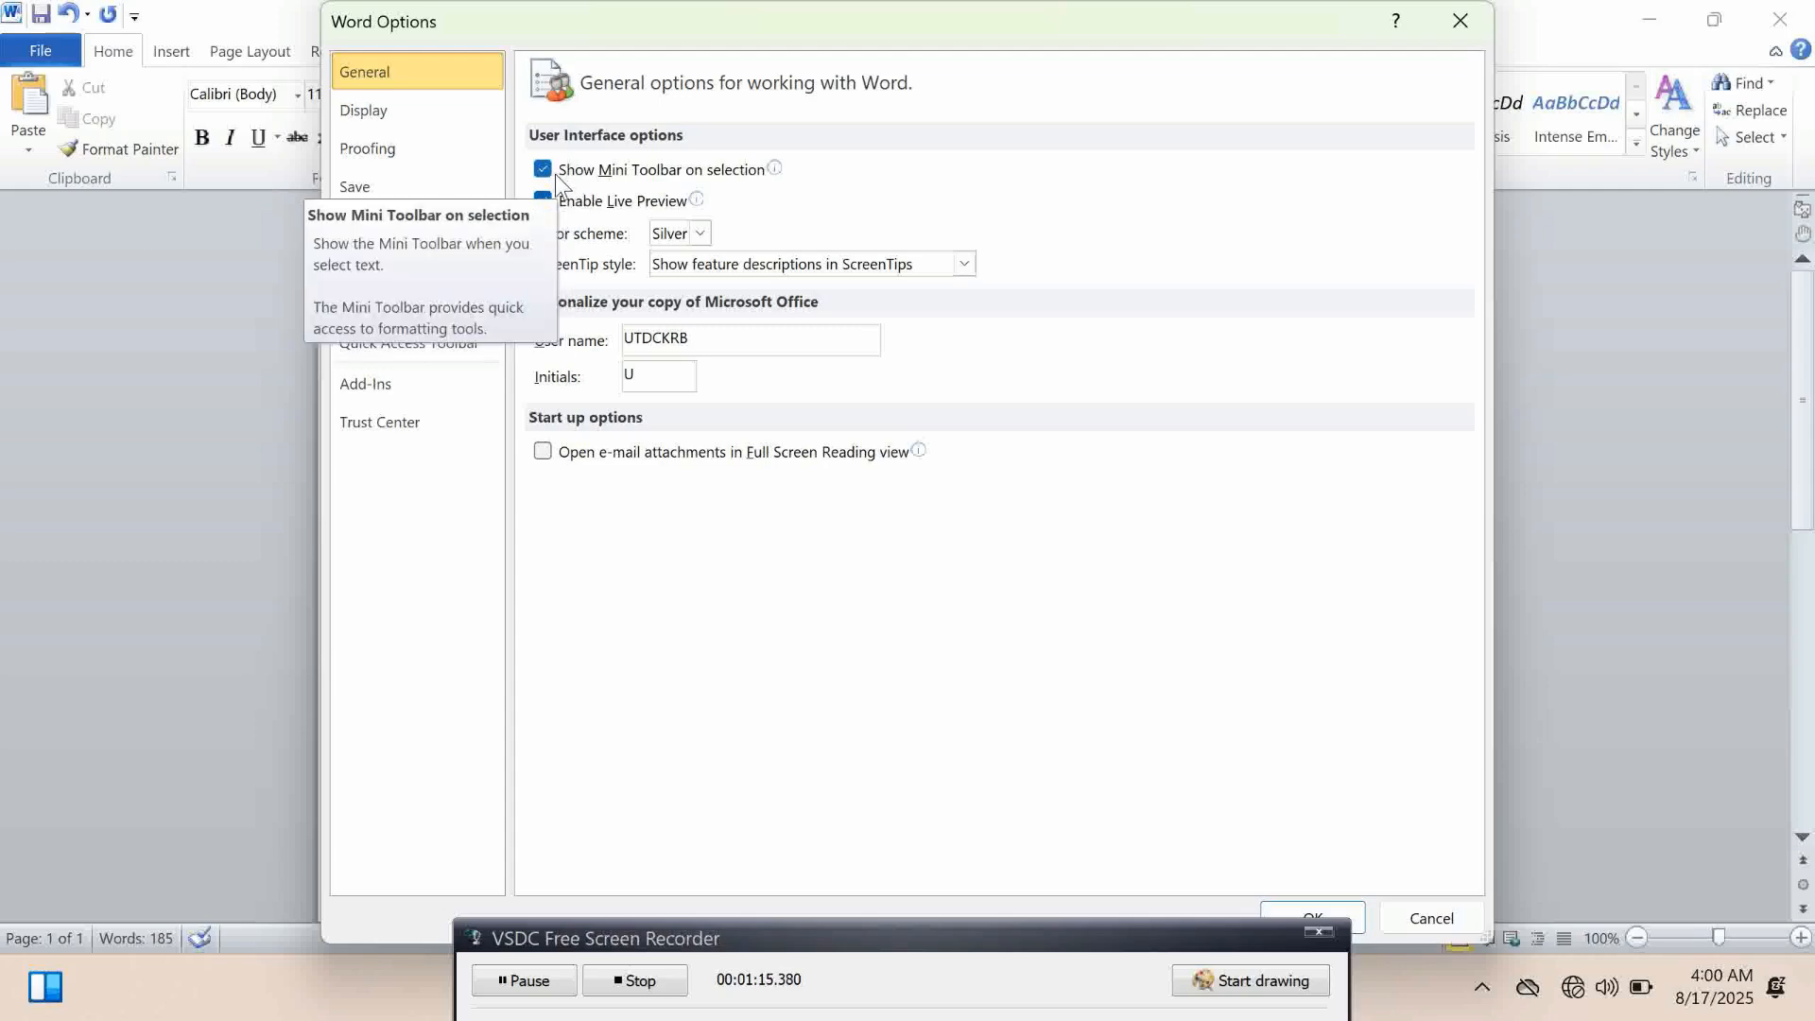
click(554, 174)
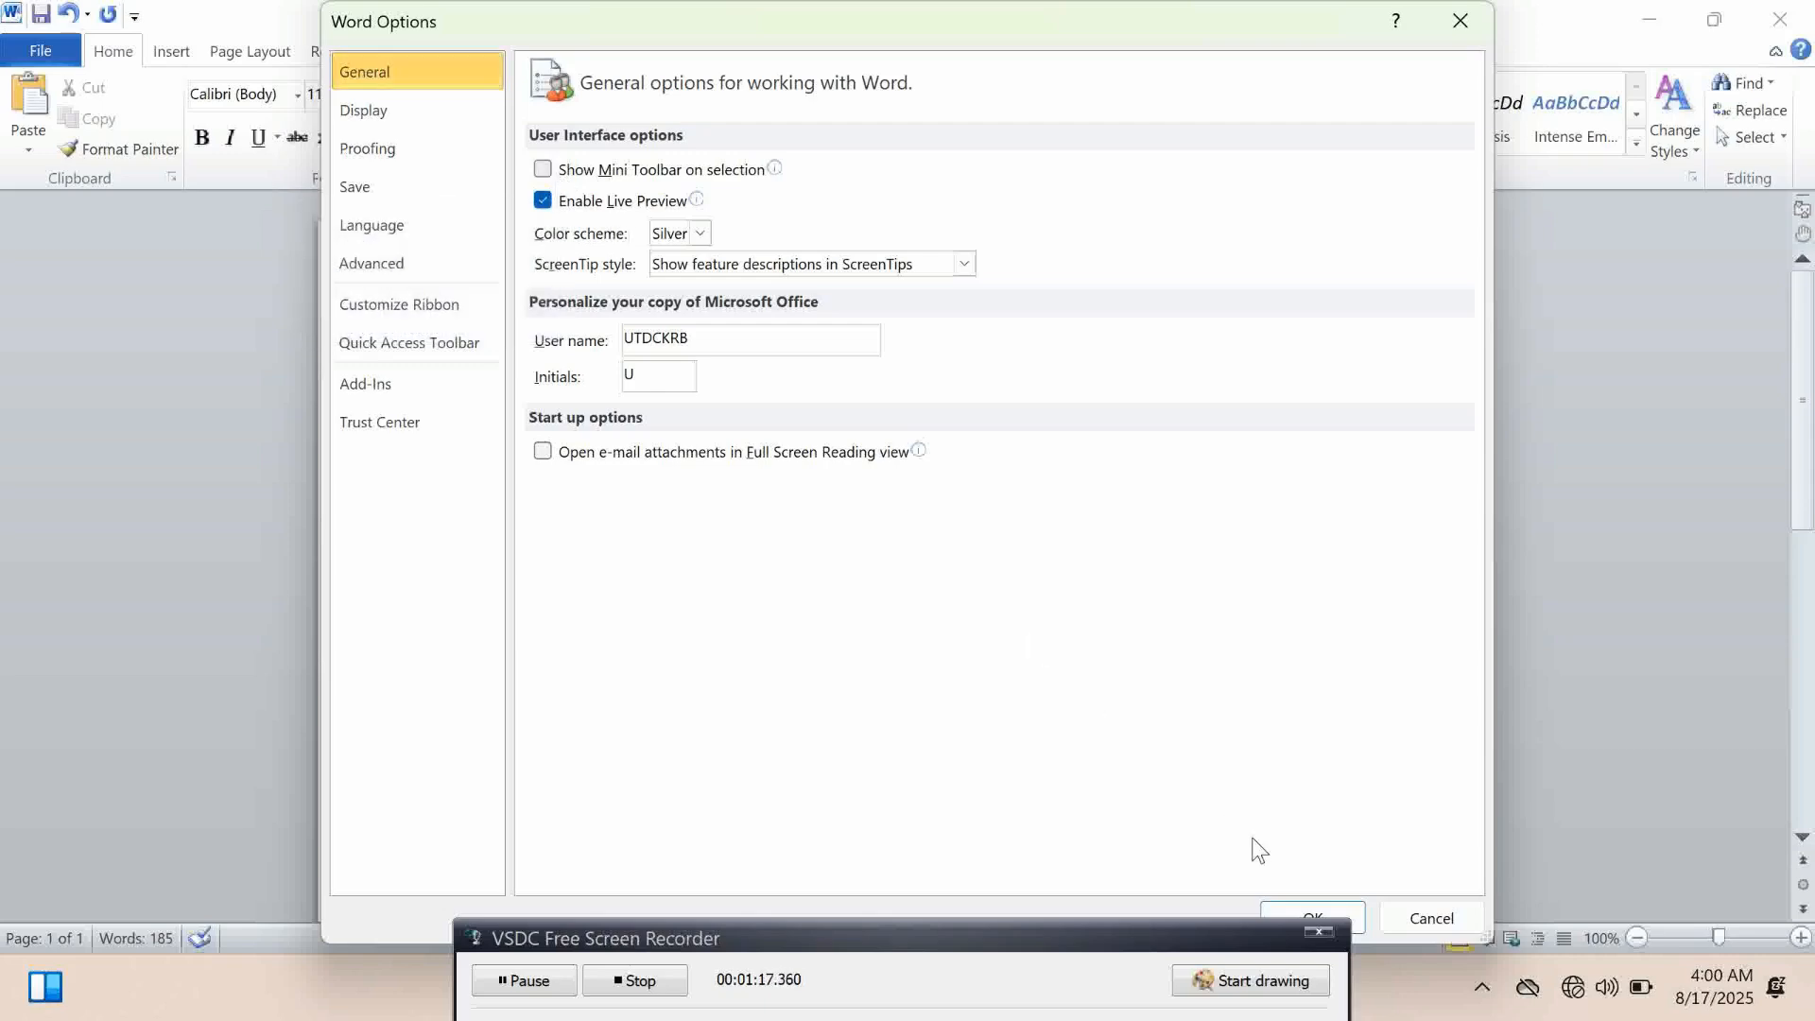
click(1301, 908)
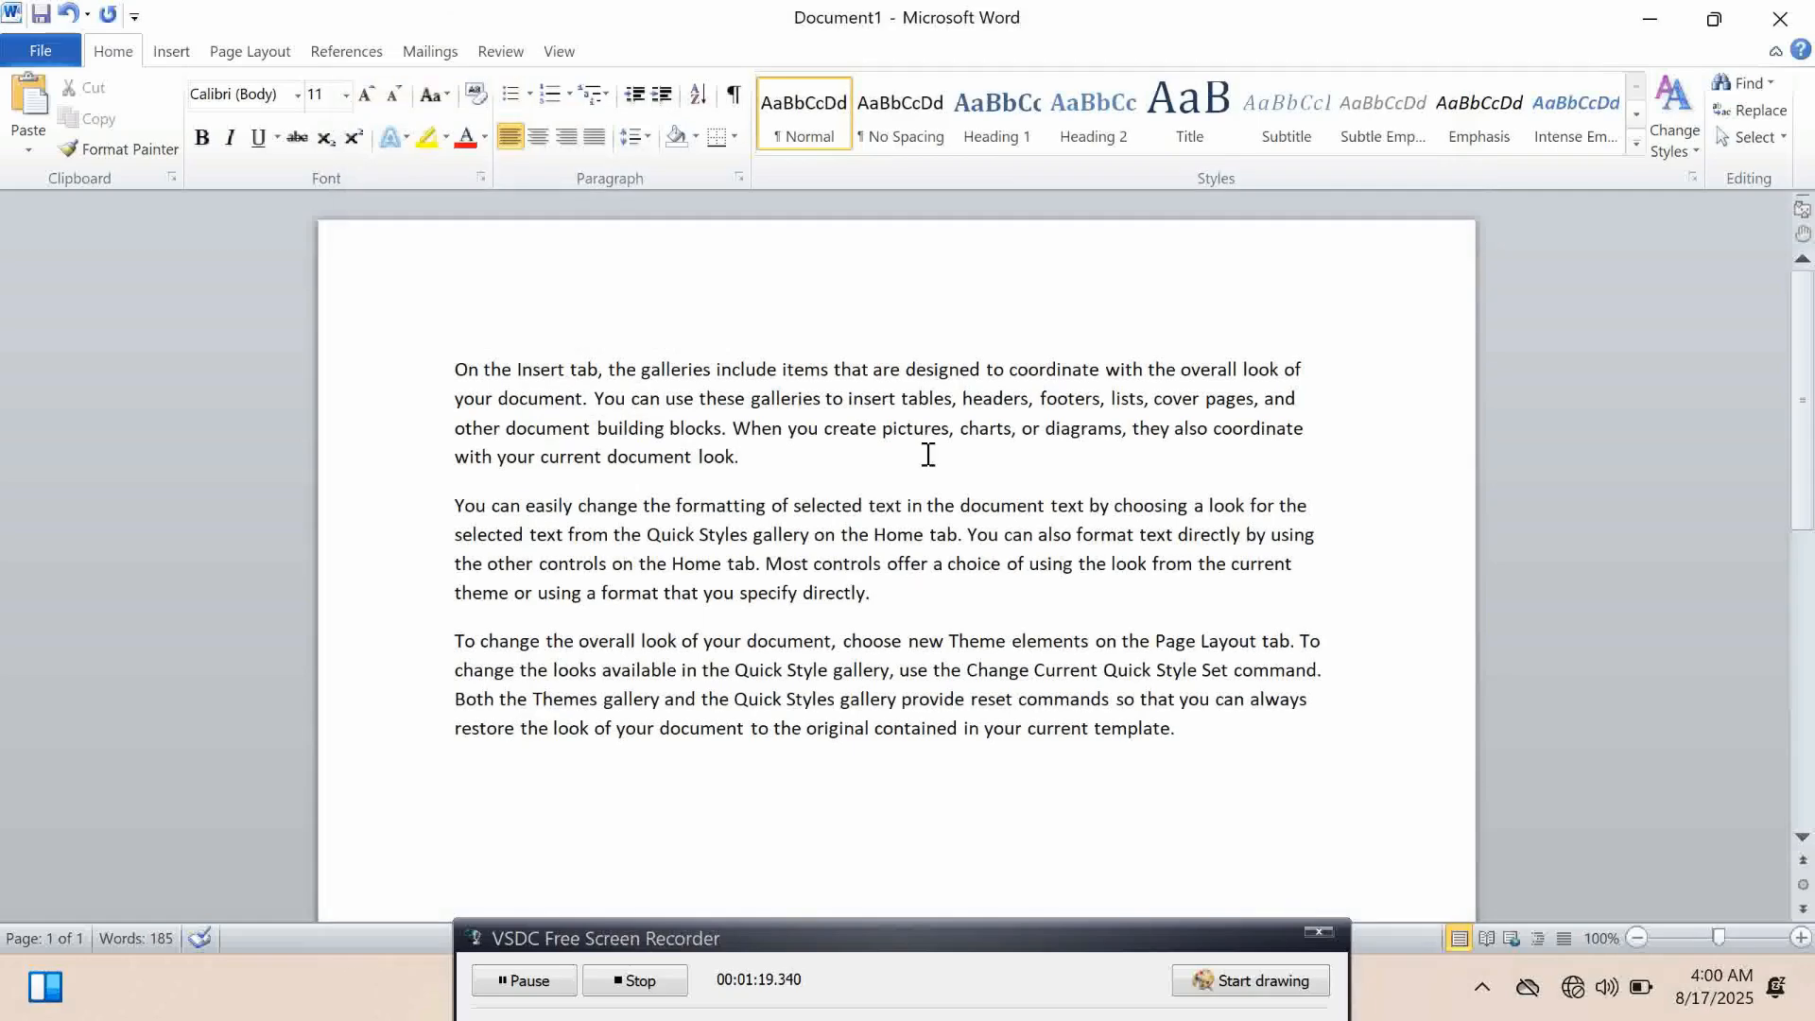
Select the text from "blocks." in the first paragraph through the second paragraph's end, undoing any accidental text move
drag(672, 427, 1051, 647)
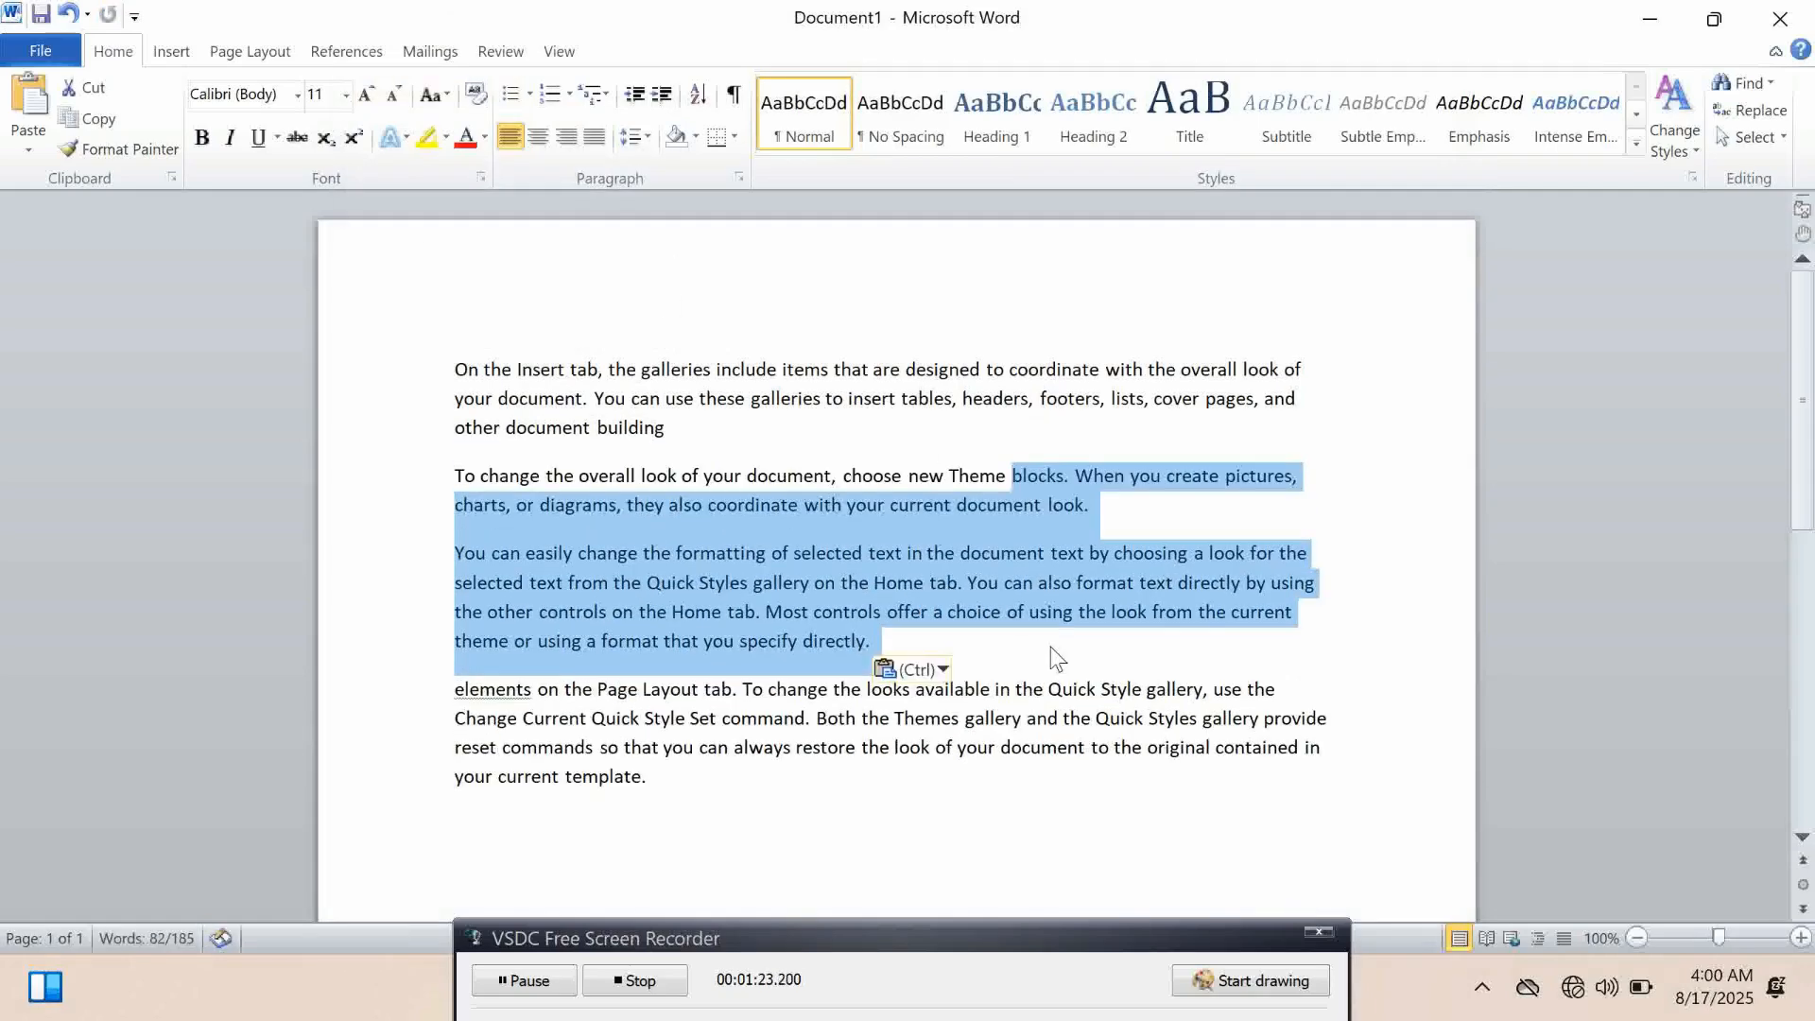
key(ctrl+z)
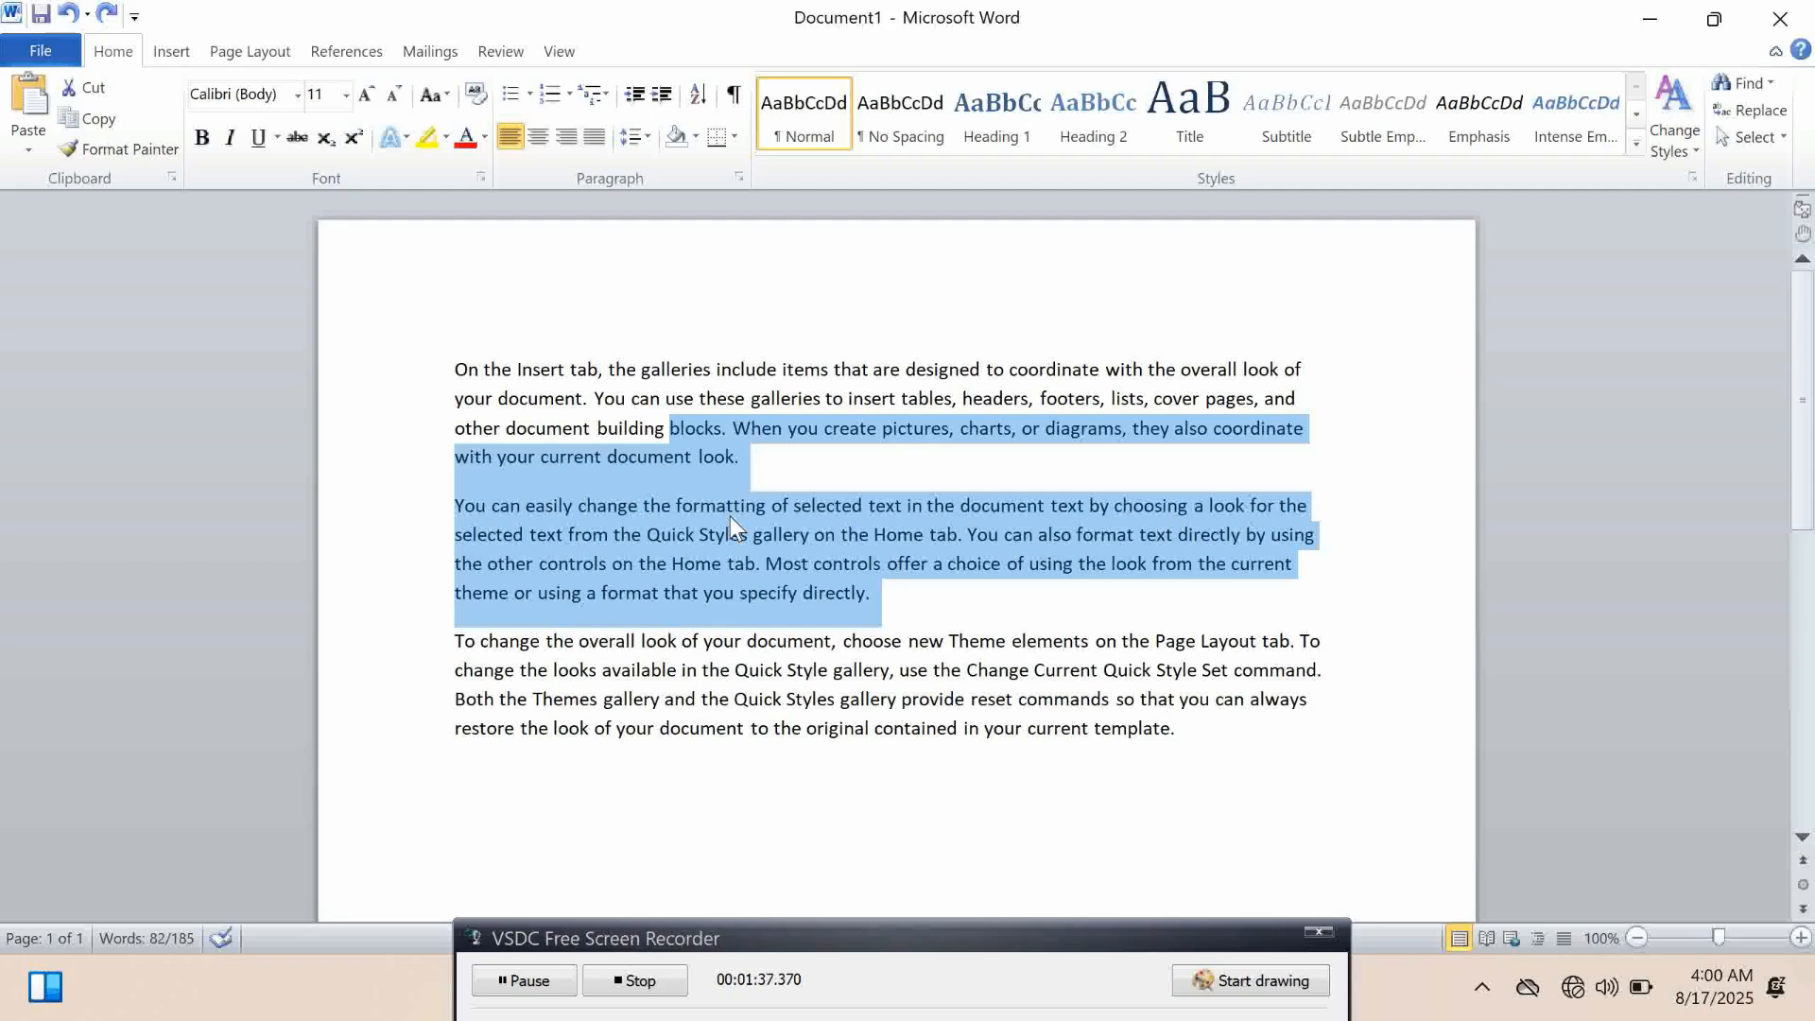
Enable "Show Mini Toolbar on selection" in the general Word options and apply the change
key(alt+f)
key(t)
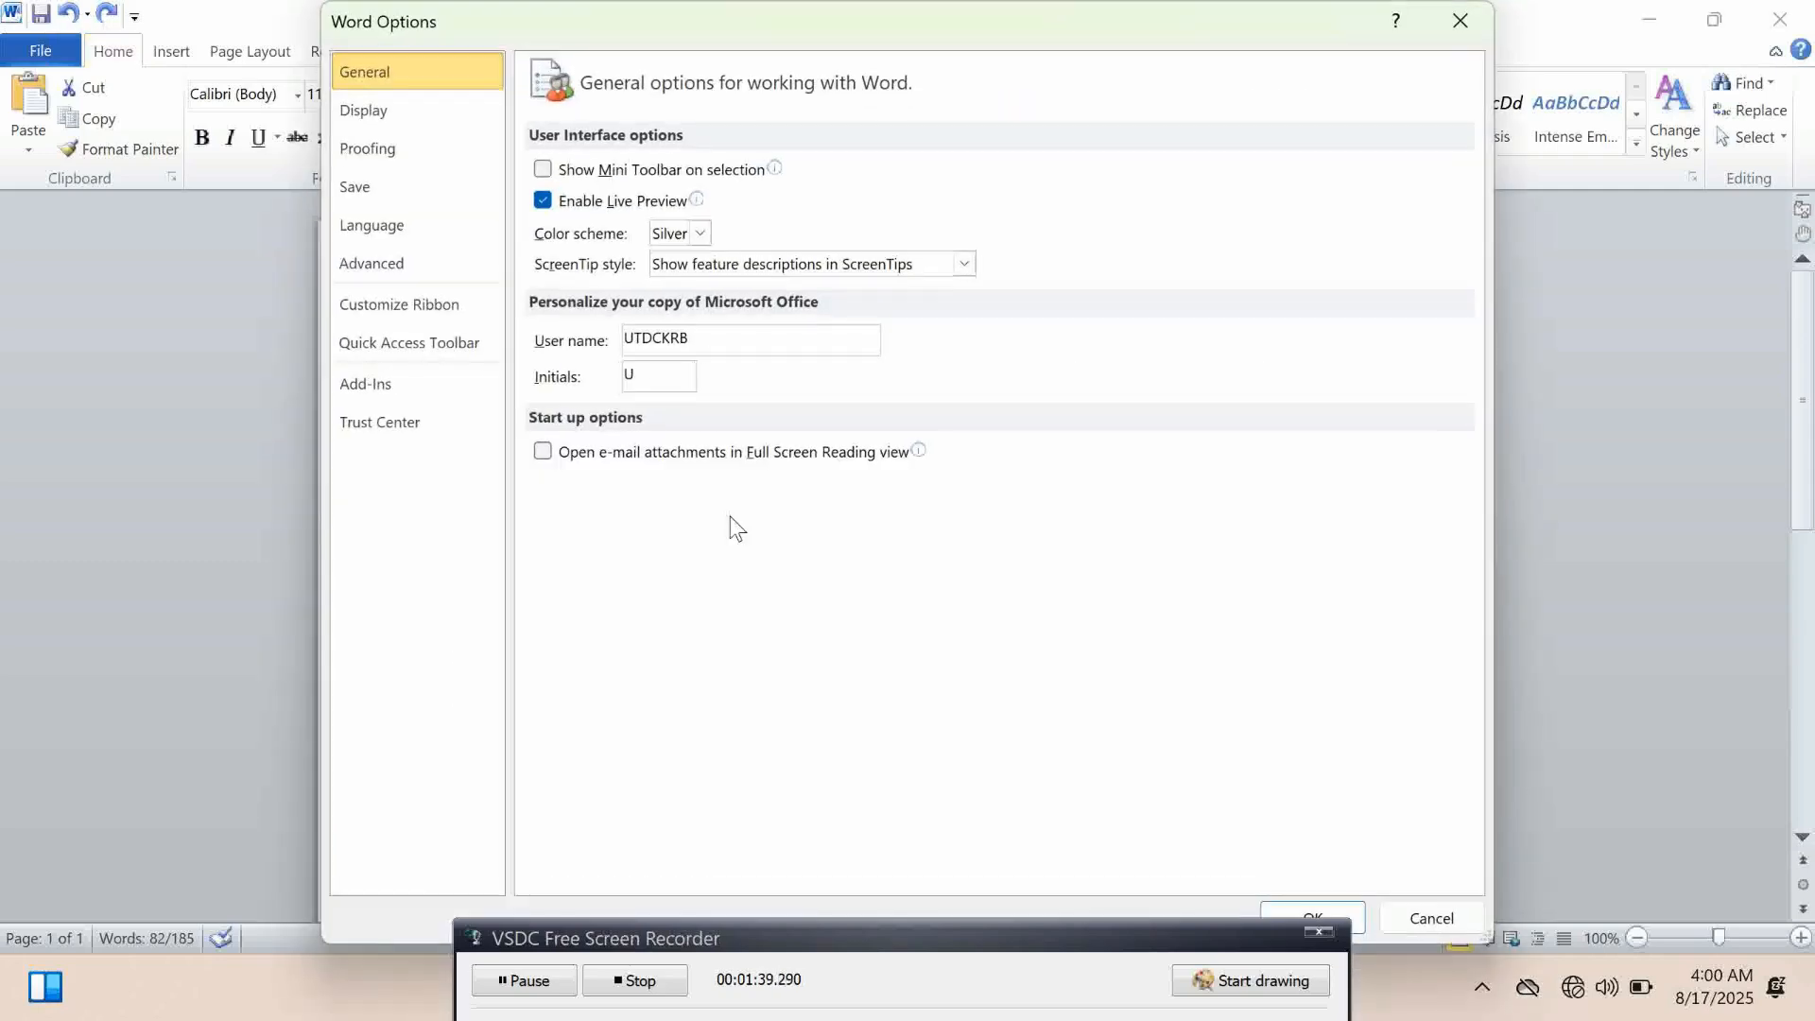
click(547, 176)
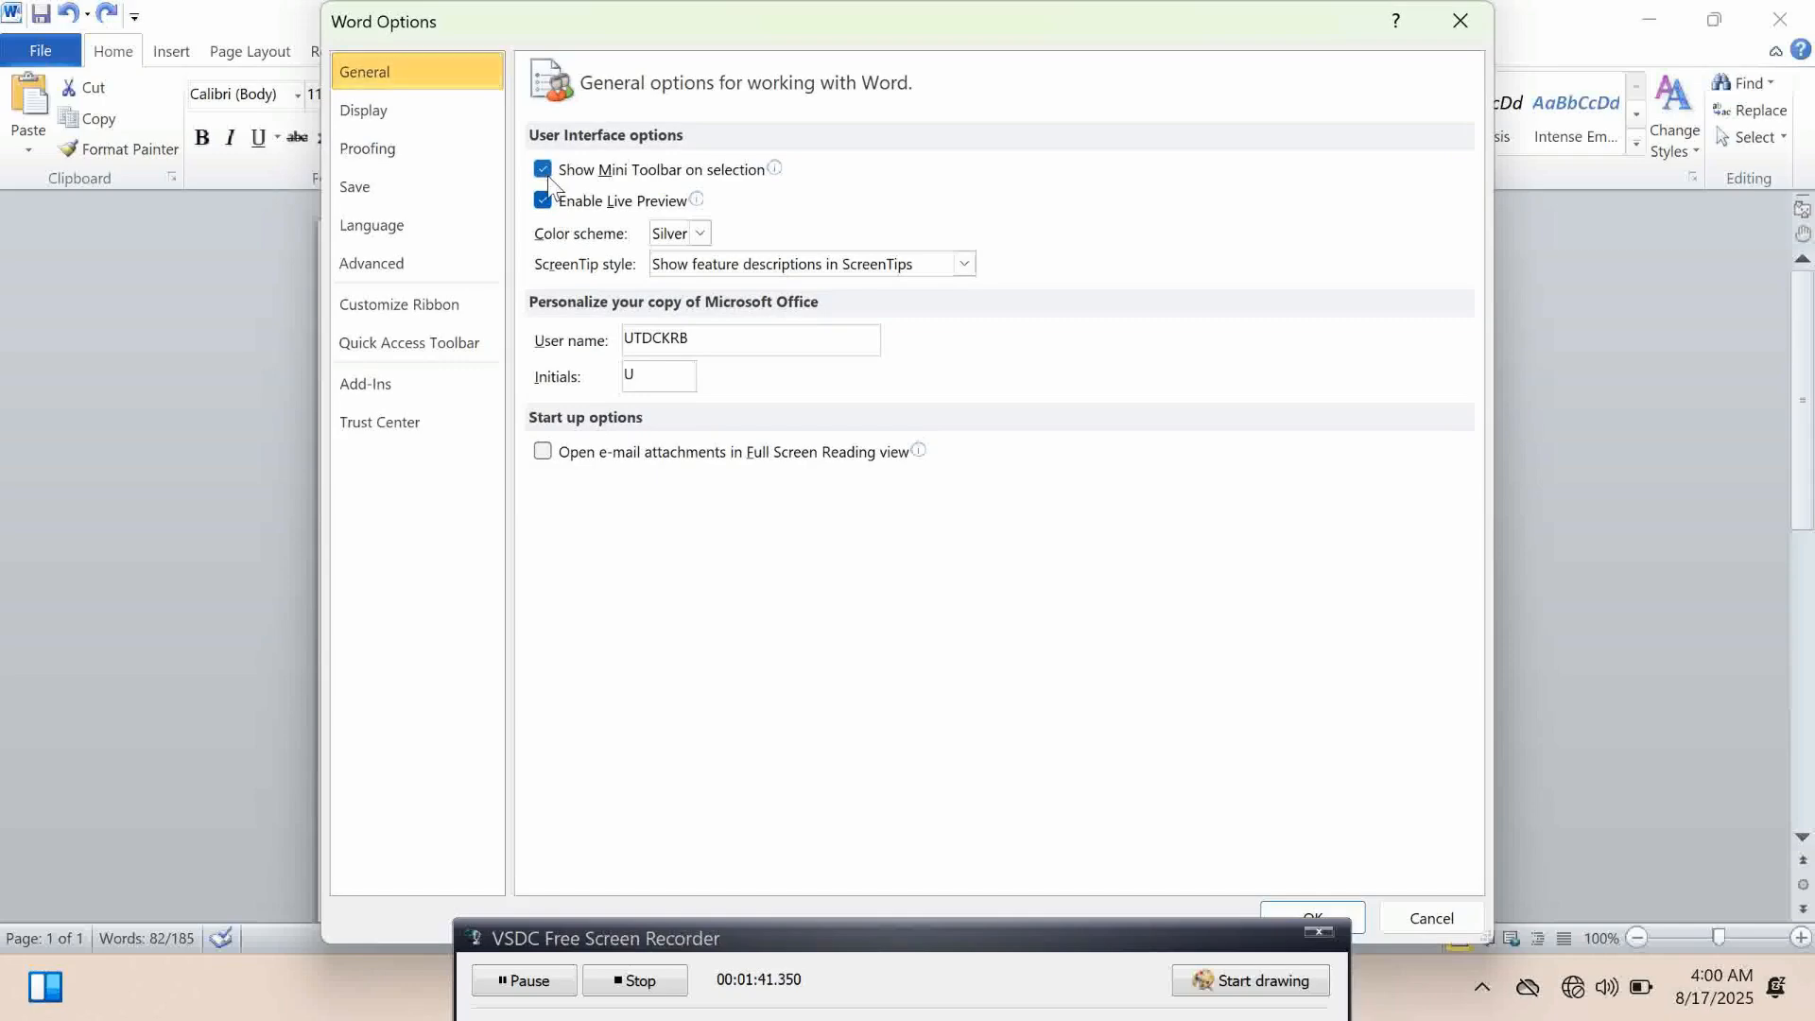
mouse_move(586, 210)
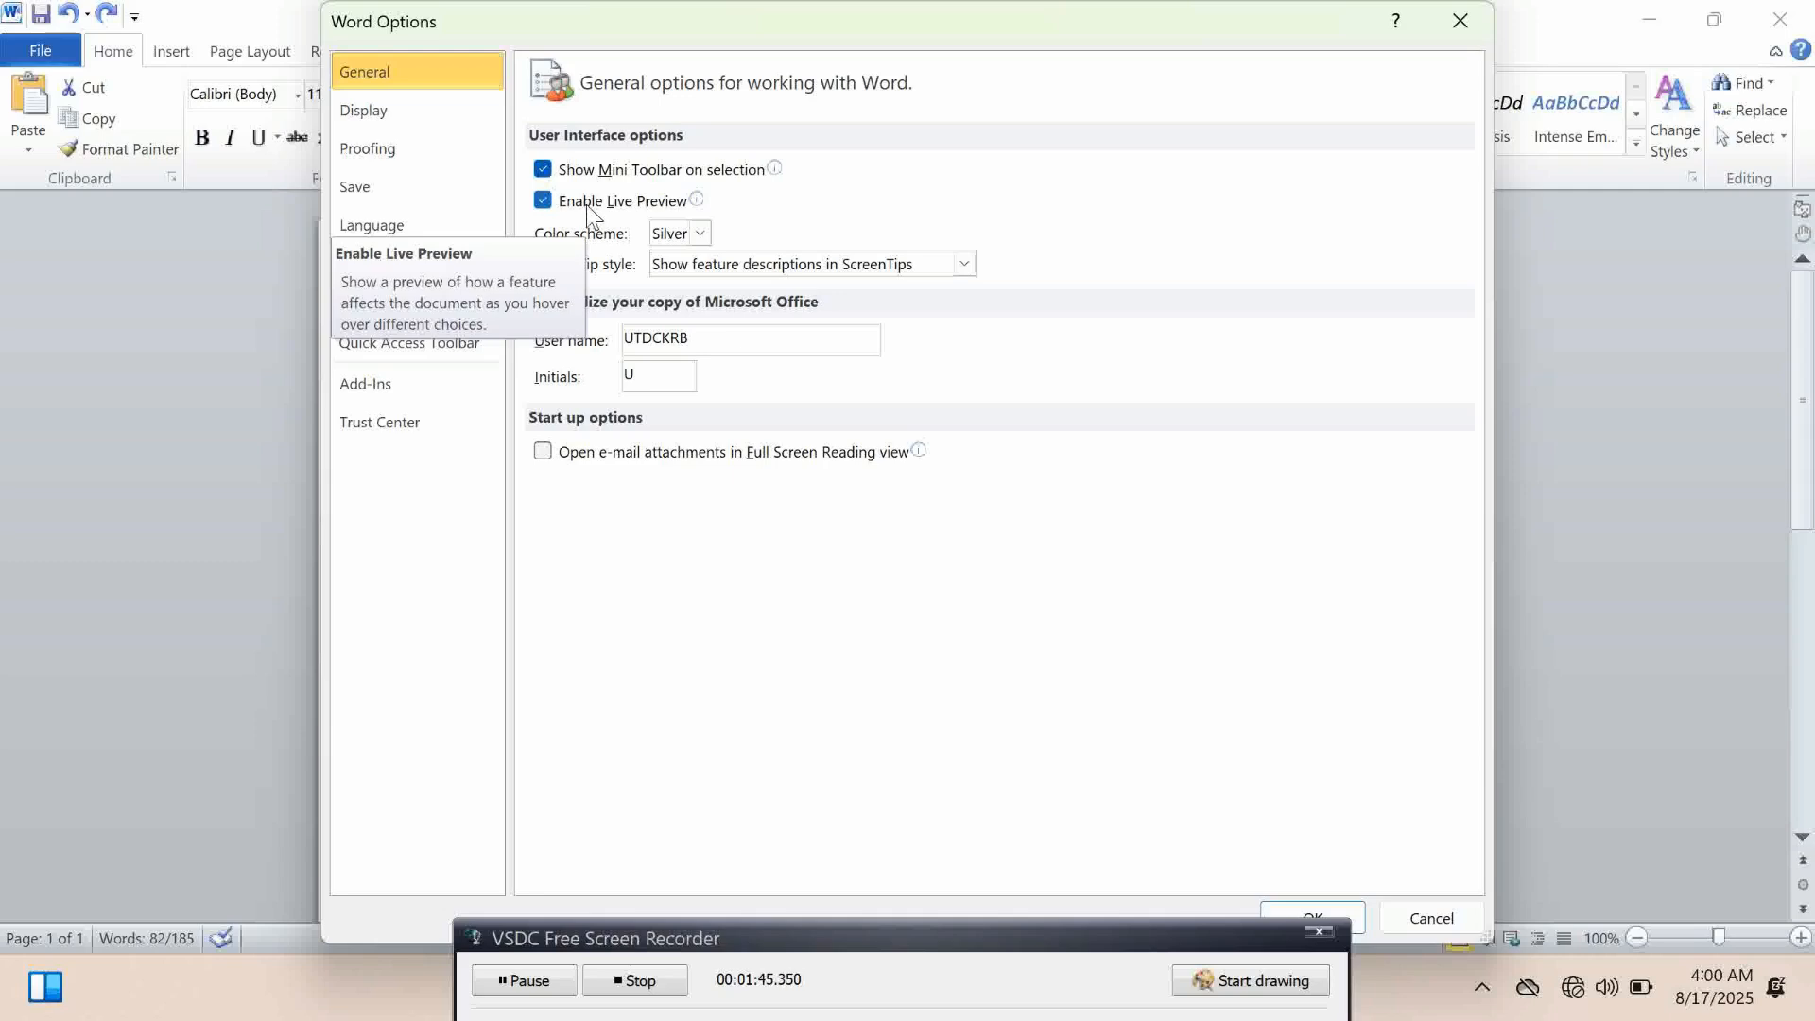
click(1288, 906)
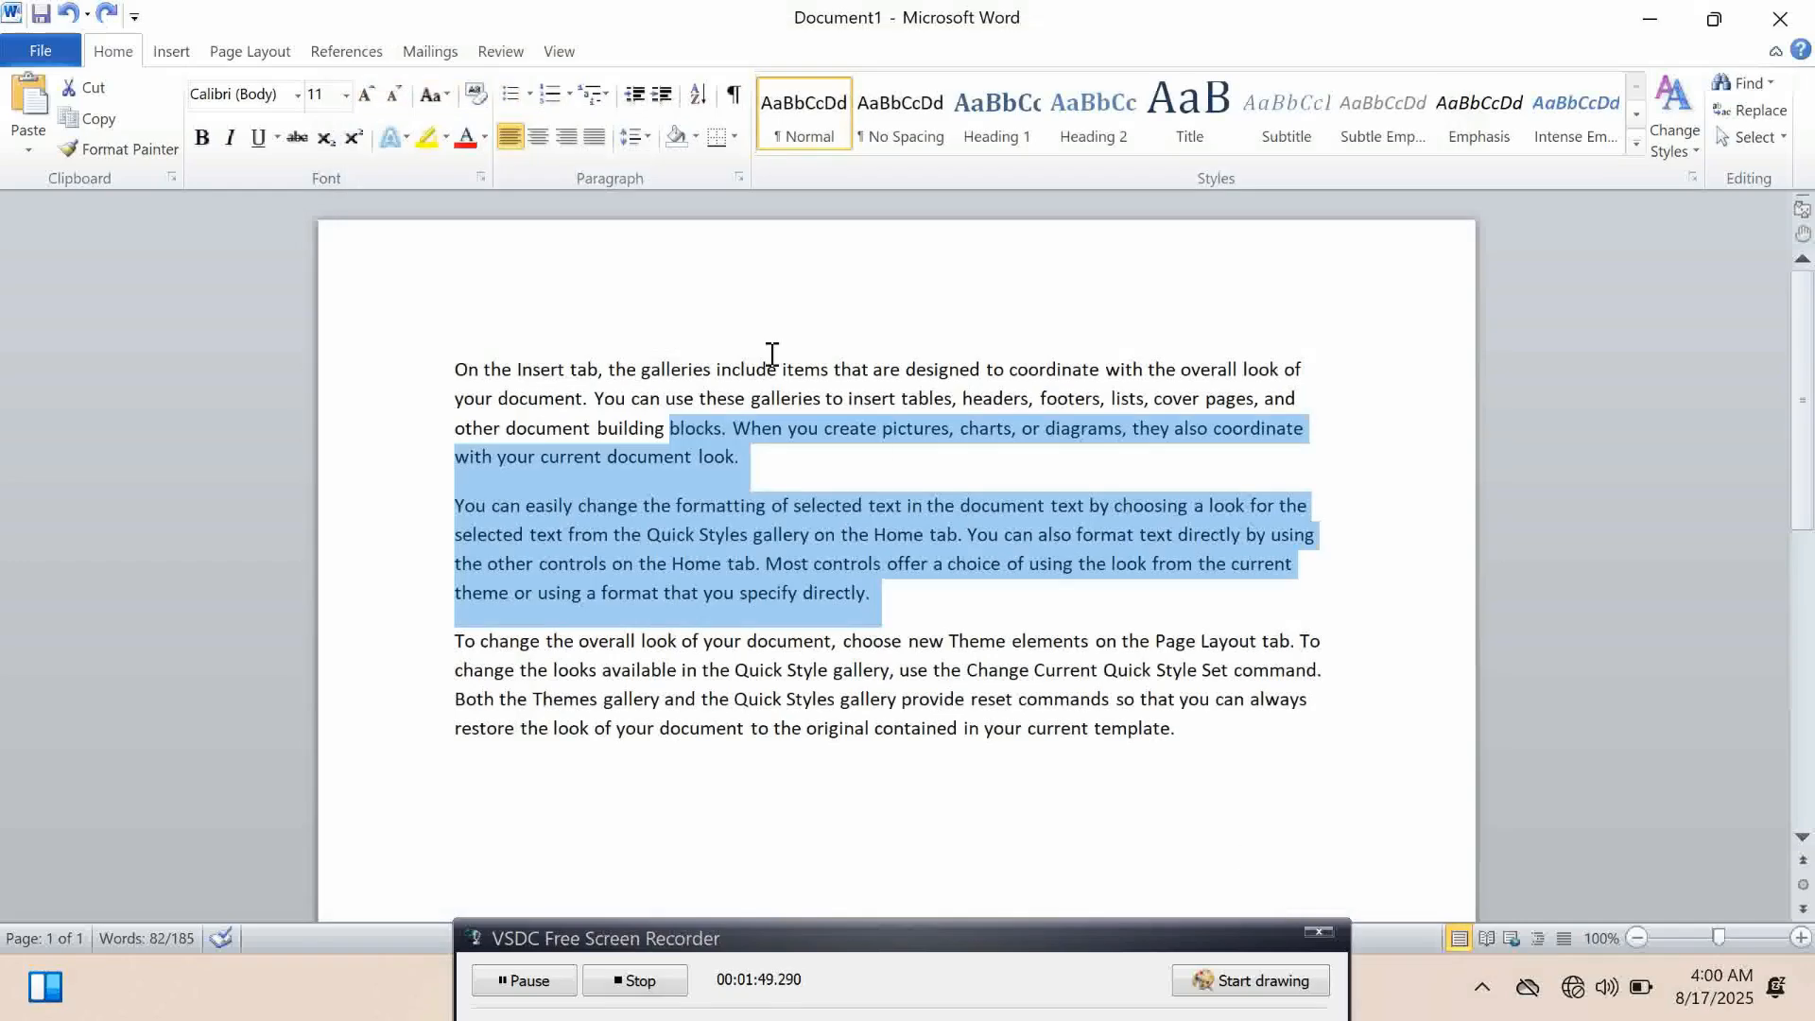
Preview font colors on the selected text without applying one, and clear the selection
click(485, 137)
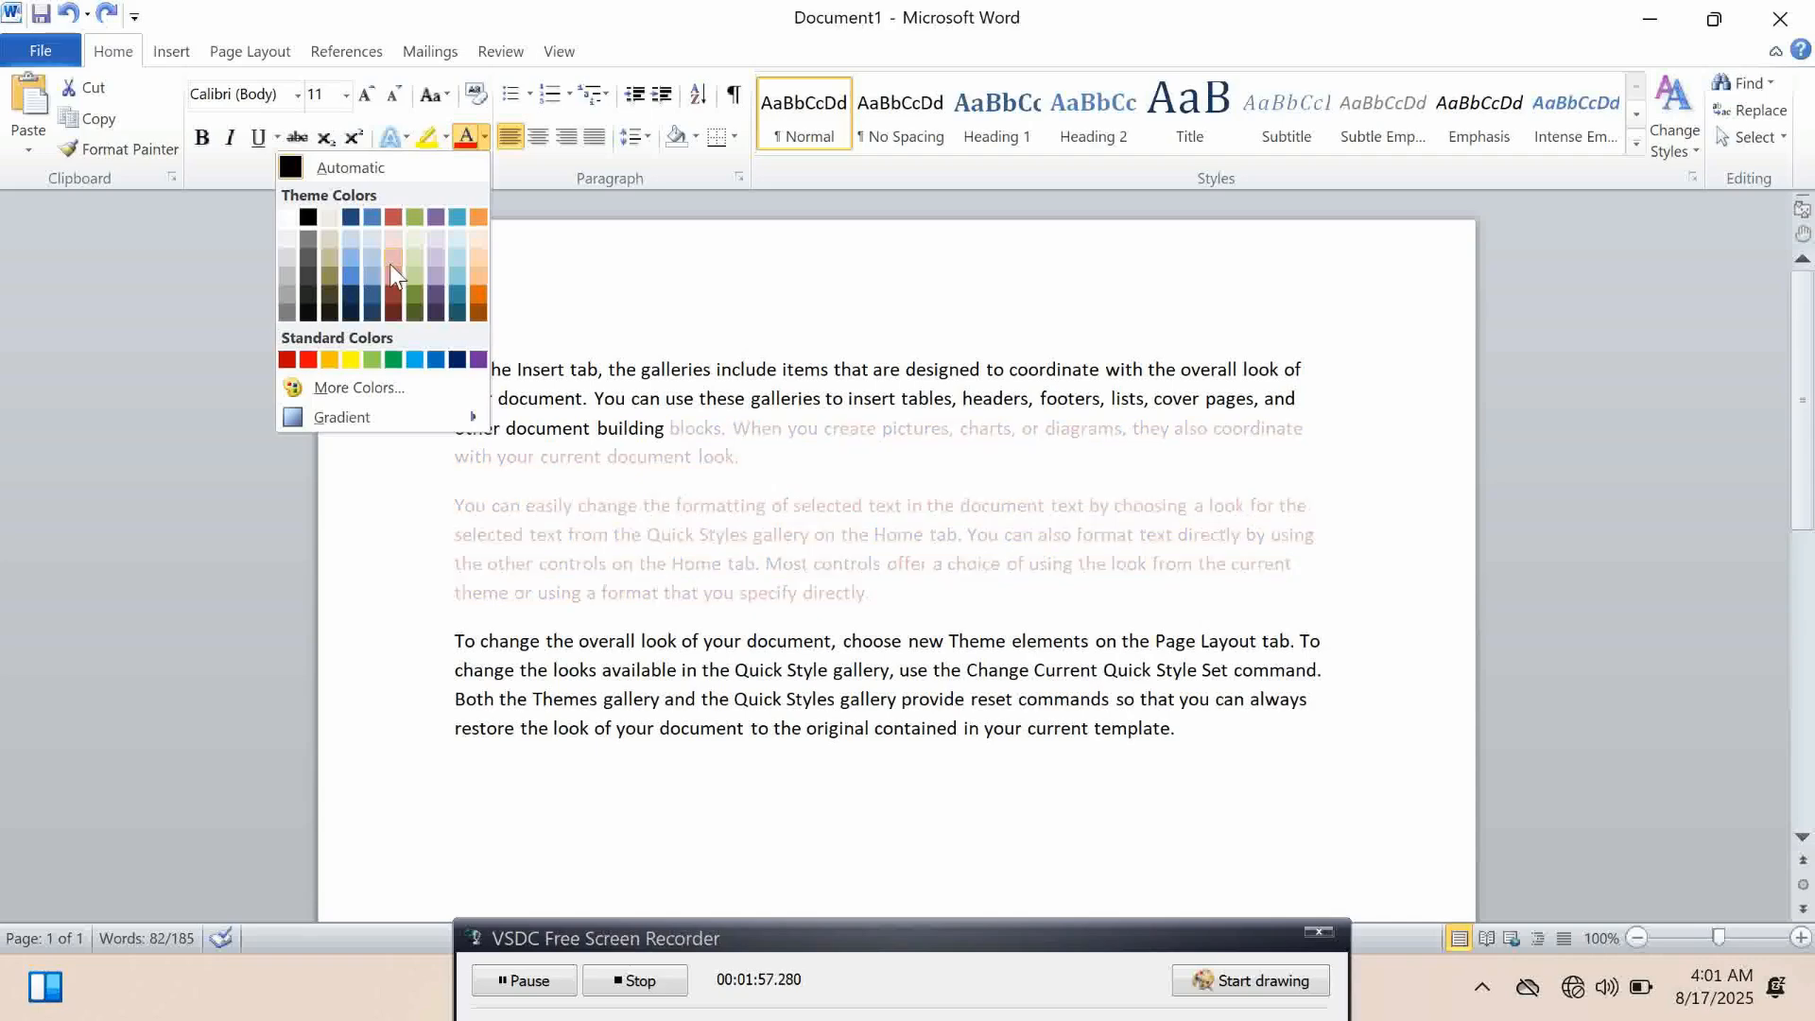
click(701, 477)
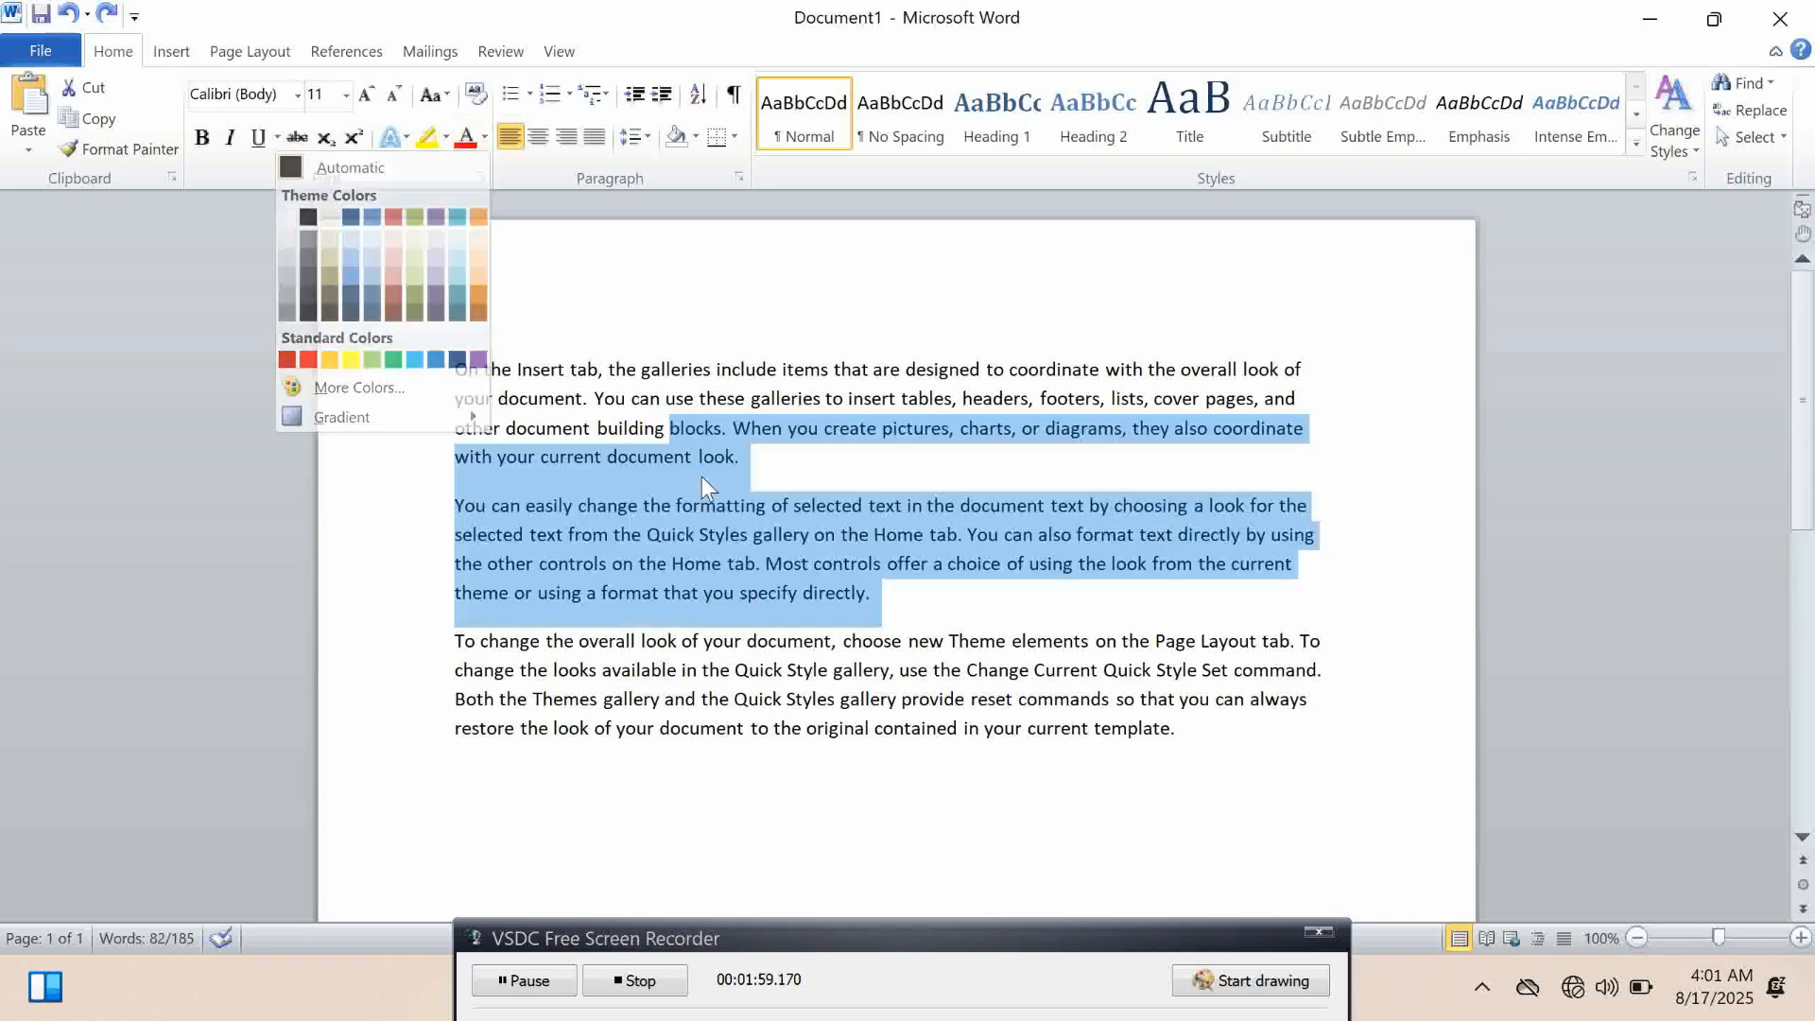
click(702, 477)
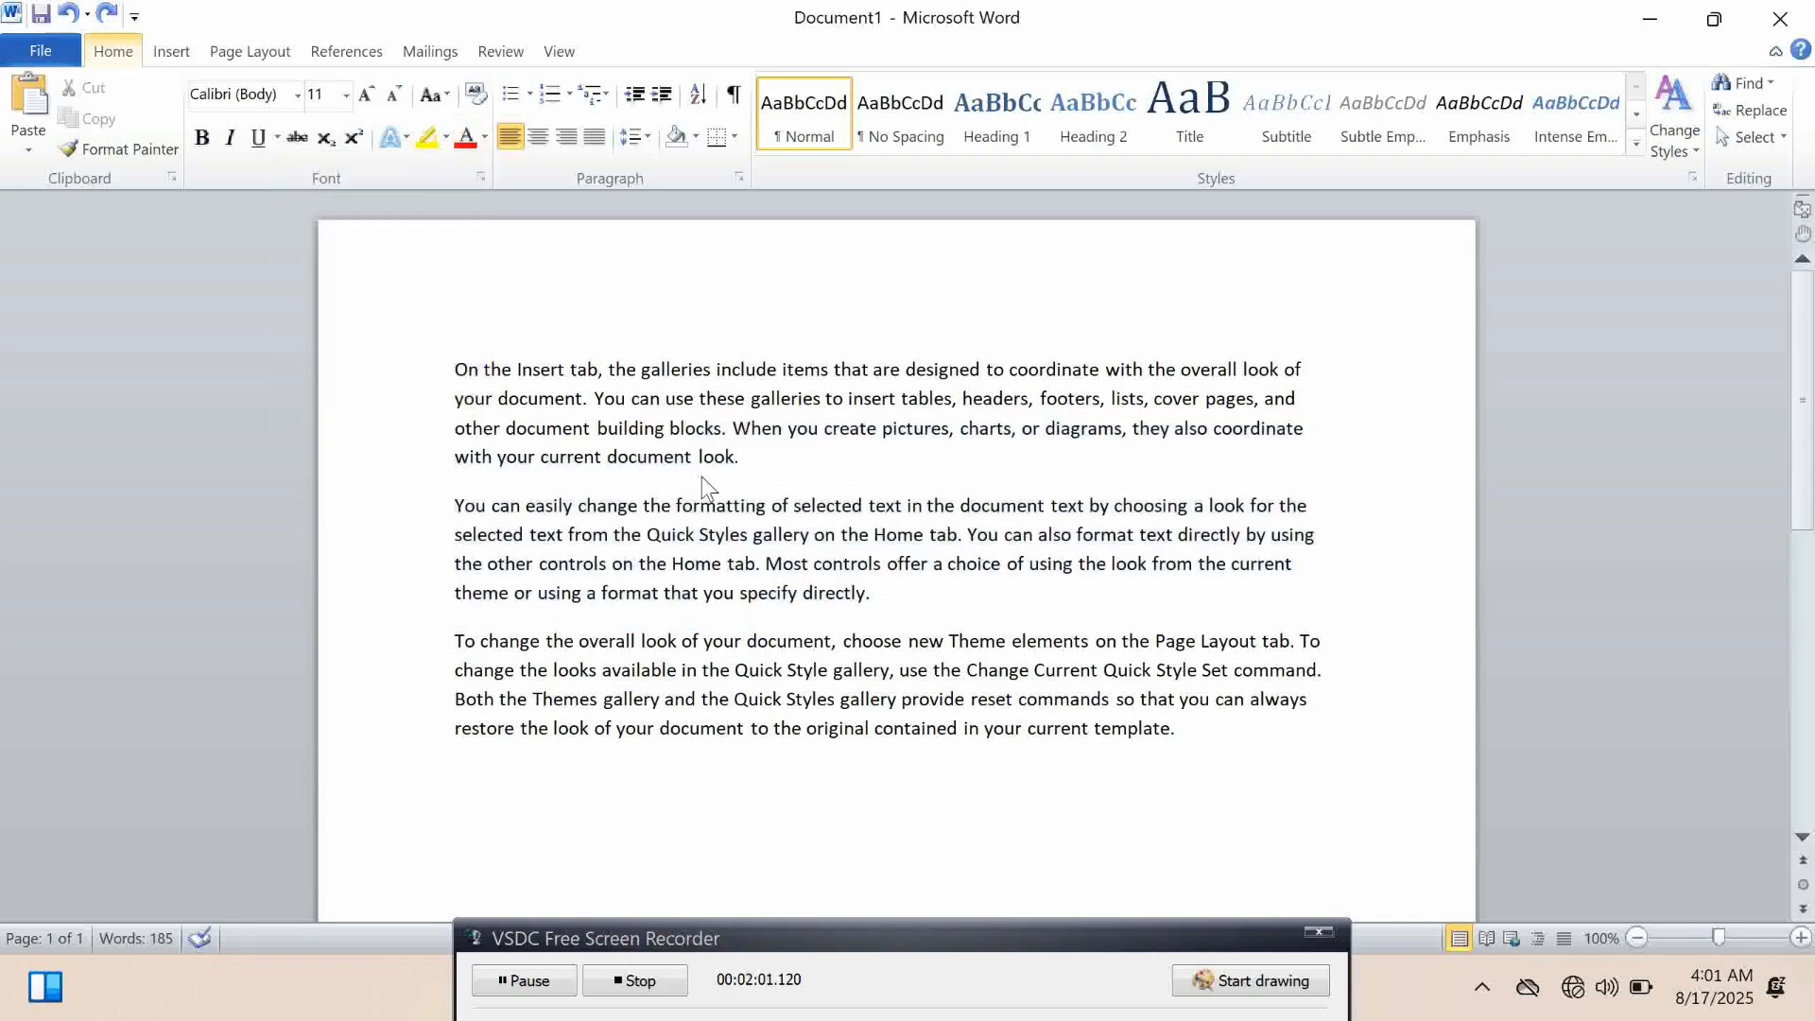
Disable "Enable Live Preview" in the general Word options and apply the change
key(alt+f)
key(t)
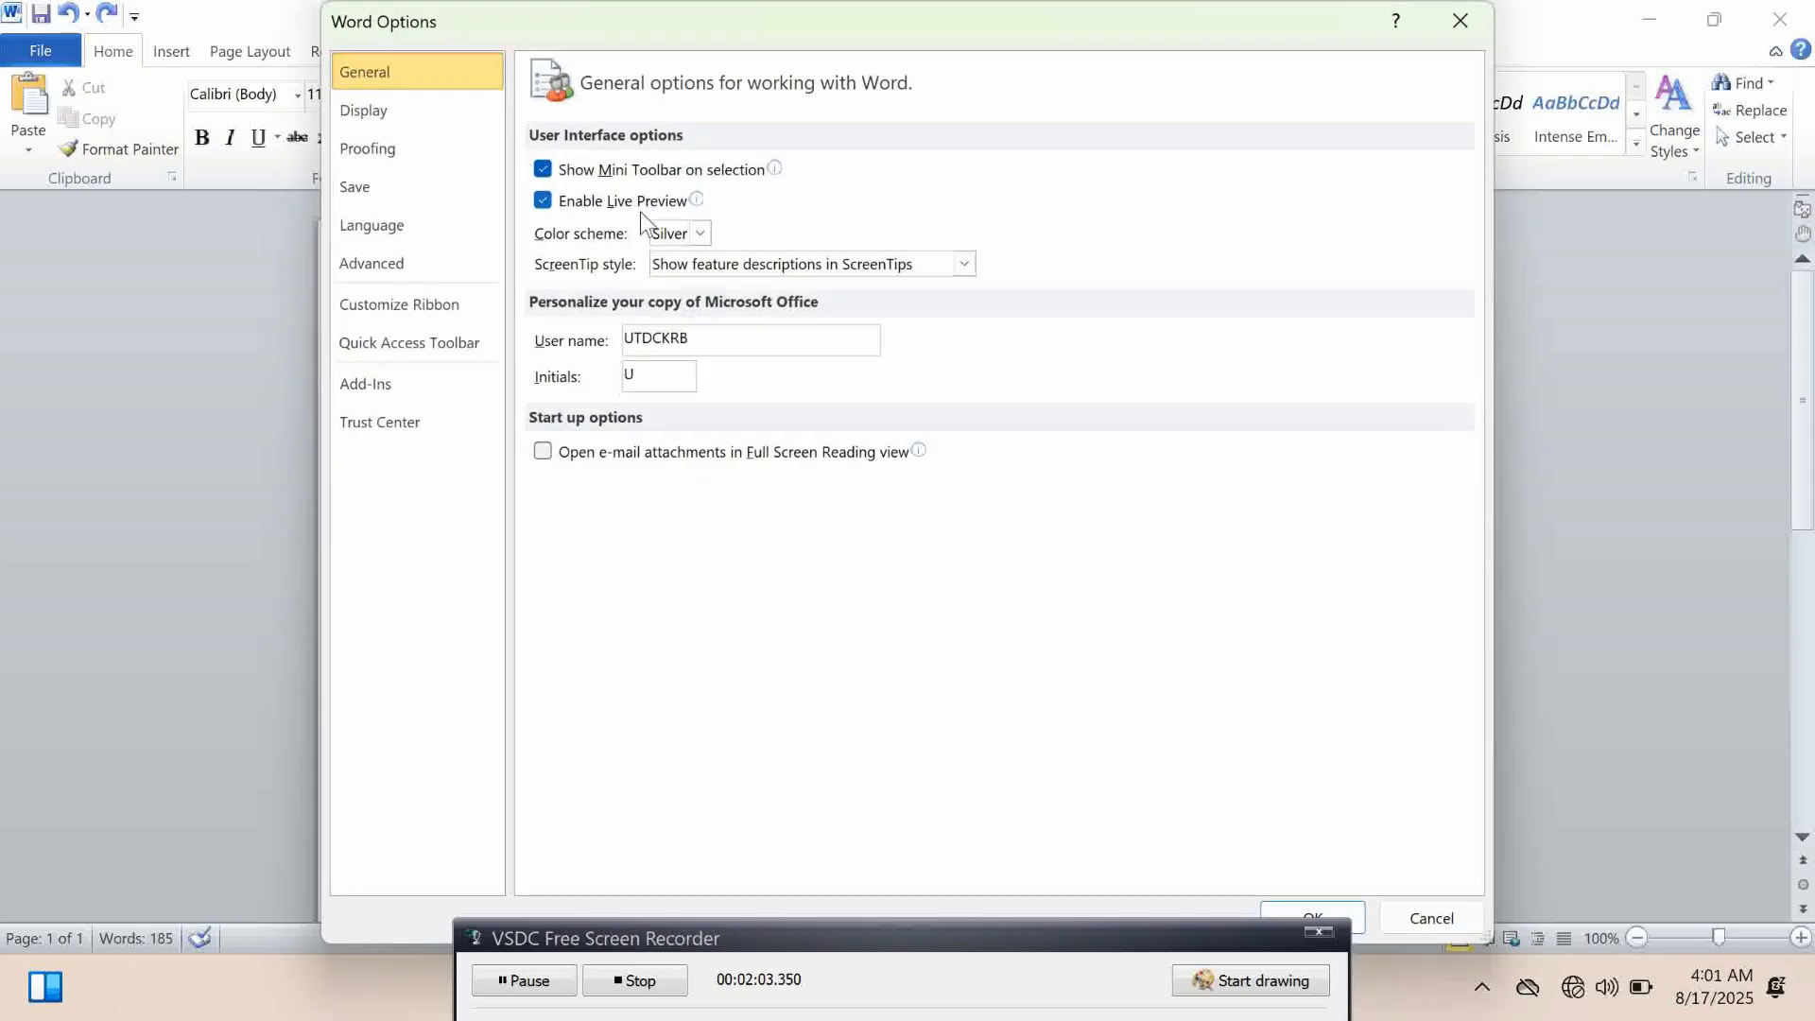
mouse_move(669, 213)
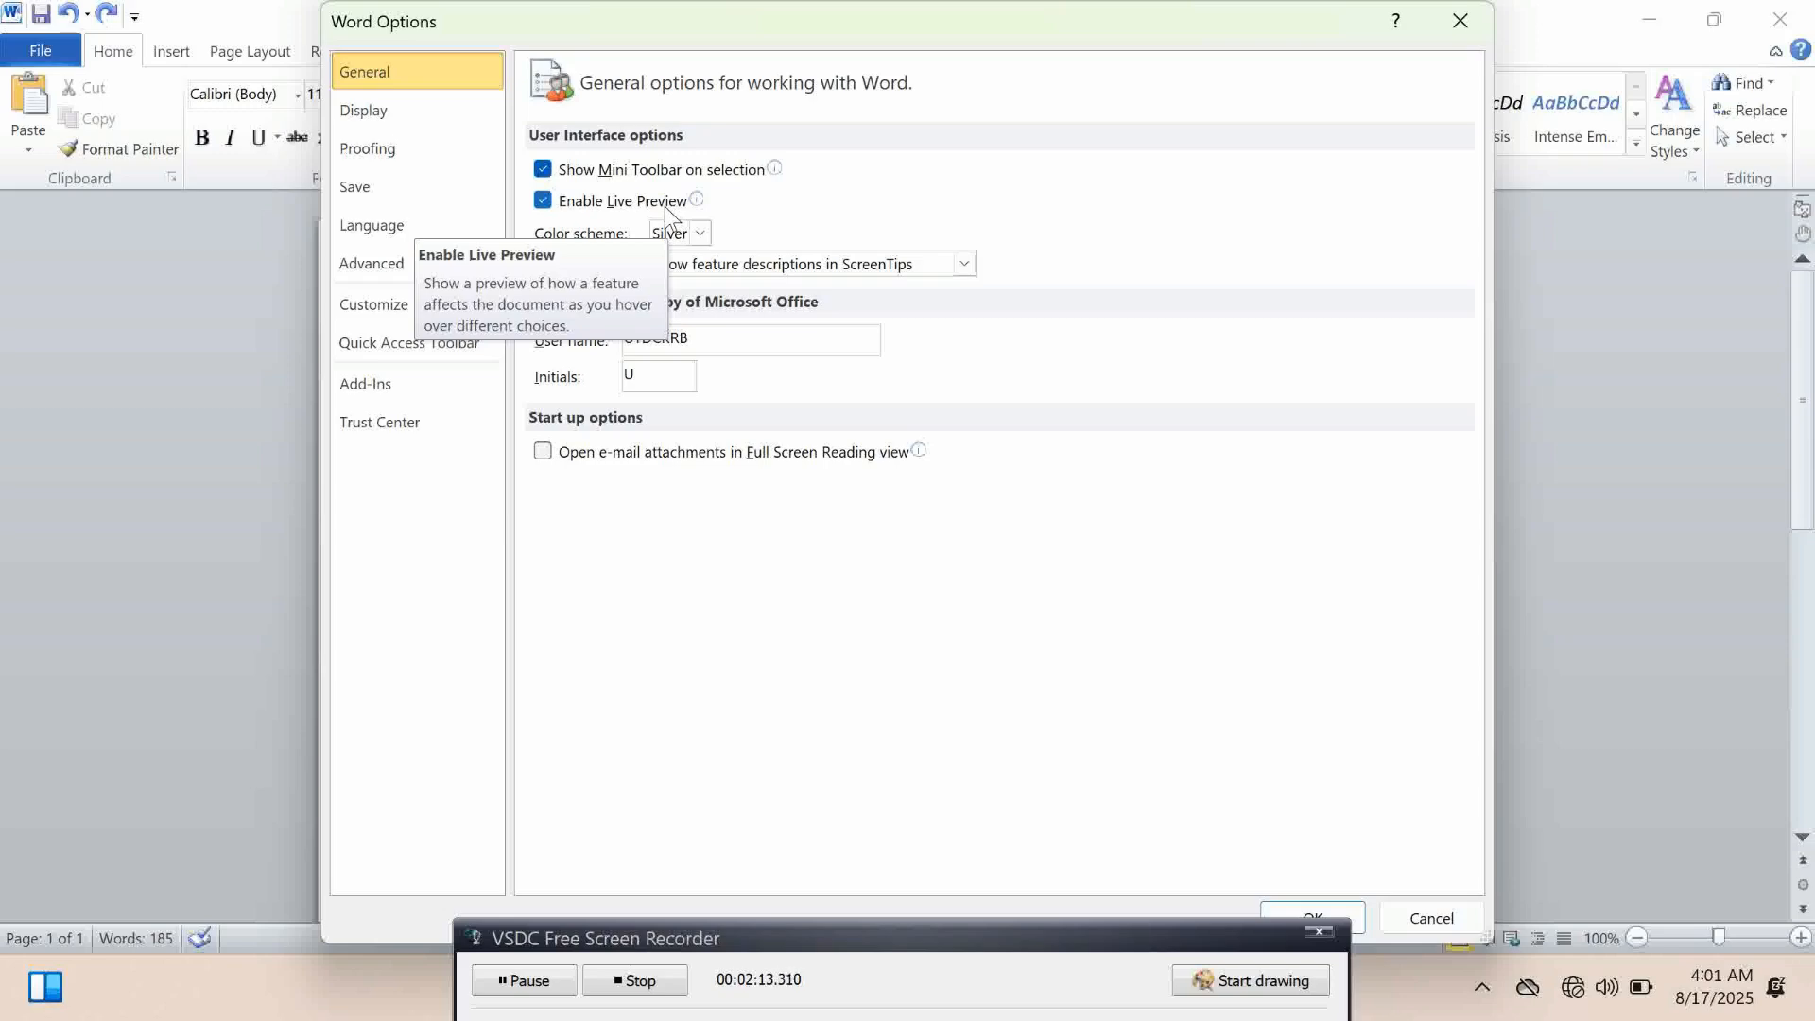
click(665, 206)
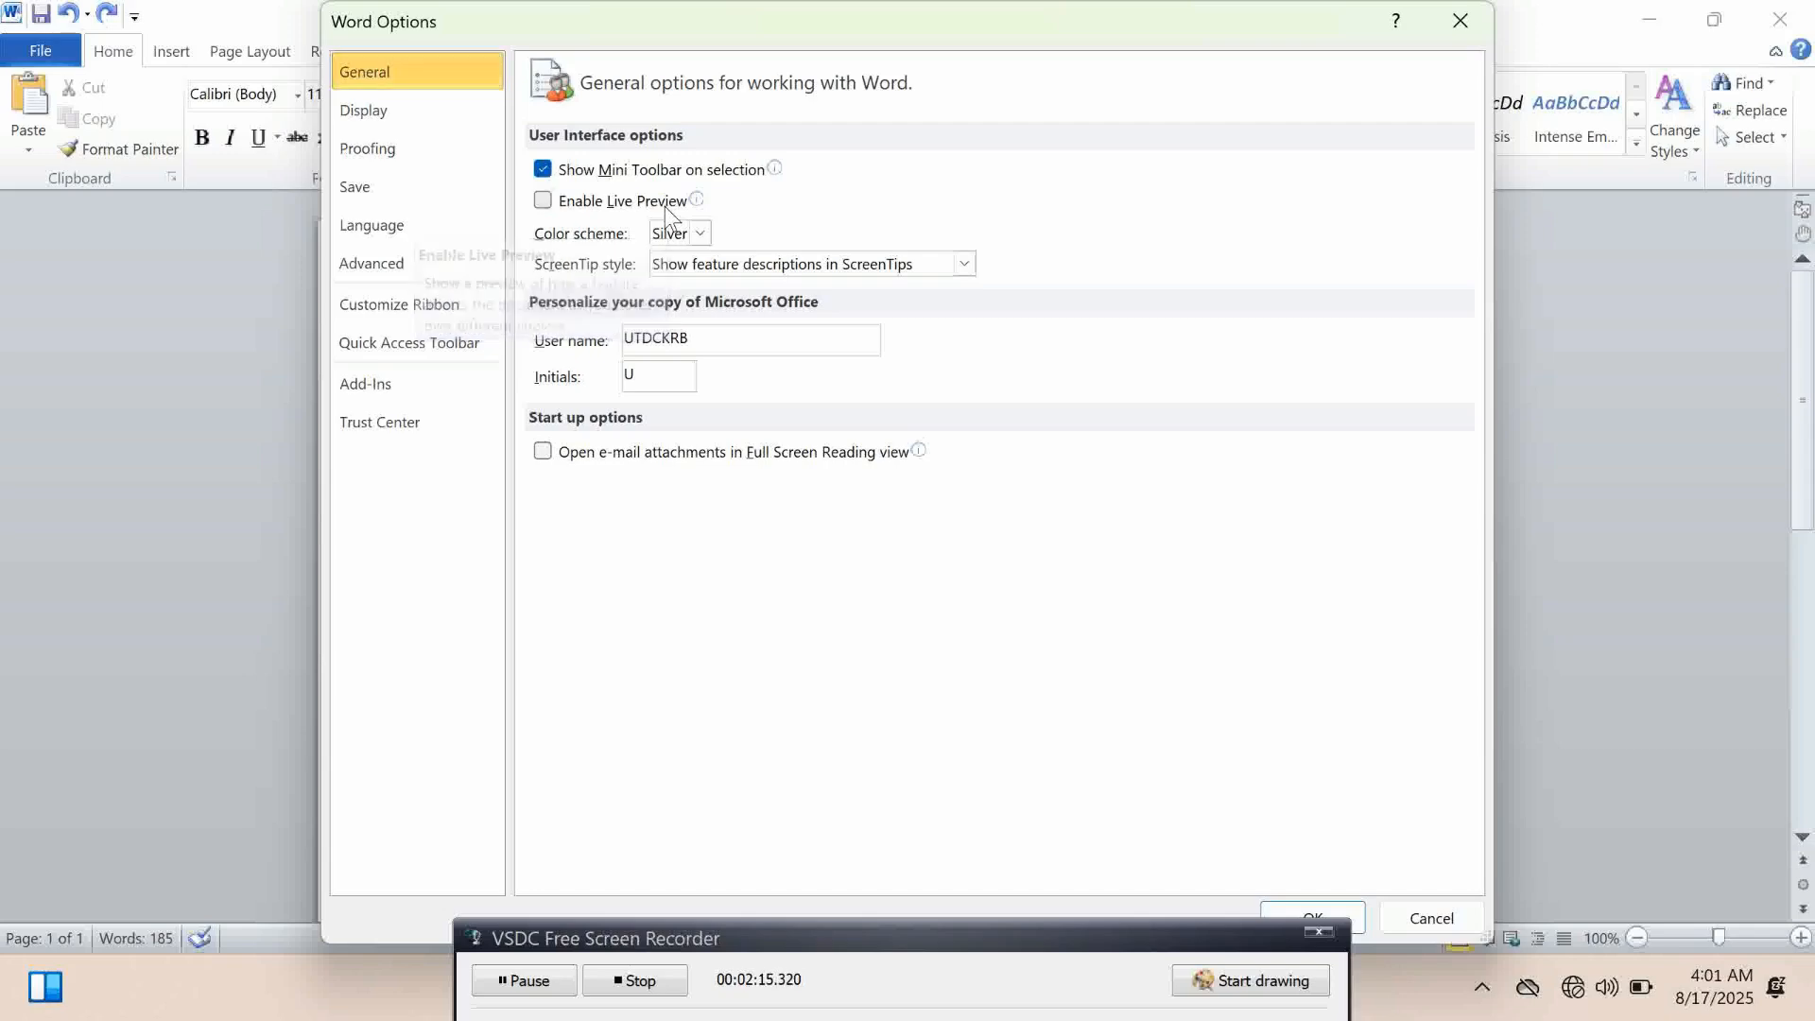
click(1352, 910)
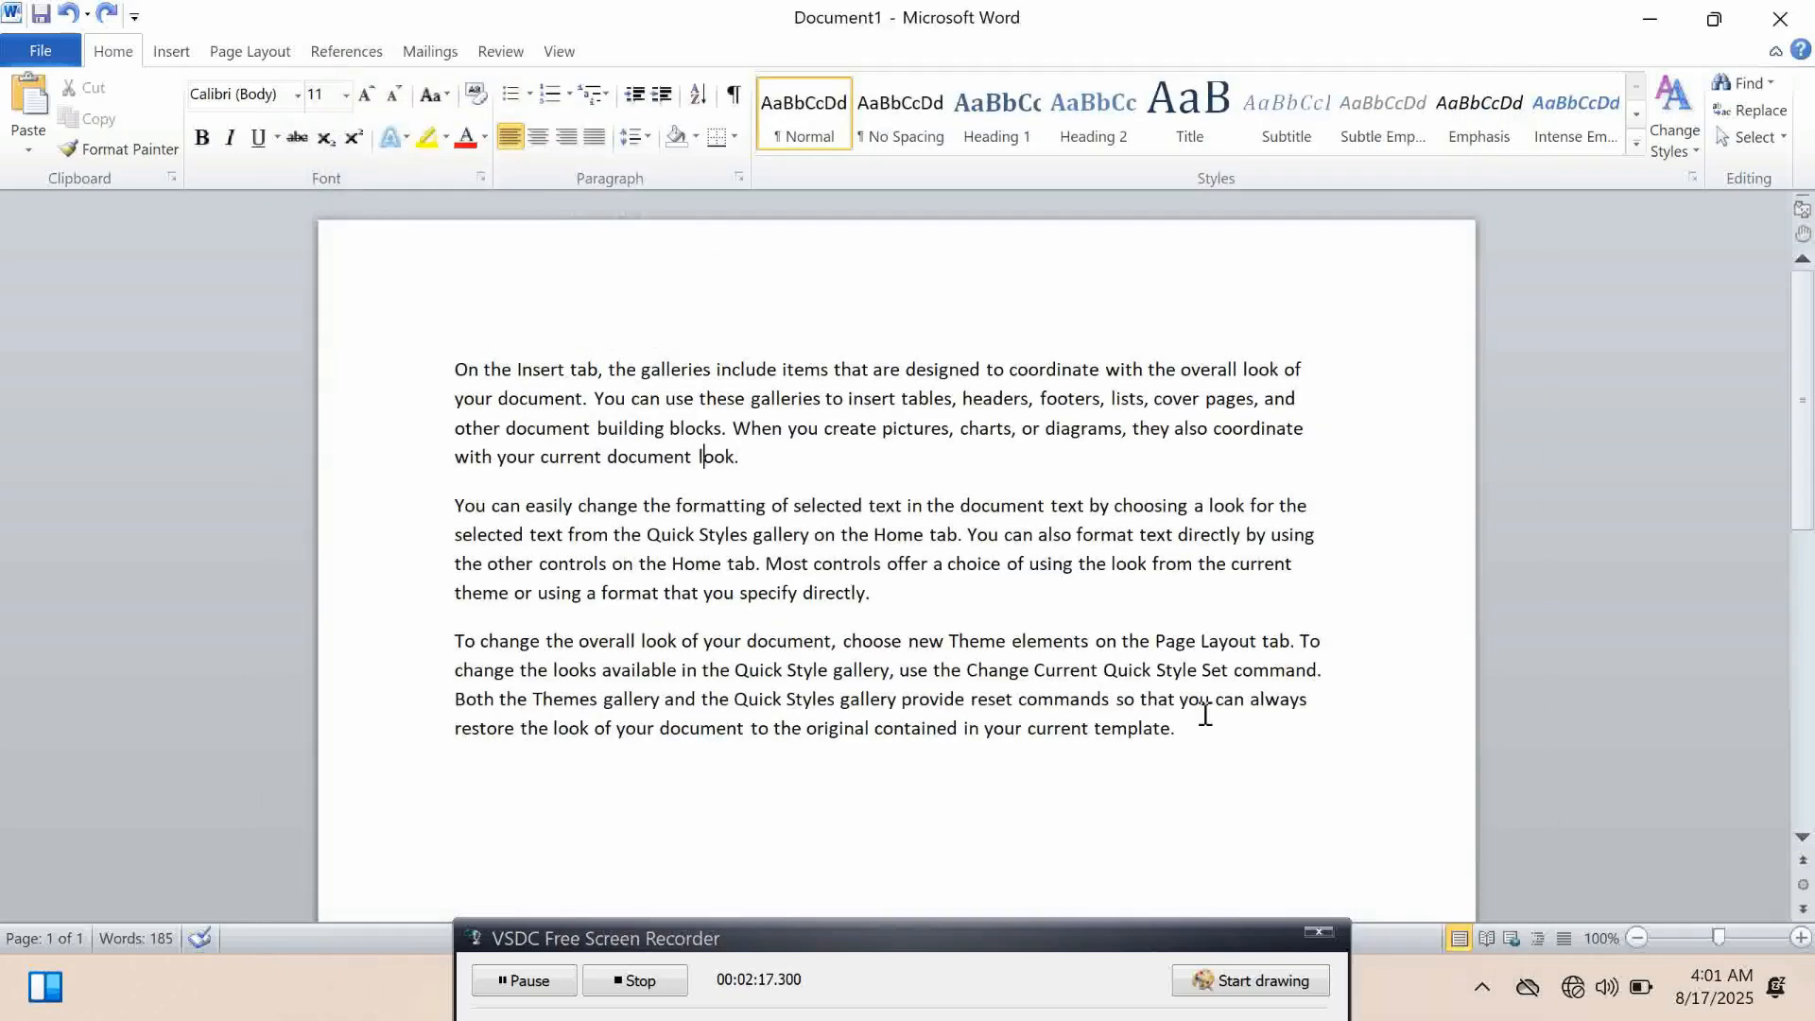
Select "use these galleries" through "building blocks." in the first paragraph and check the font colors for live preview without applying one
drag(668, 402, 733, 430)
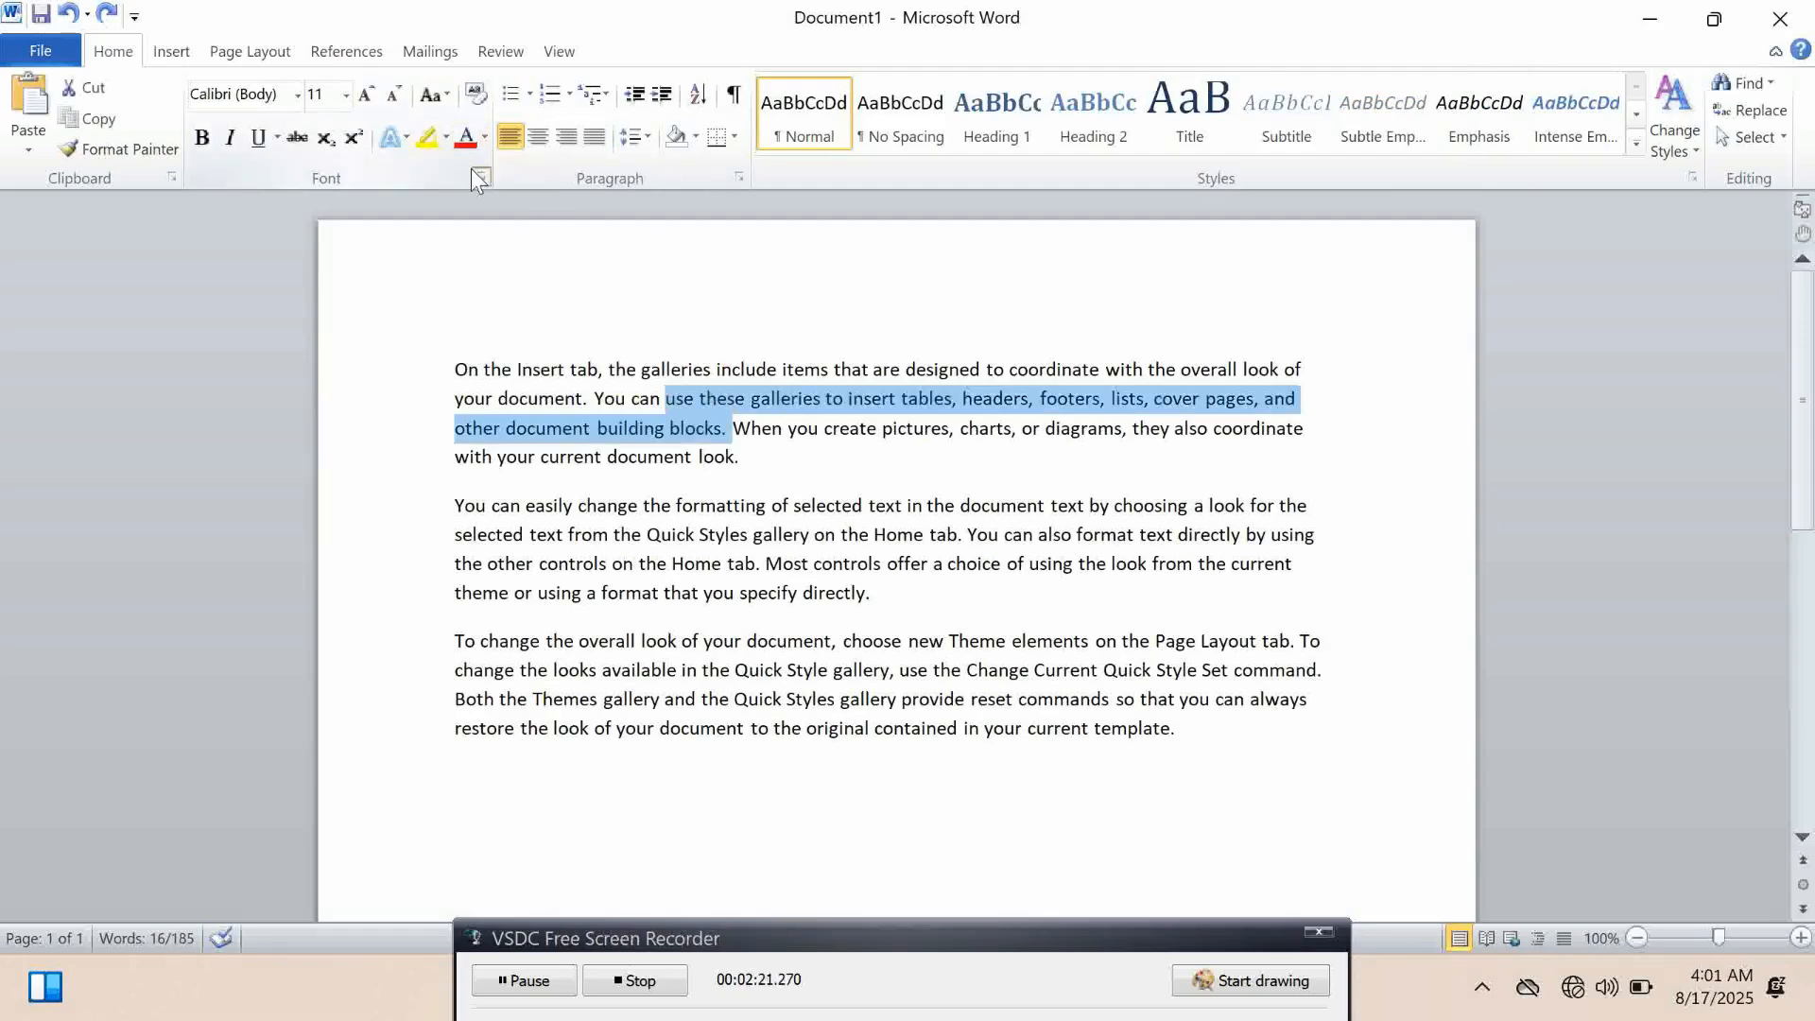
click(484, 135)
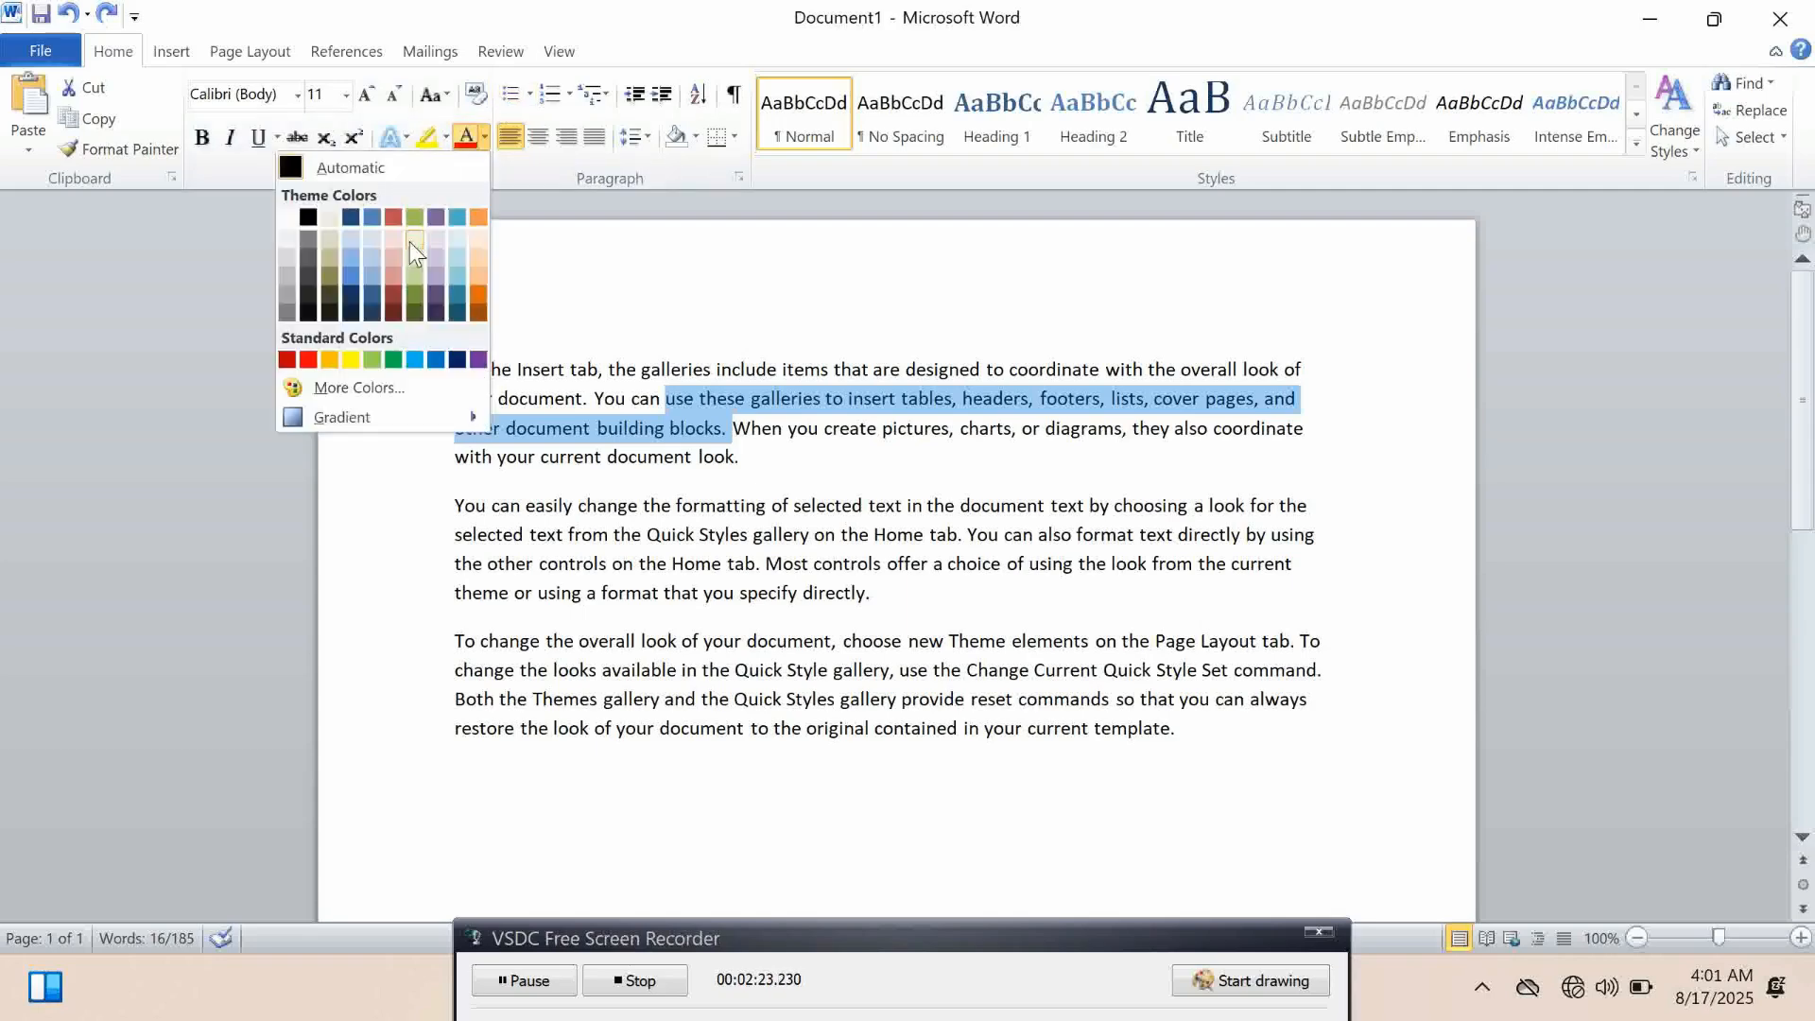
key(Escape)
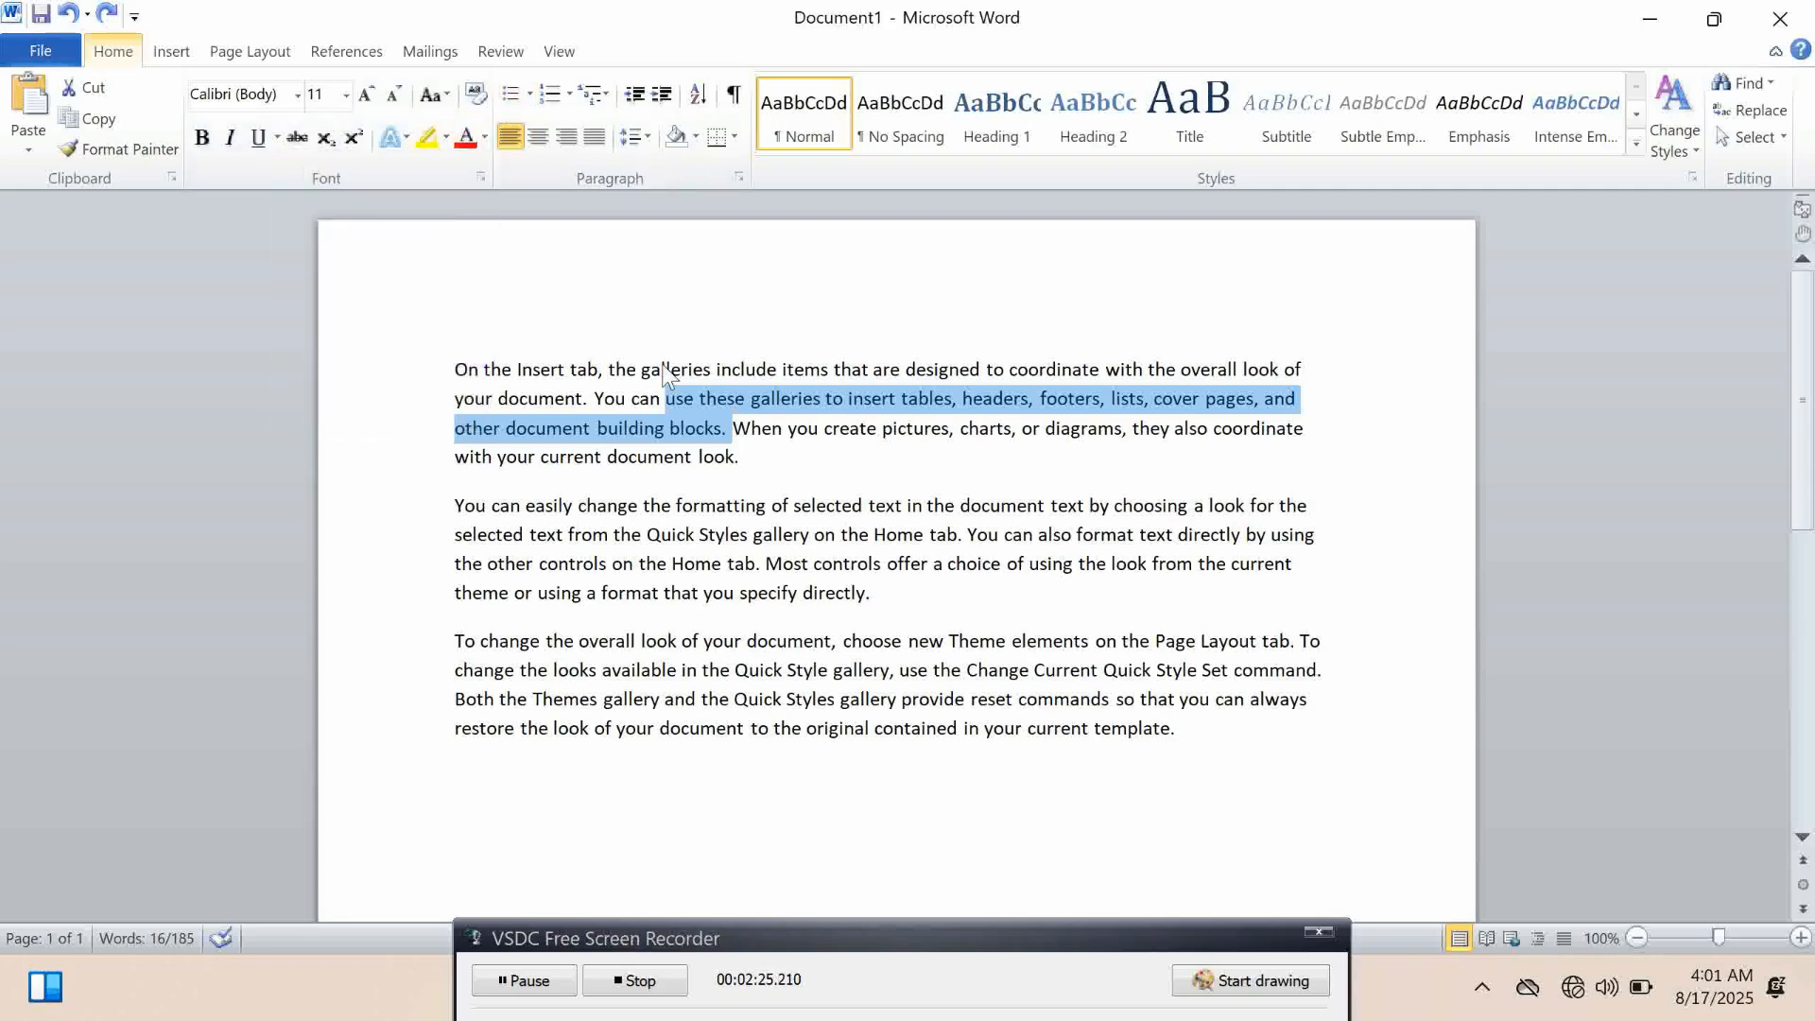
Review the available ScreenTip styles in the general Word options without changing the current choice
key(alt+t)
key(o)
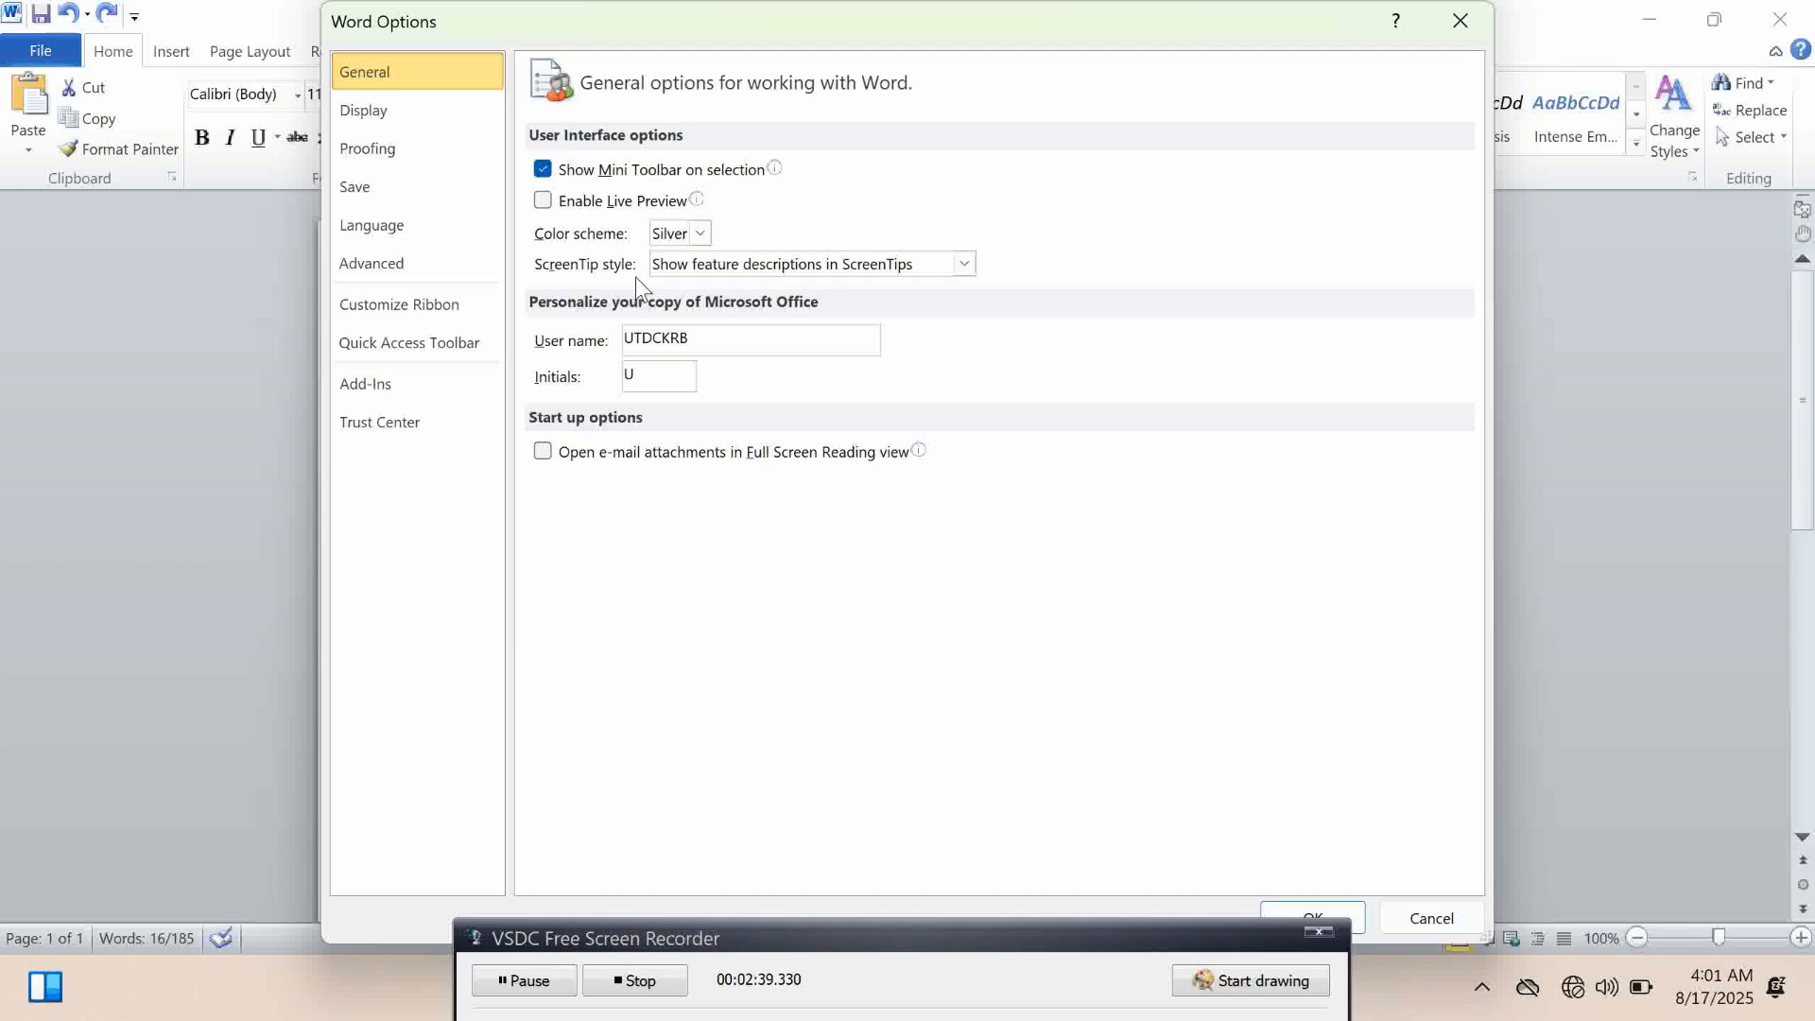
click(717, 270)
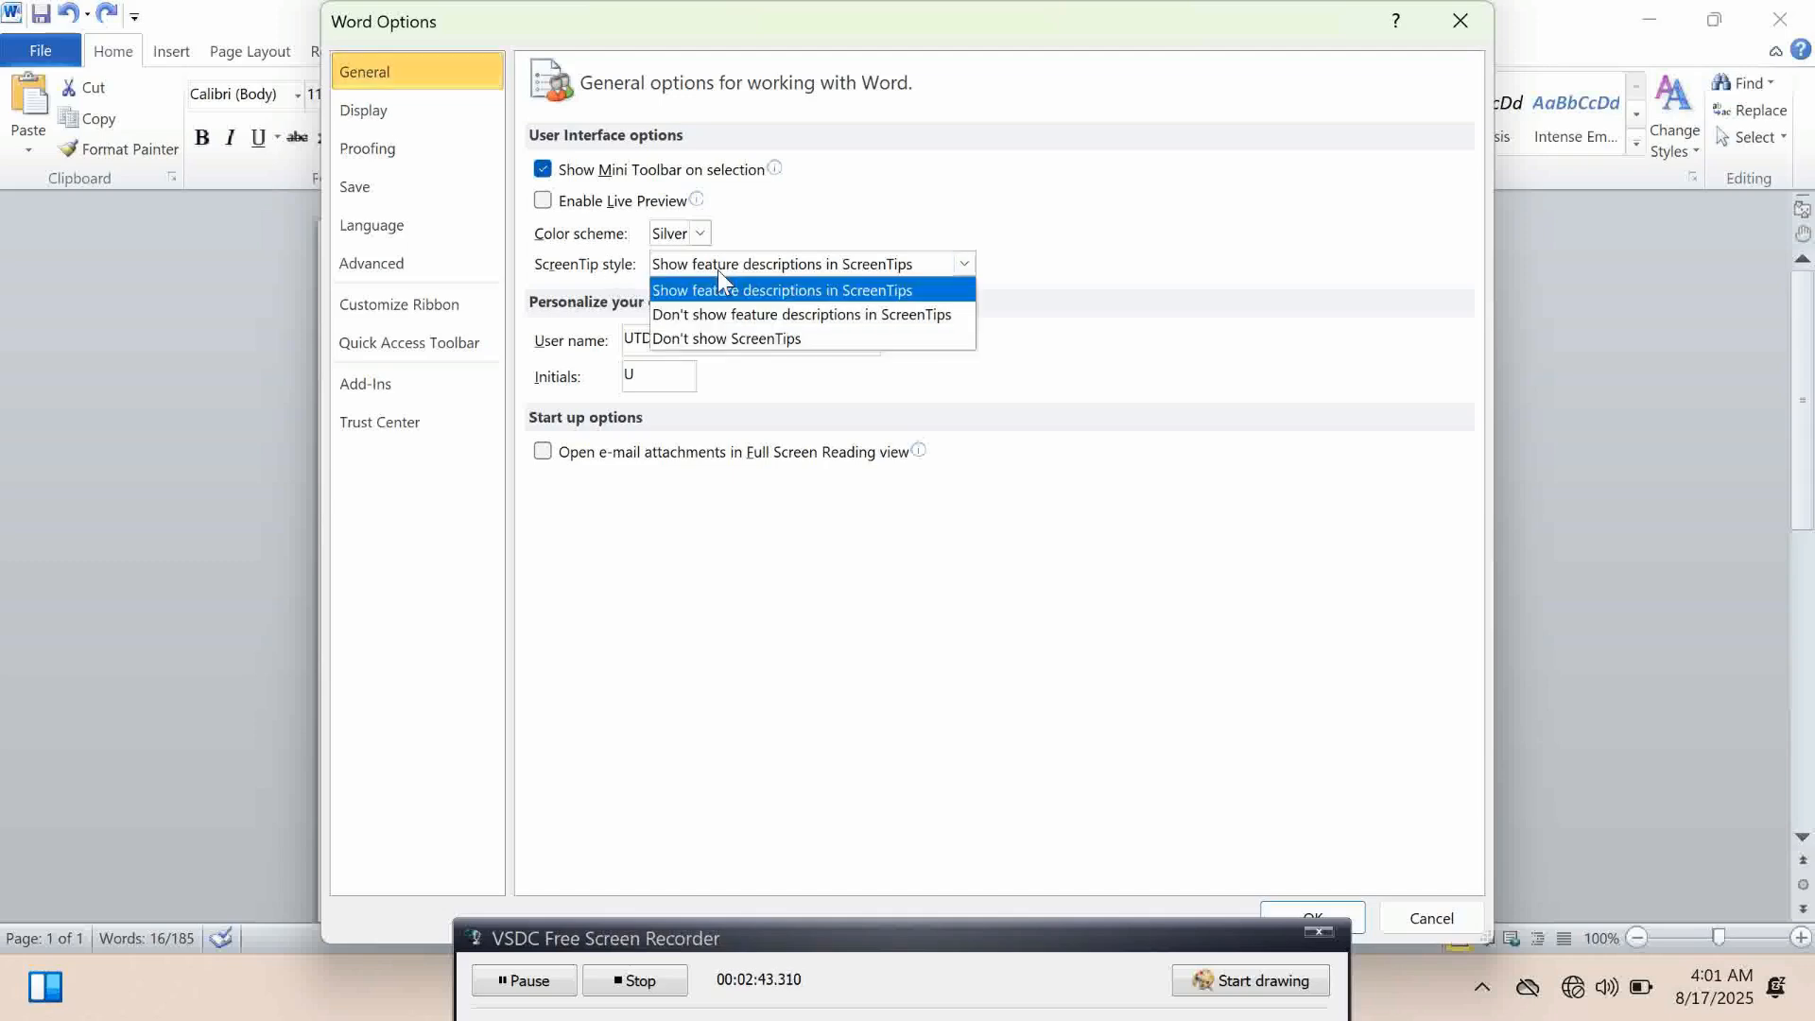
click(718, 270)
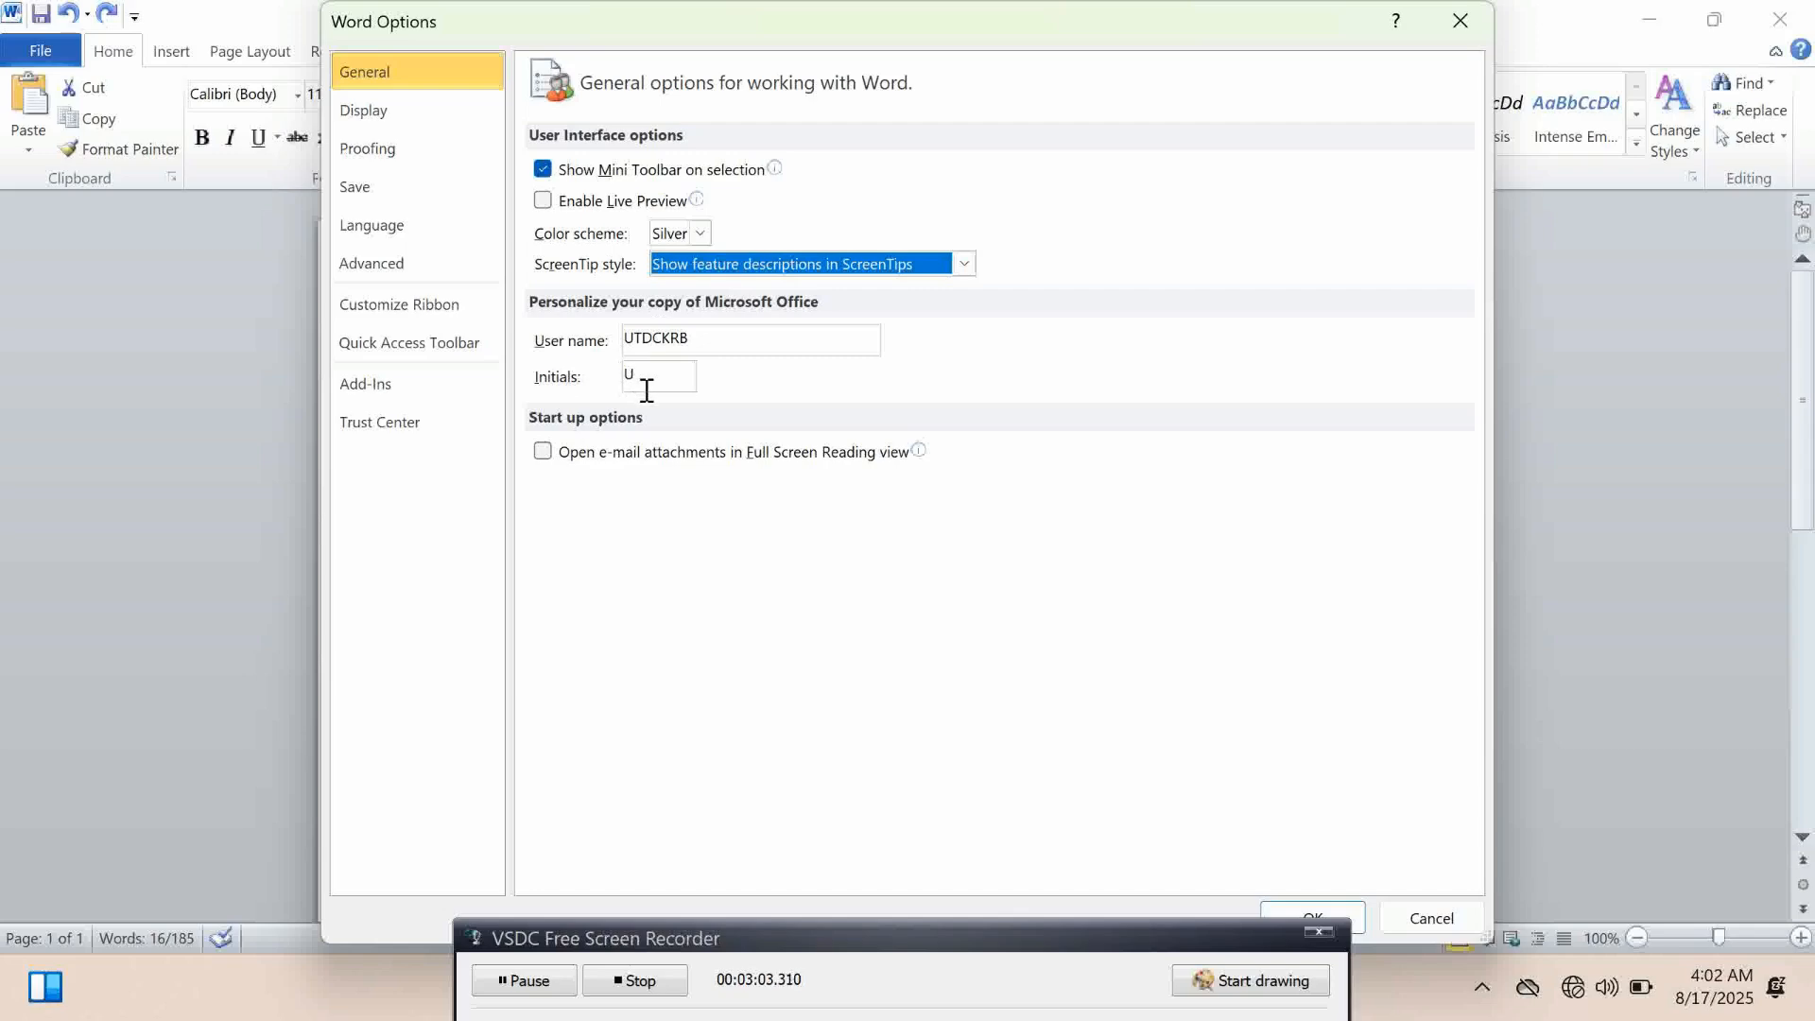
mouse_move(715, 454)
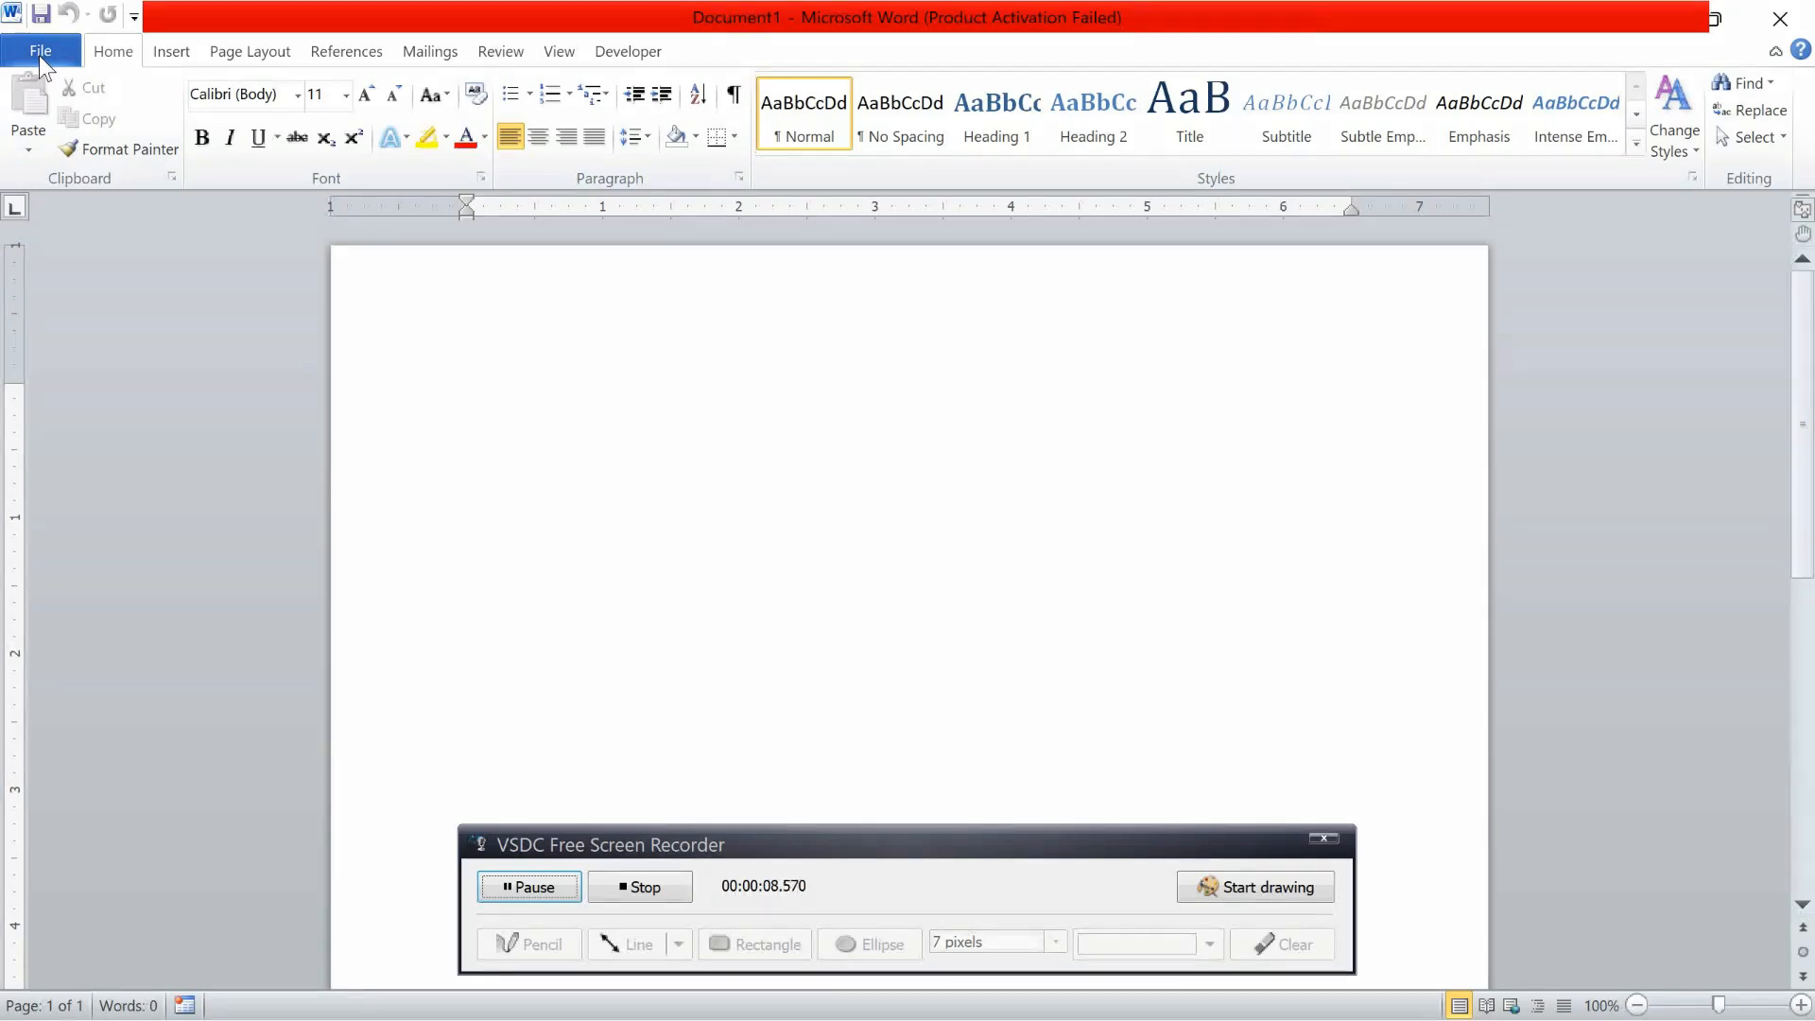
Open the Word display options and examine the page display settings, including the white space between pages
key(alt)
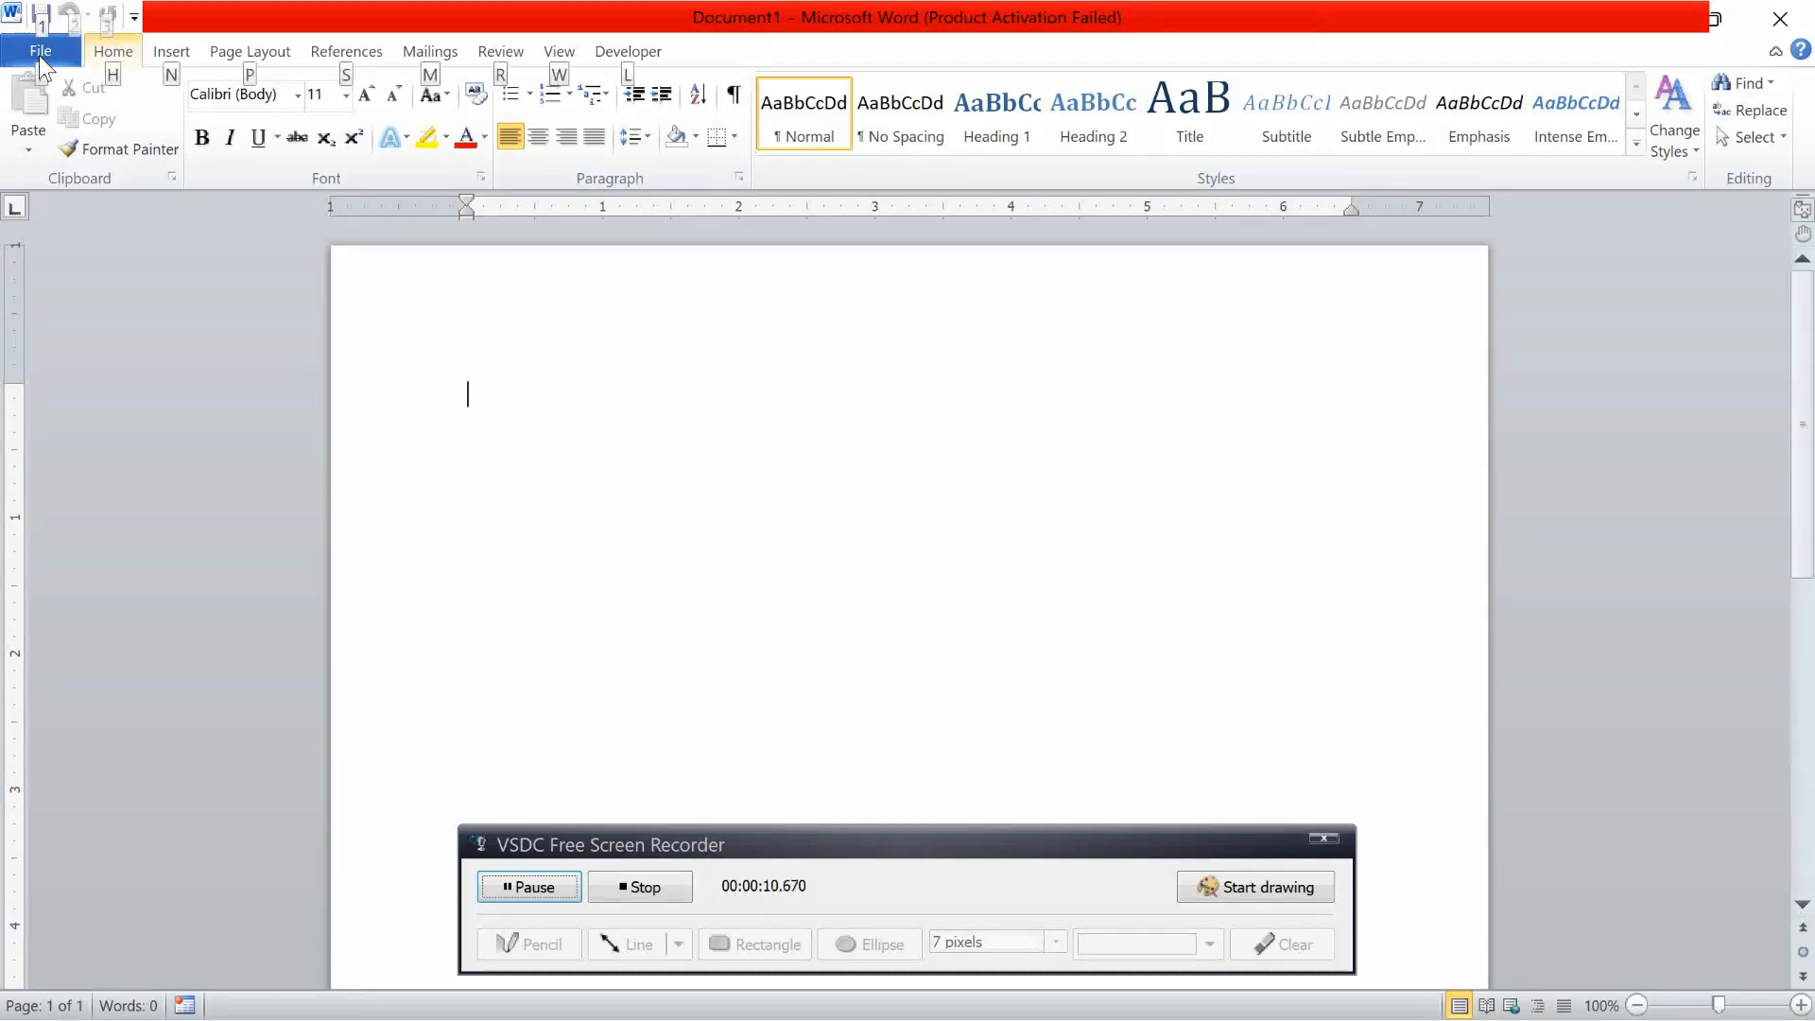
key(f)
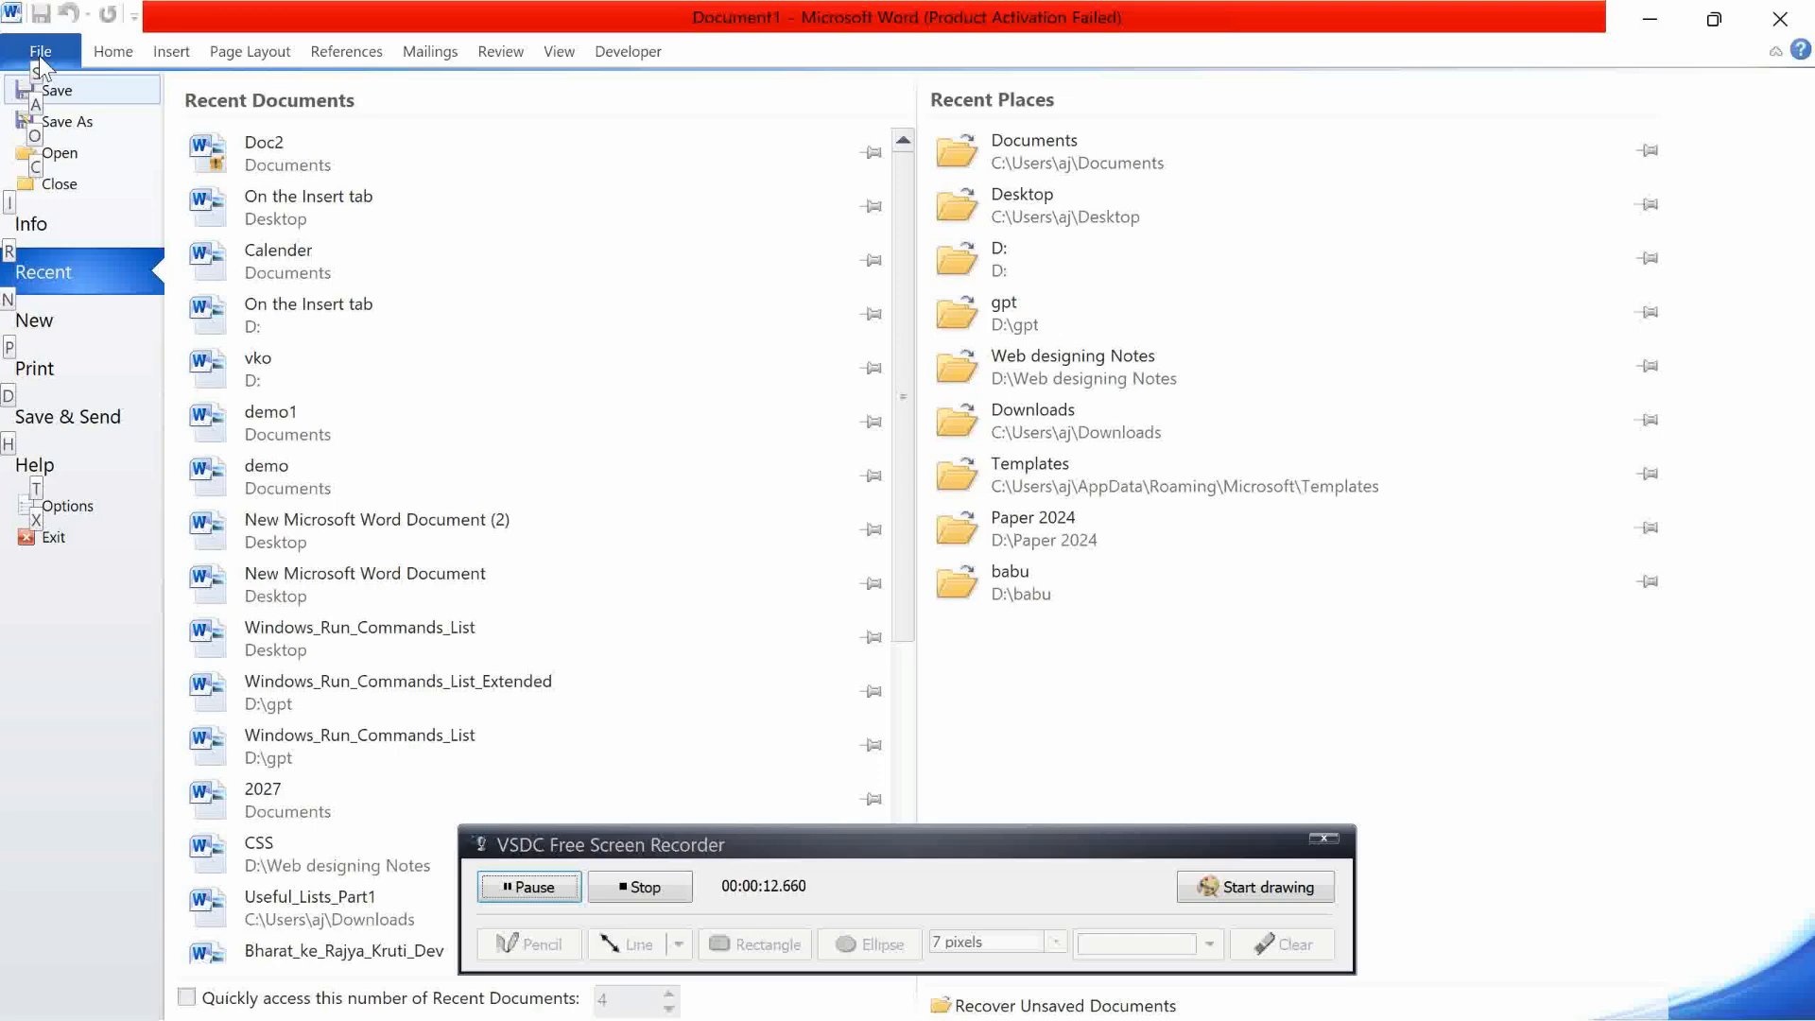
key(t)
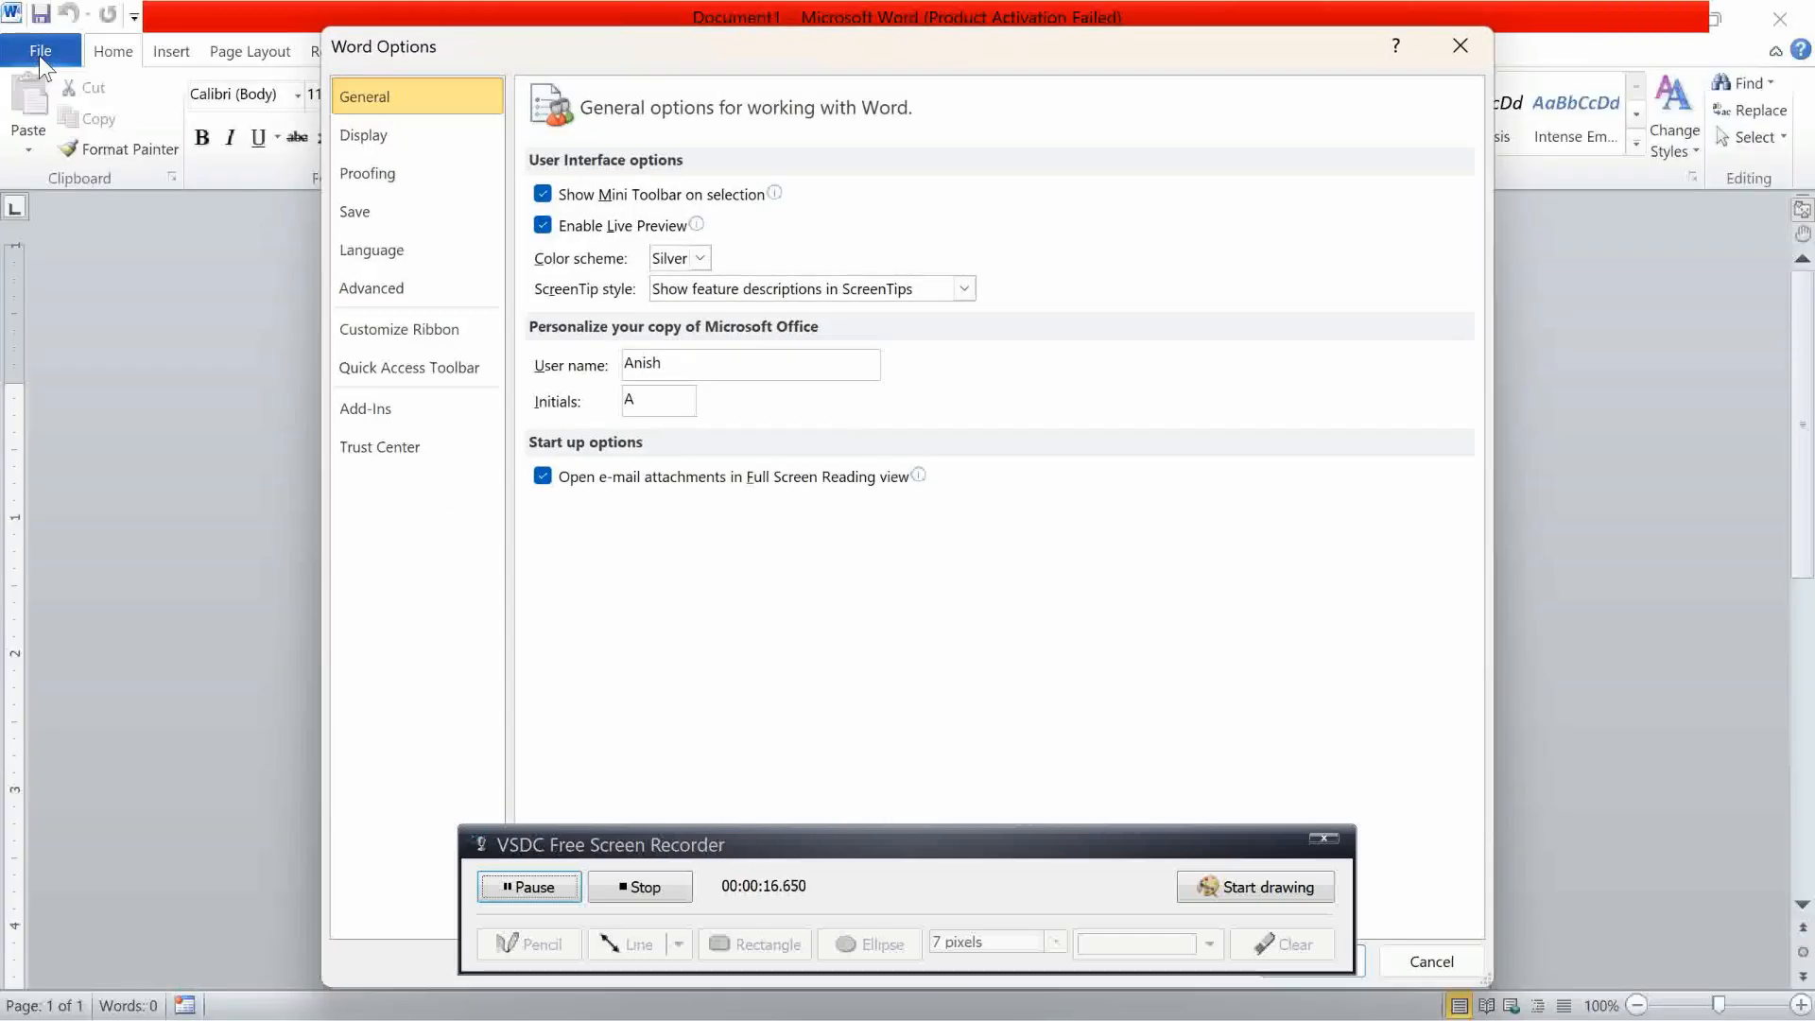
key(Down)
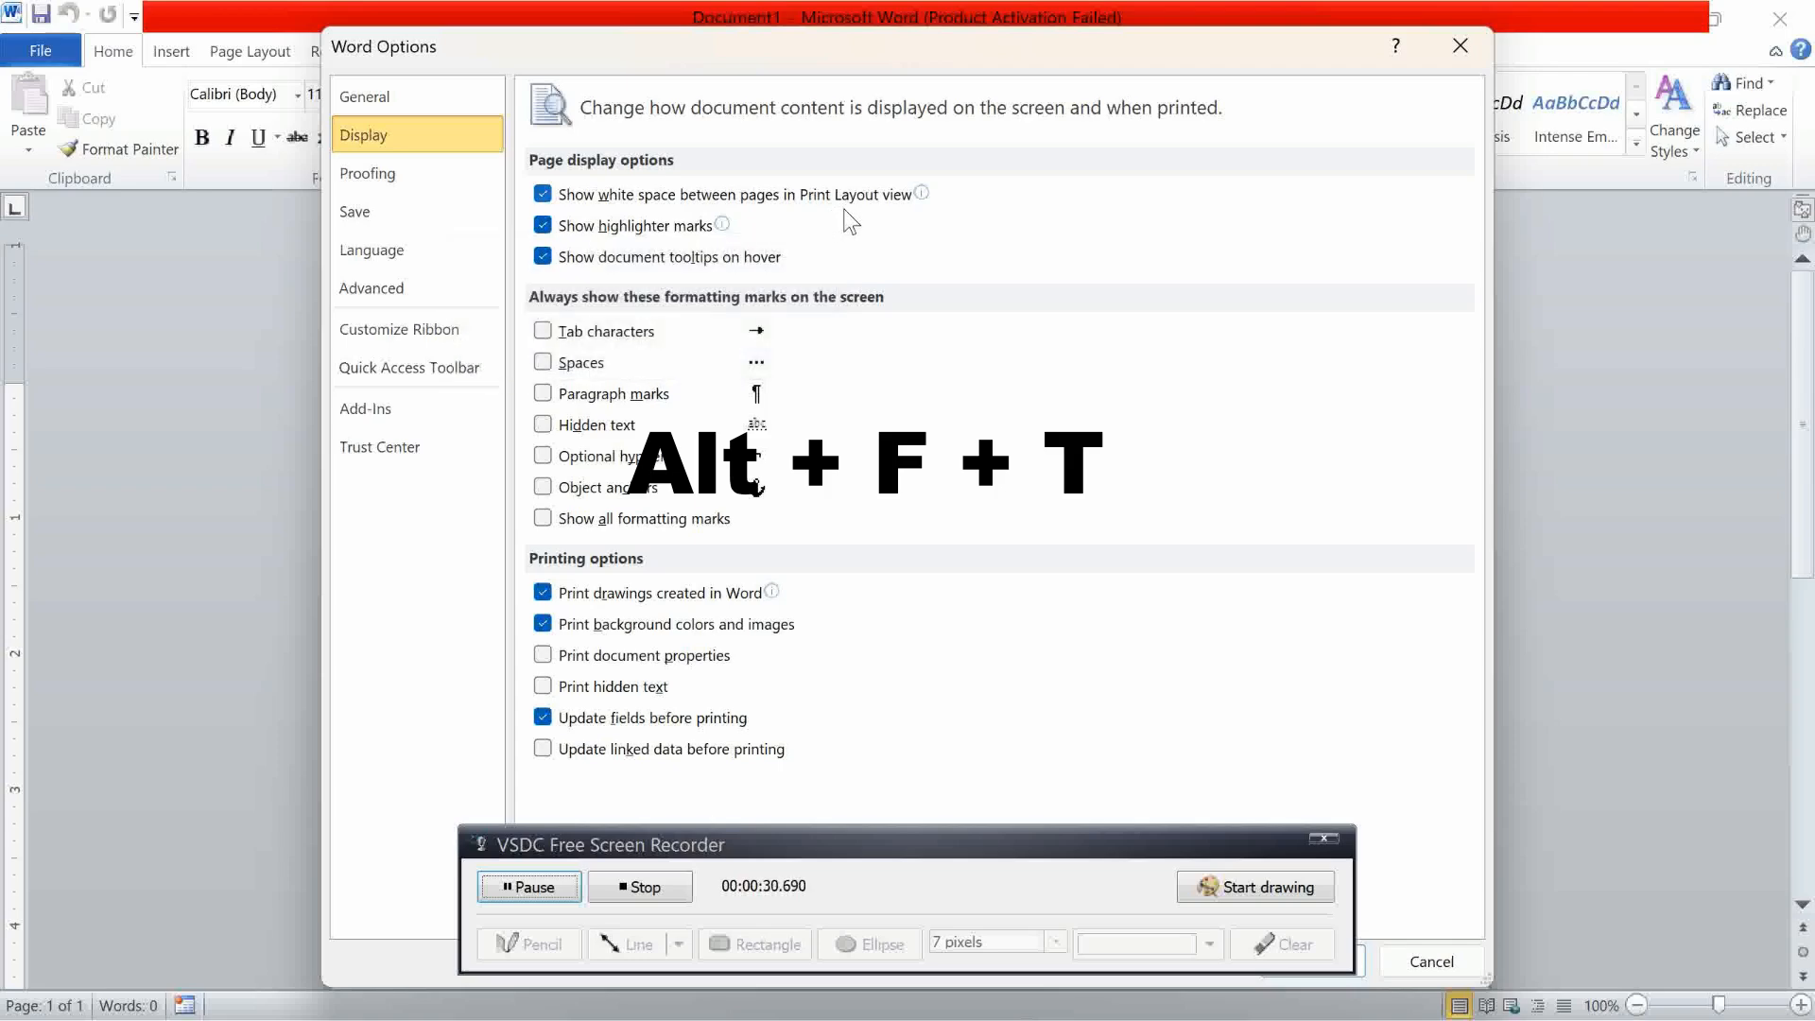
mouse_move(662, 247)
mouse_move(579, 198)
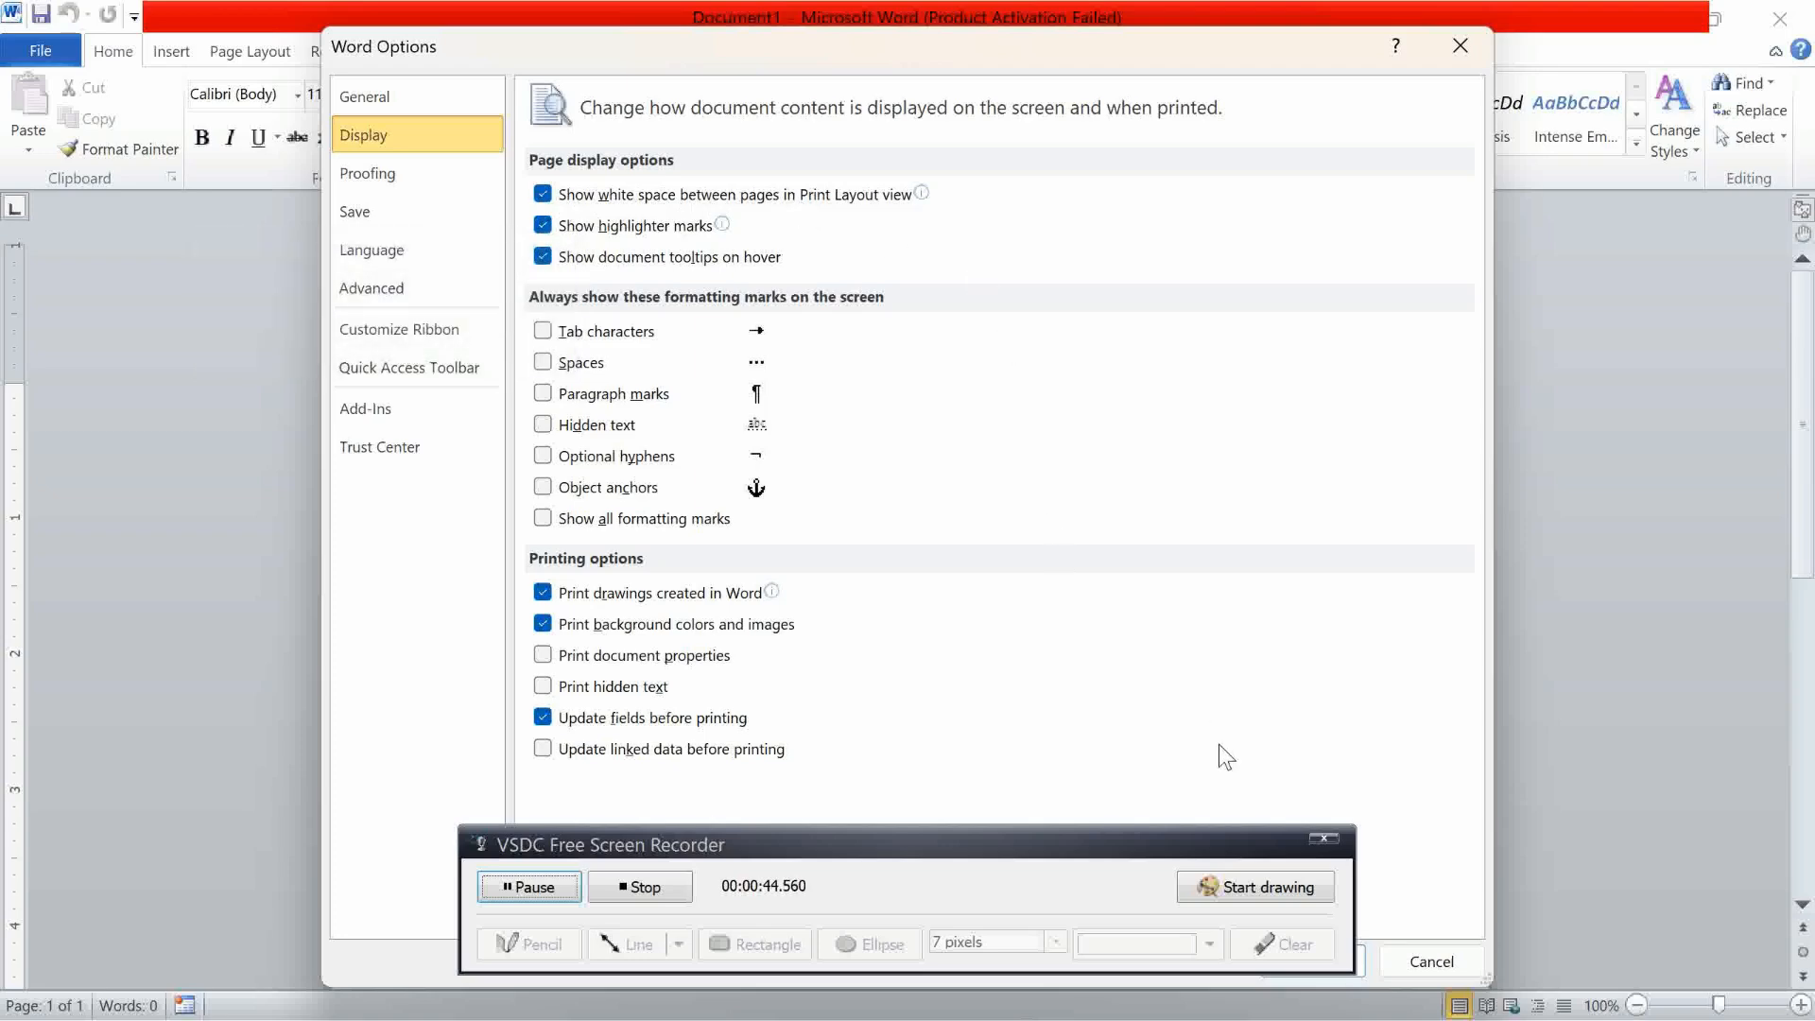
click(1222, 887)
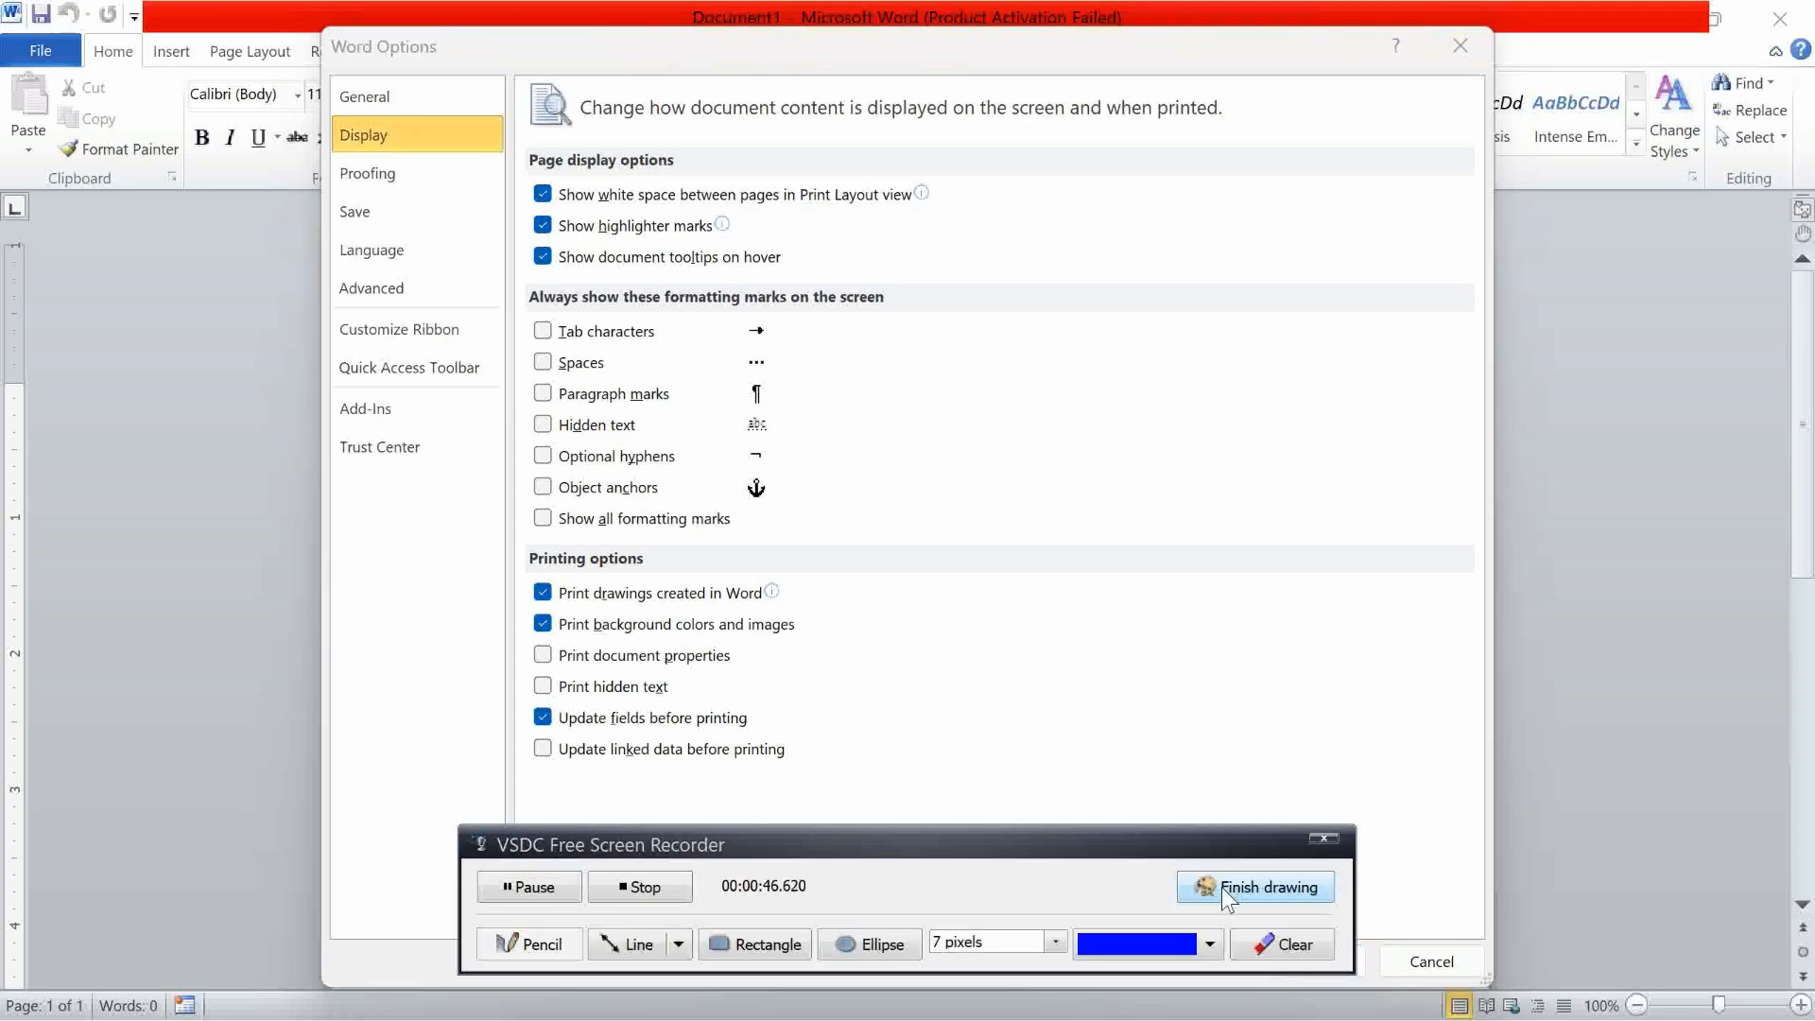
click(747, 943)
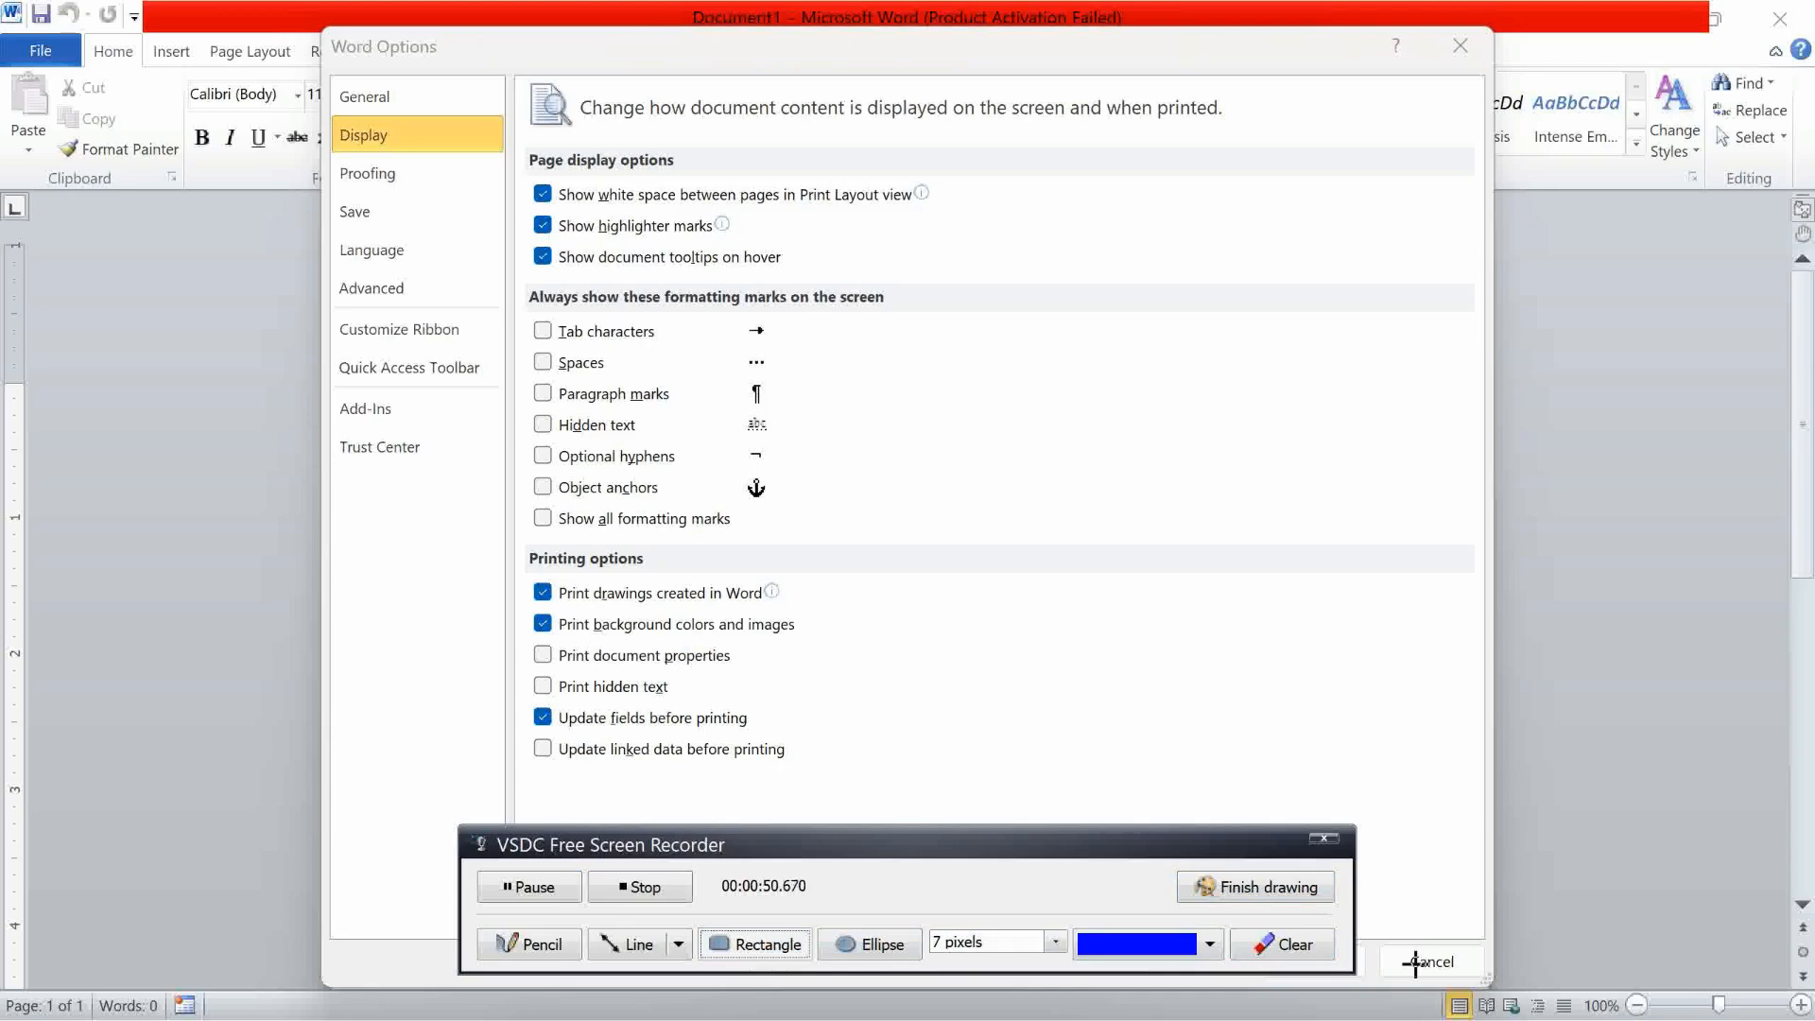
mouse_move(1415, 963)
mouse_down()
mouse_move(1503, 1019)
mouse_move(1617, 1017)
mouse_move(1600, 1018)
mouse_up()
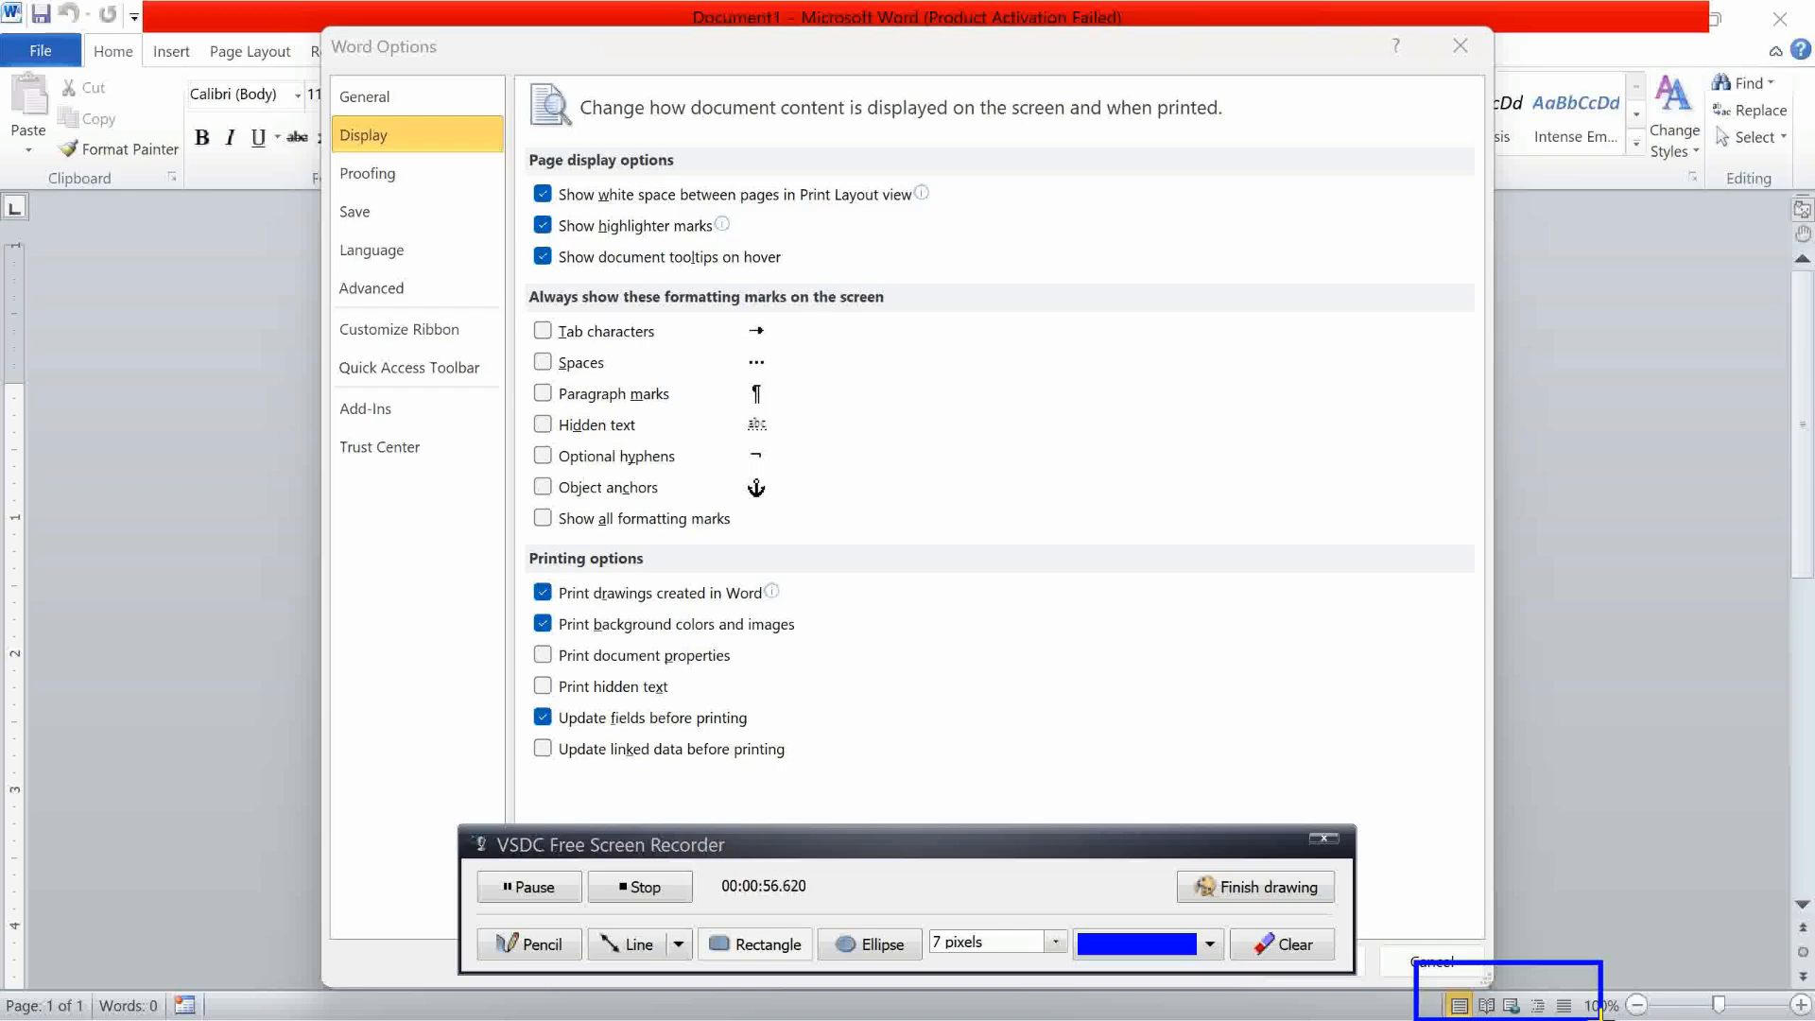
drag(1420, 975, 1480, 1013)
click(1240, 892)
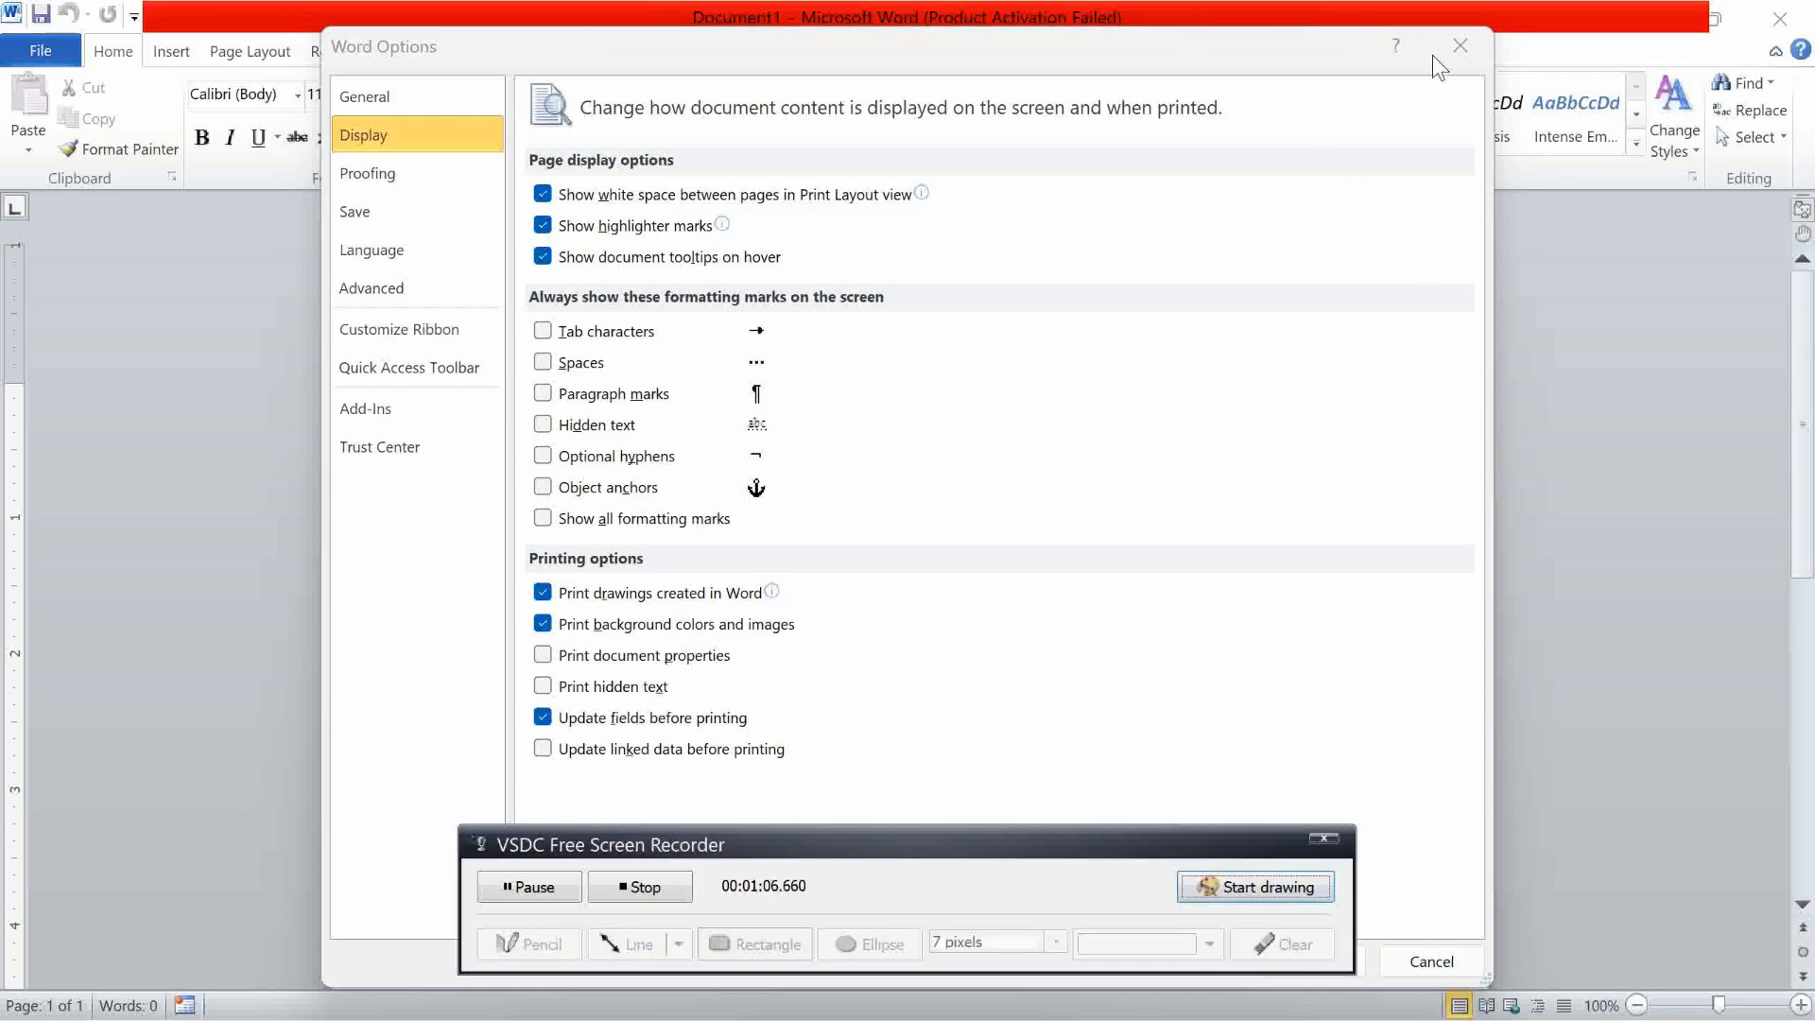
Close the Word options without changes and insert a page break in the blank document
click(1461, 45)
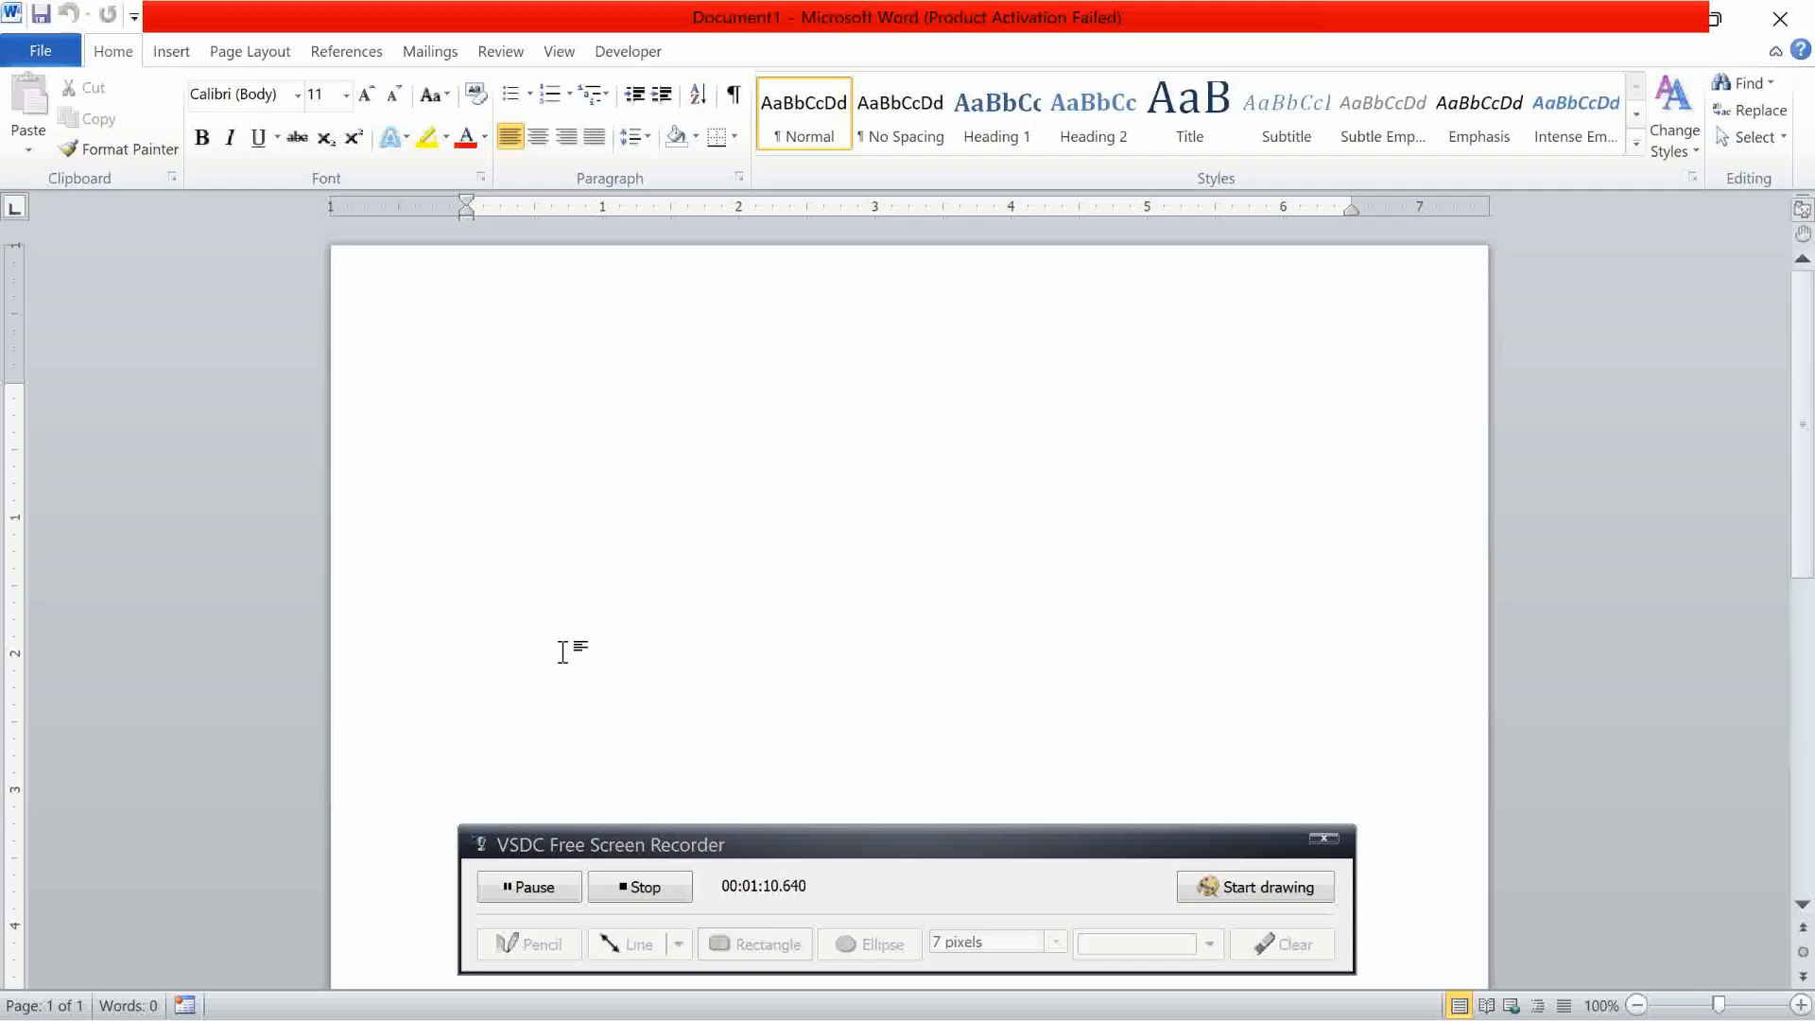
key(ctrl+Return)
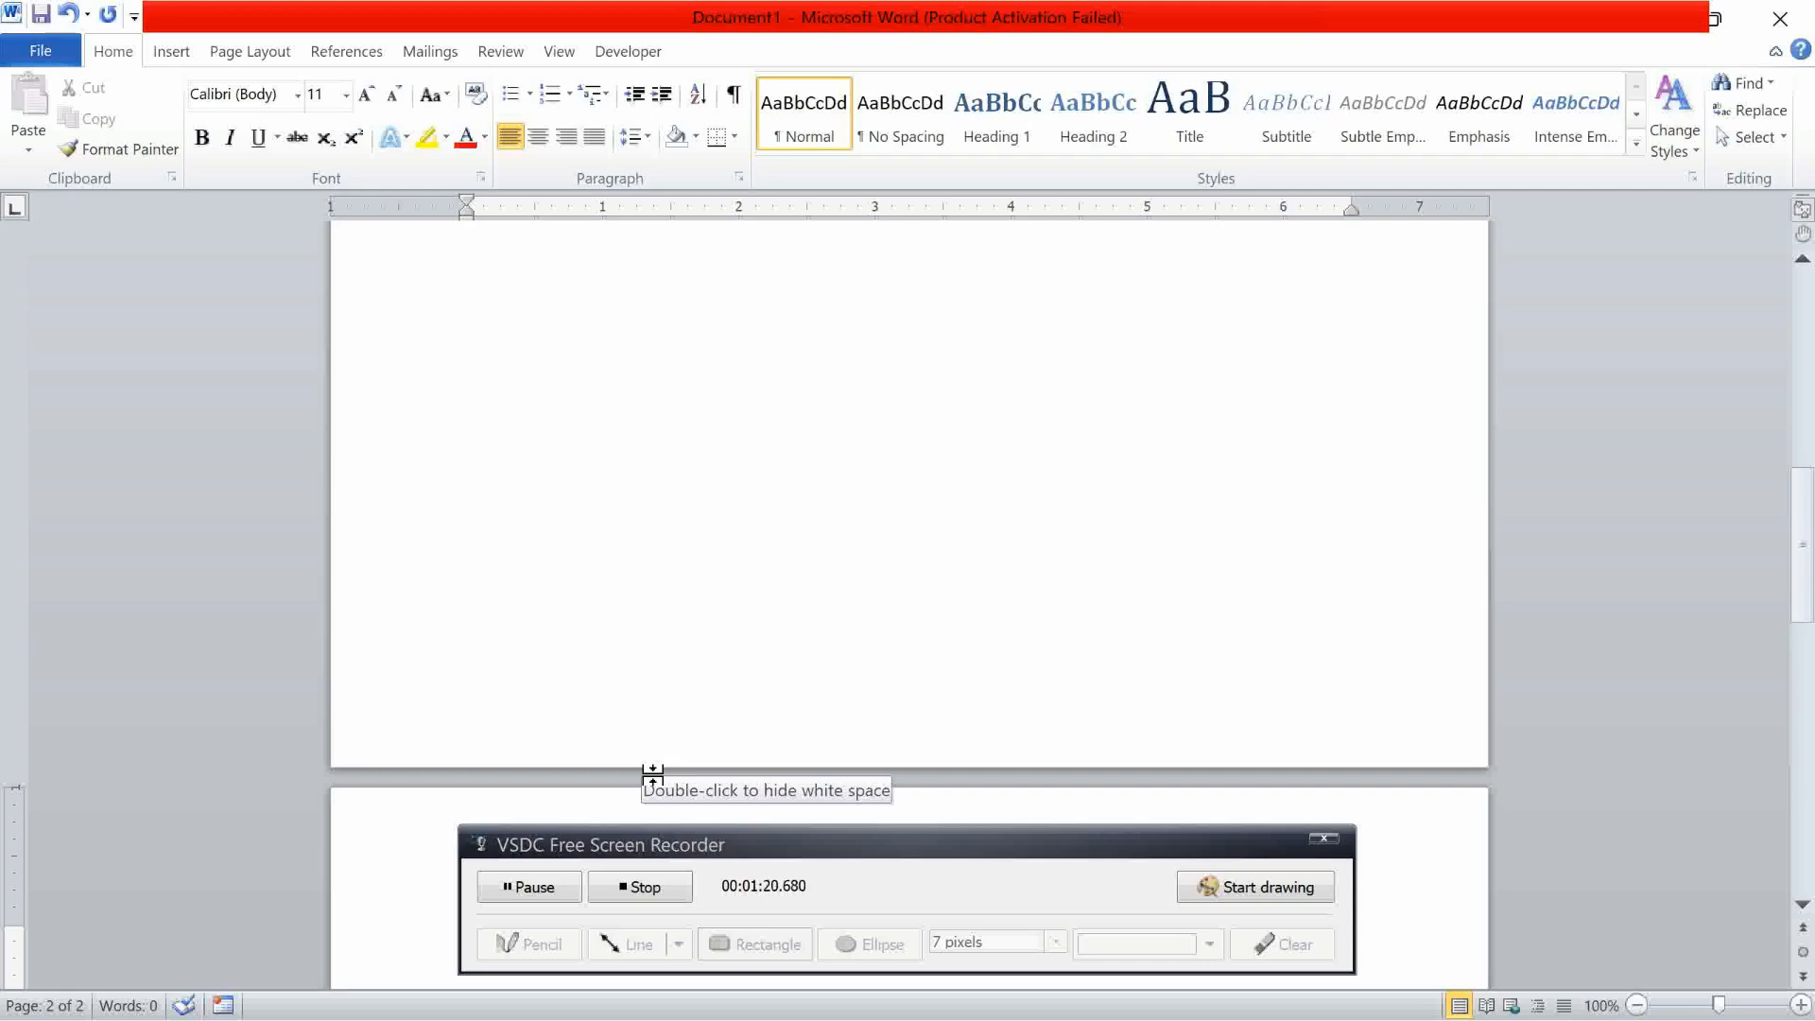
Disable "Show white space between pages in Print Layout view" in the display options and apply the change
key(alt+t)
key(o)
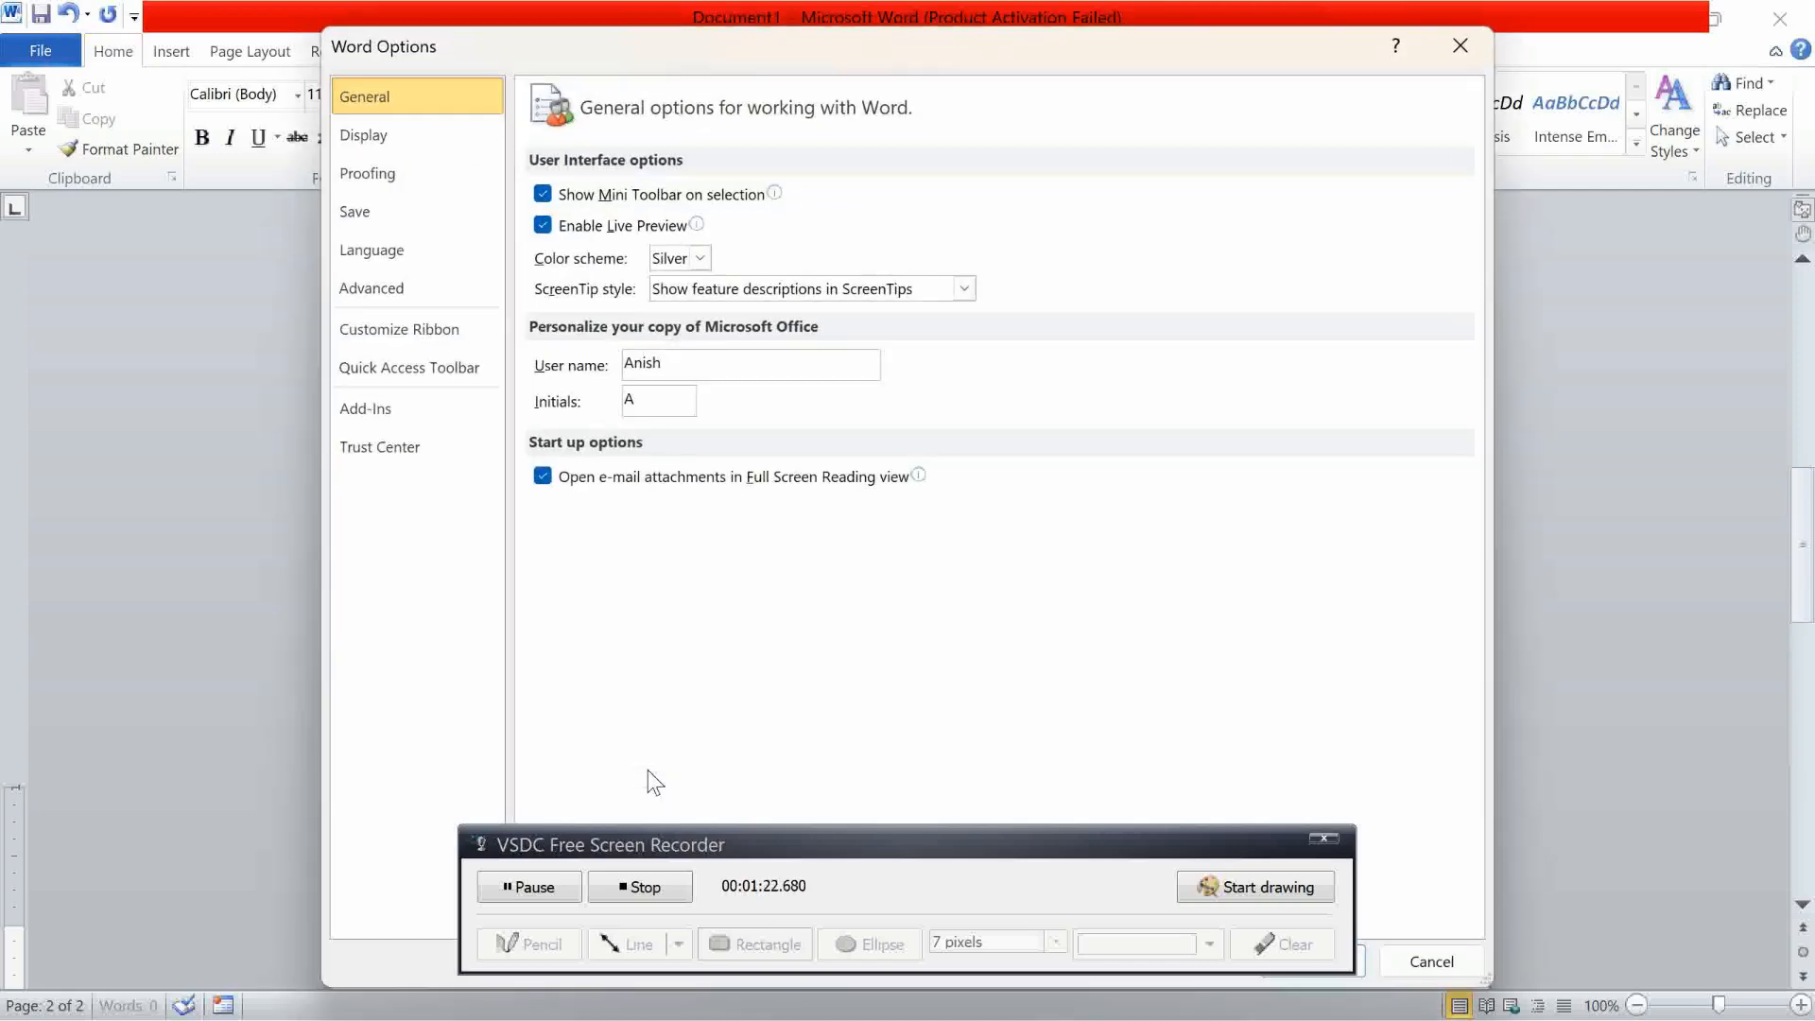
click(382, 136)
click(543, 193)
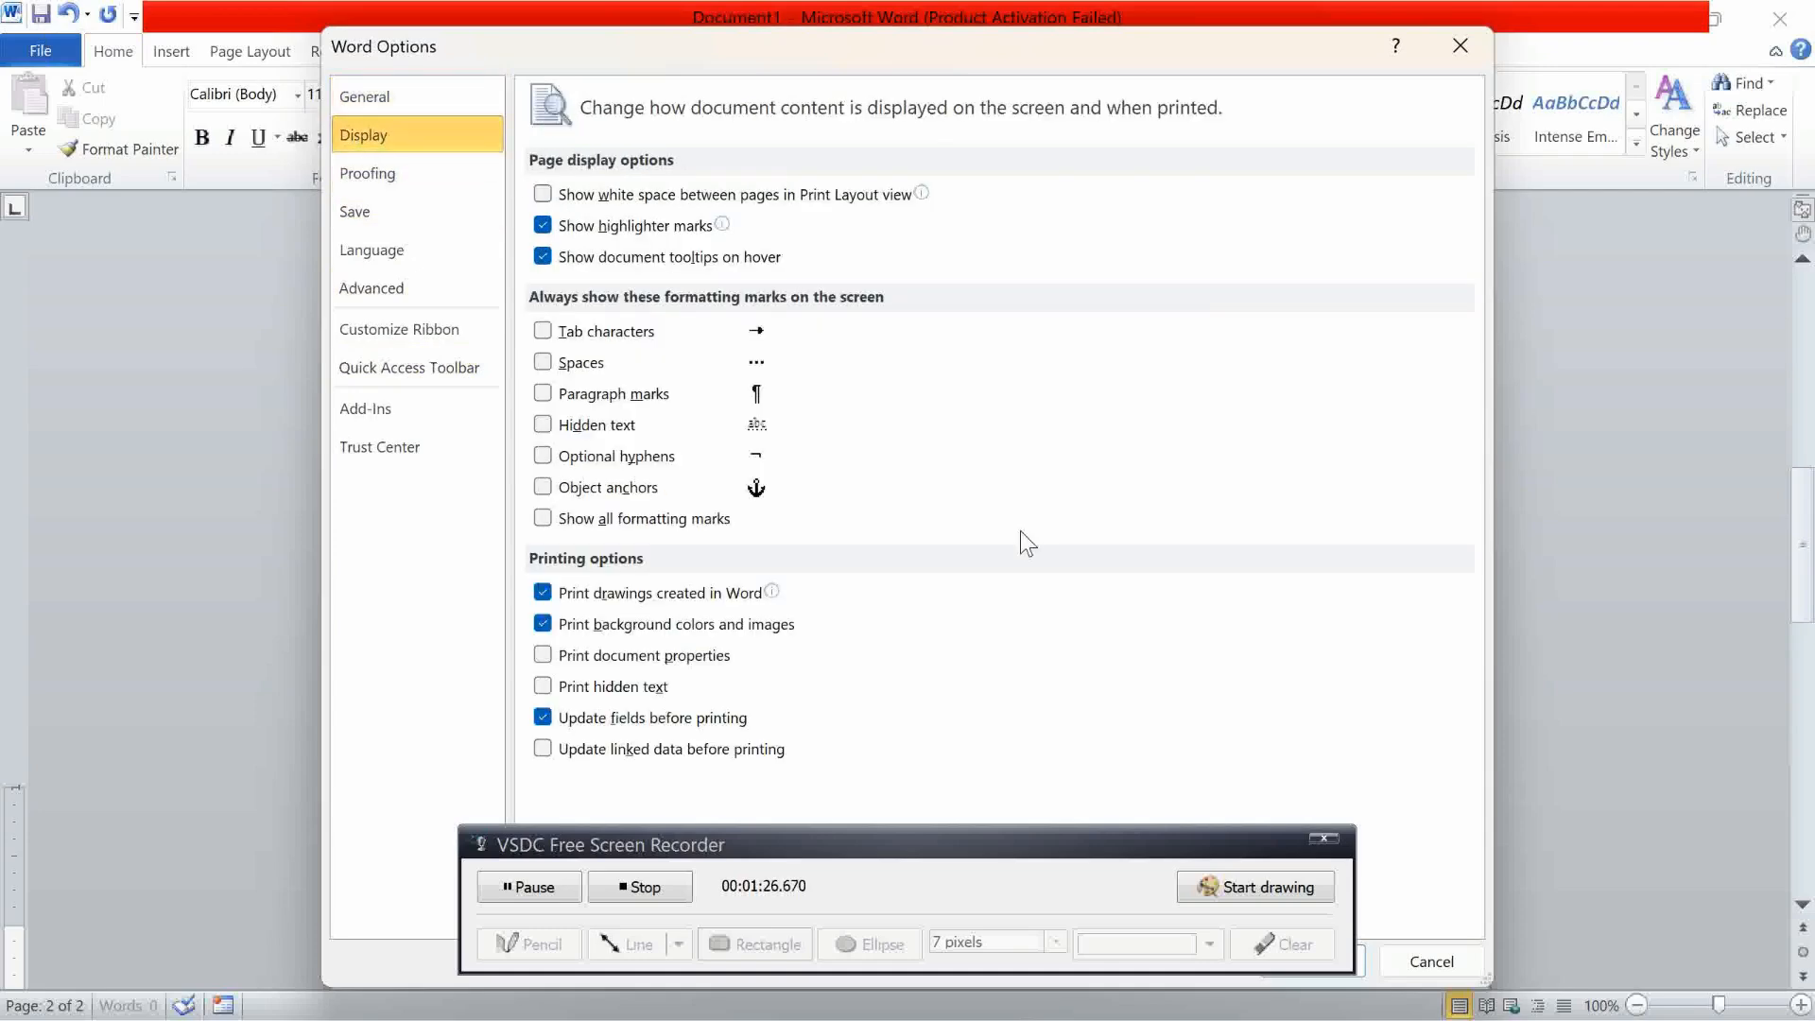
click(926, 835)
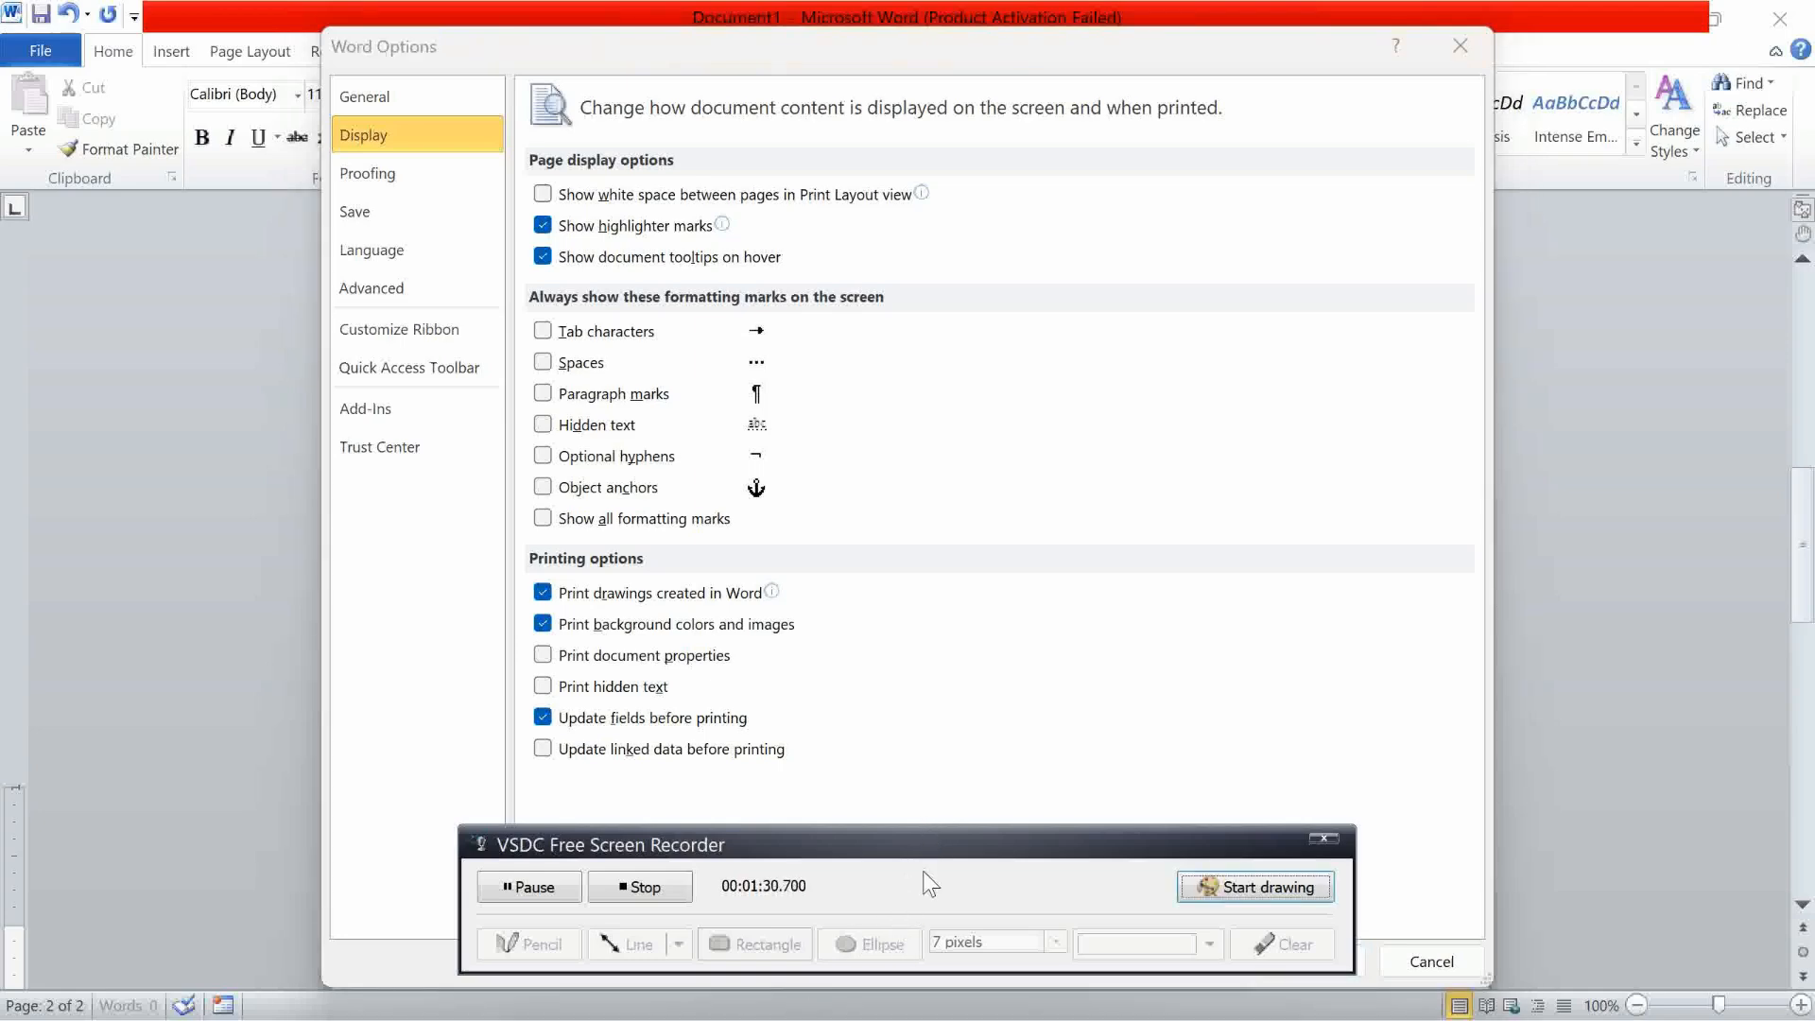
drag(953, 843, 1097, 1016)
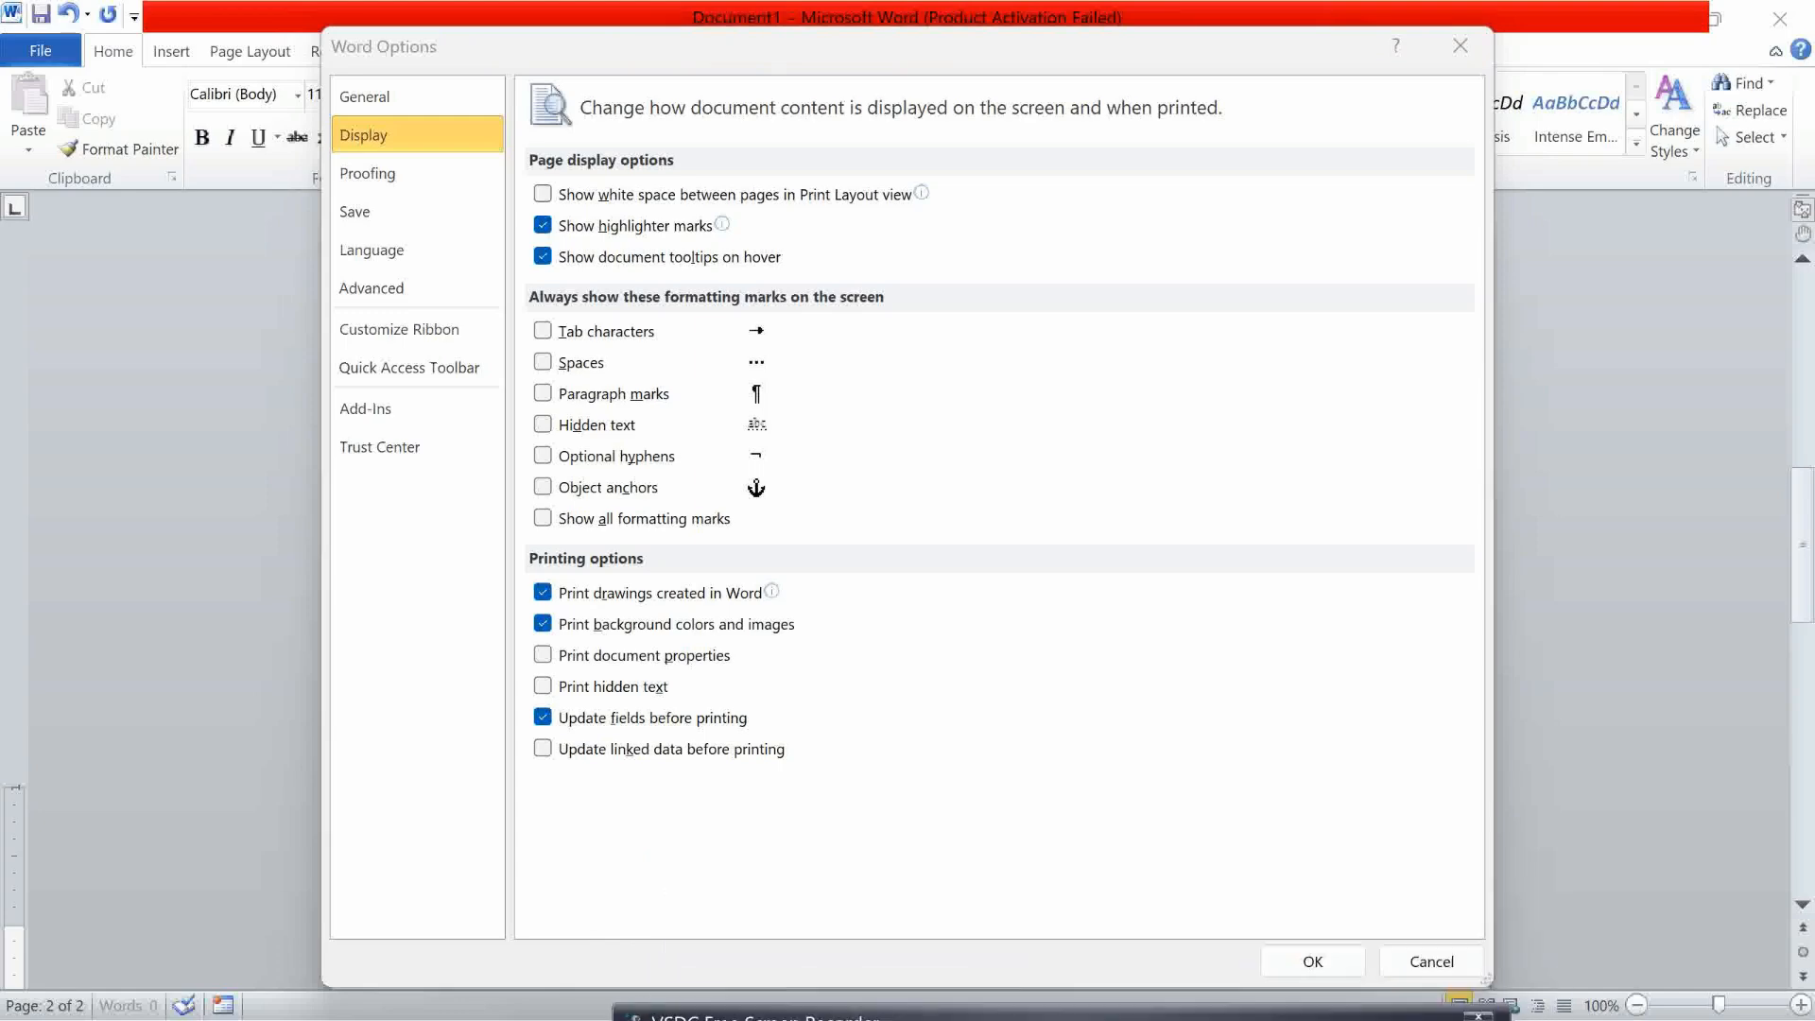
click(1312, 962)
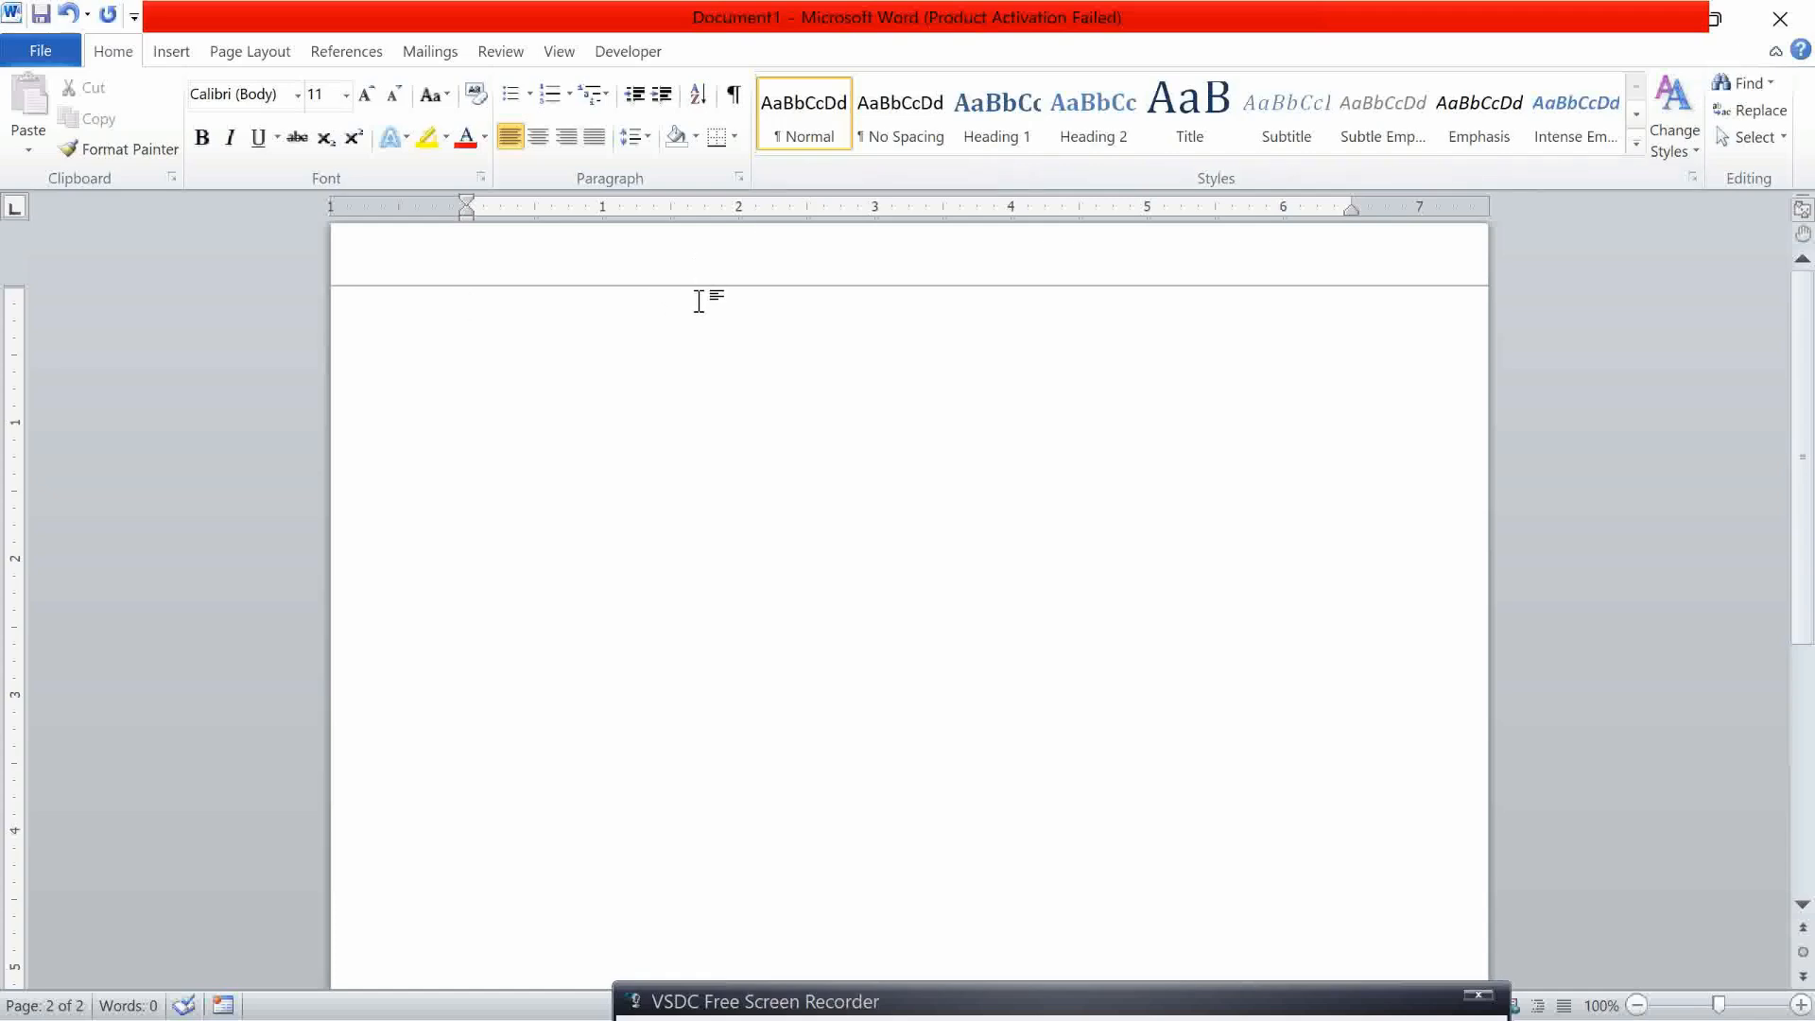
Restore the white space between pages directly at the page boundary and check its setting in the display options
double_click(516, 287)
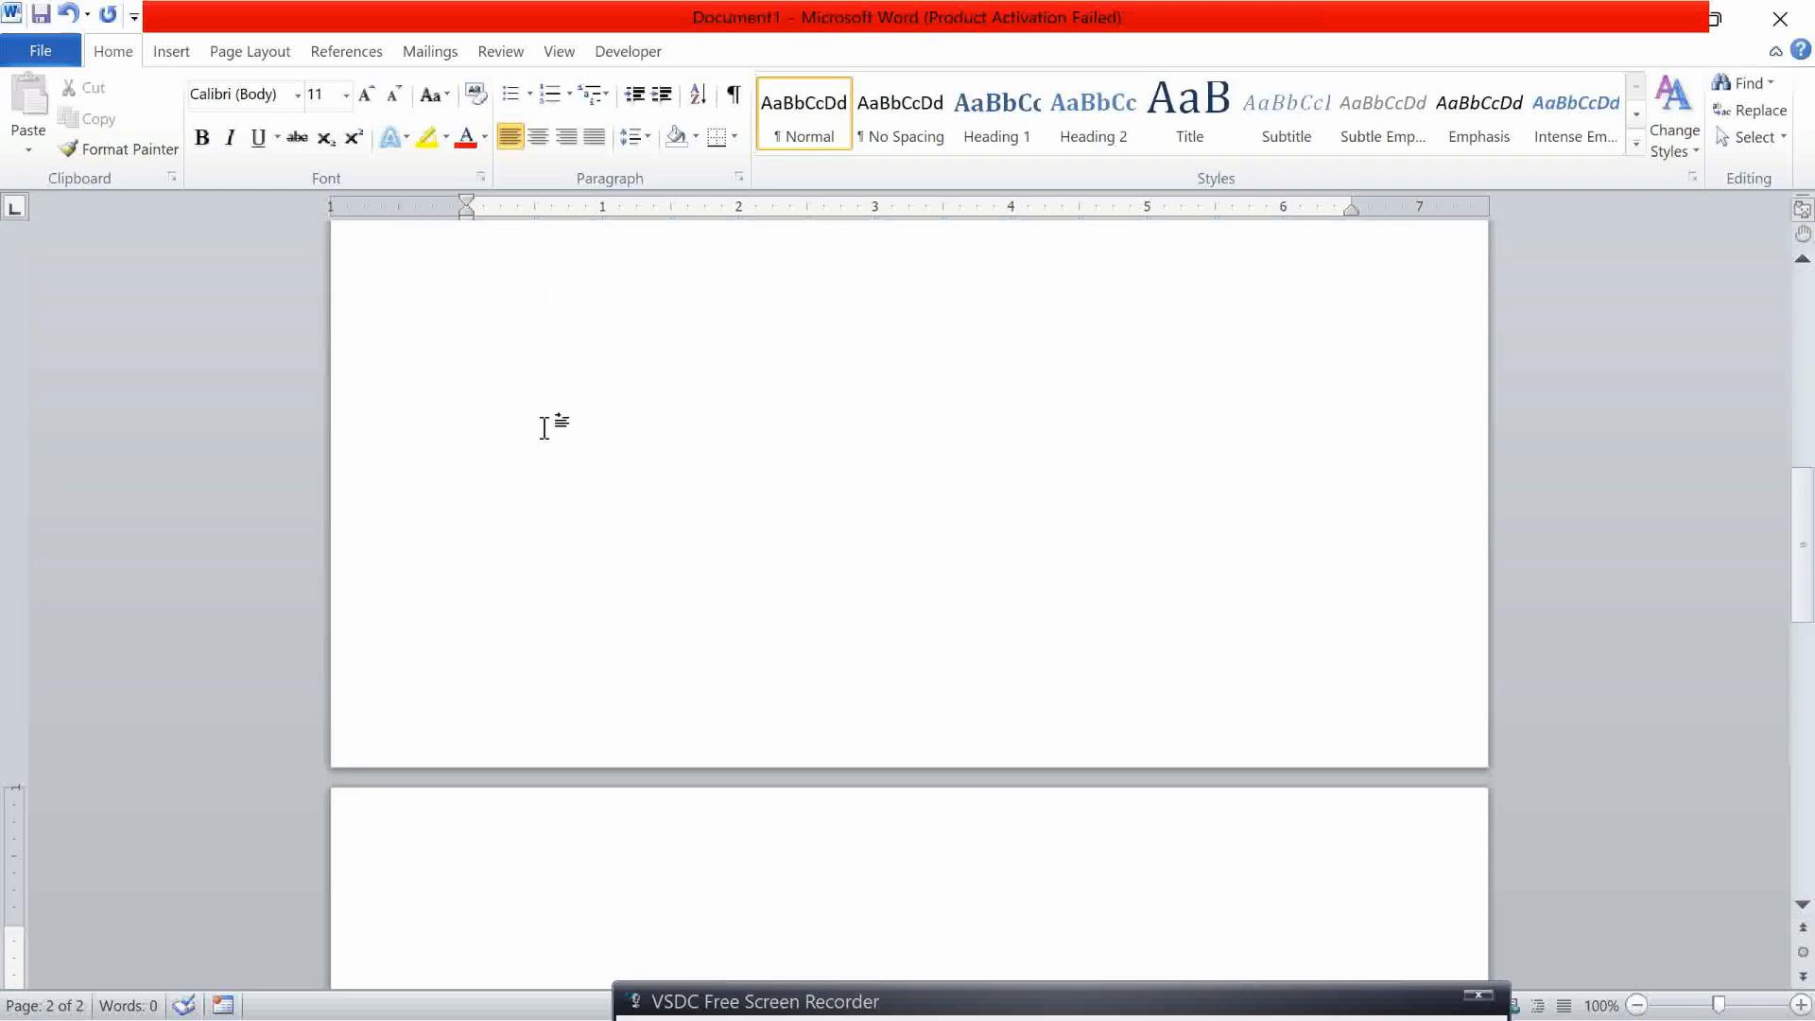
double_click(636, 784)
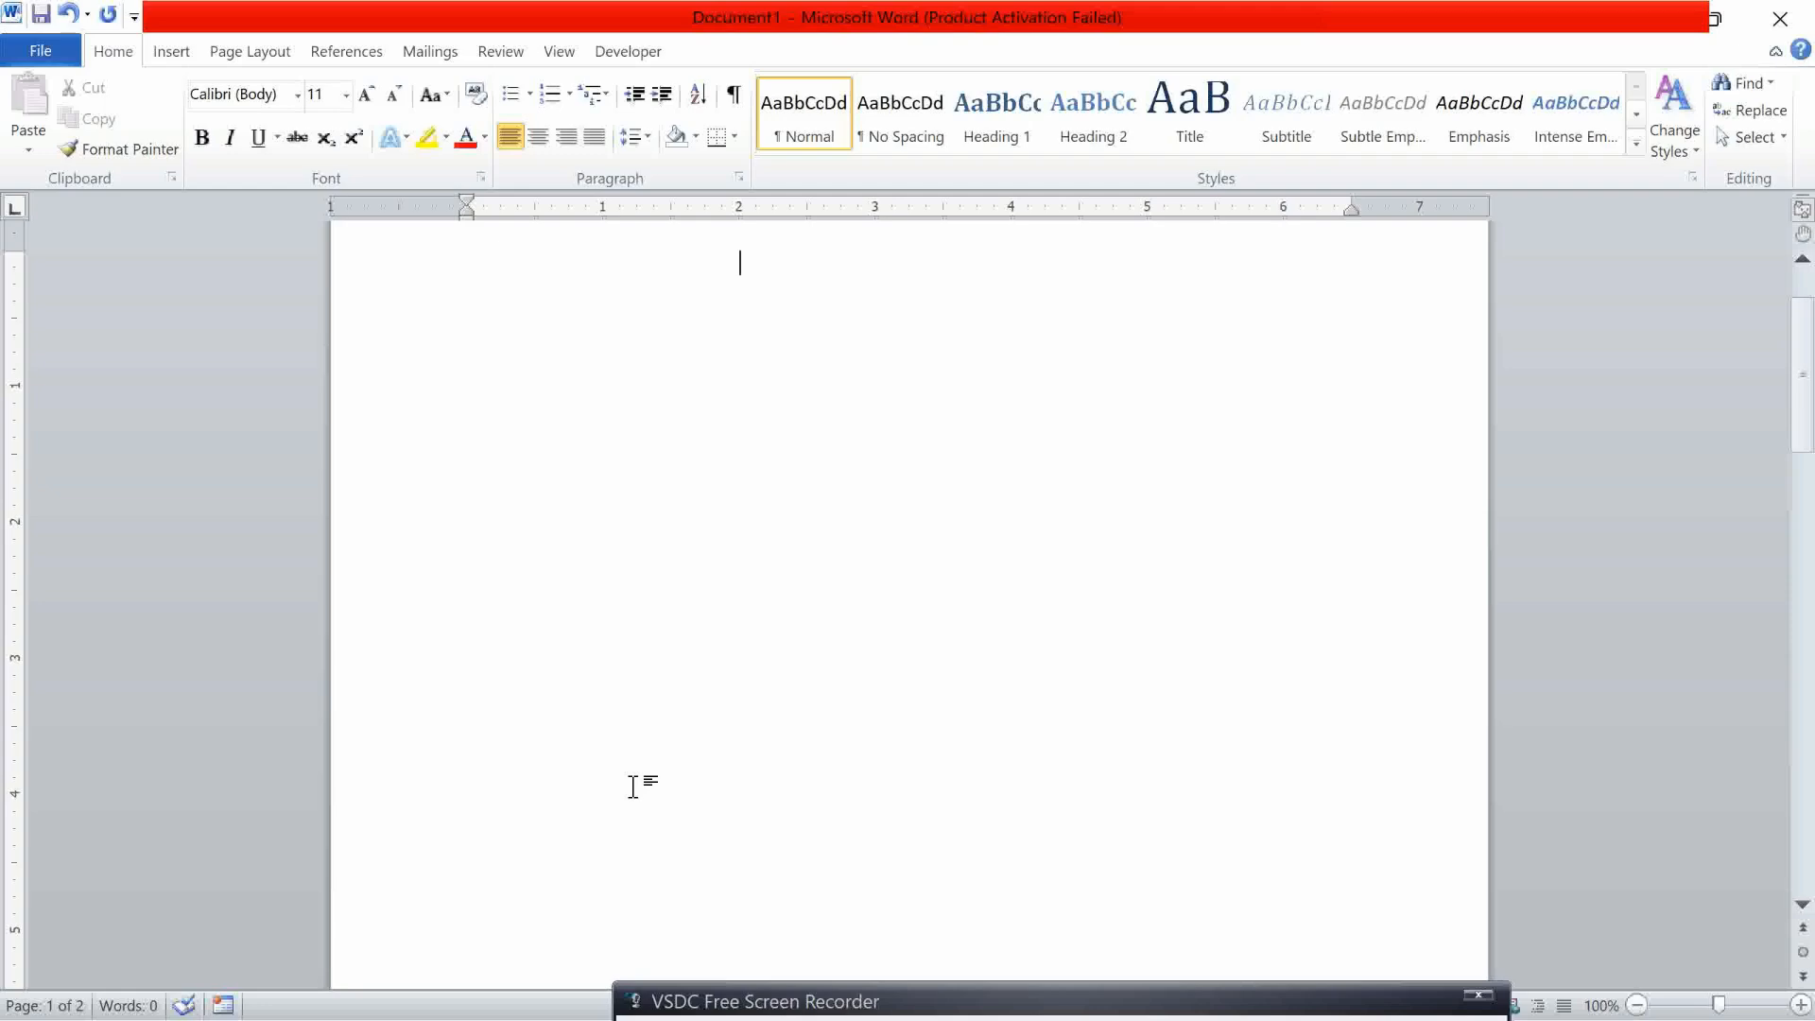
key(alt)
key(f)
key(t)
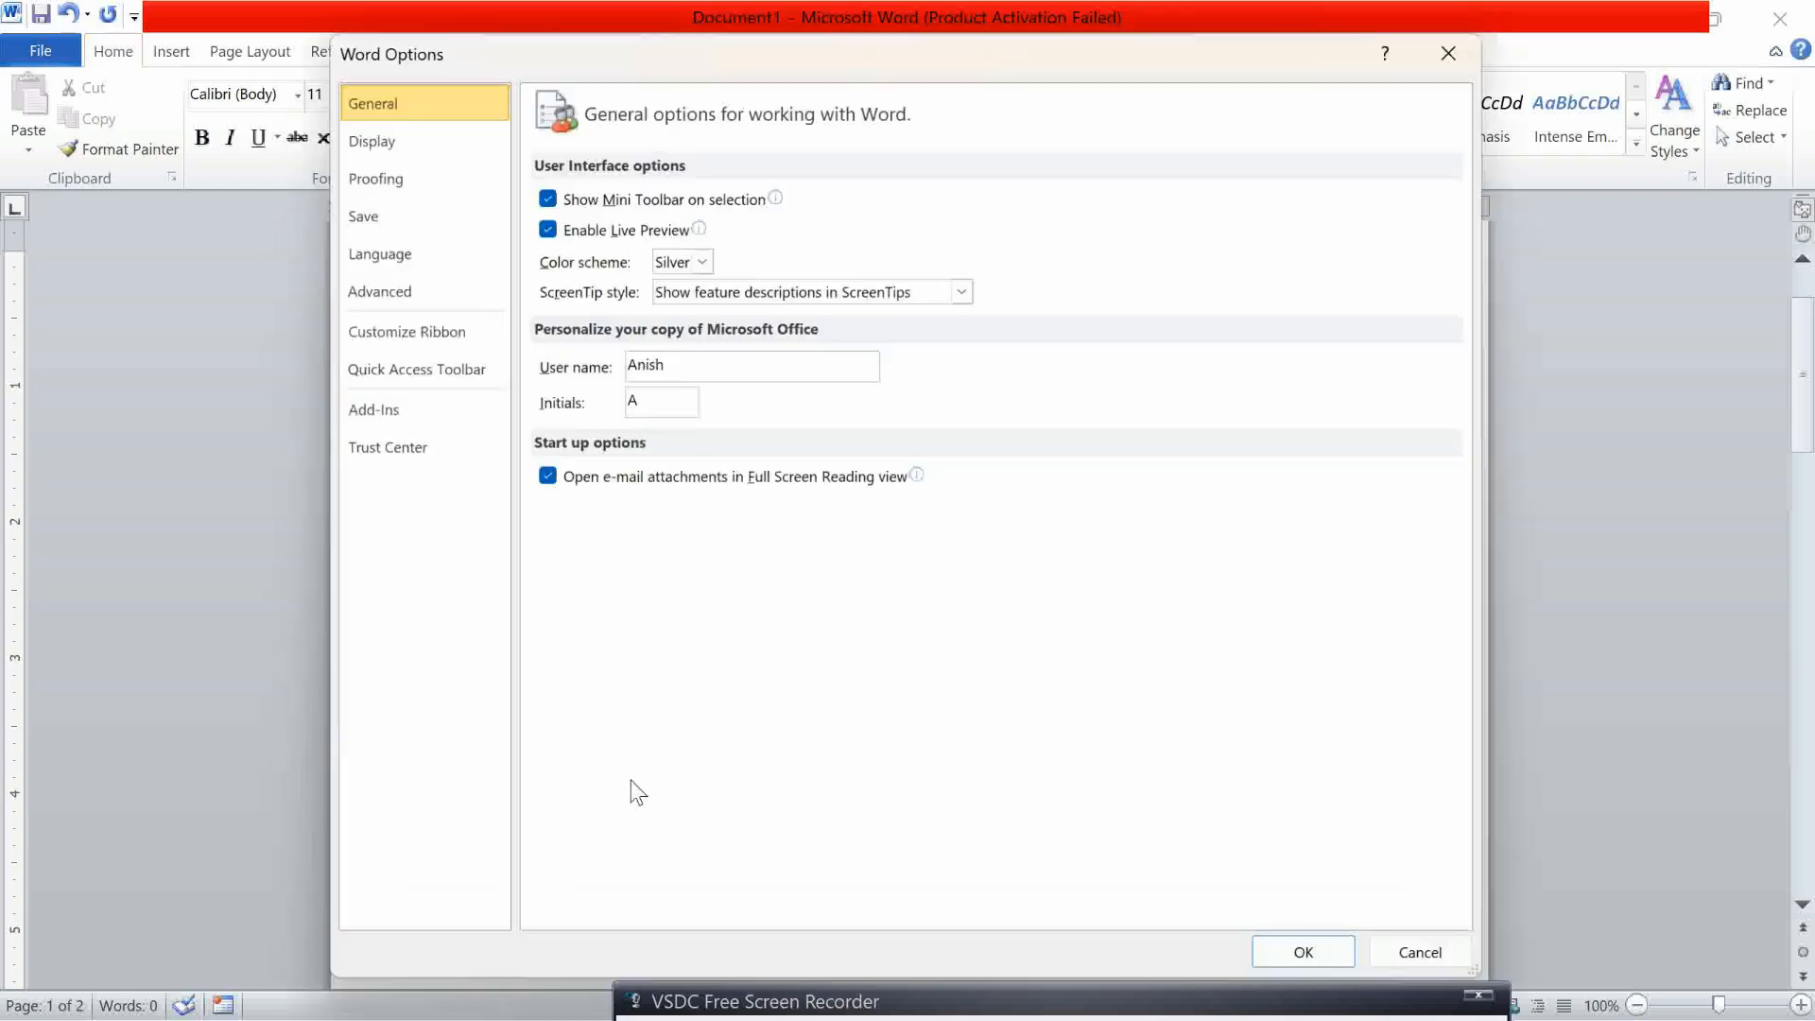
key(Down)
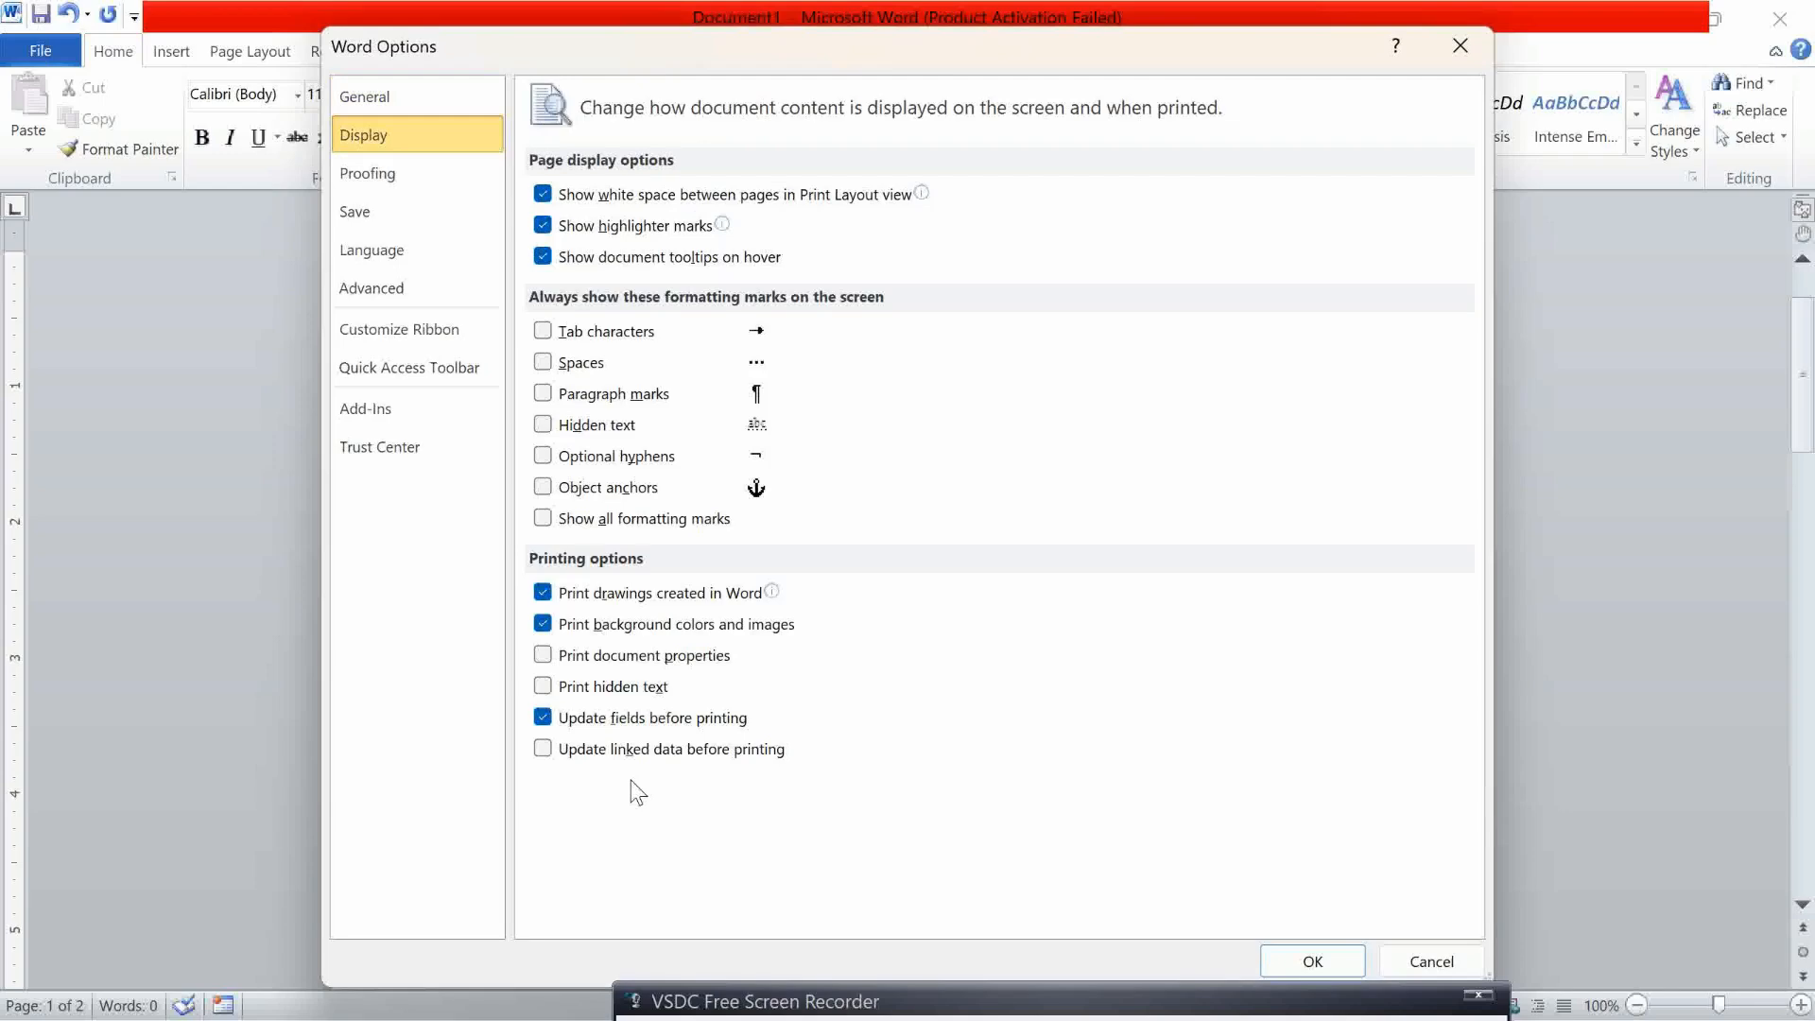
click(1456, 49)
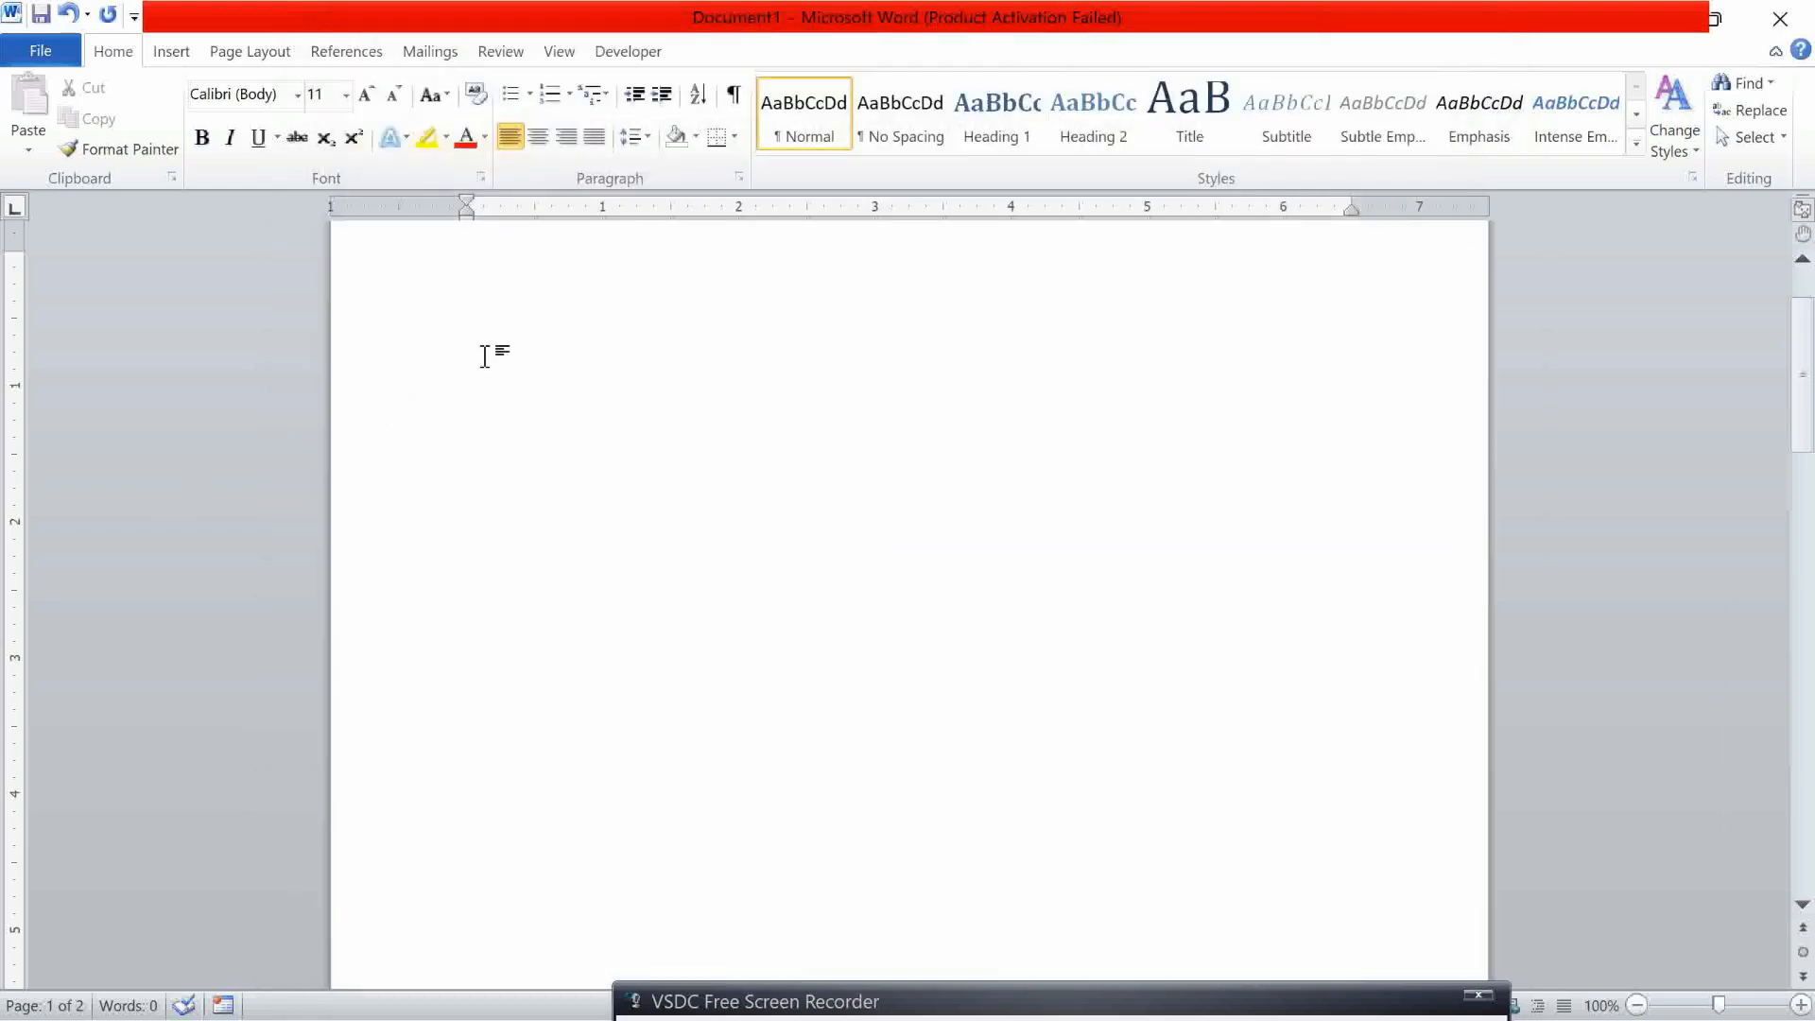
Clear the whole document and generate sample paragraphs with =rand()
key(ctrl+a)
key(Delete)
text(=r)
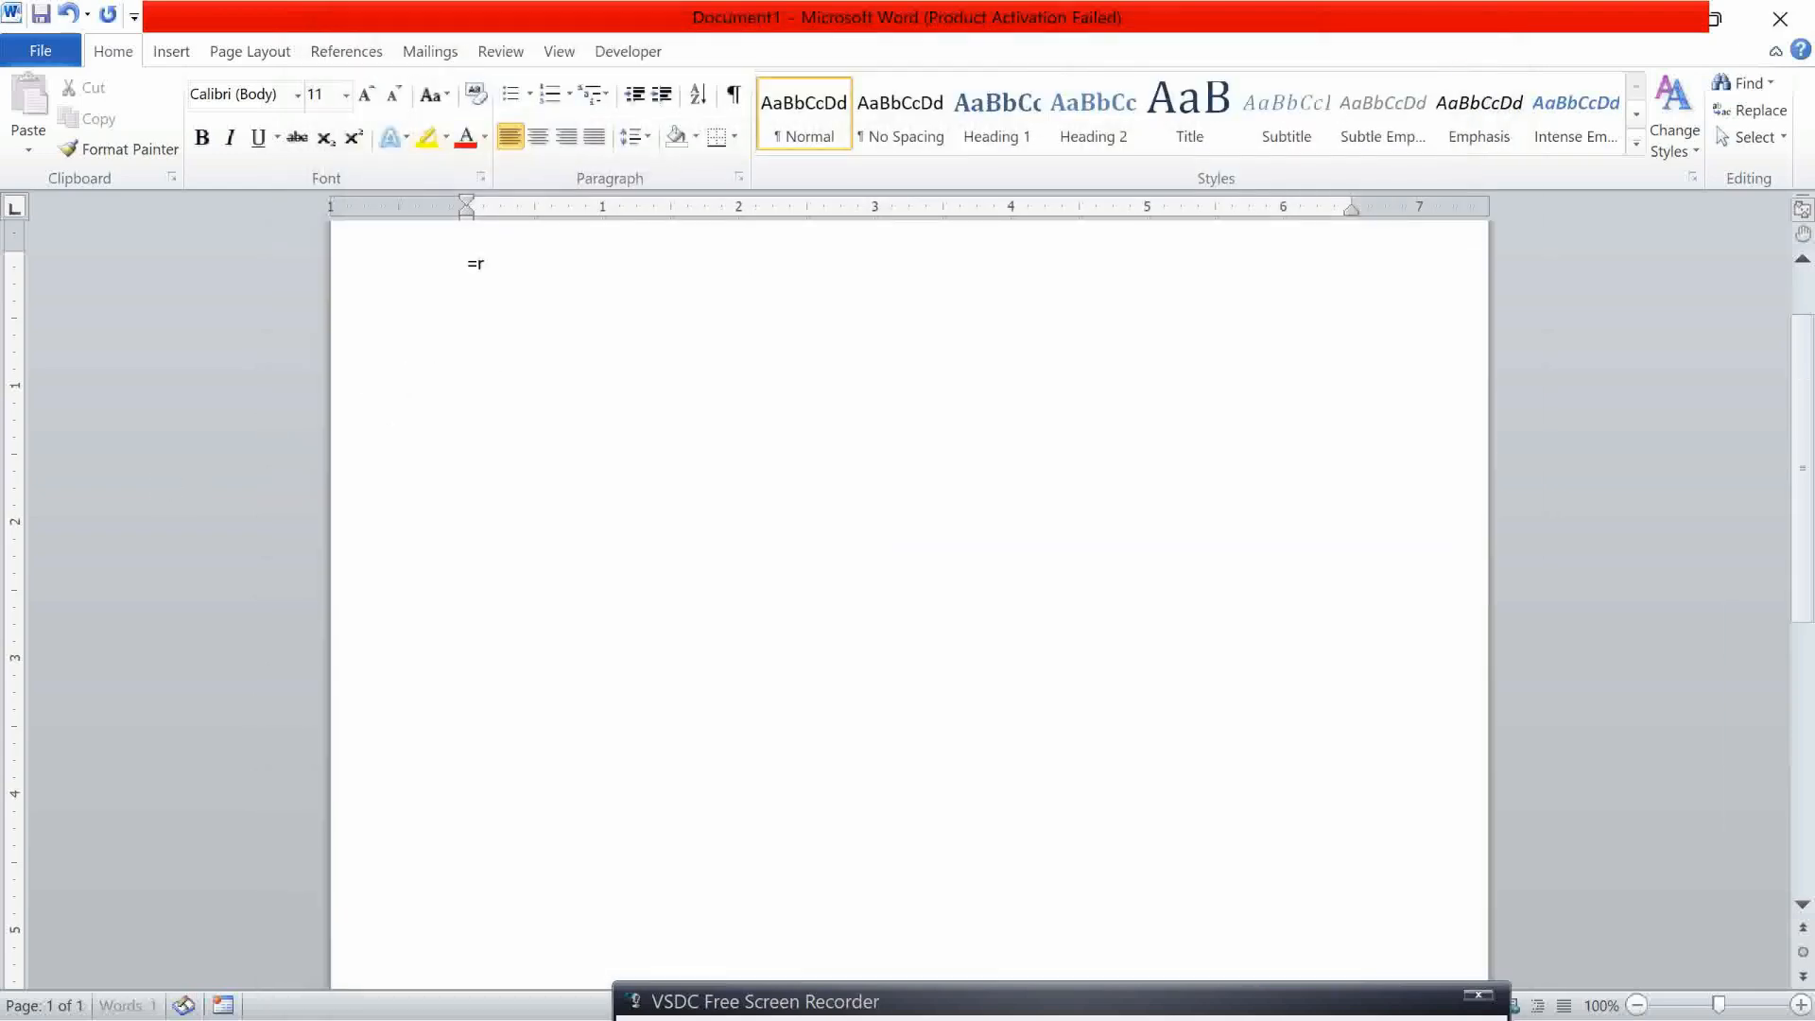
text(and())
key(Return)
Highlight "On the Insert tab" at the start of the first paragraph in yellow
key(Up)
key(Up)
key(Up)
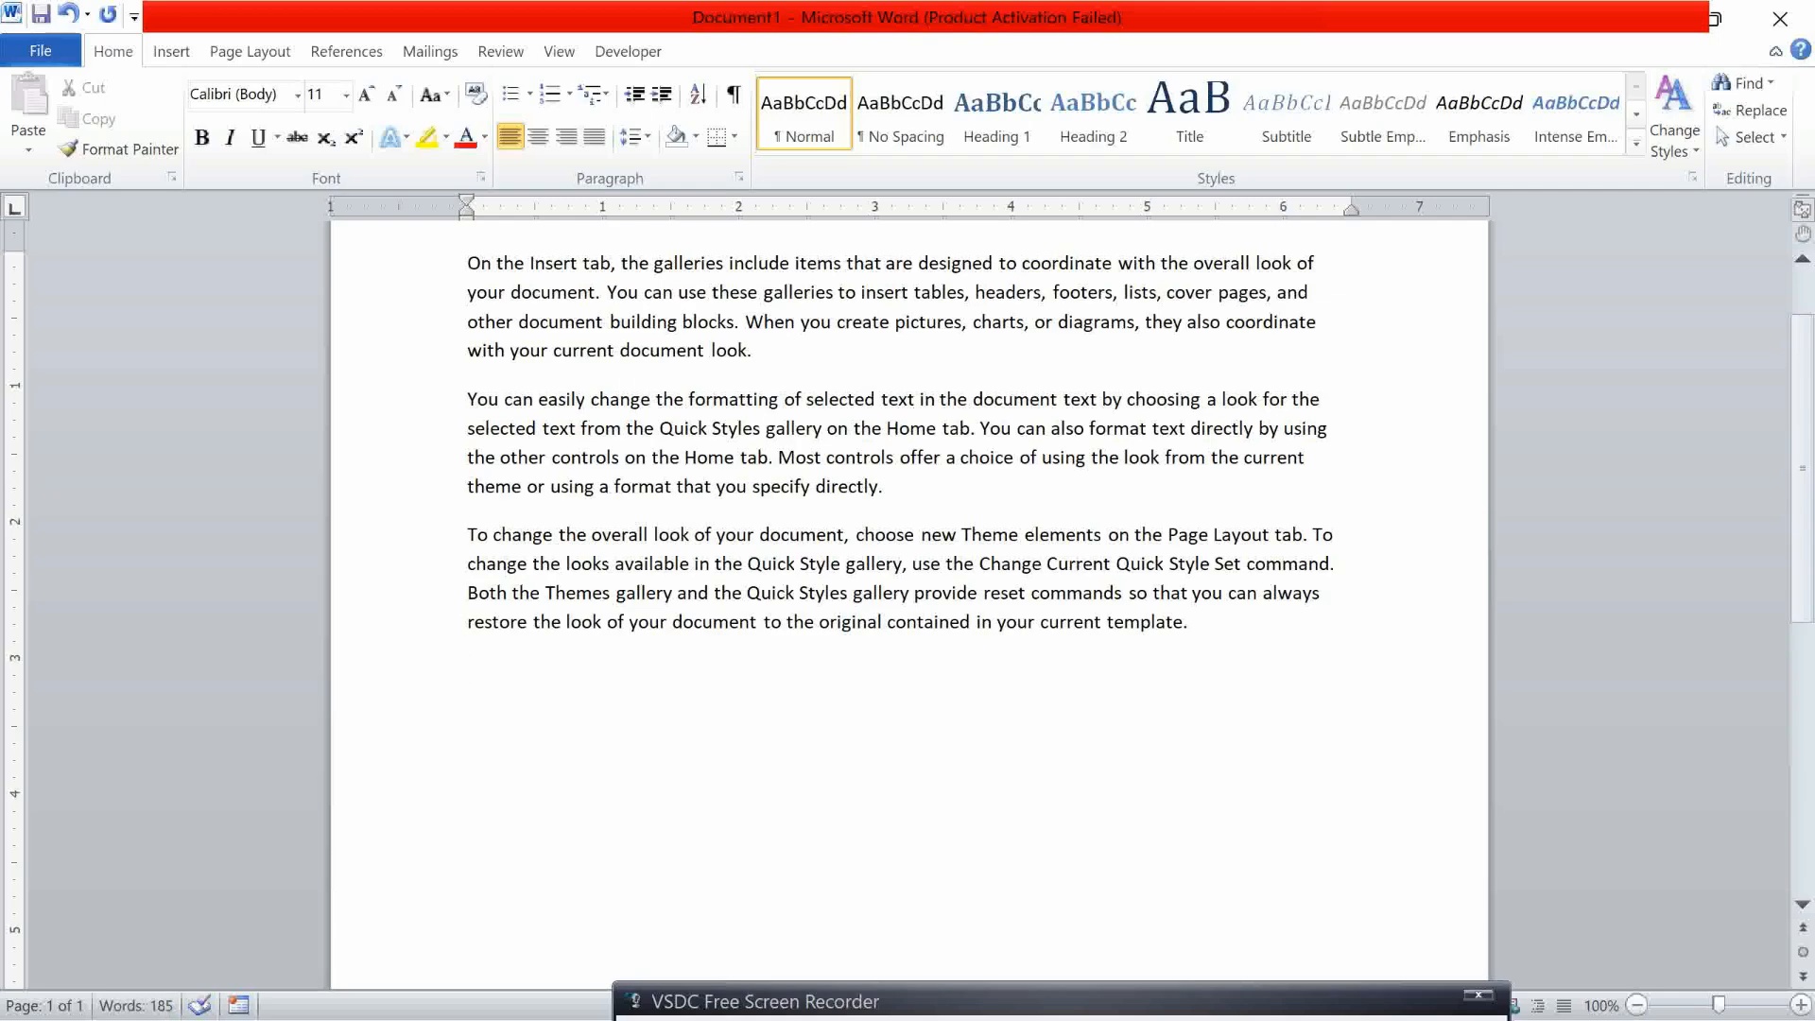
key(Up)
key(Up)
key(Up)
key(Up)
key(Up)
key(Up)
key(shift+Right)
key(shift+Right)
key(shift+Right)
key(shift+Right)
key(shift+Right)
key(shift+Right)
key(shift+Right)
key(shift+Right)
key(shift+Right)
key(shift+Right)
key(shift+Right)
key(shift+Right)
key(shift+Right)
key(shift+Right)
key(shift+Right)
key(shift+Right)
key(shift+Right)
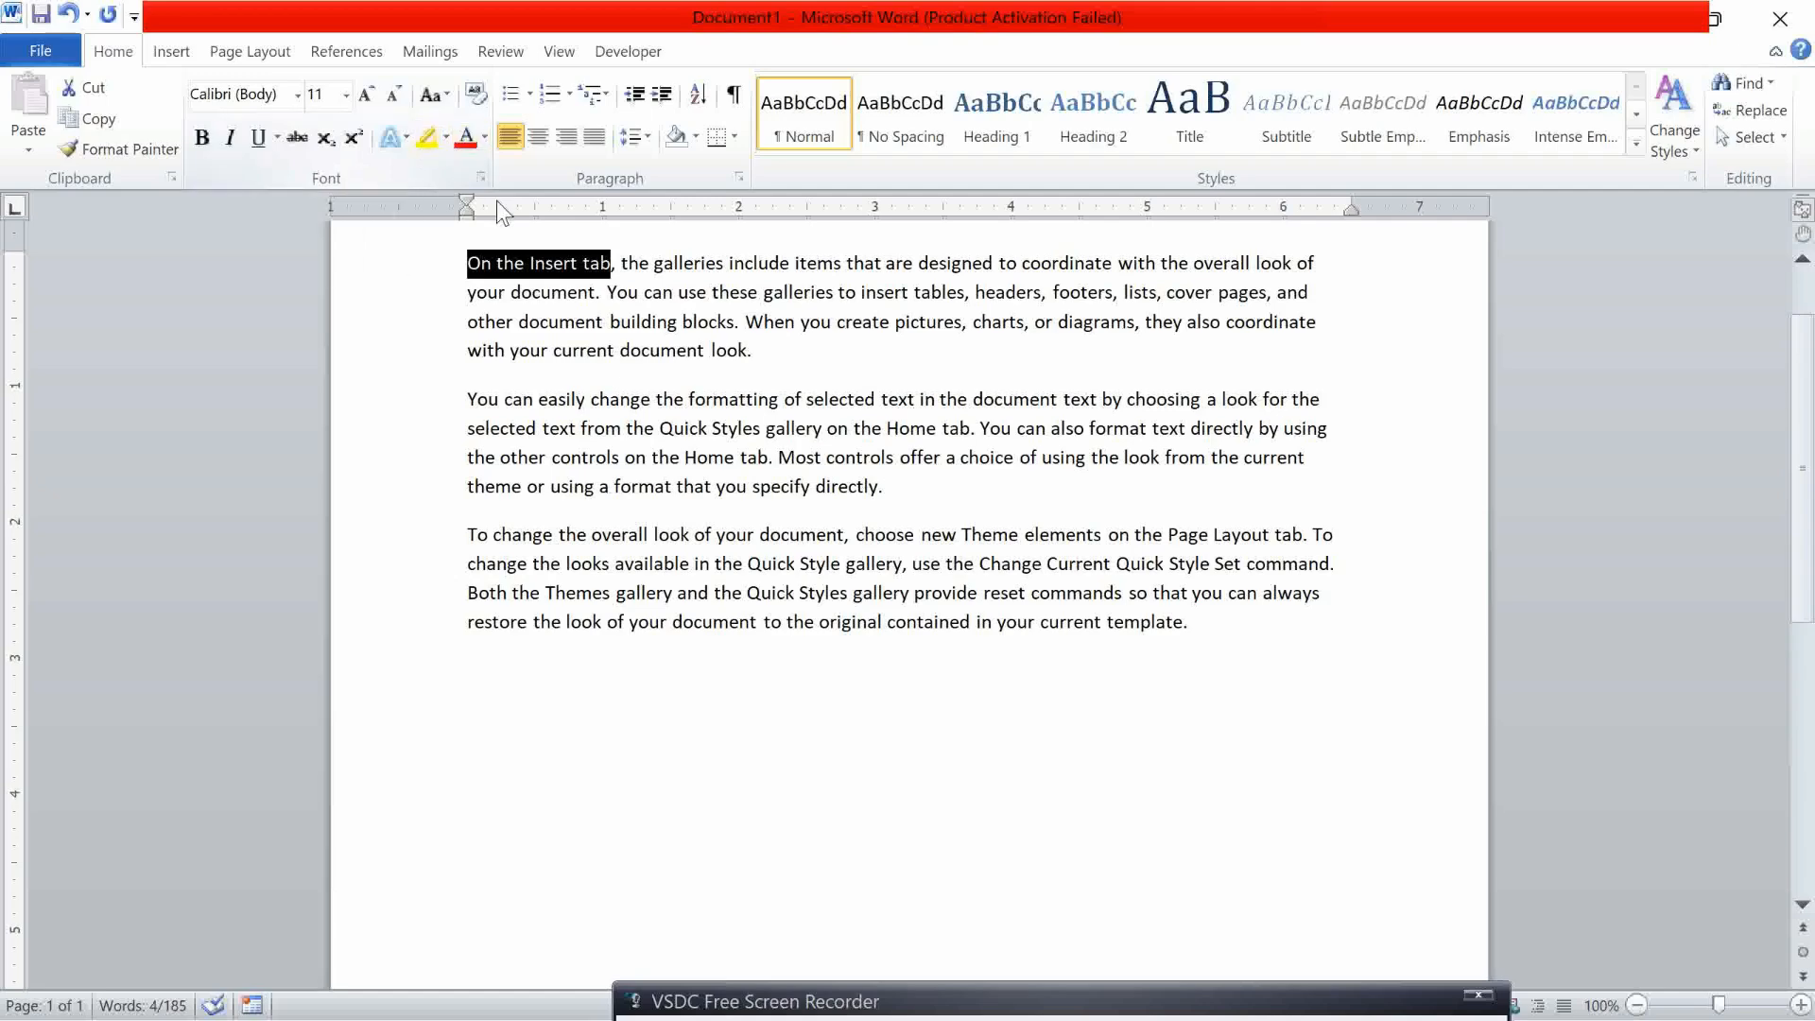
click(445, 138)
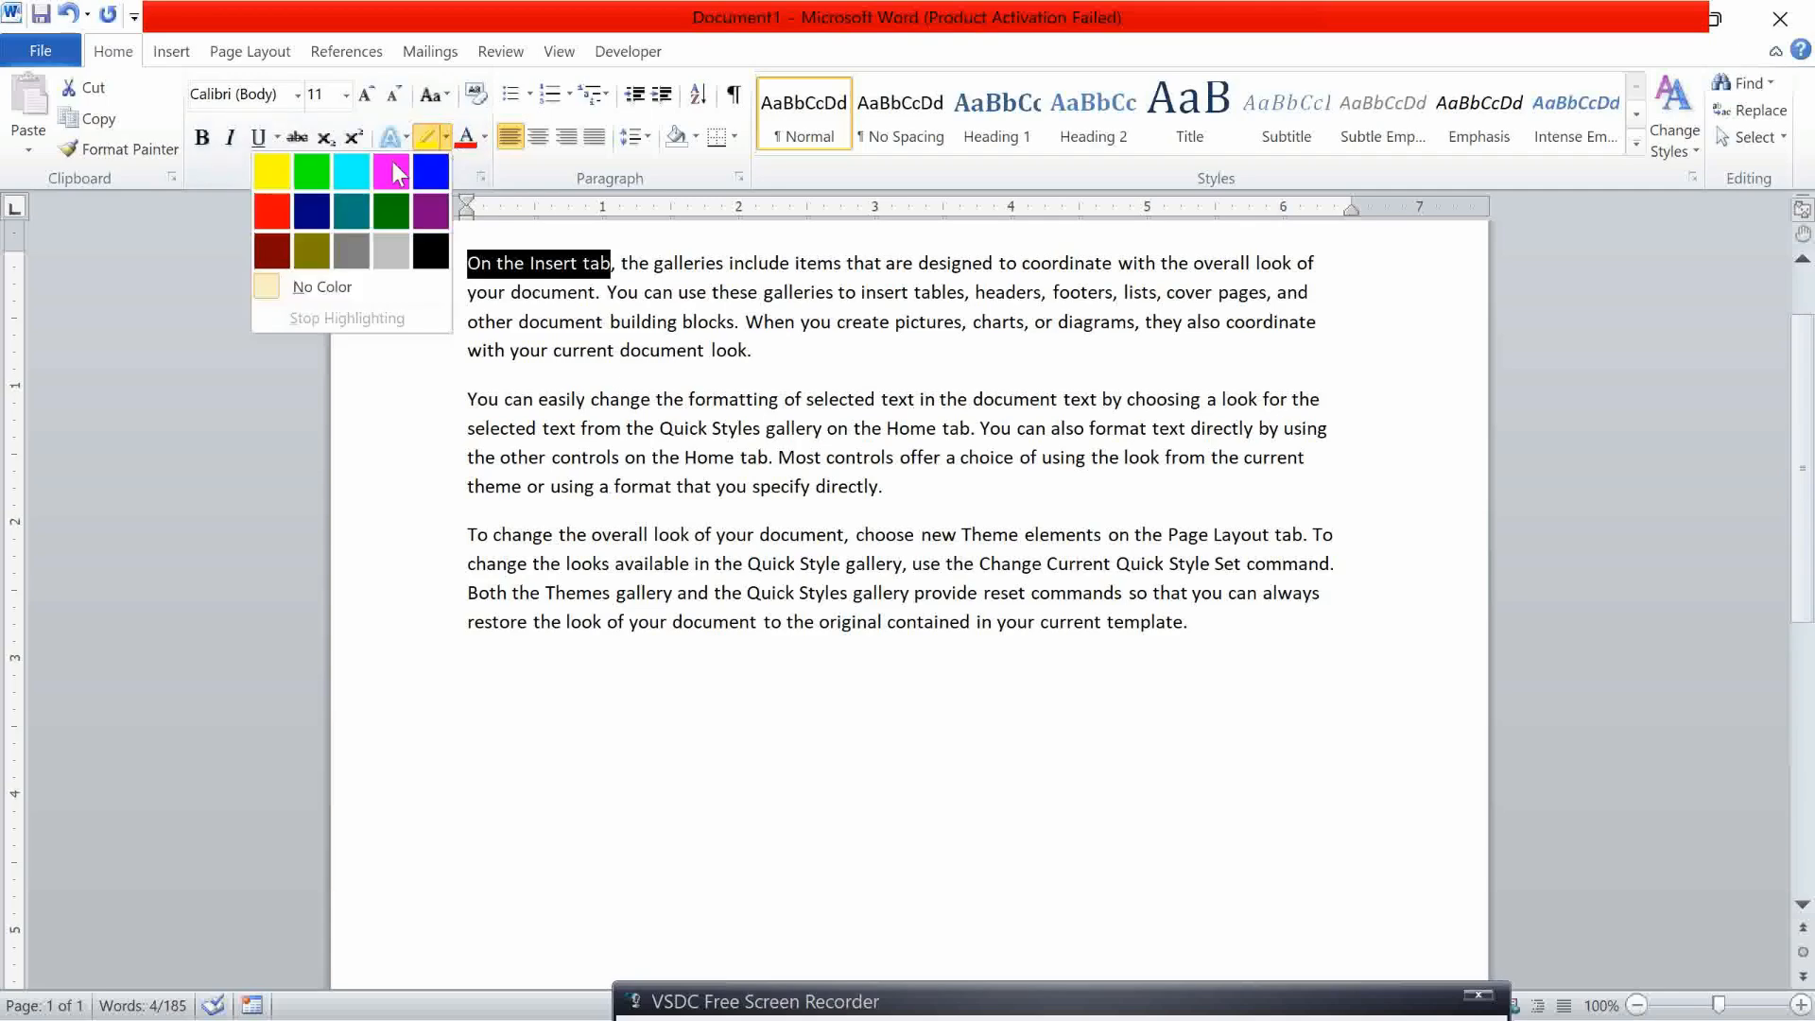
click(265, 174)
key(Right)
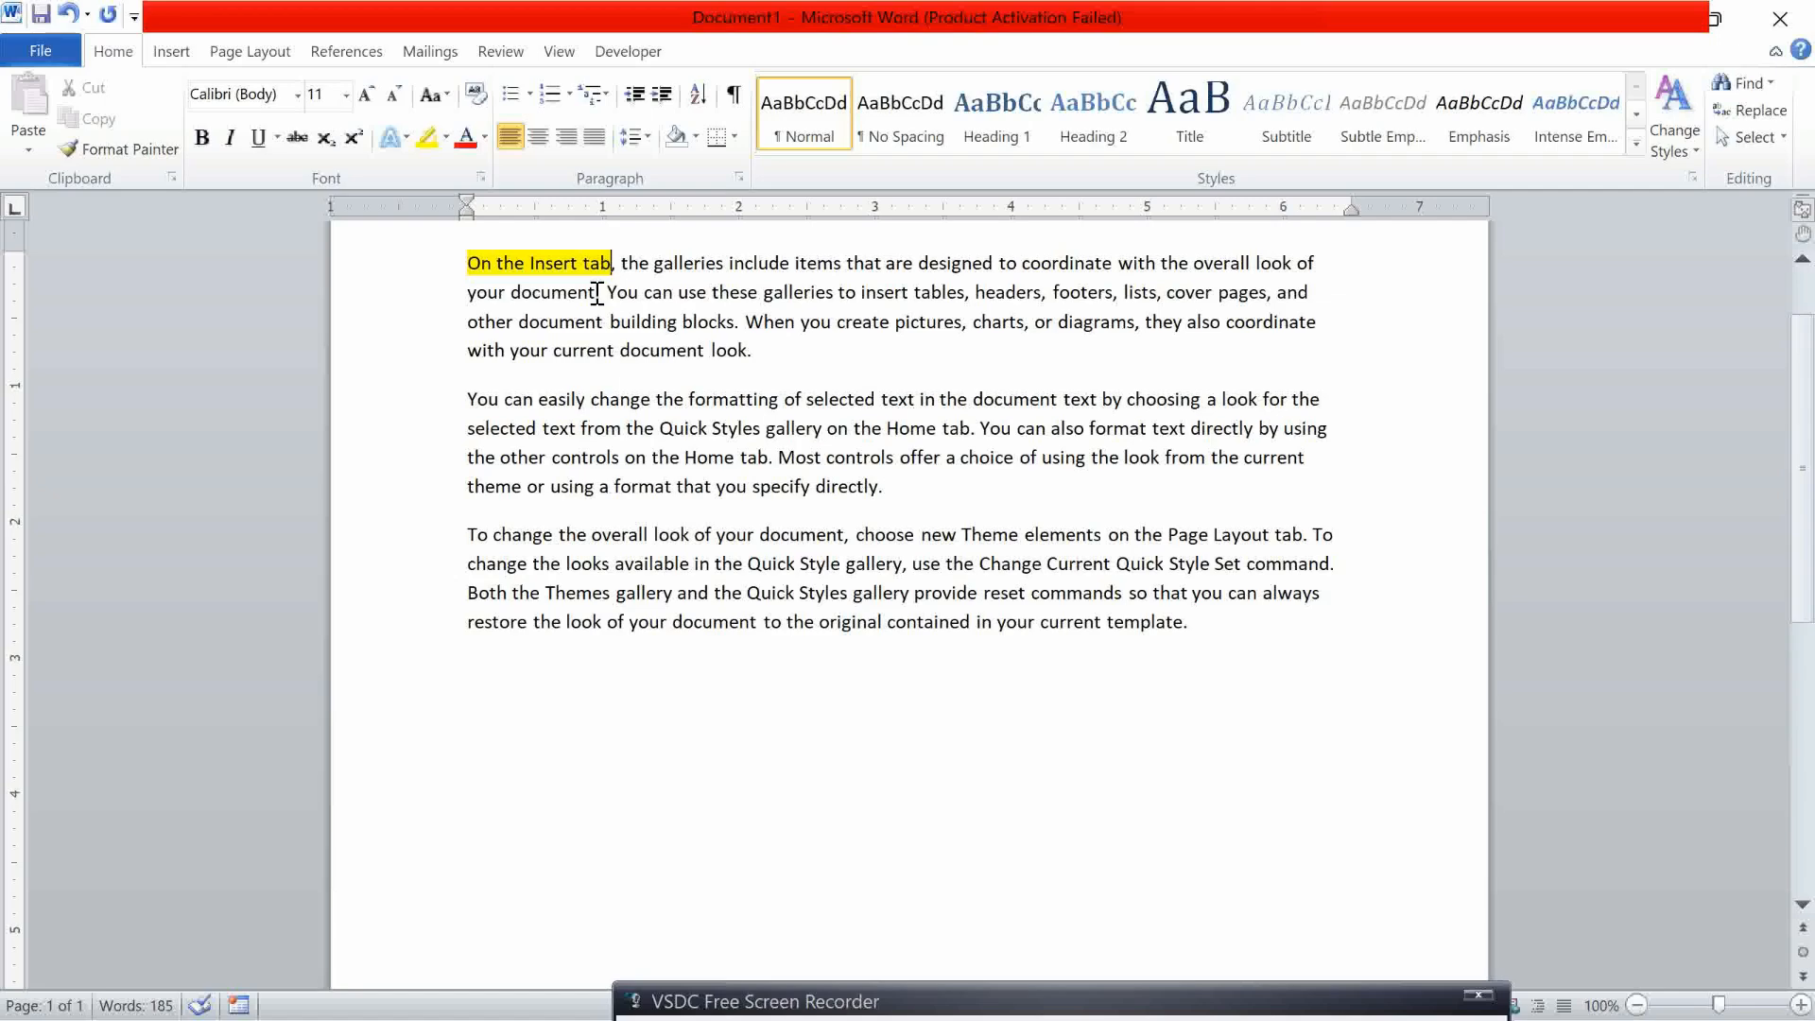
Select the yellow-highlighted phrase, then disable "Show highlighter marks" in the display options and apply the change
key(ctrl+shift+Left)
key(ctrl+shift+Left)
key(ctrl+shift+Left)
key(ctrl+shift+Left)
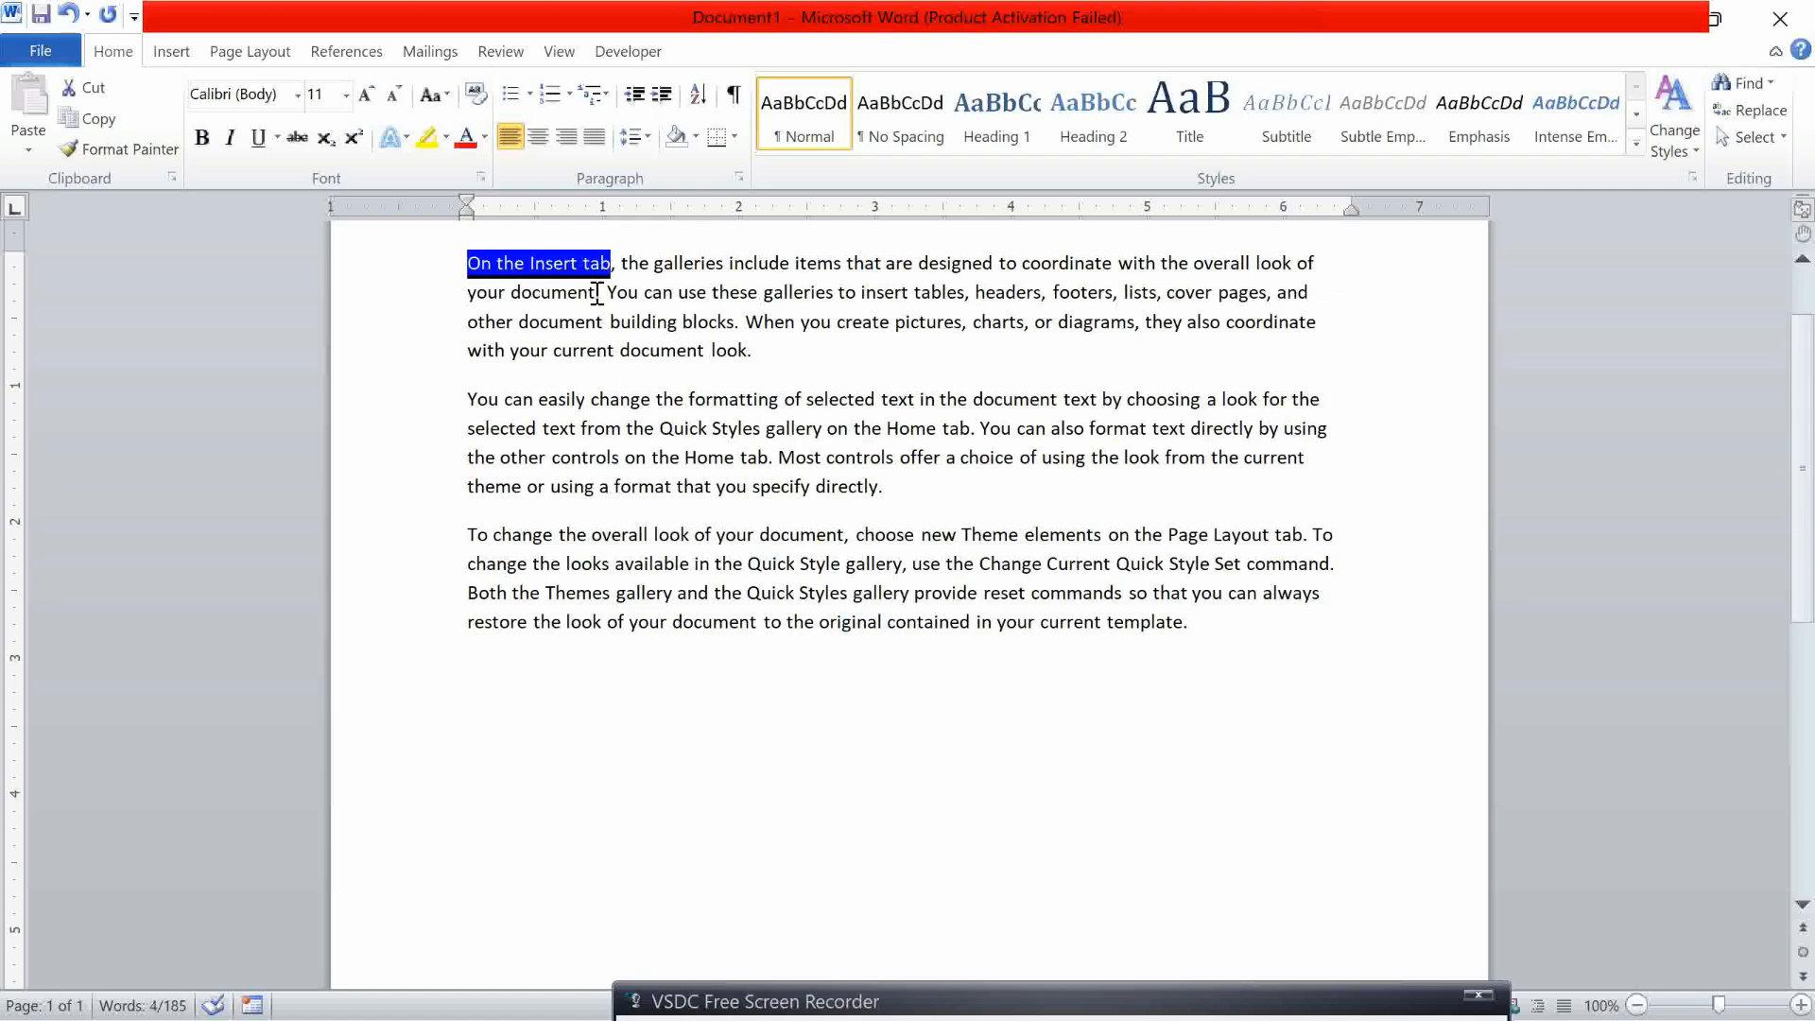
key(alt+f)
key(t)
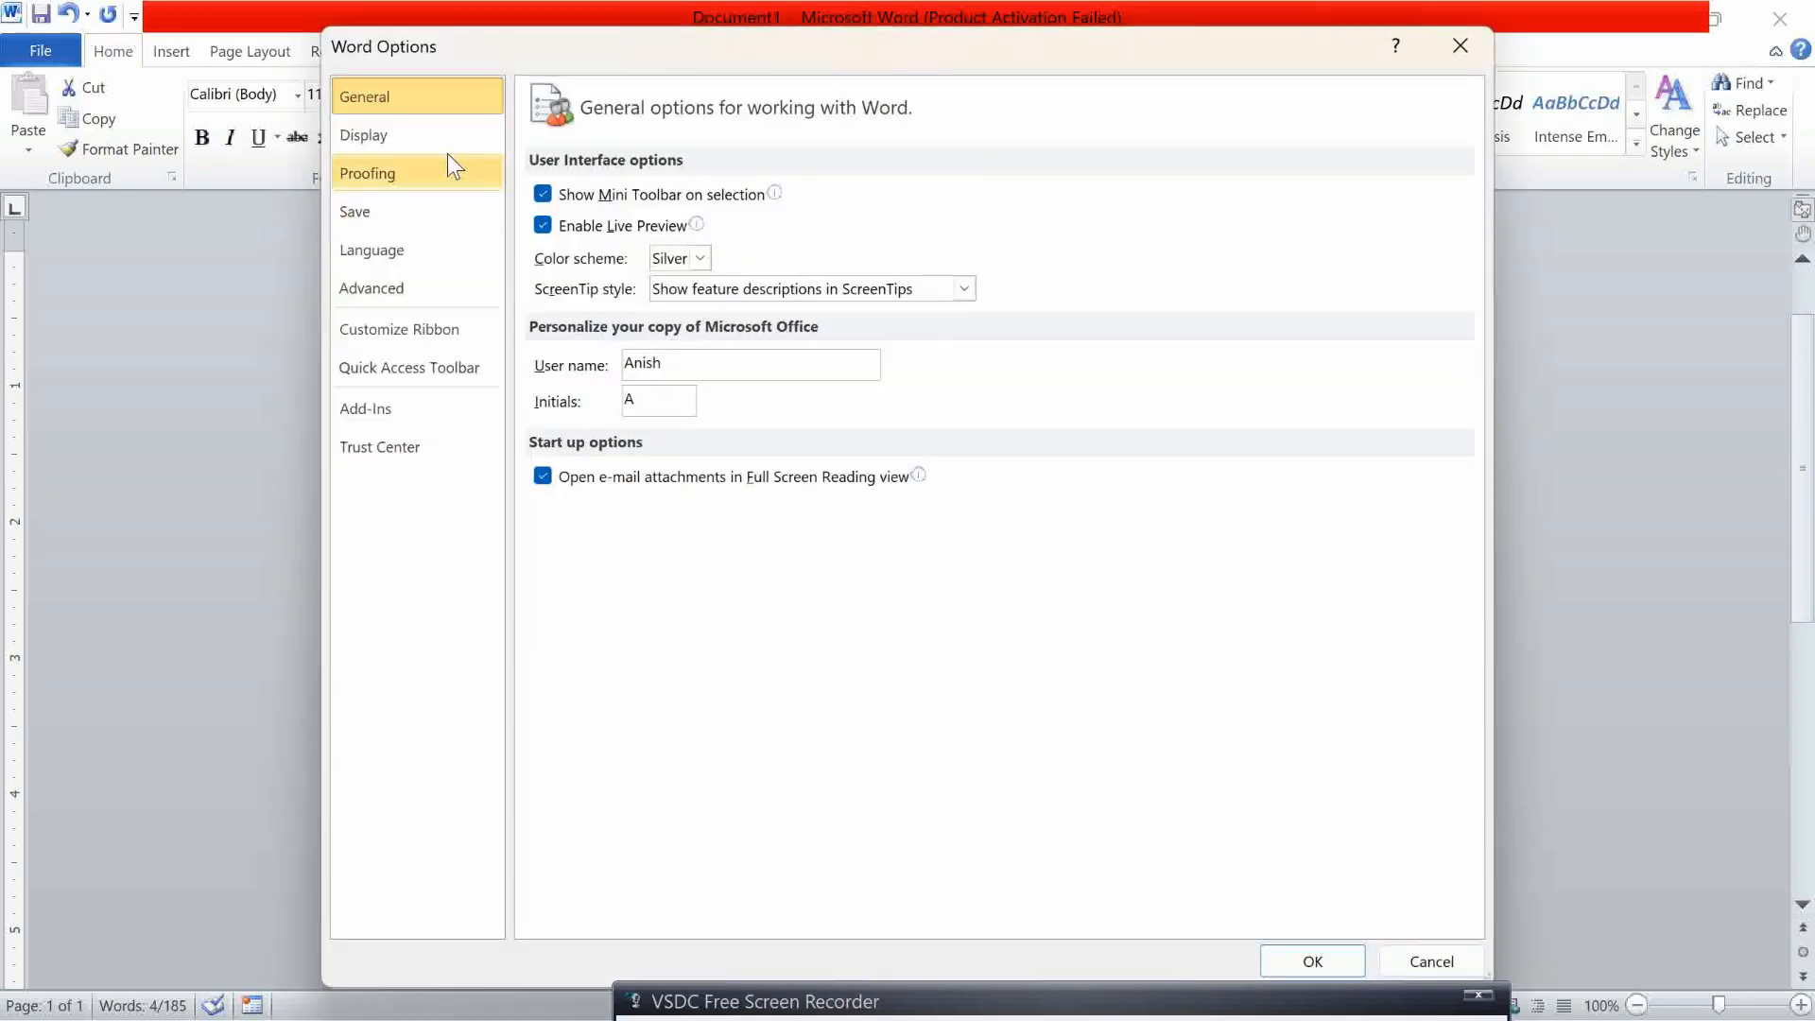
click(443, 142)
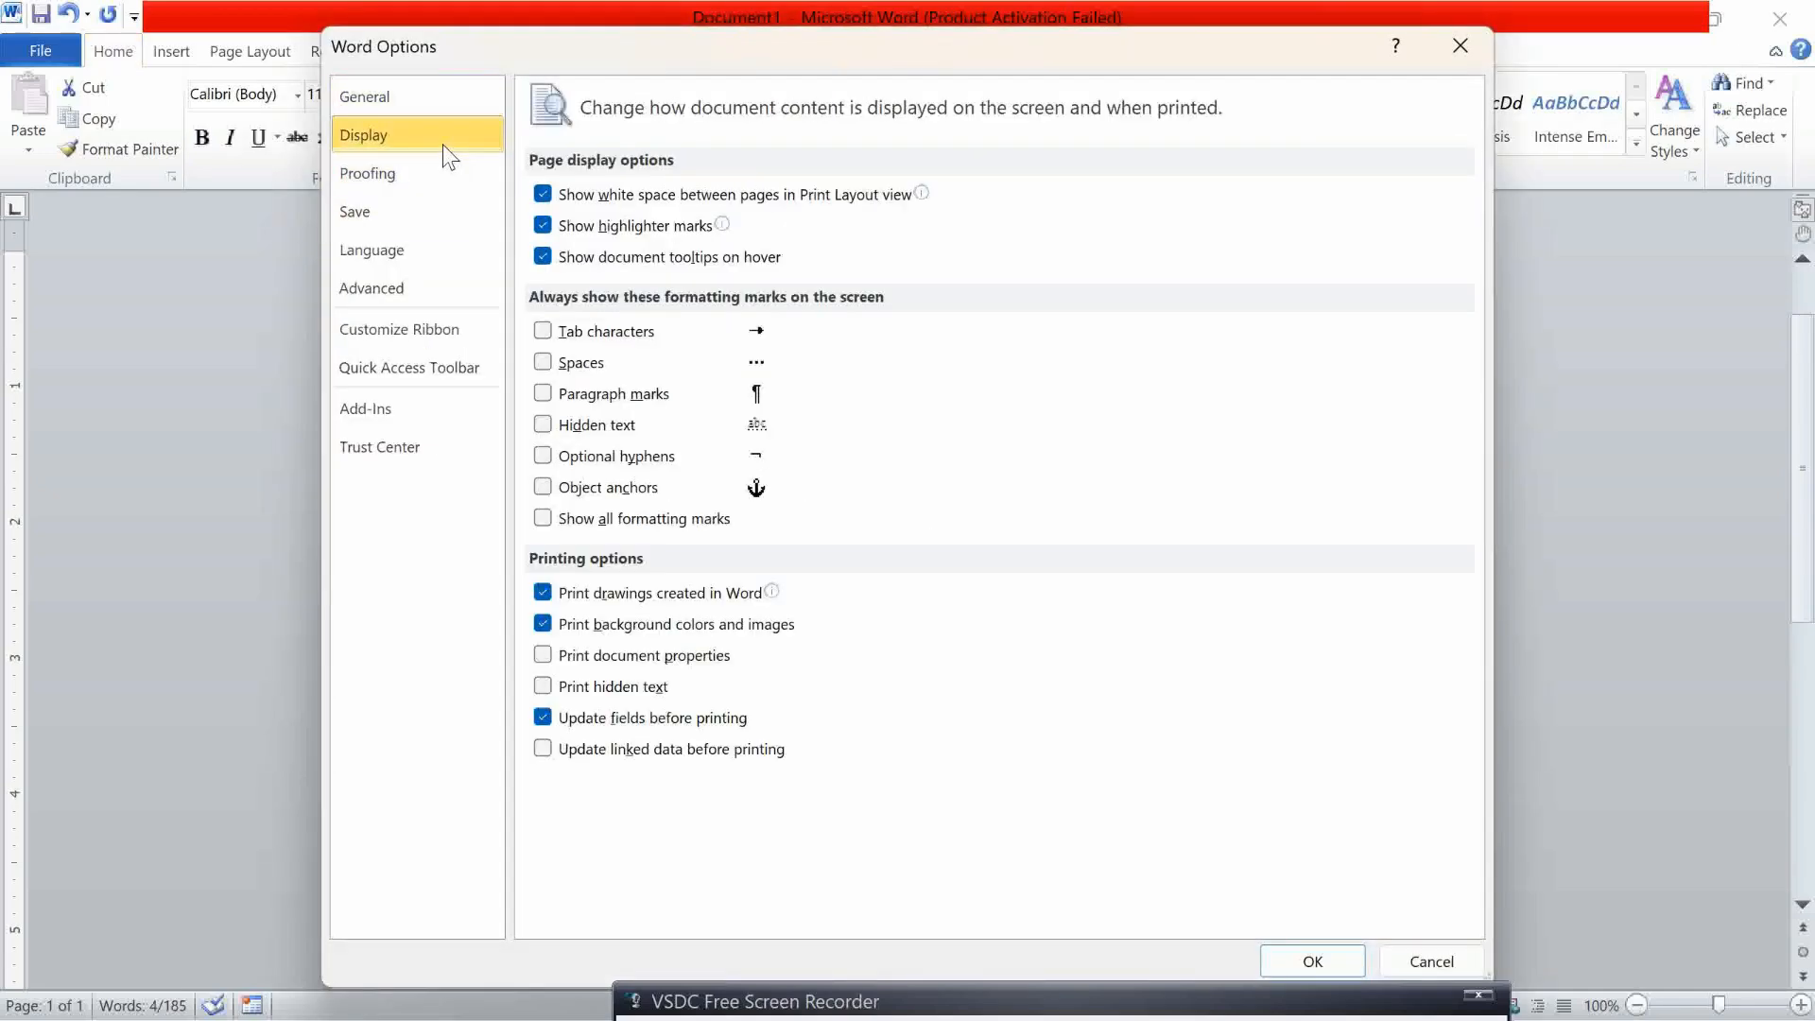
click(552, 227)
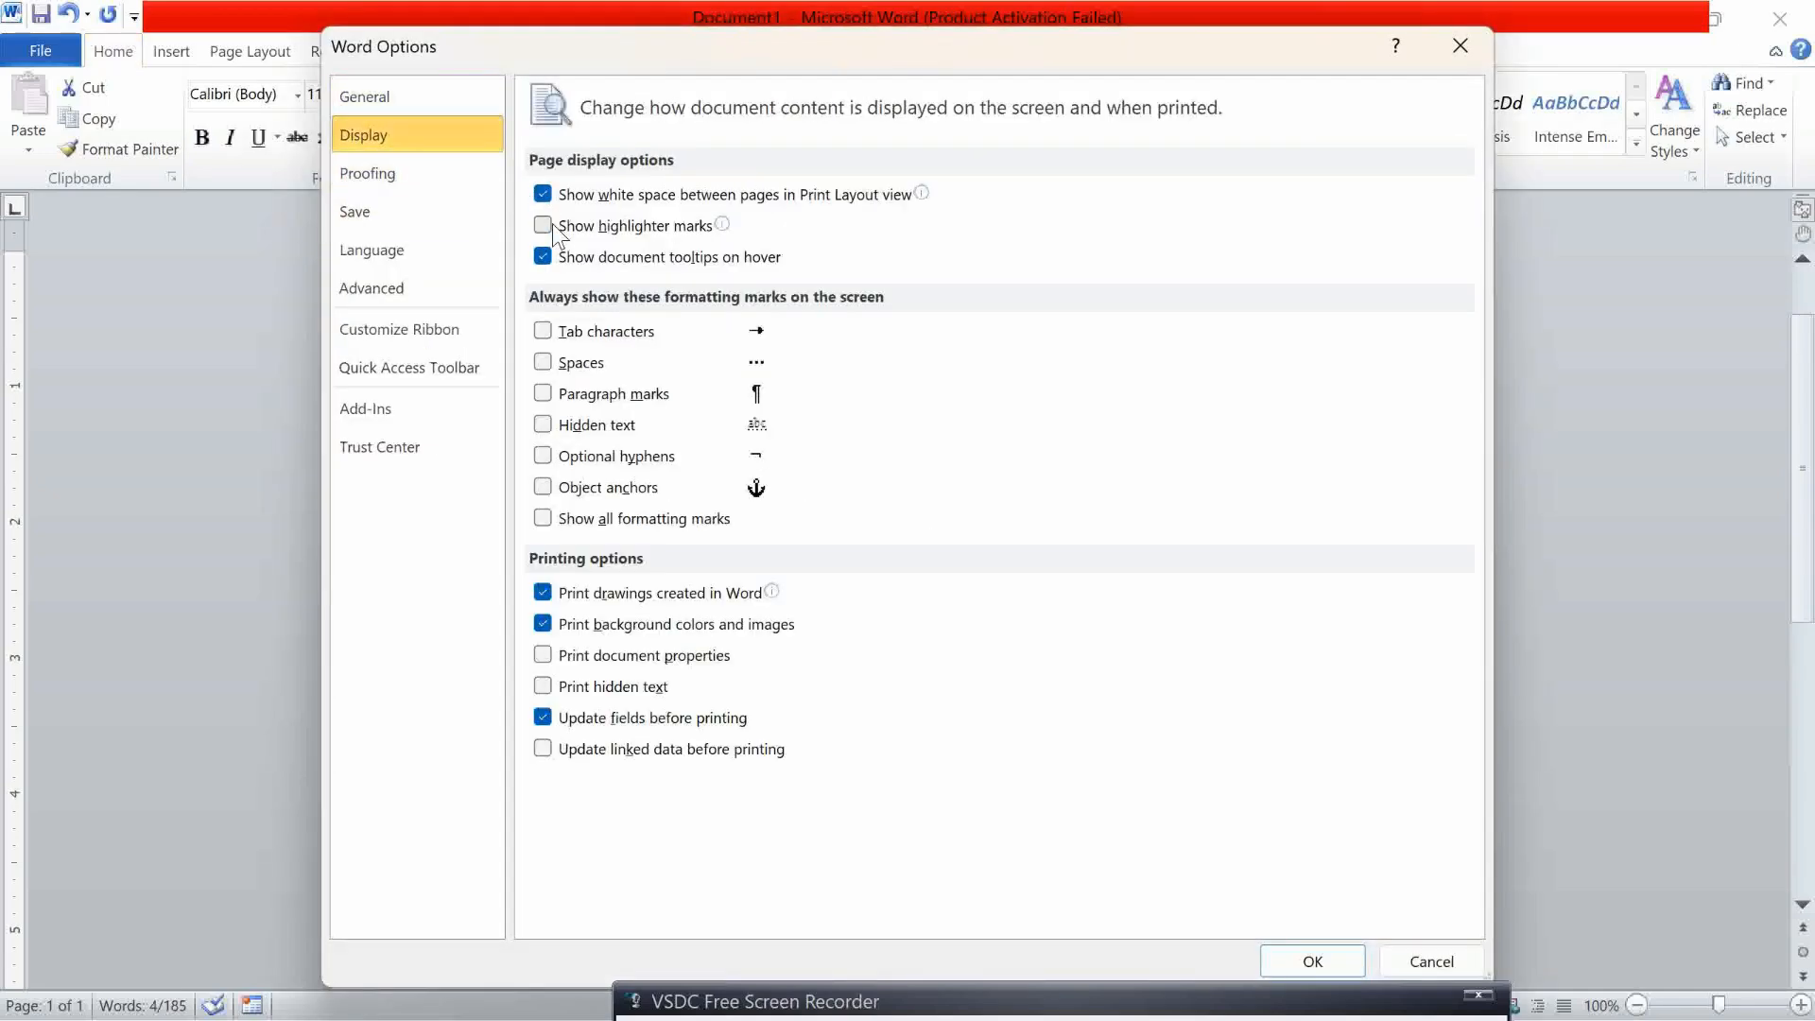
click(1336, 963)
click(1338, 963)
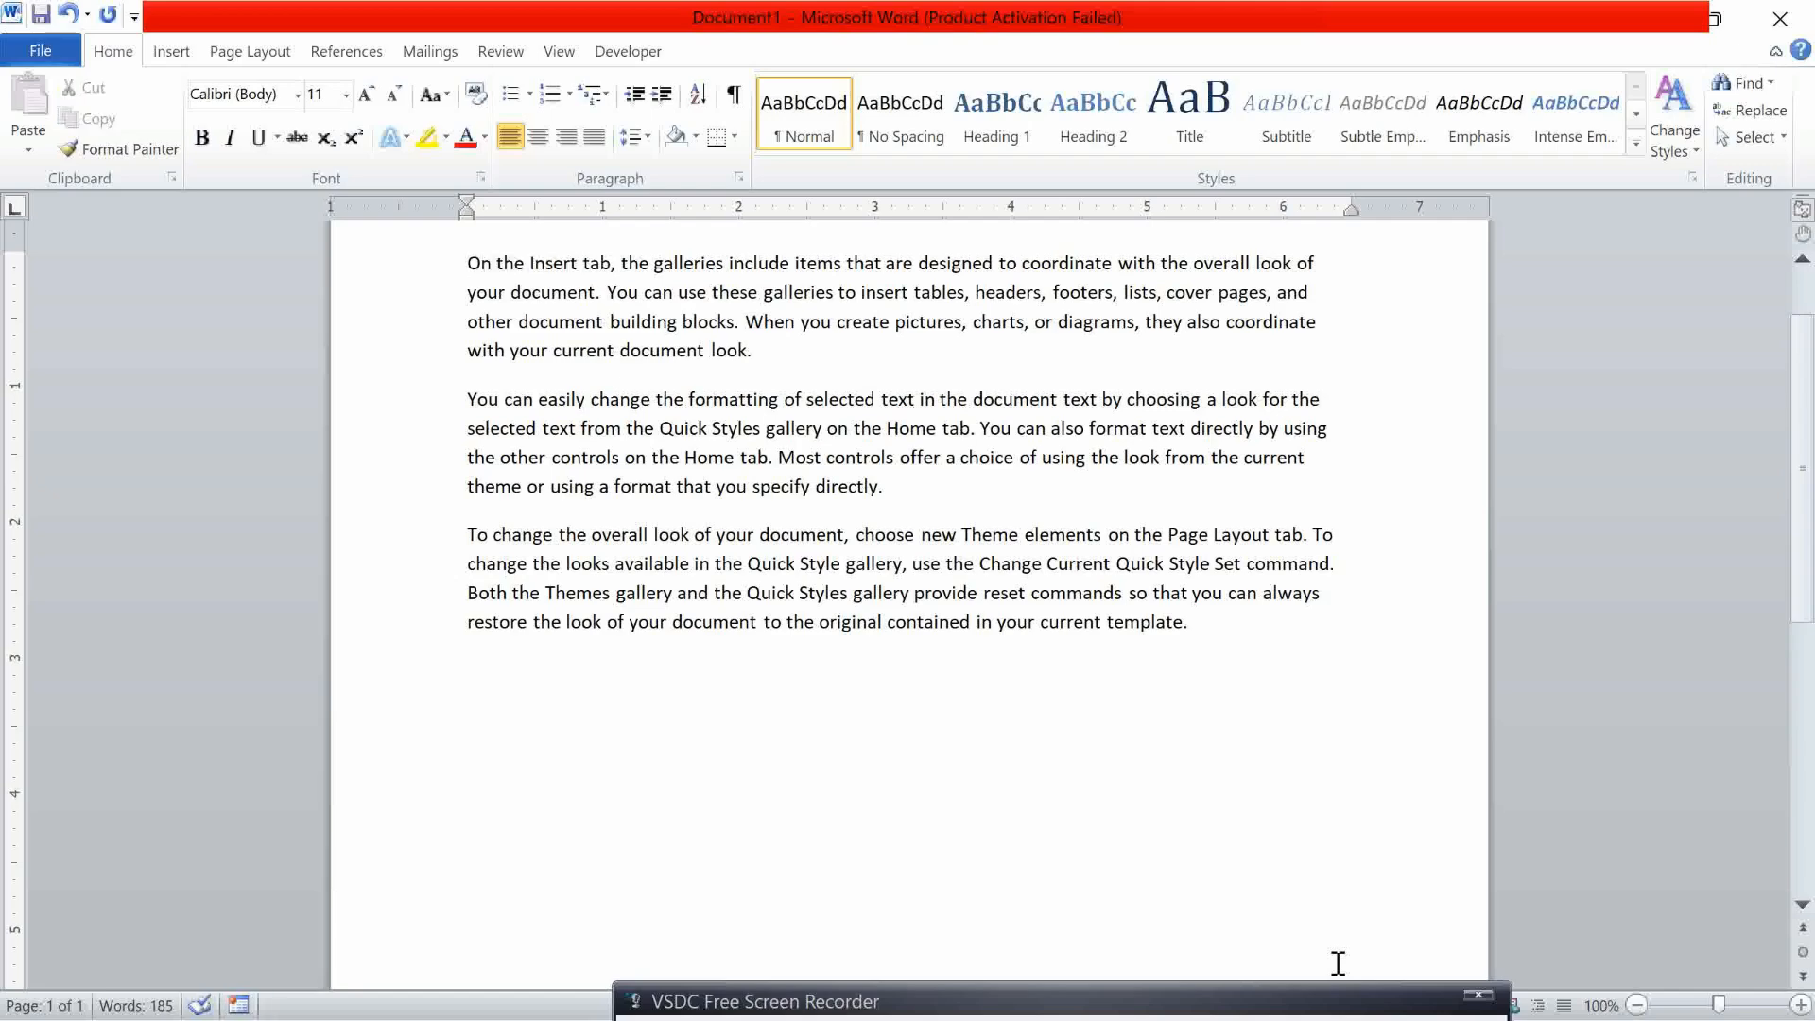
Re-enable "Show highlighter marks" in the display options and apply the change
key(alt)
key(f)
key(t)
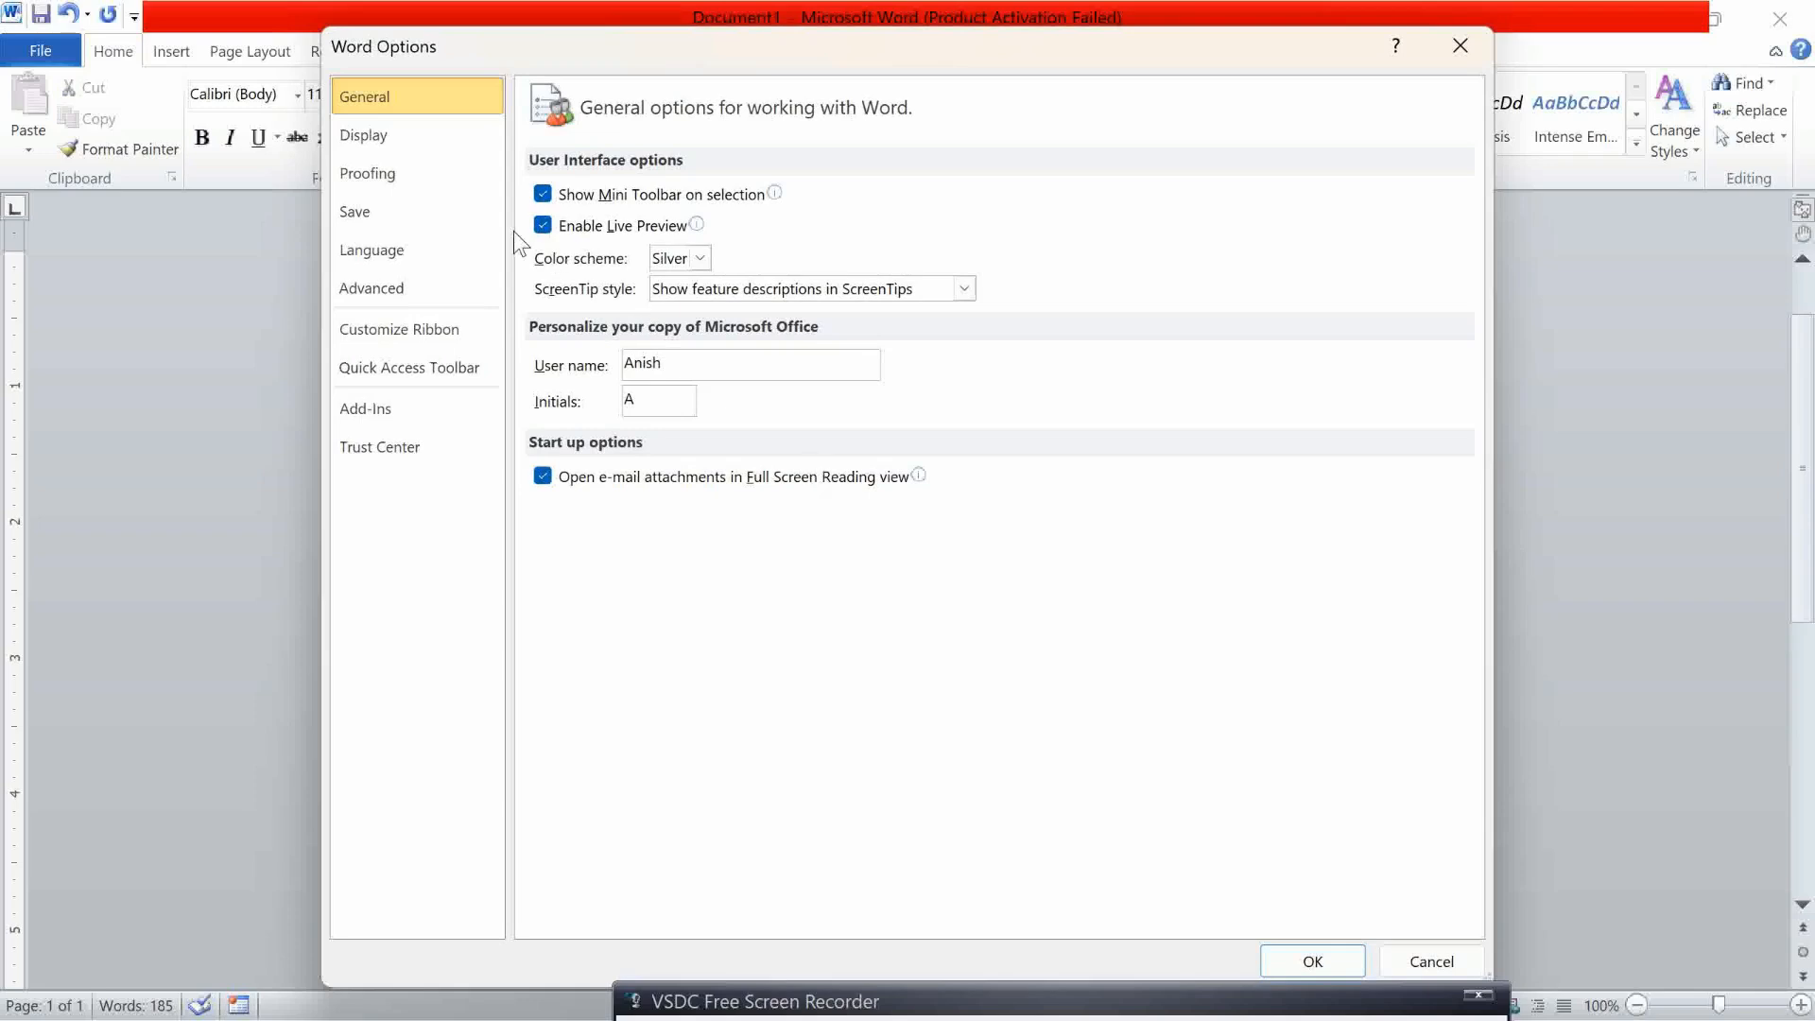
click(399, 128)
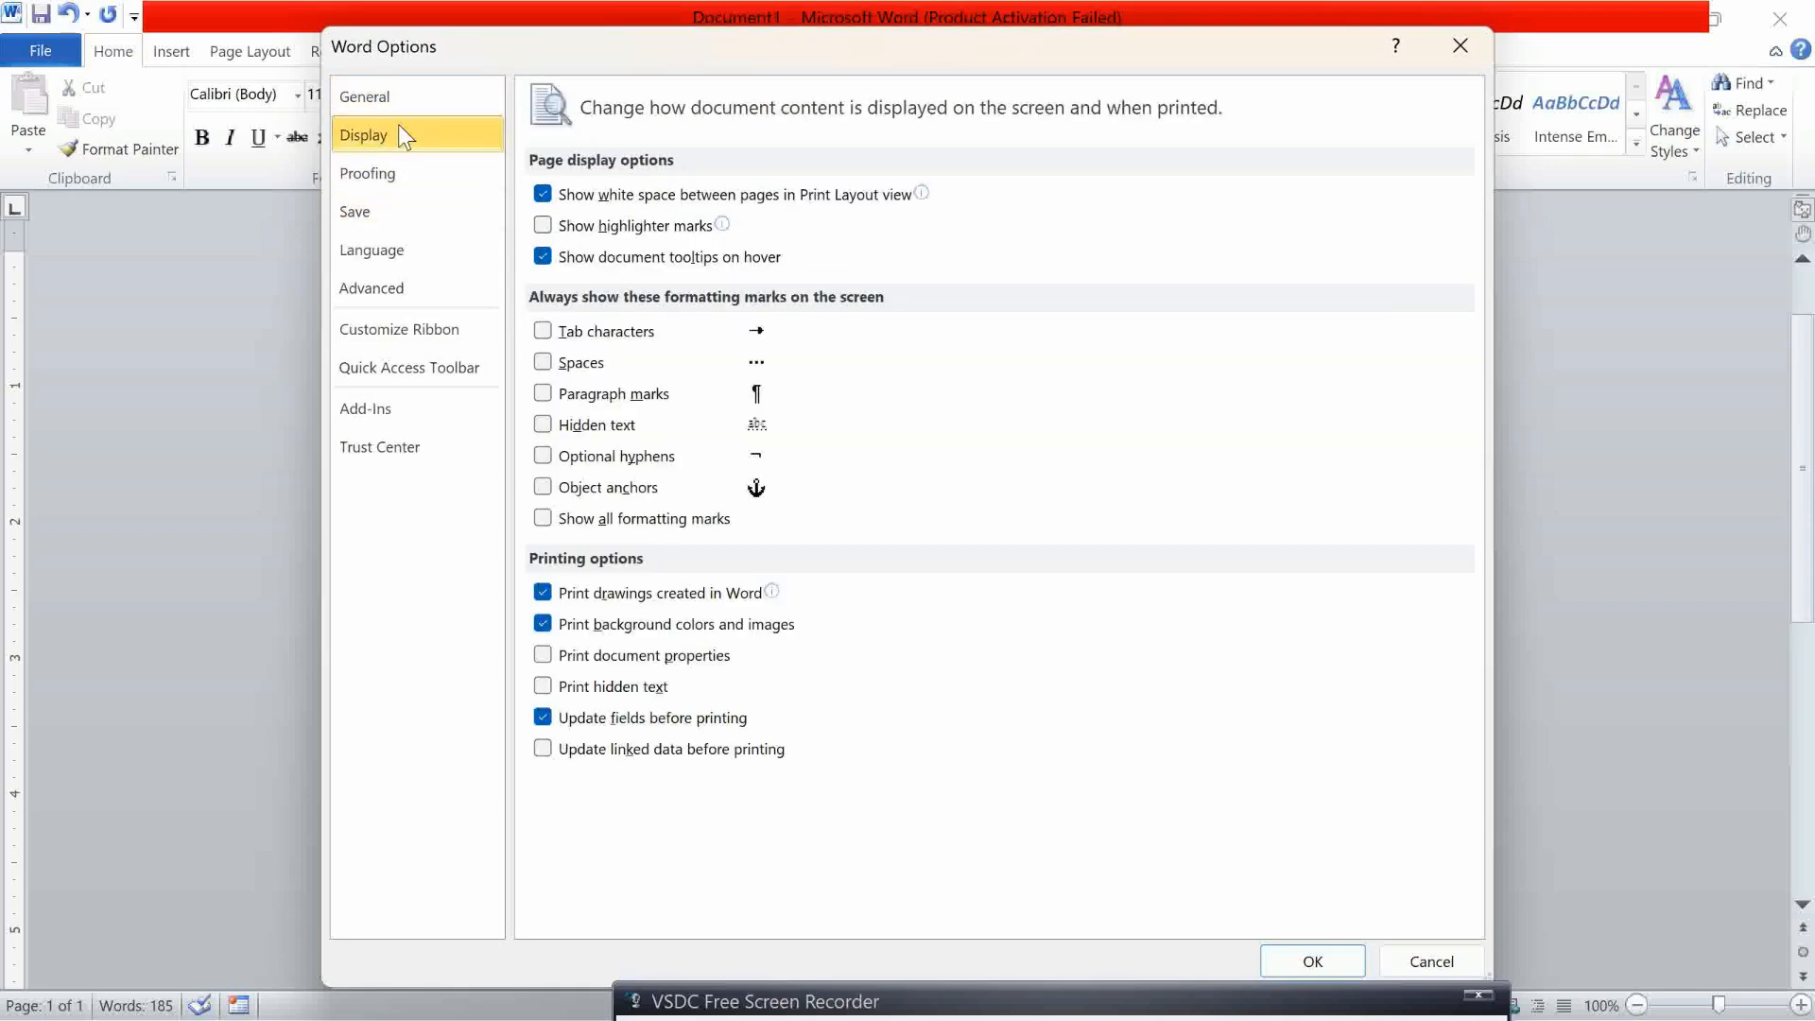
click(555, 228)
click(1312, 961)
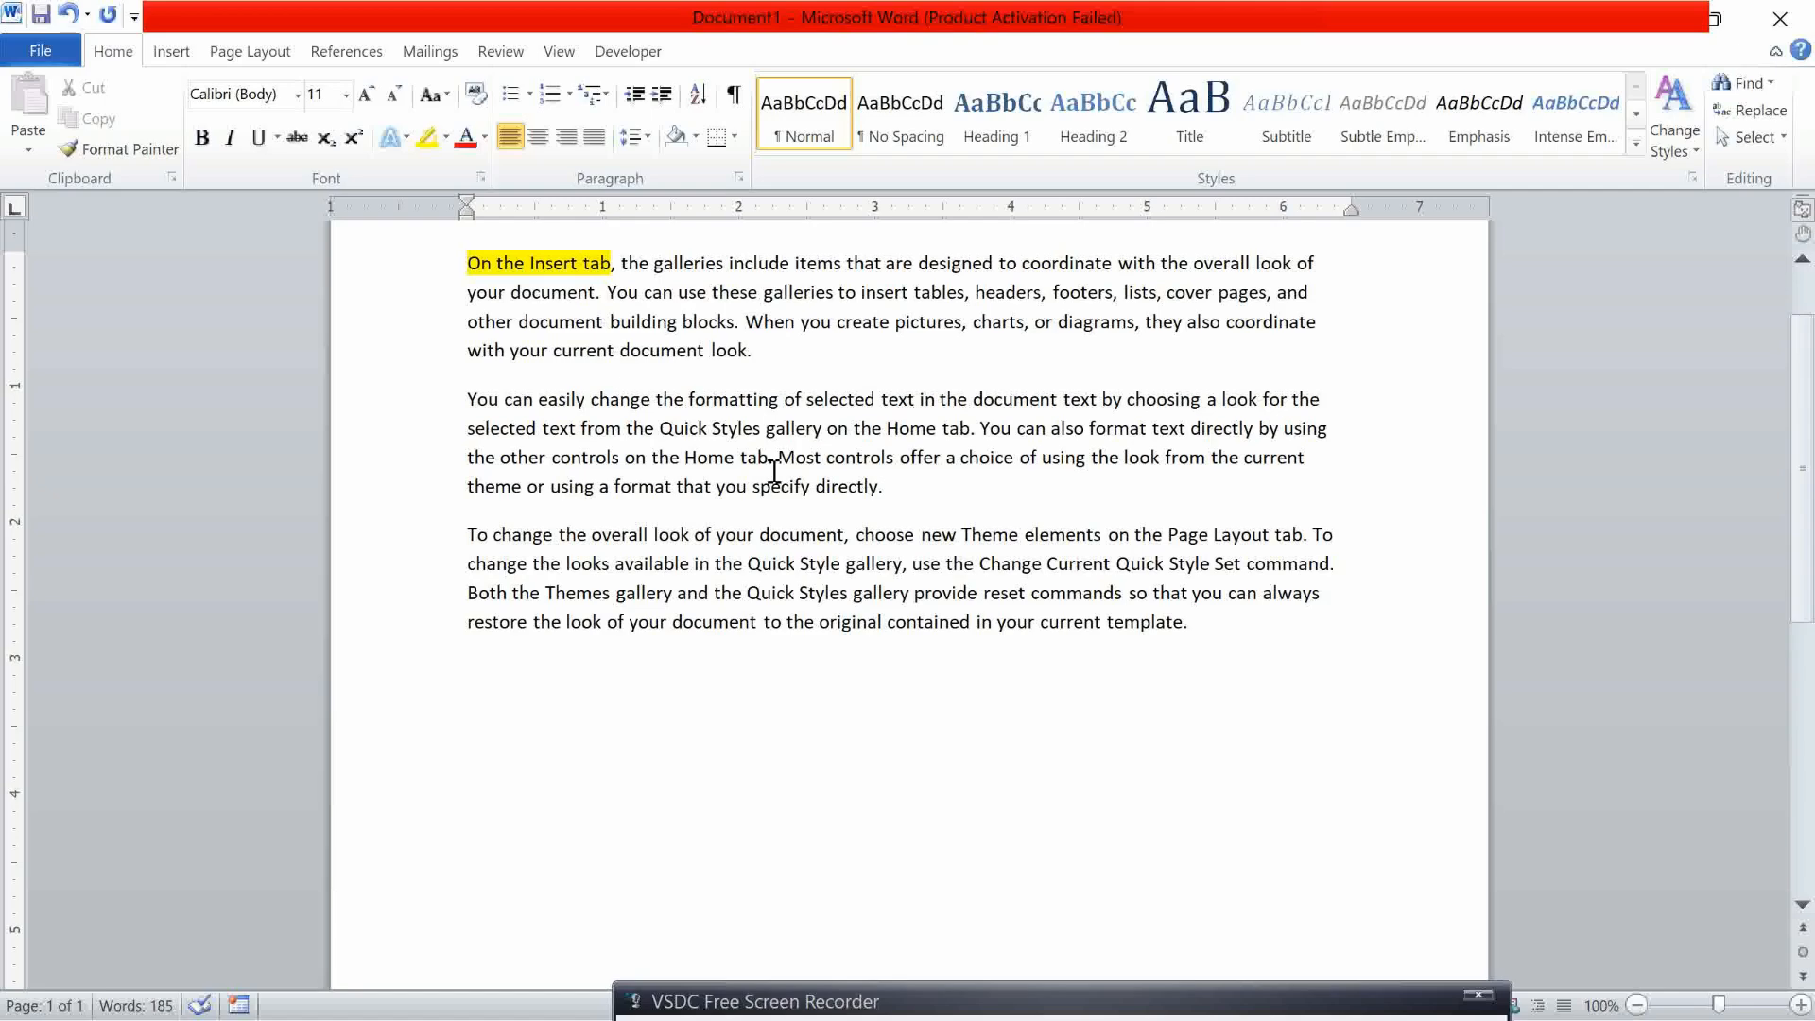
Draw an oval about 4 inches wide and 3.3 inches high over the sample paragraphs, then deselect it
click(172, 52)
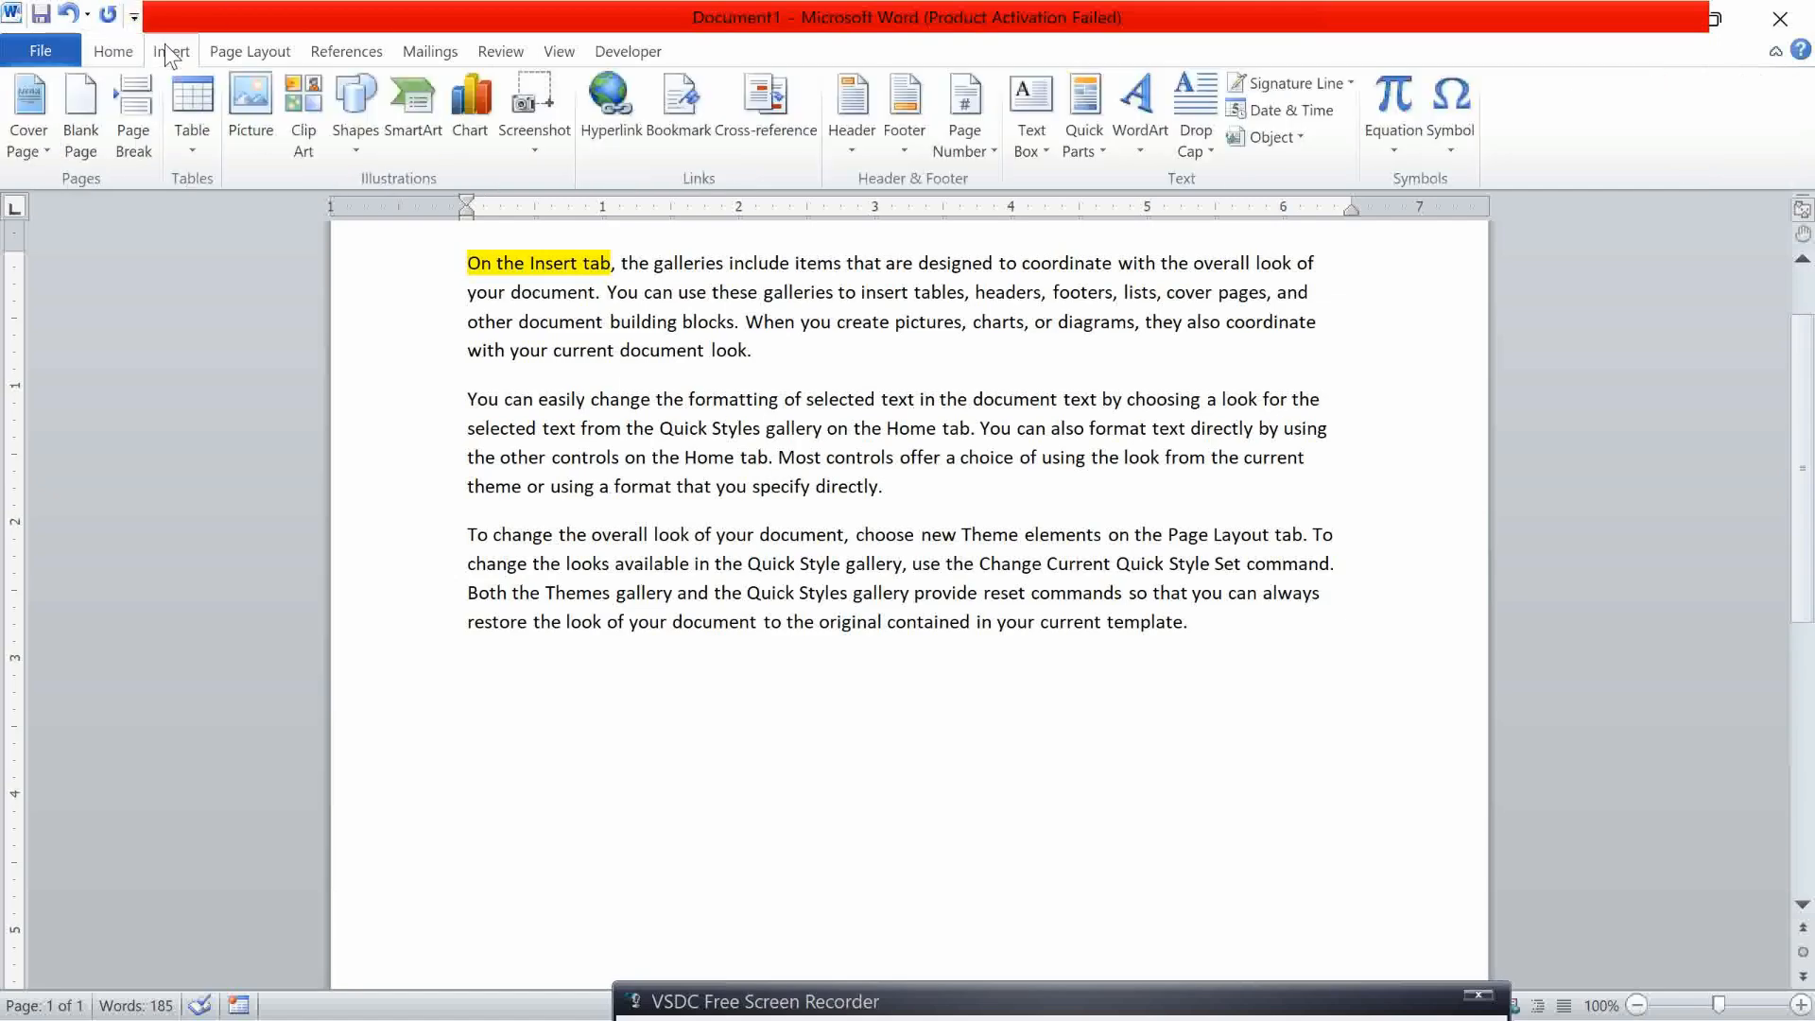
click(355, 99)
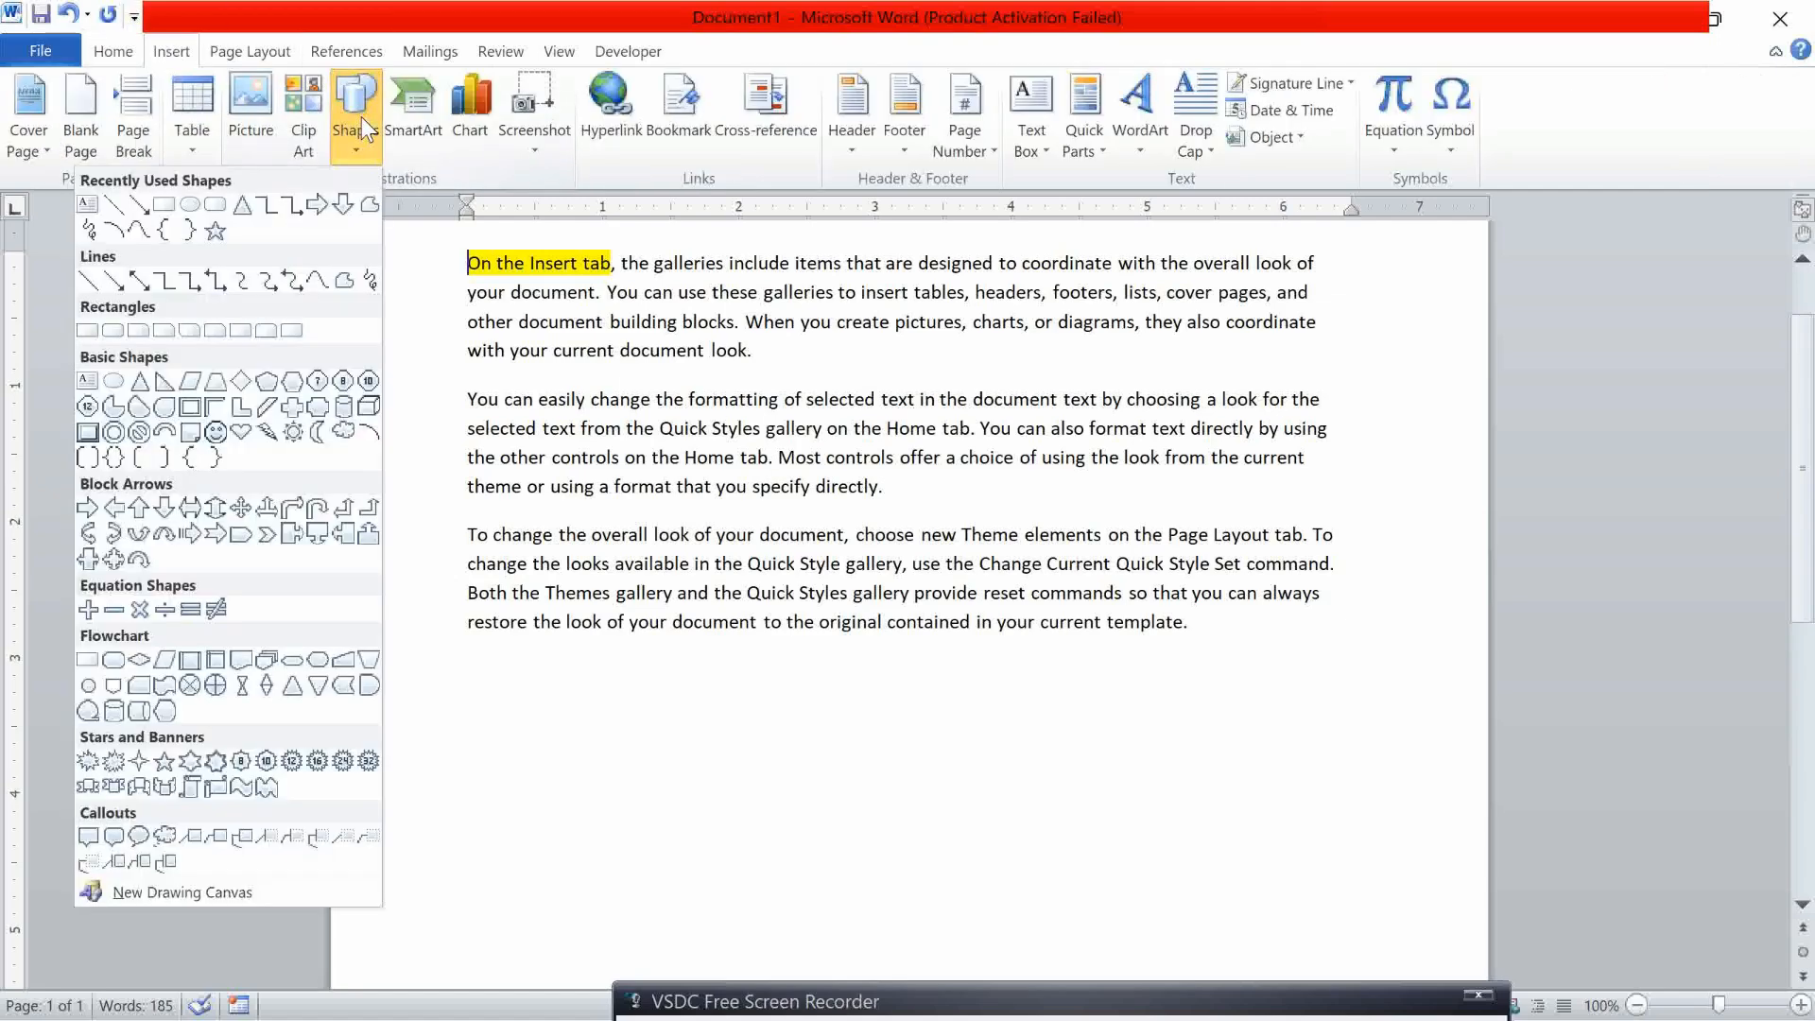
click(189, 204)
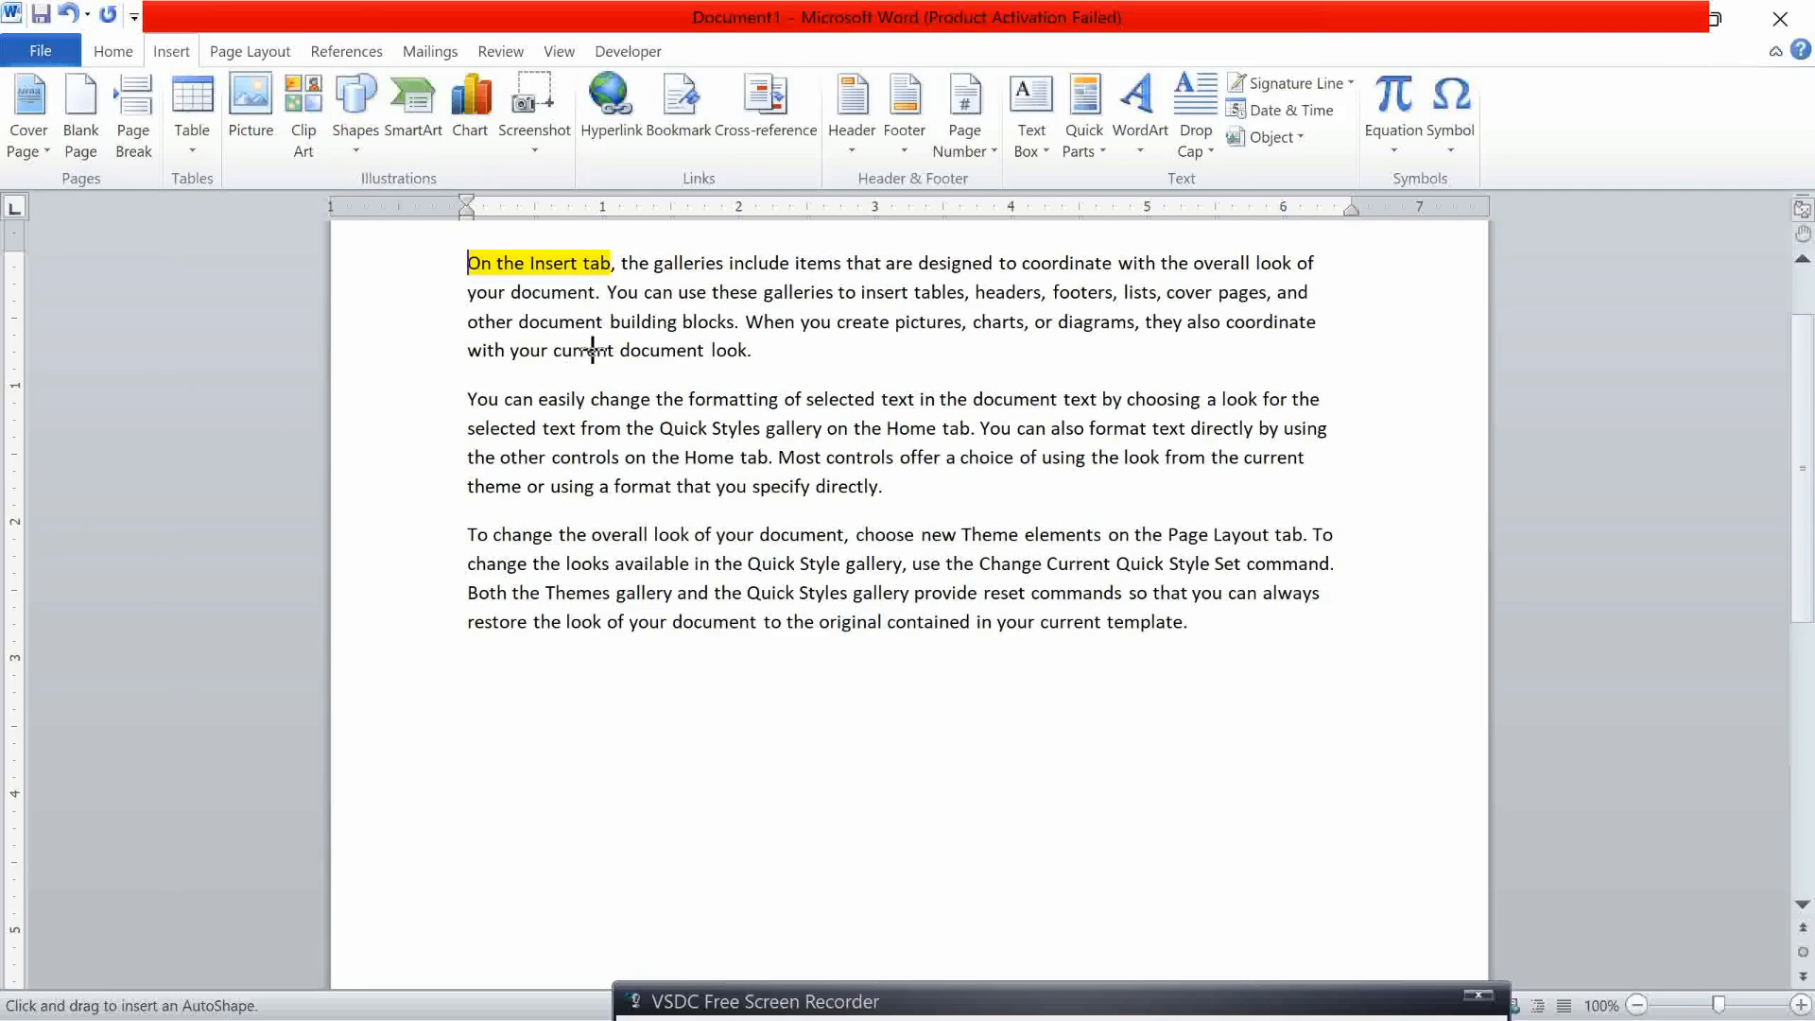
drag(591, 349, 1149, 805)
click(1358, 697)
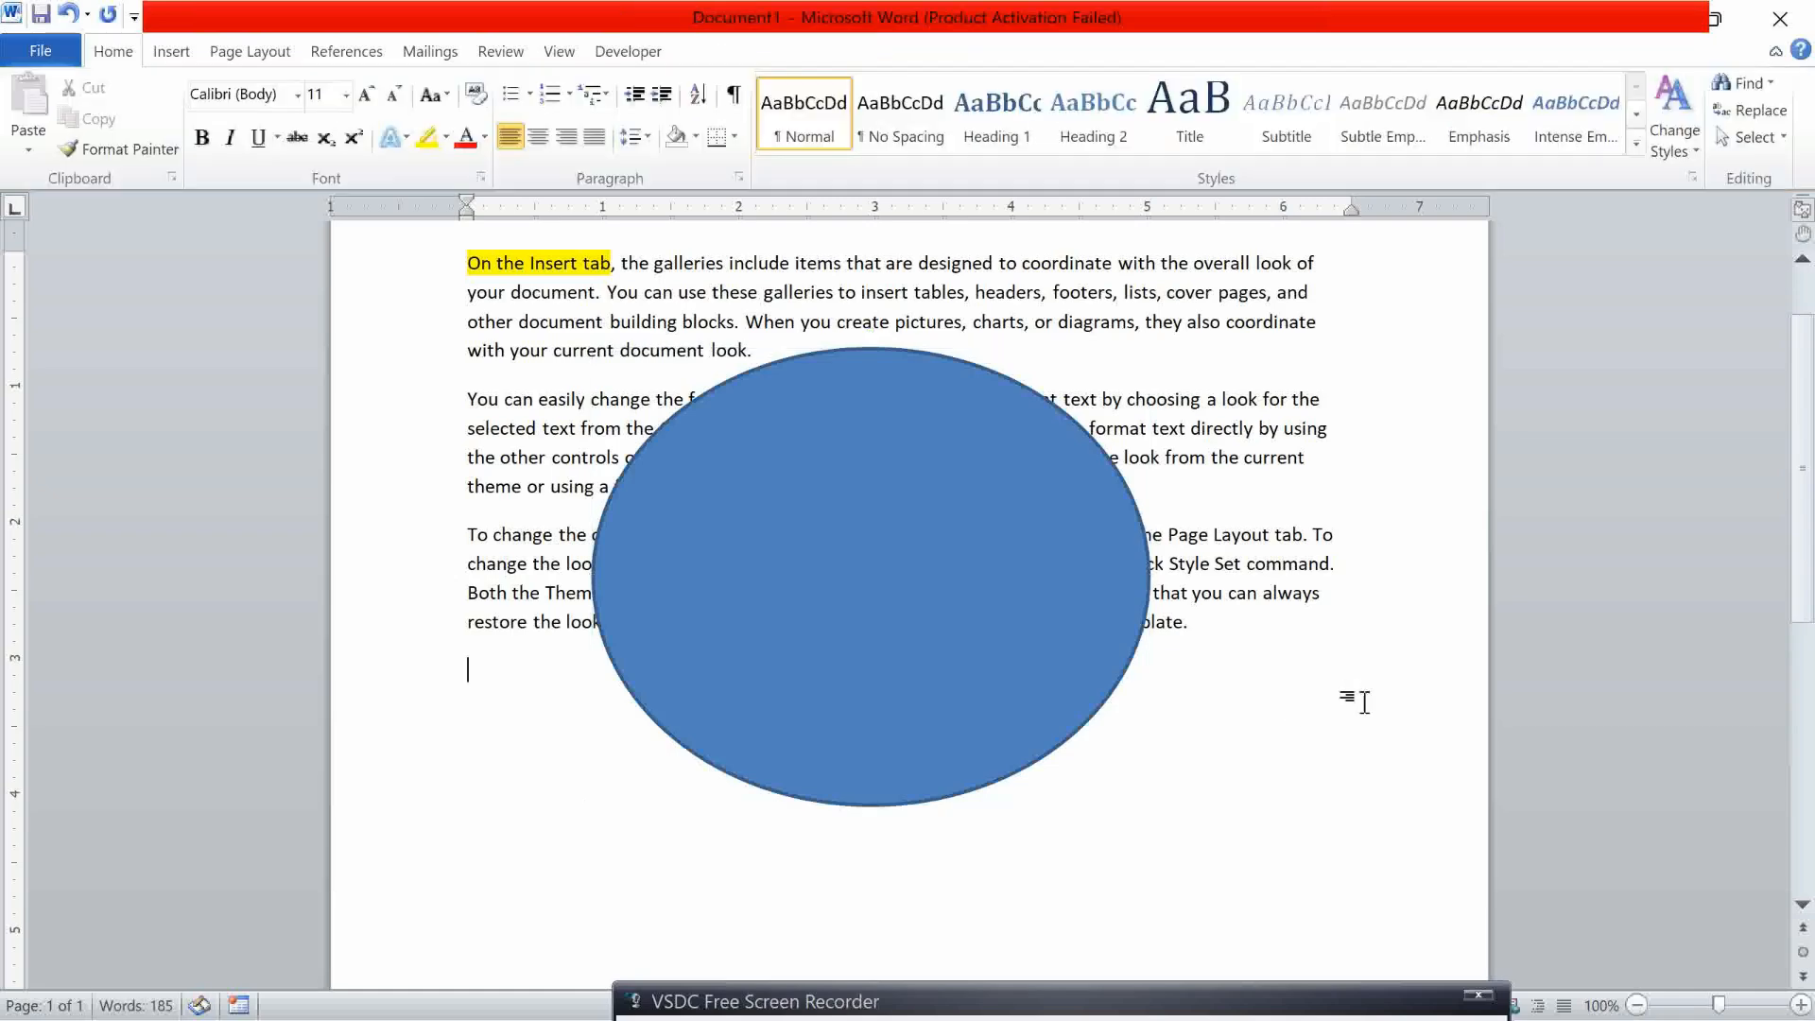
Open the print preview to examine how the page with the oval would print
key(alt+p)
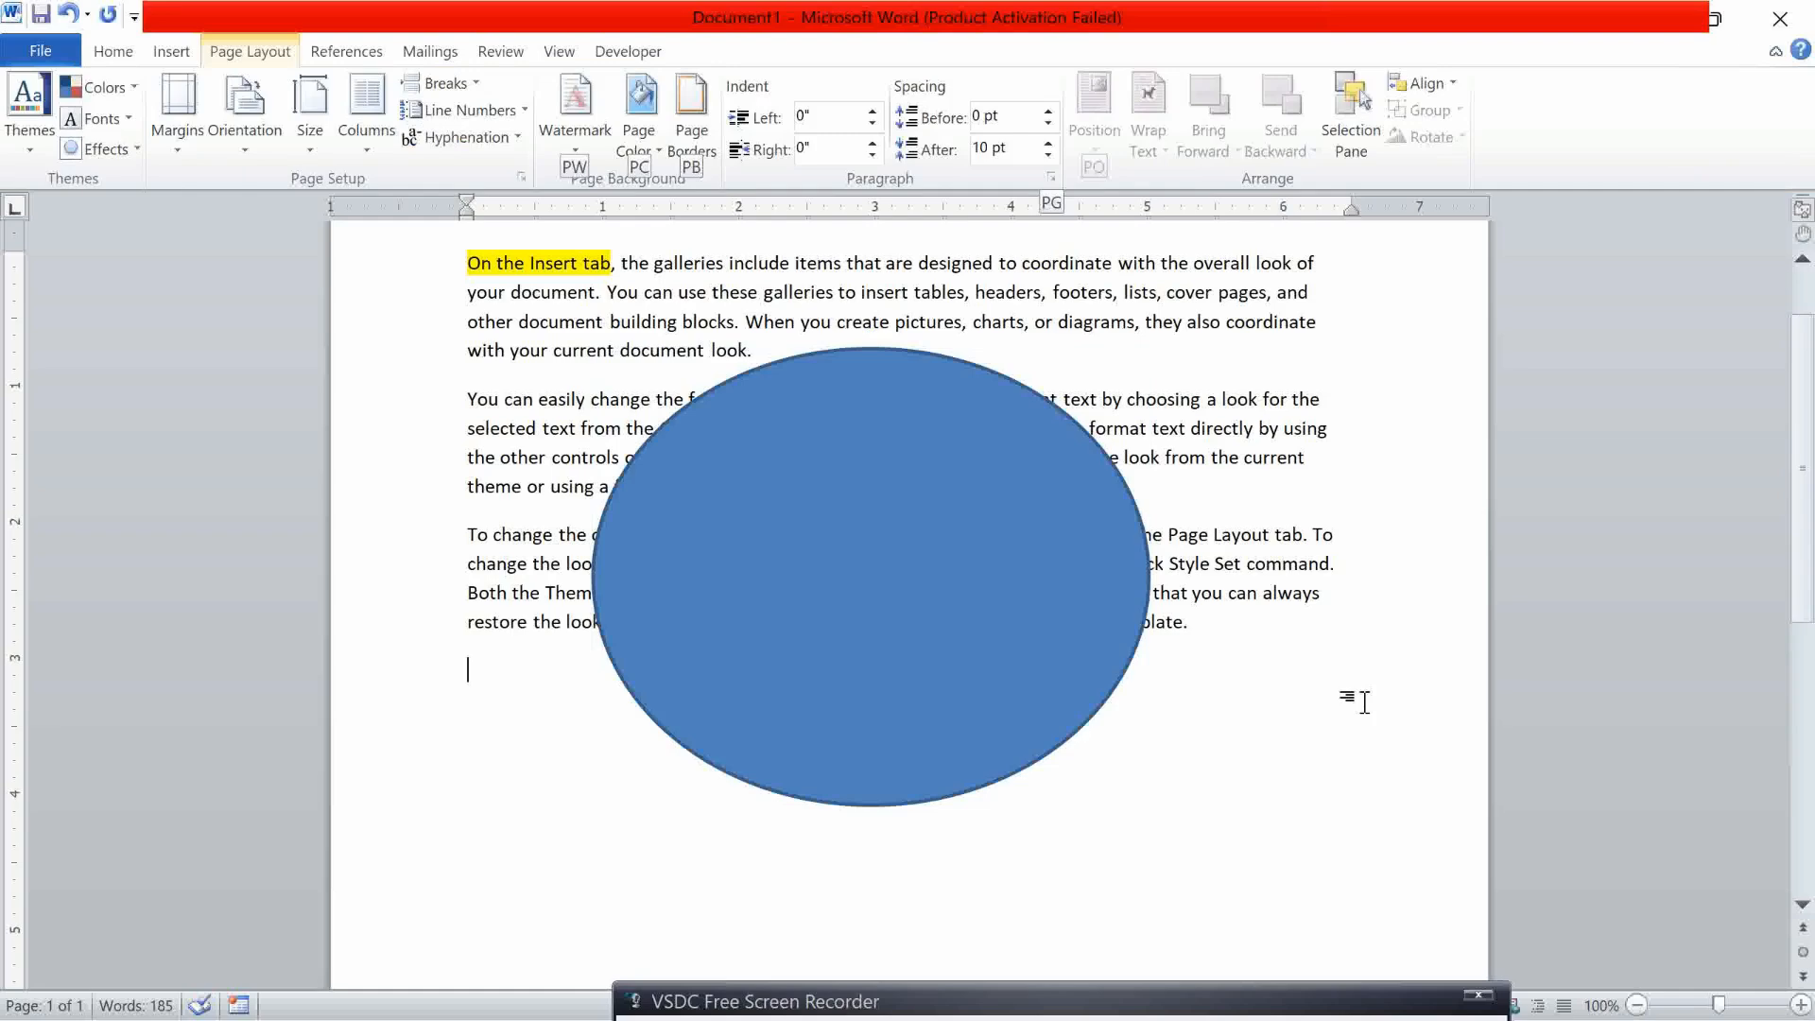
key(Escape)
key(p)
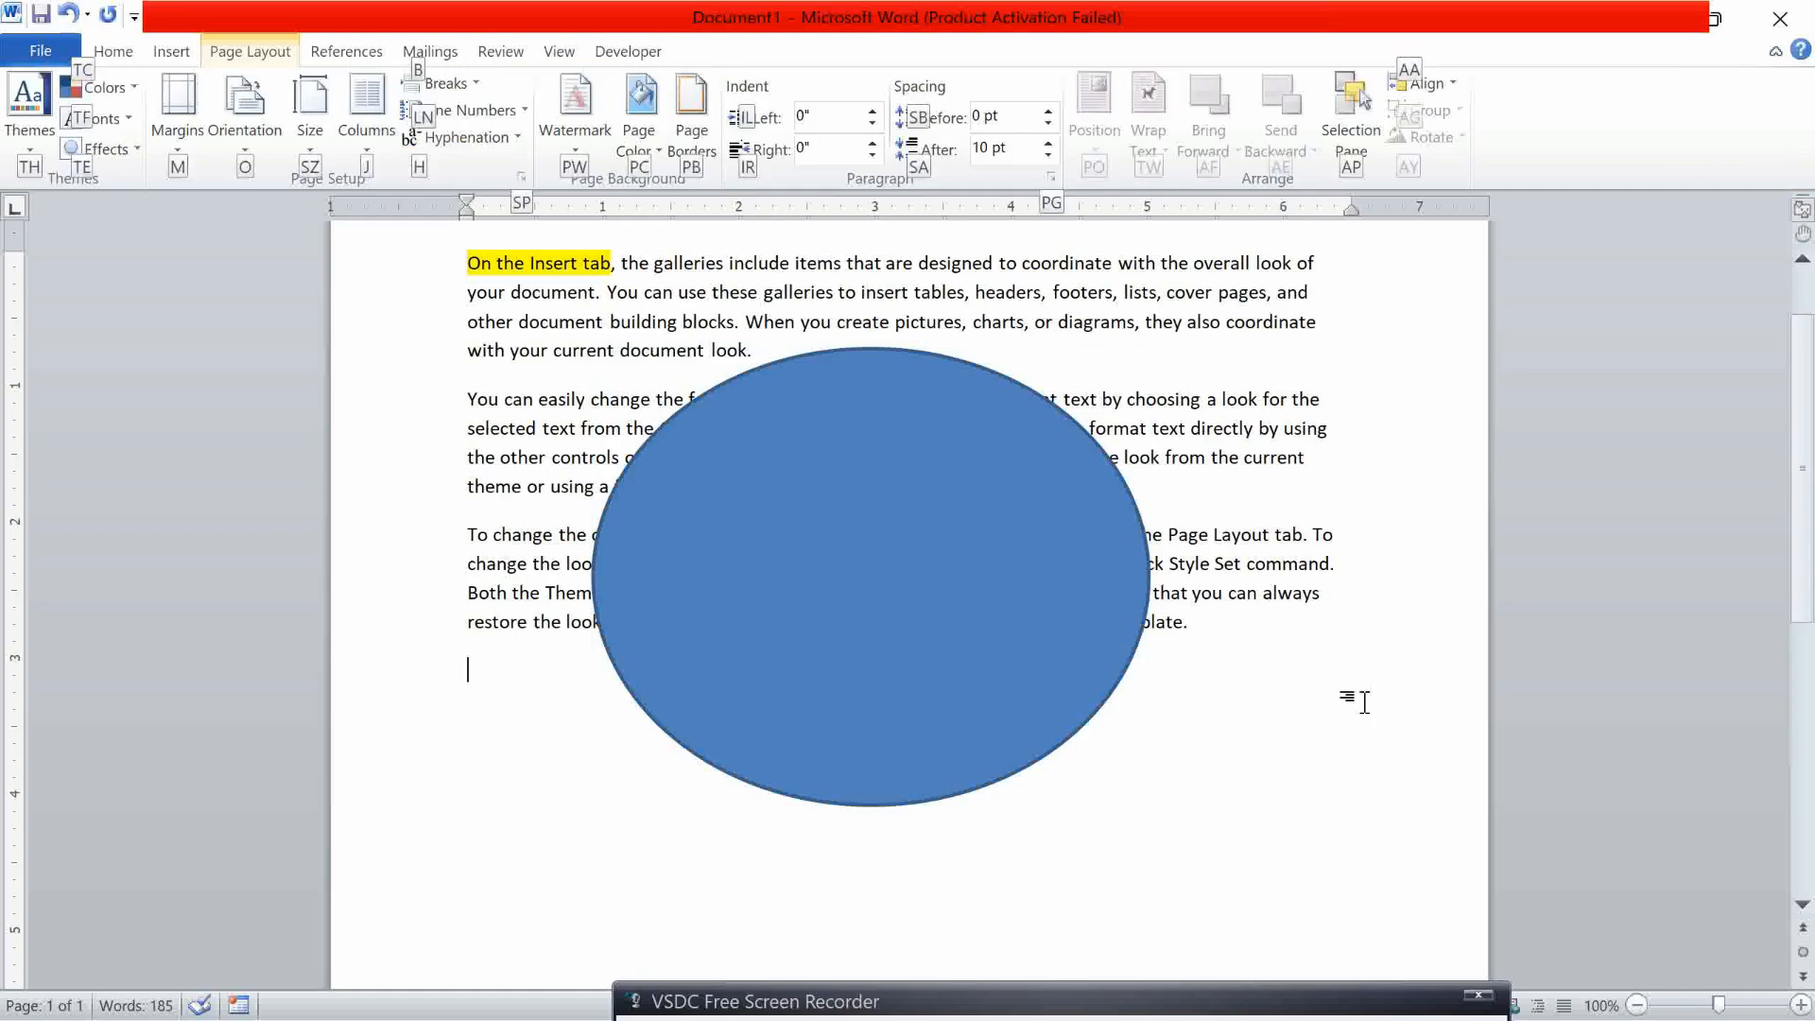
key(alt)
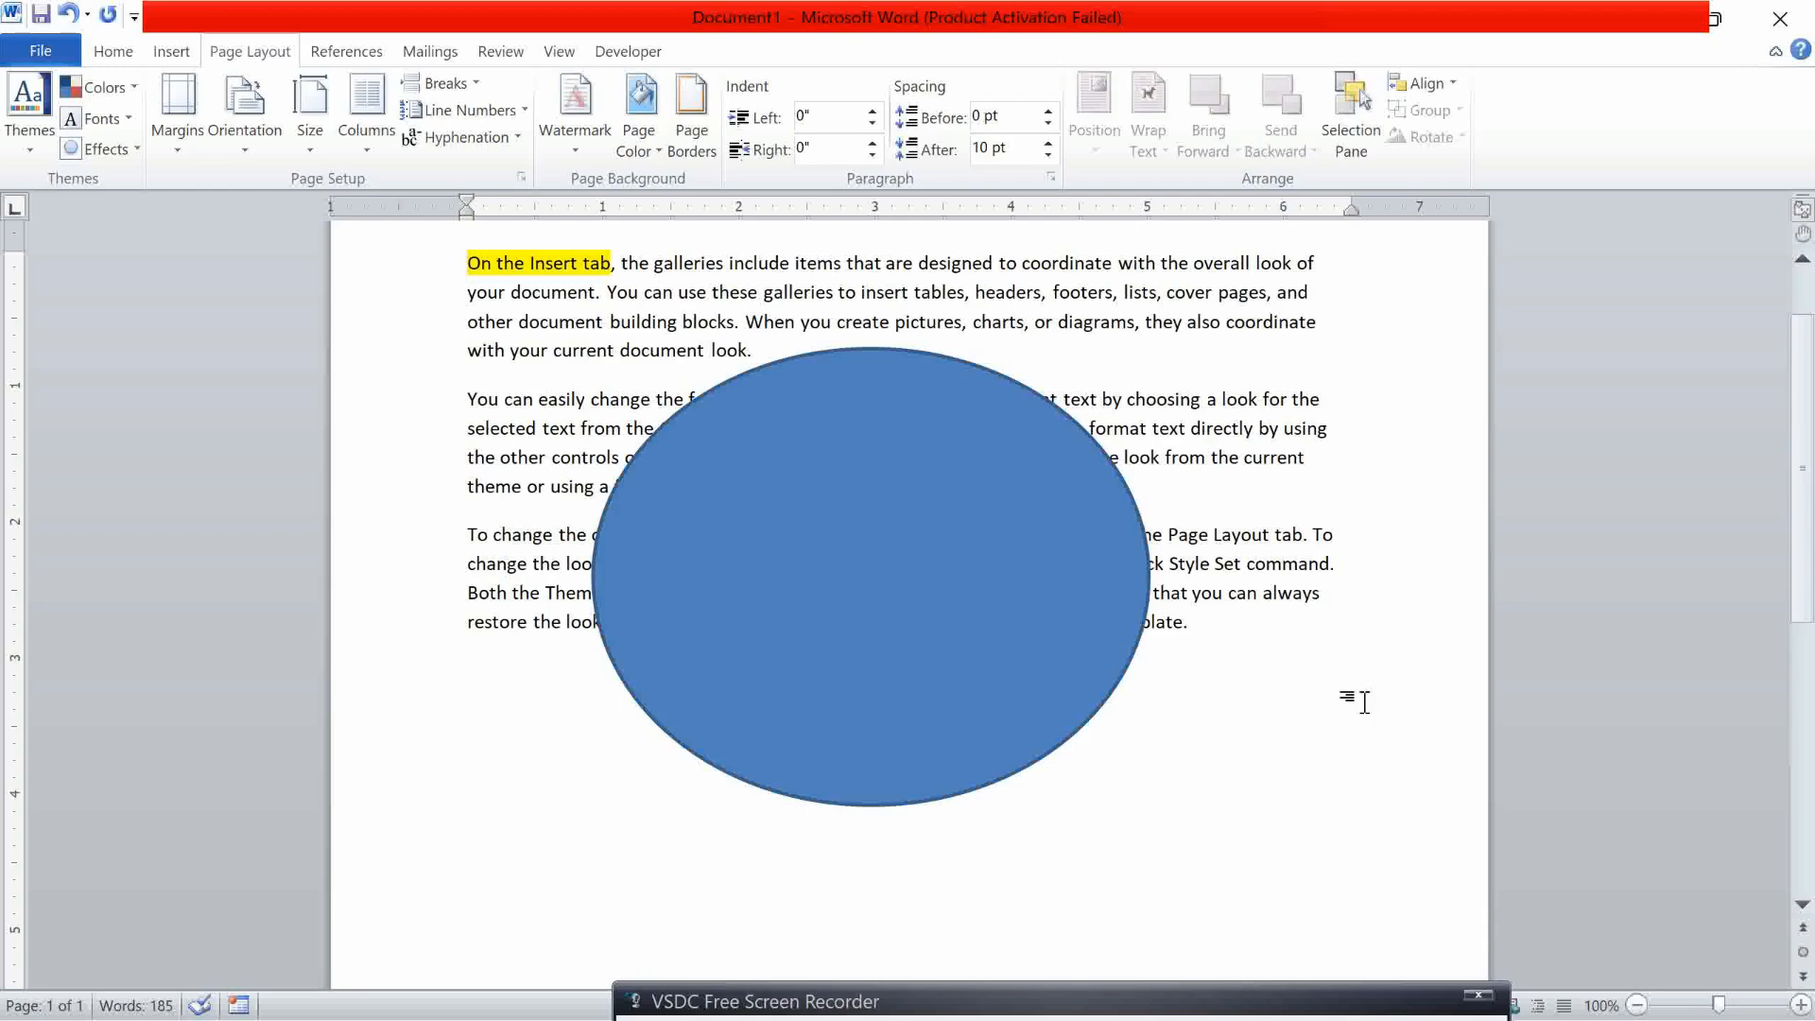
key(ctrl+p)
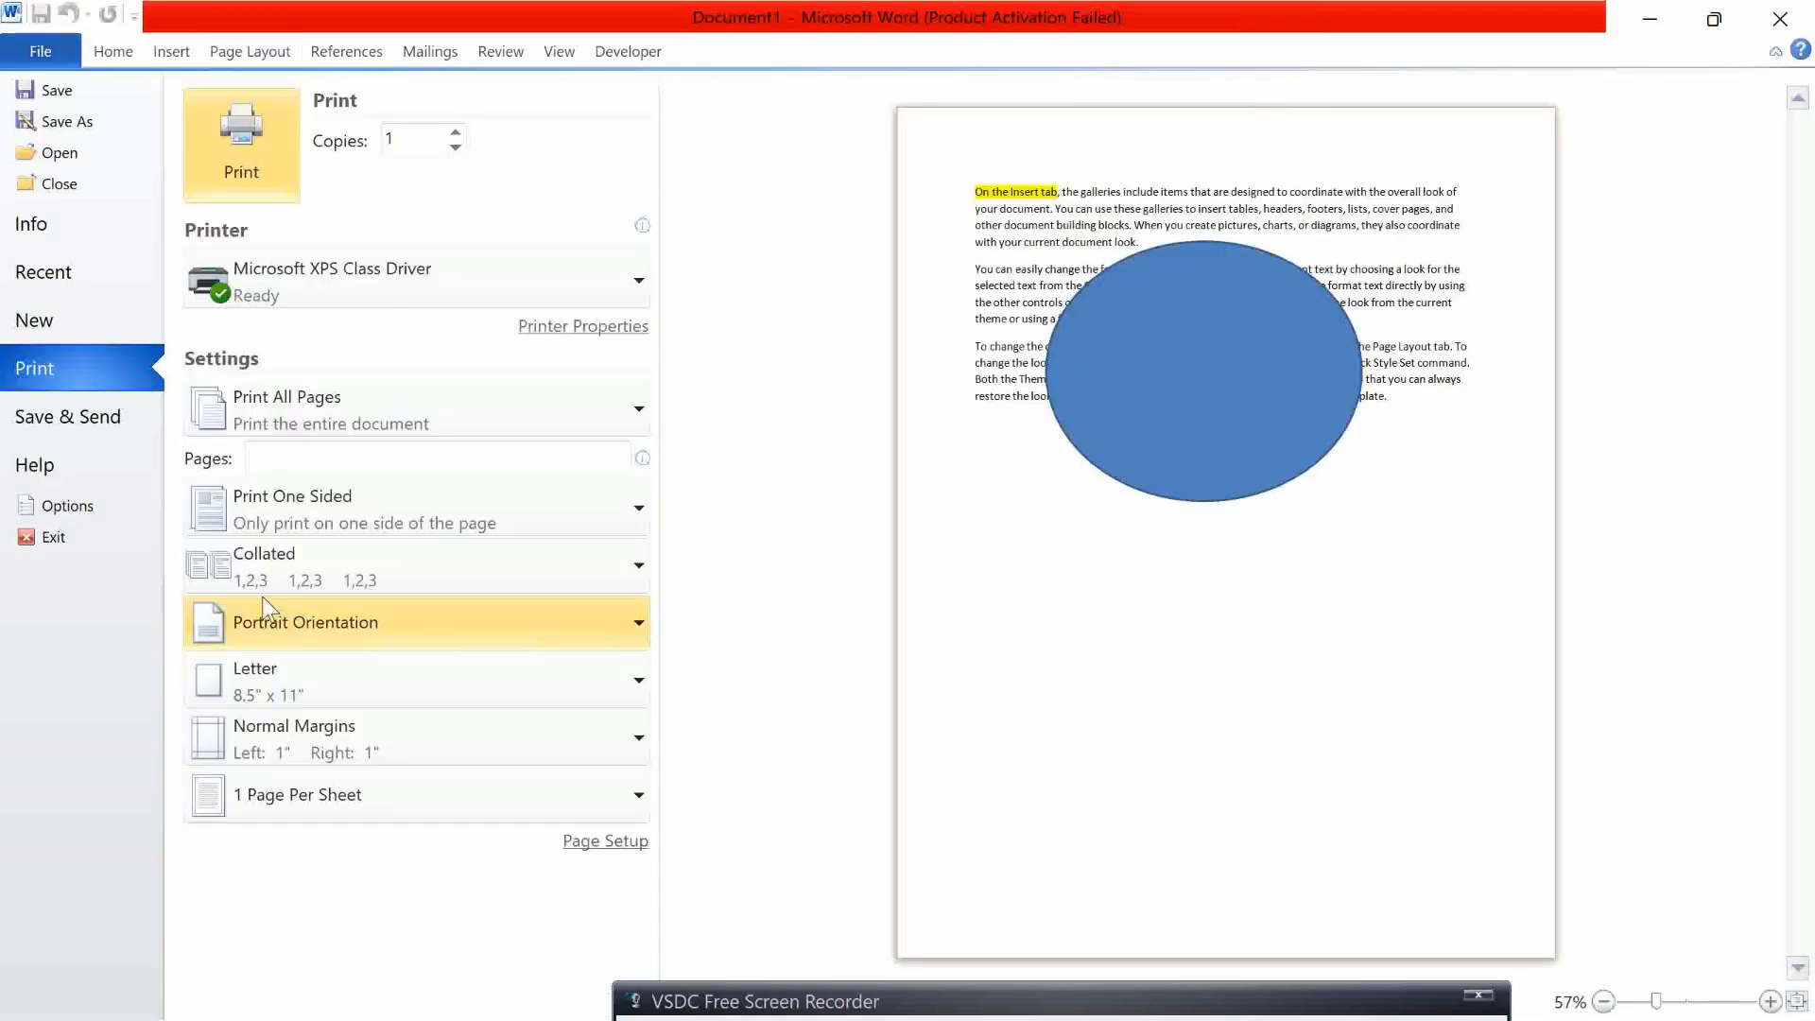
Disable "Show document tooltips on hover" in the display options, view the tip on printing drawings, and apply the change
click(67, 506)
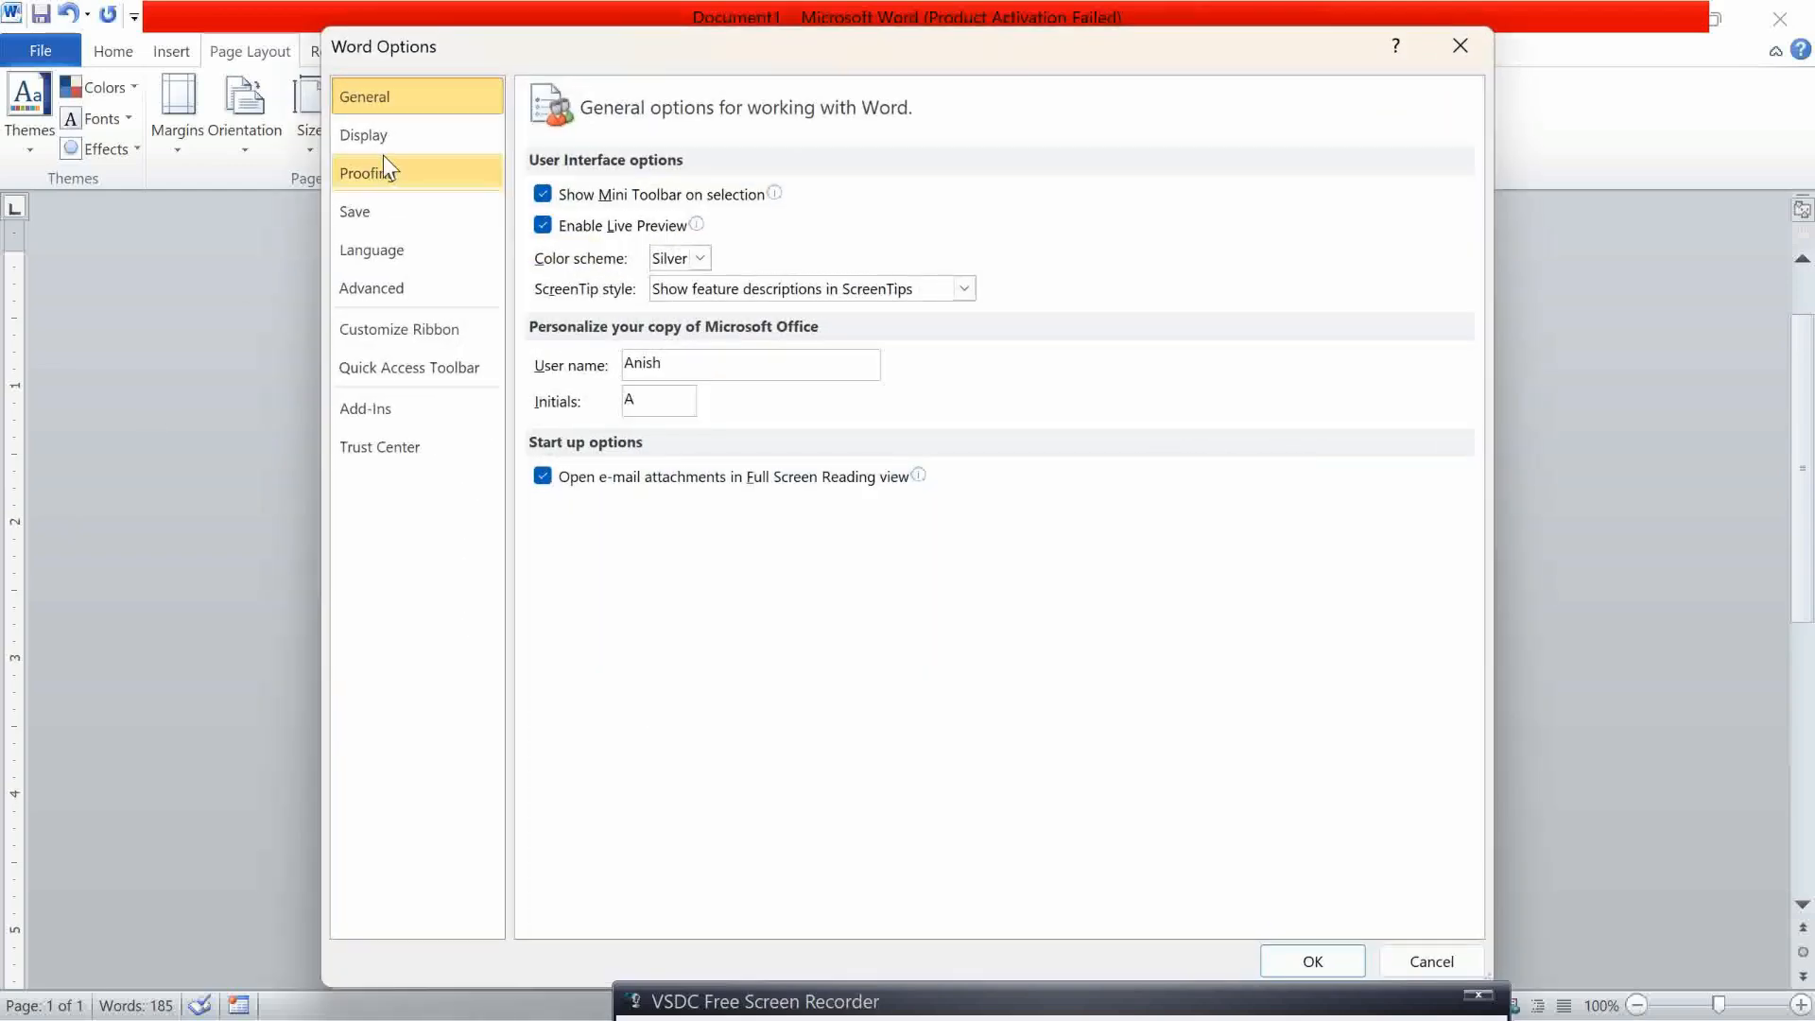
click(388, 142)
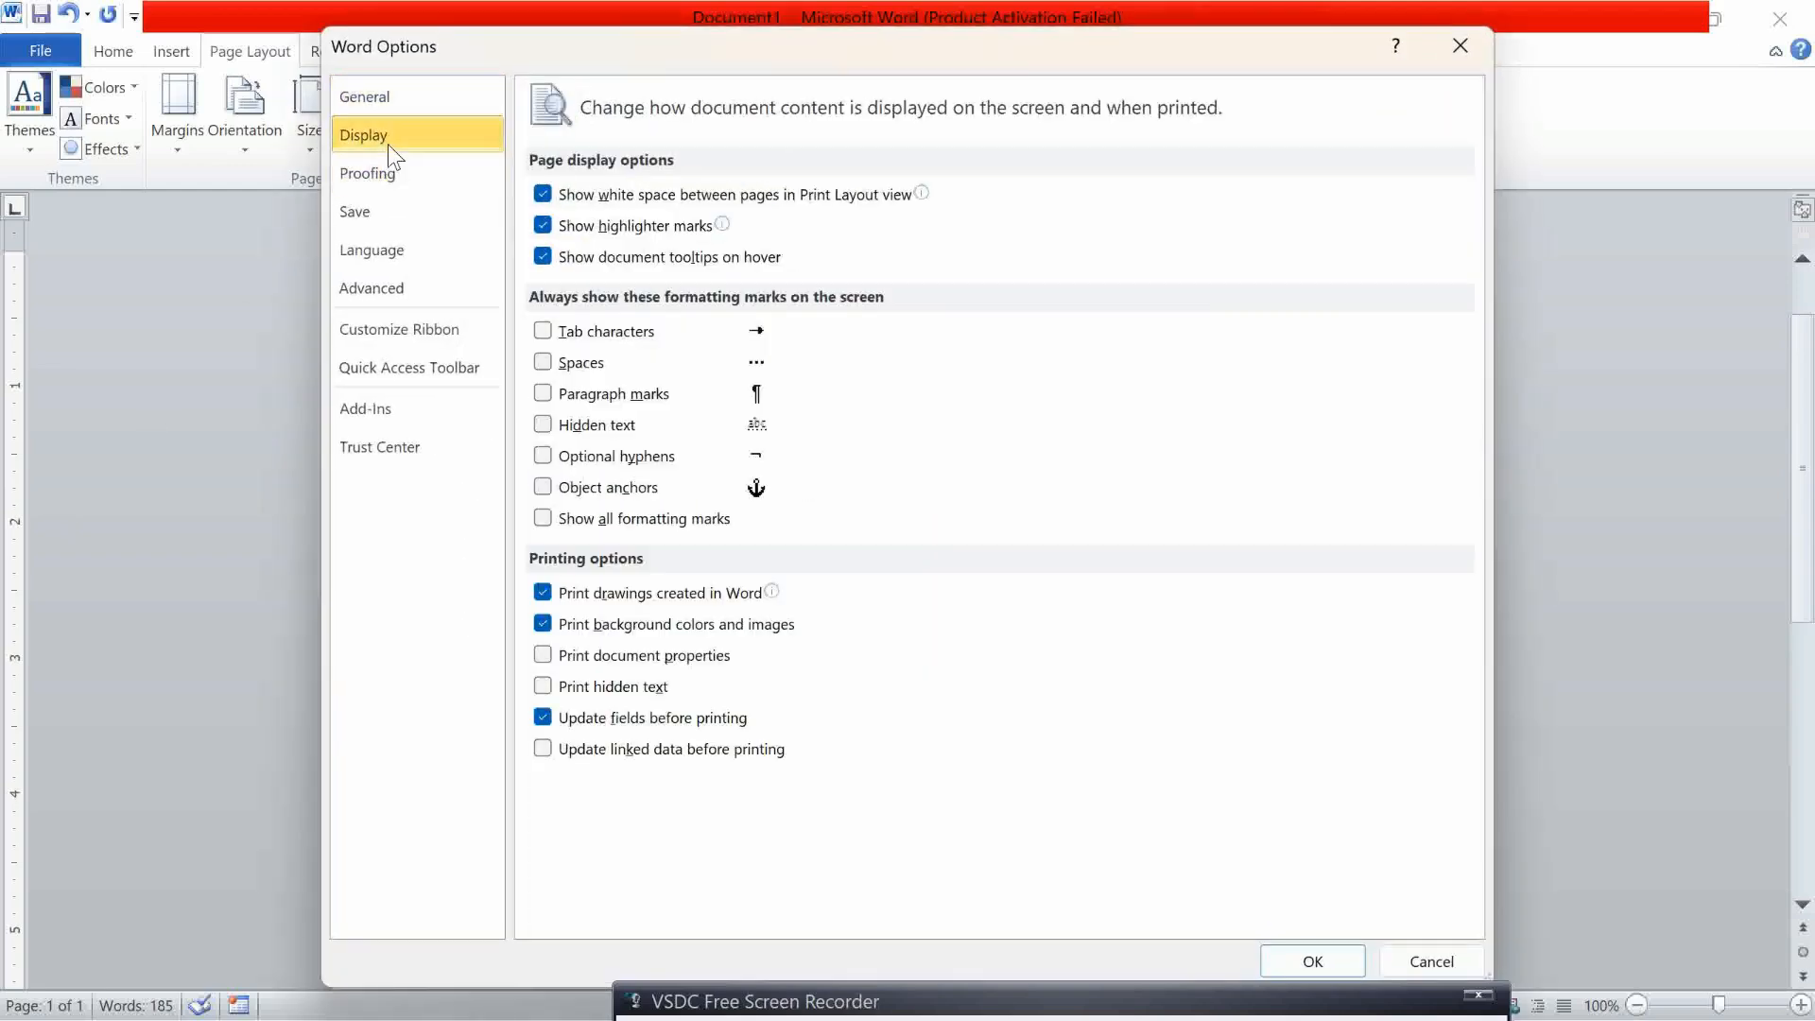
click(628, 262)
mouse_move(744, 602)
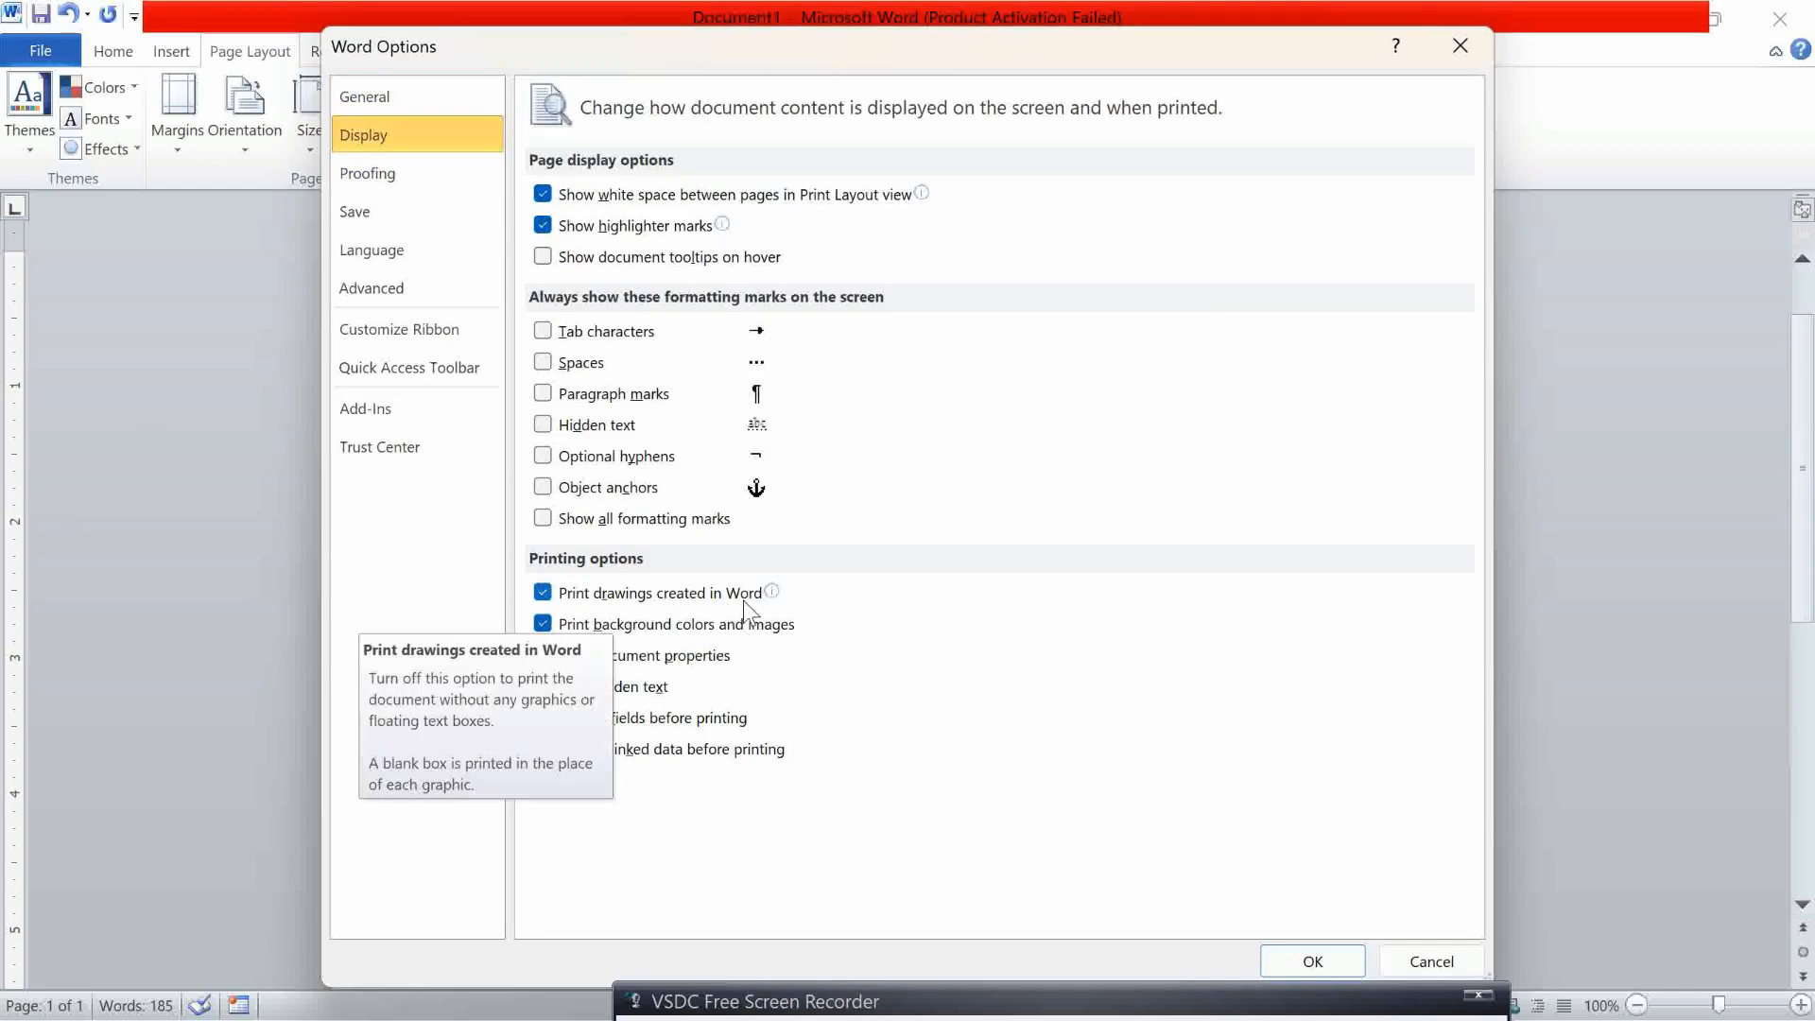
click(1329, 972)
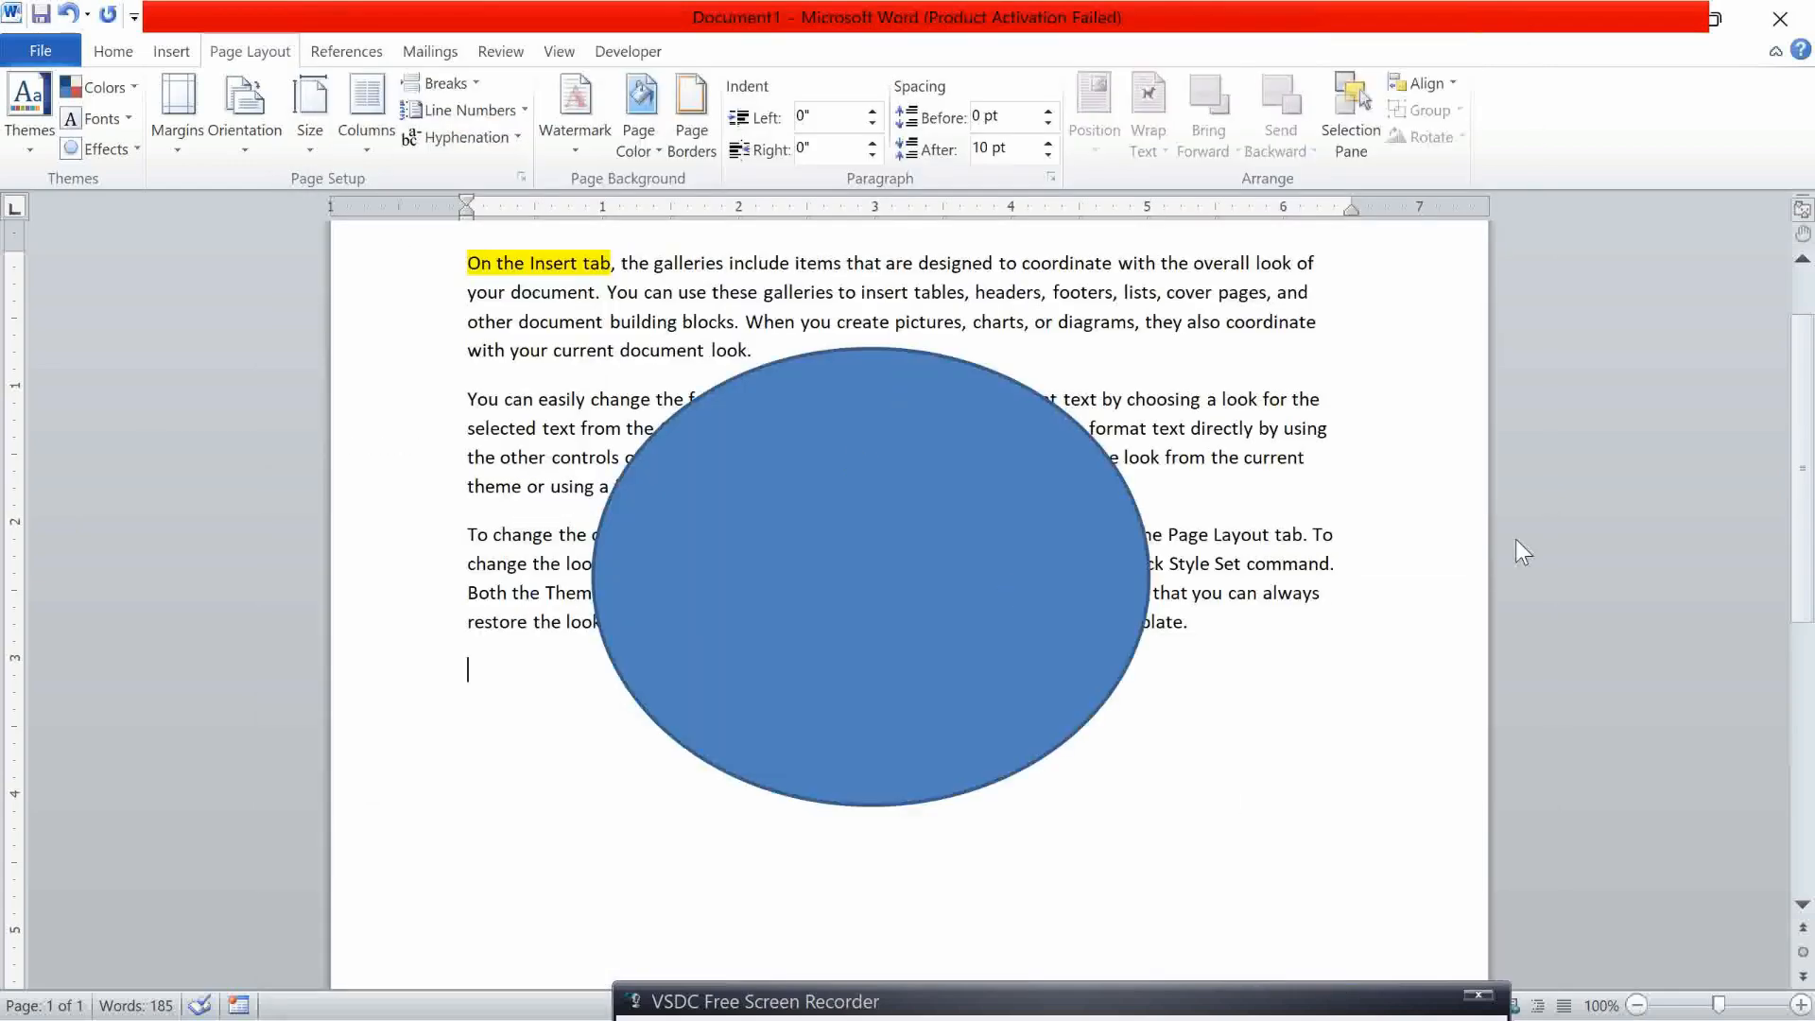
Recheck the print preview and review the display options, closing them without making changes
key(ctrl+p)
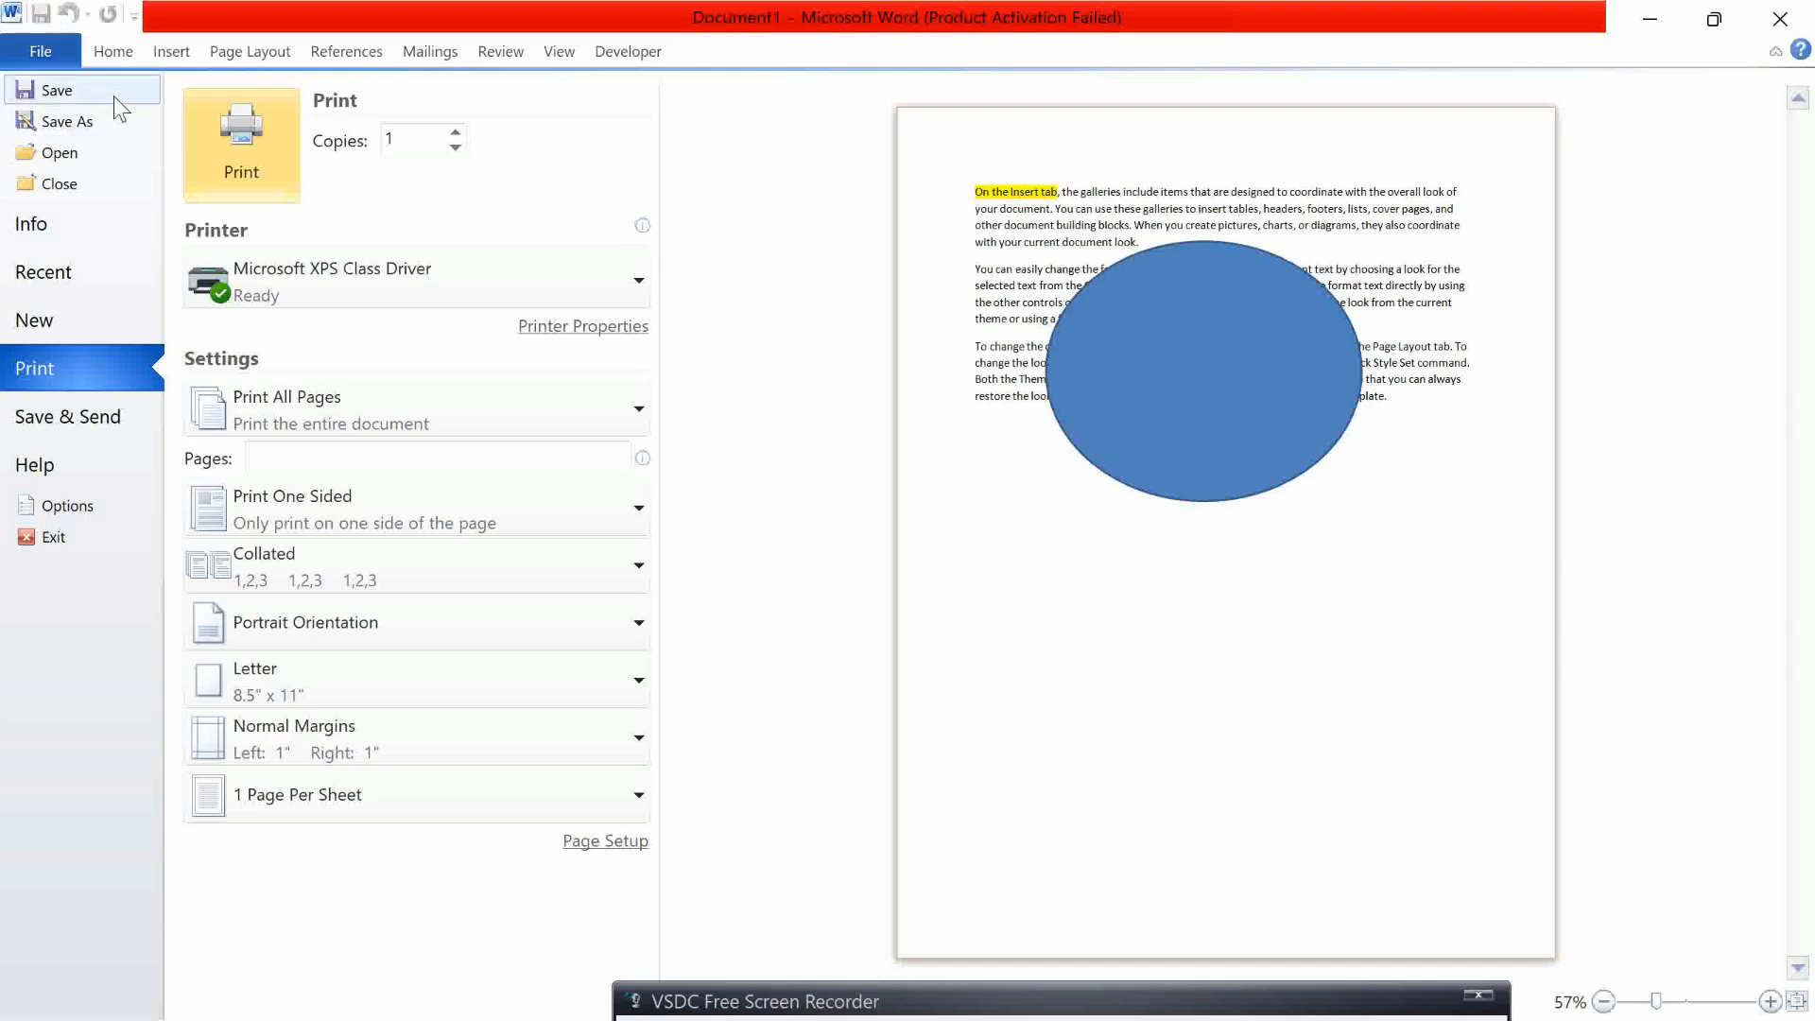
click(68, 506)
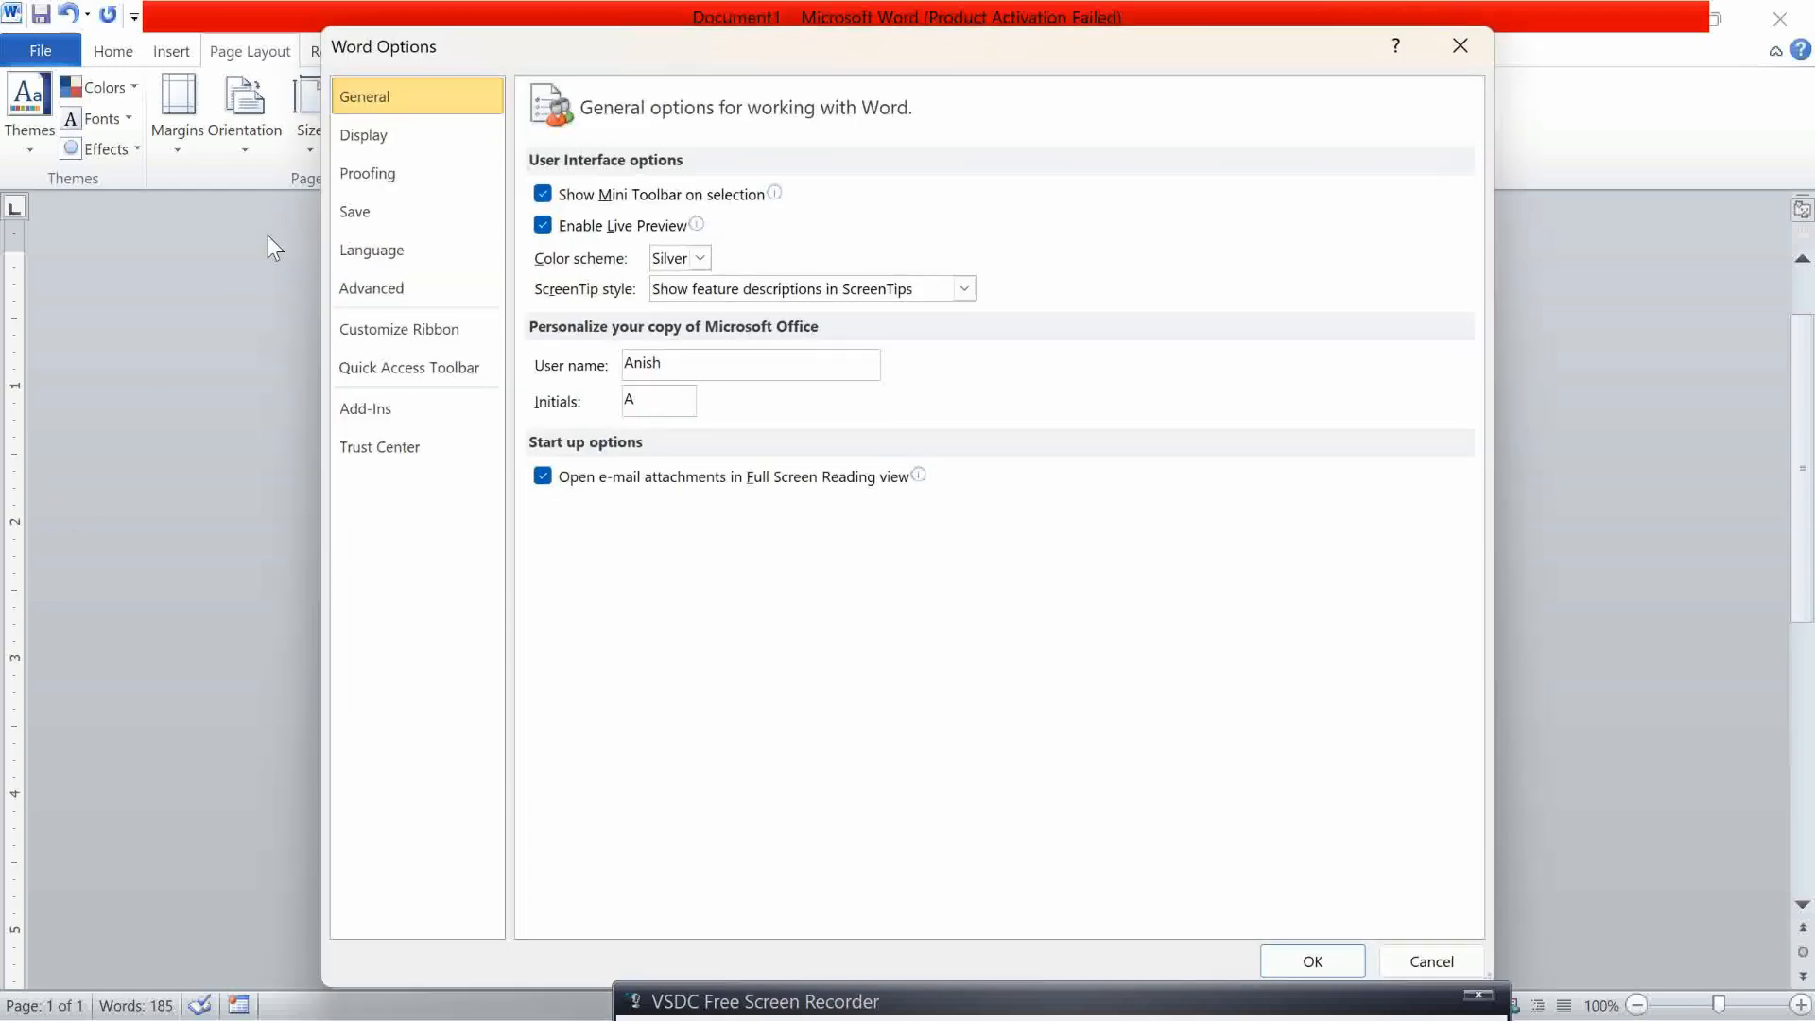
click(360, 137)
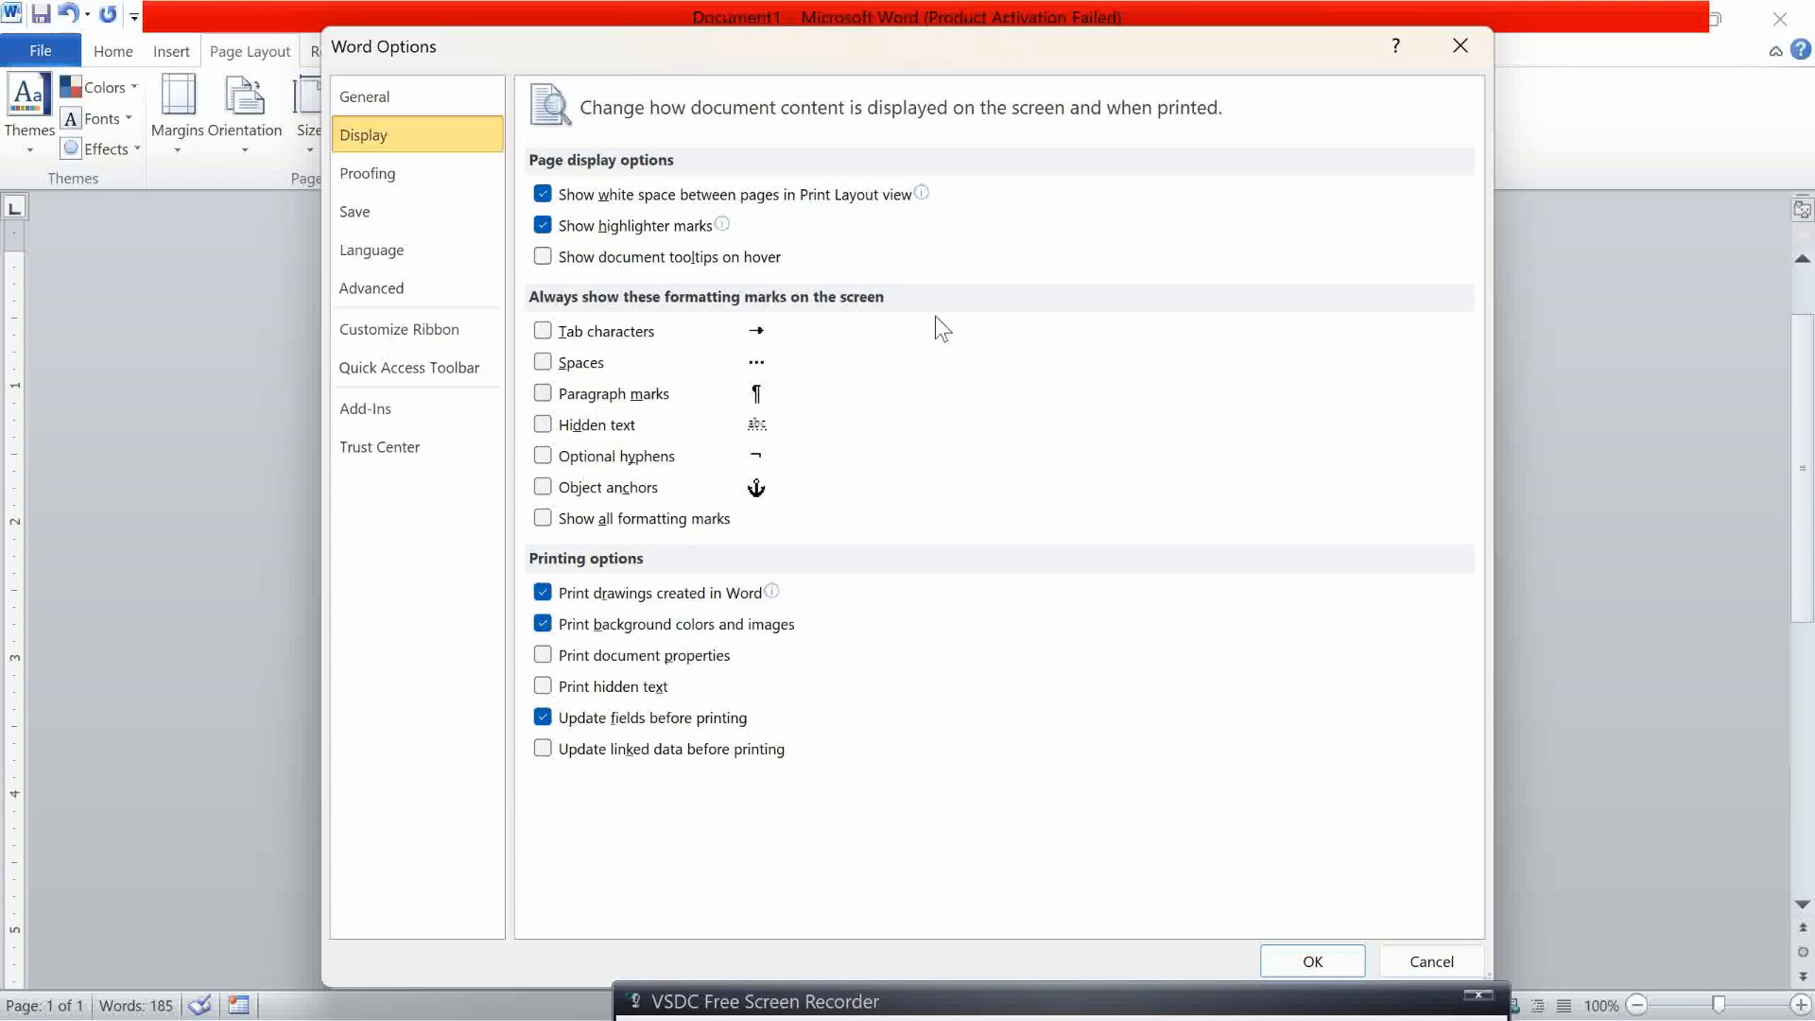
click(1460, 46)
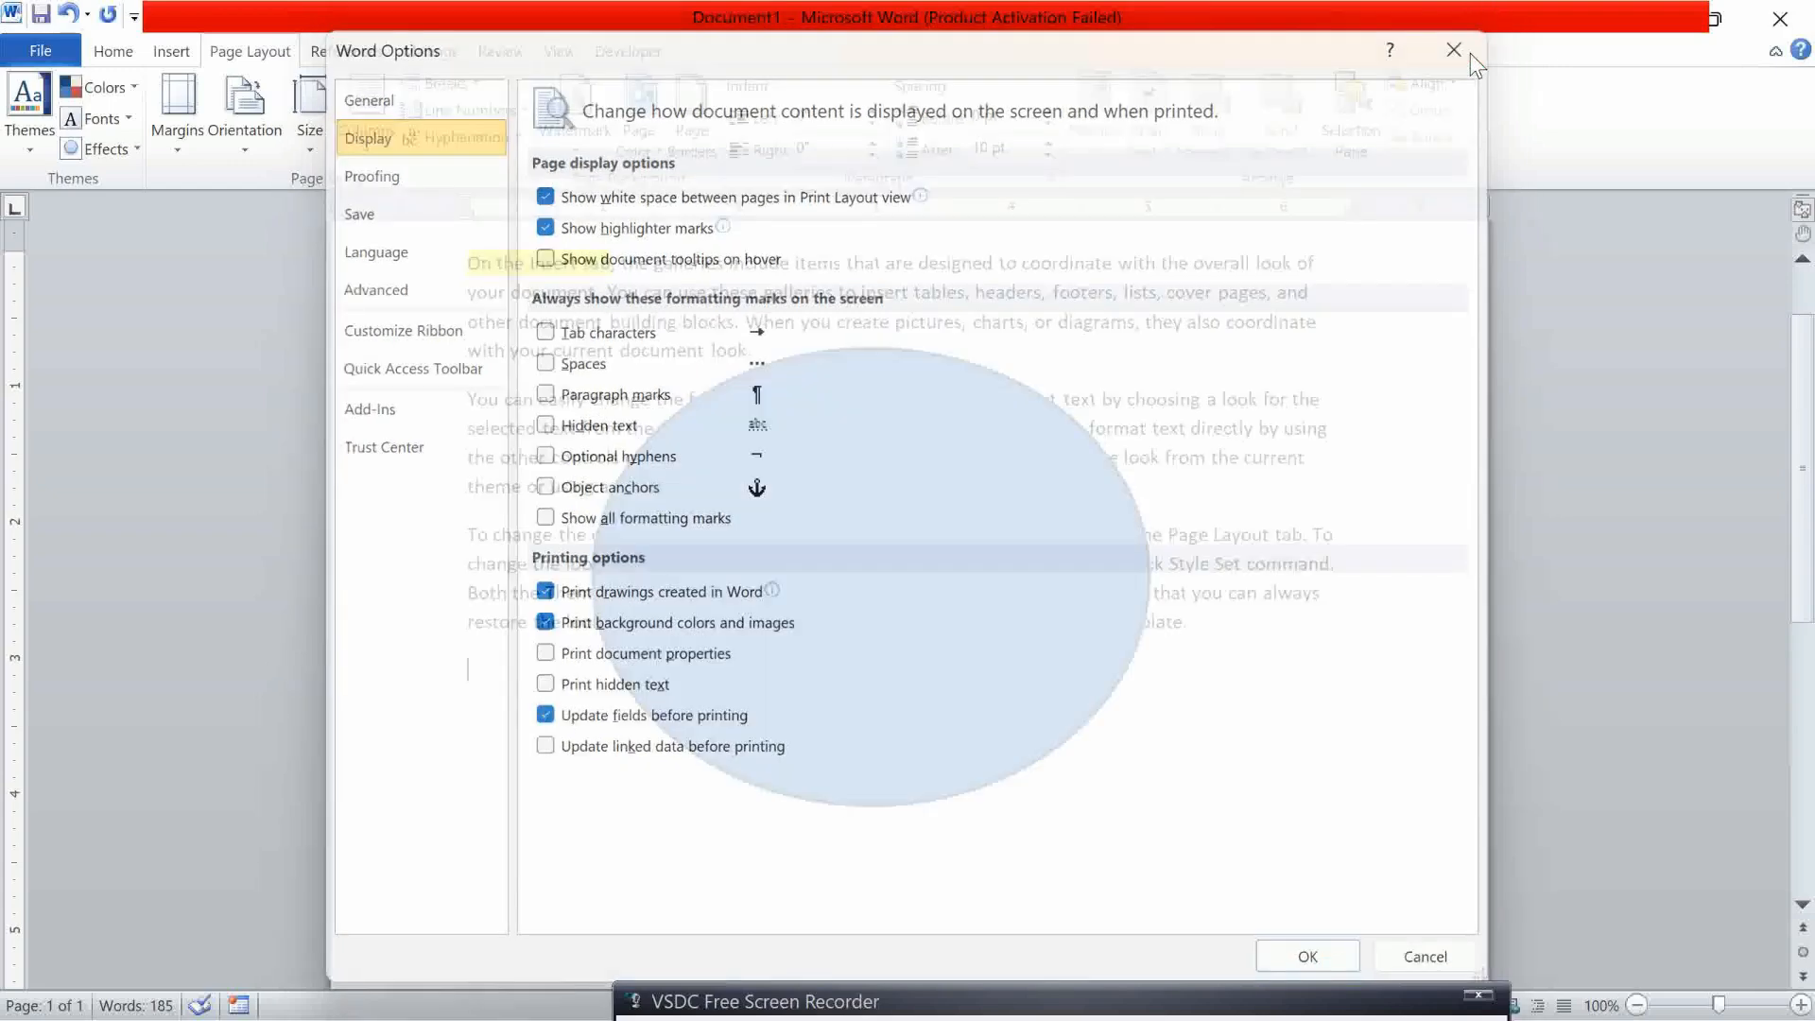
Delete the blue oval and place the cursor on the empty line below the last paragraph
click(828, 586)
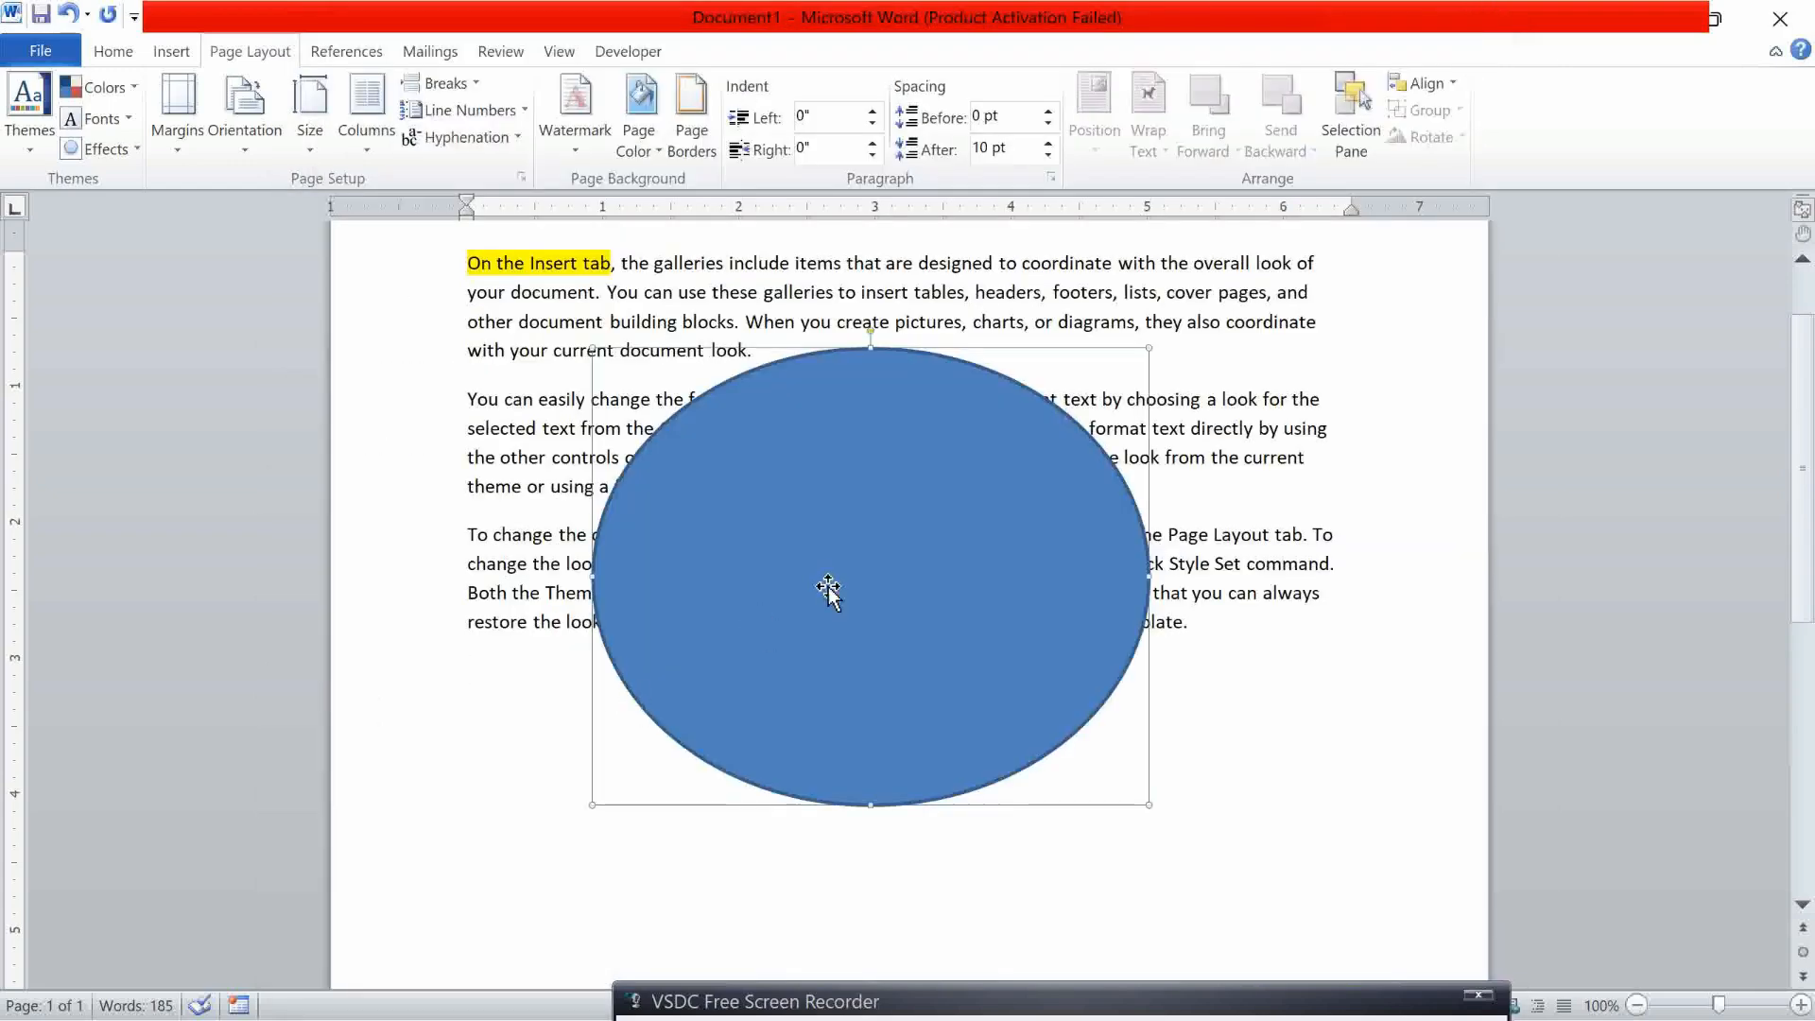
key(Delete)
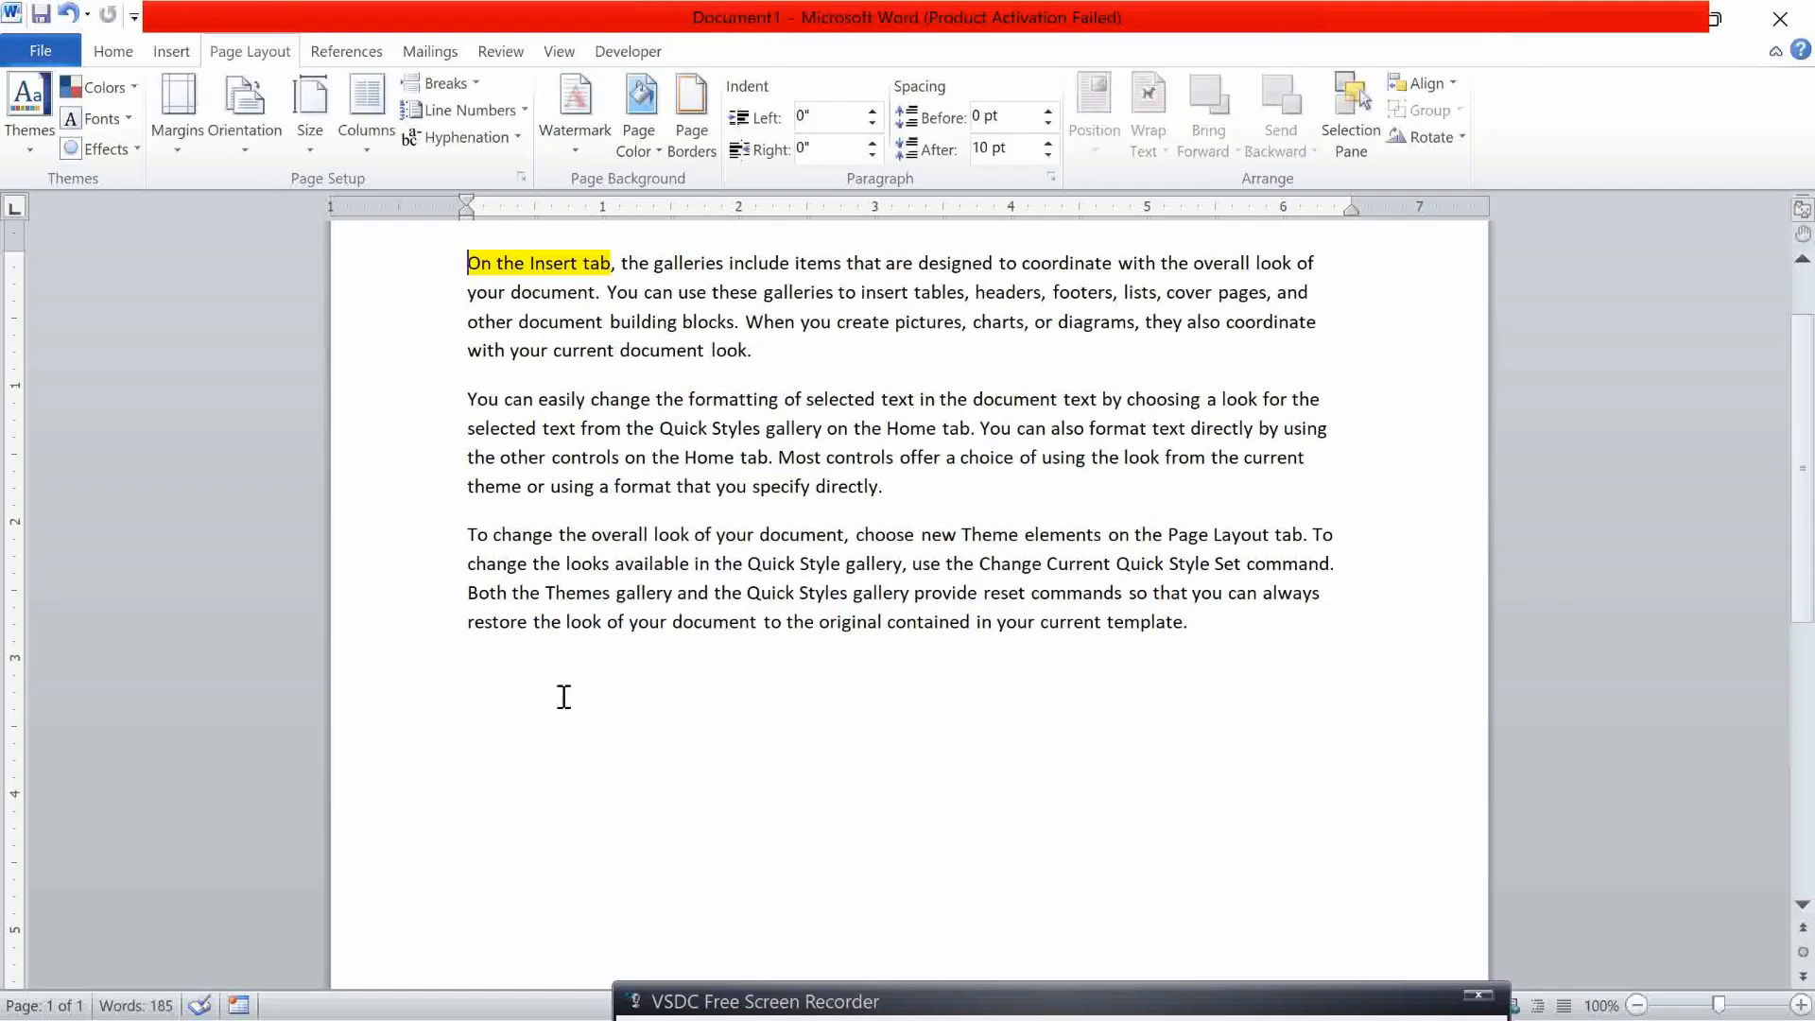
click(494, 678)
Set tab characters to always show on screen in the display options and apply the change
key(alt+t)
key(o)
key(Down)
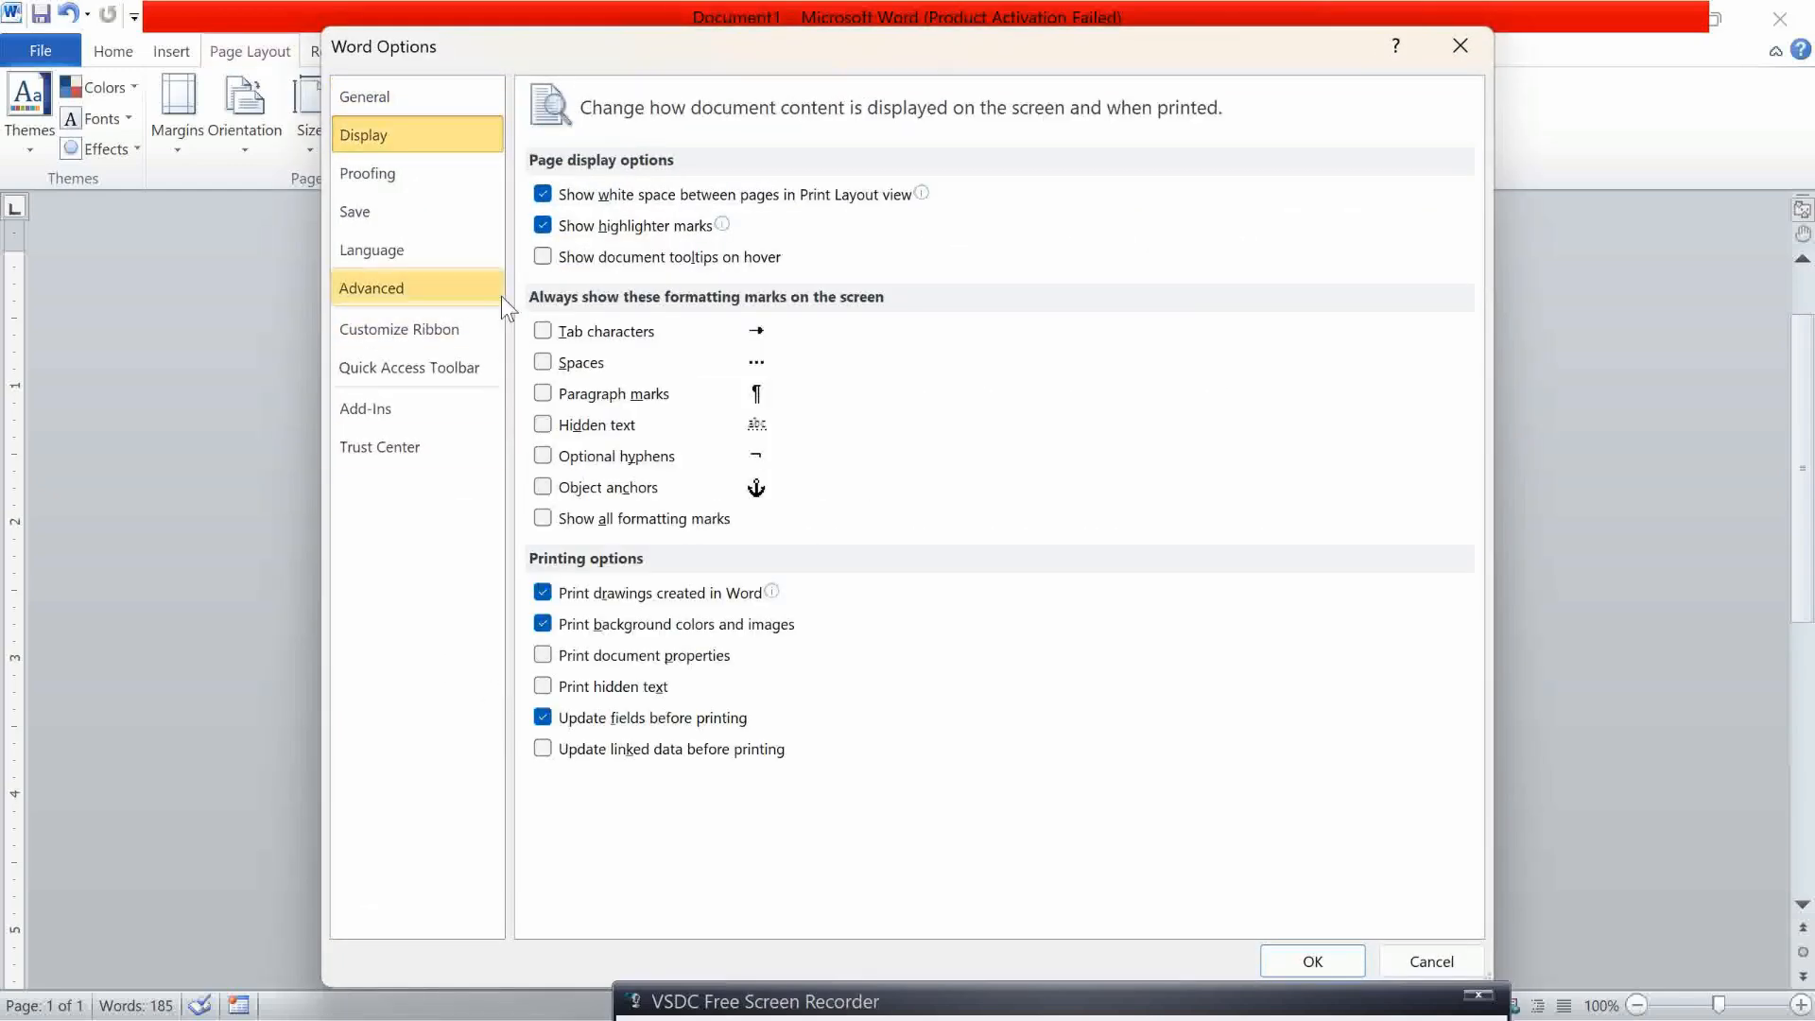
click(552, 337)
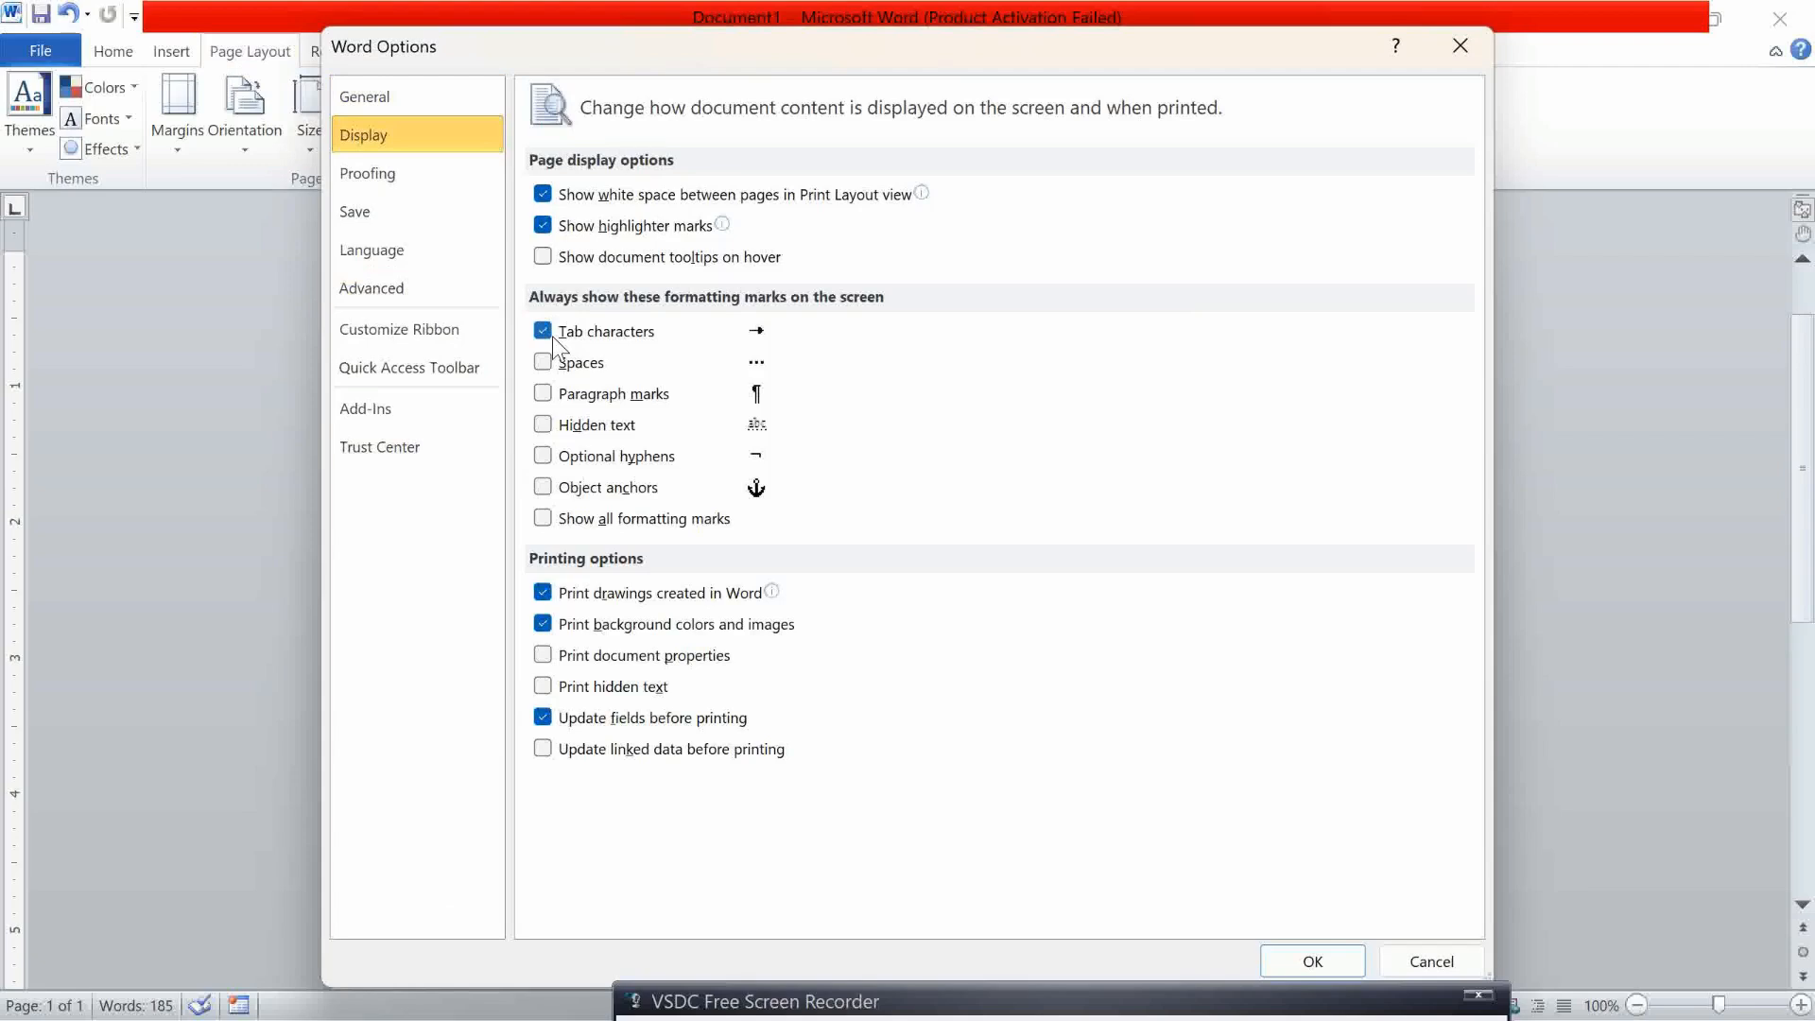
click(1313, 961)
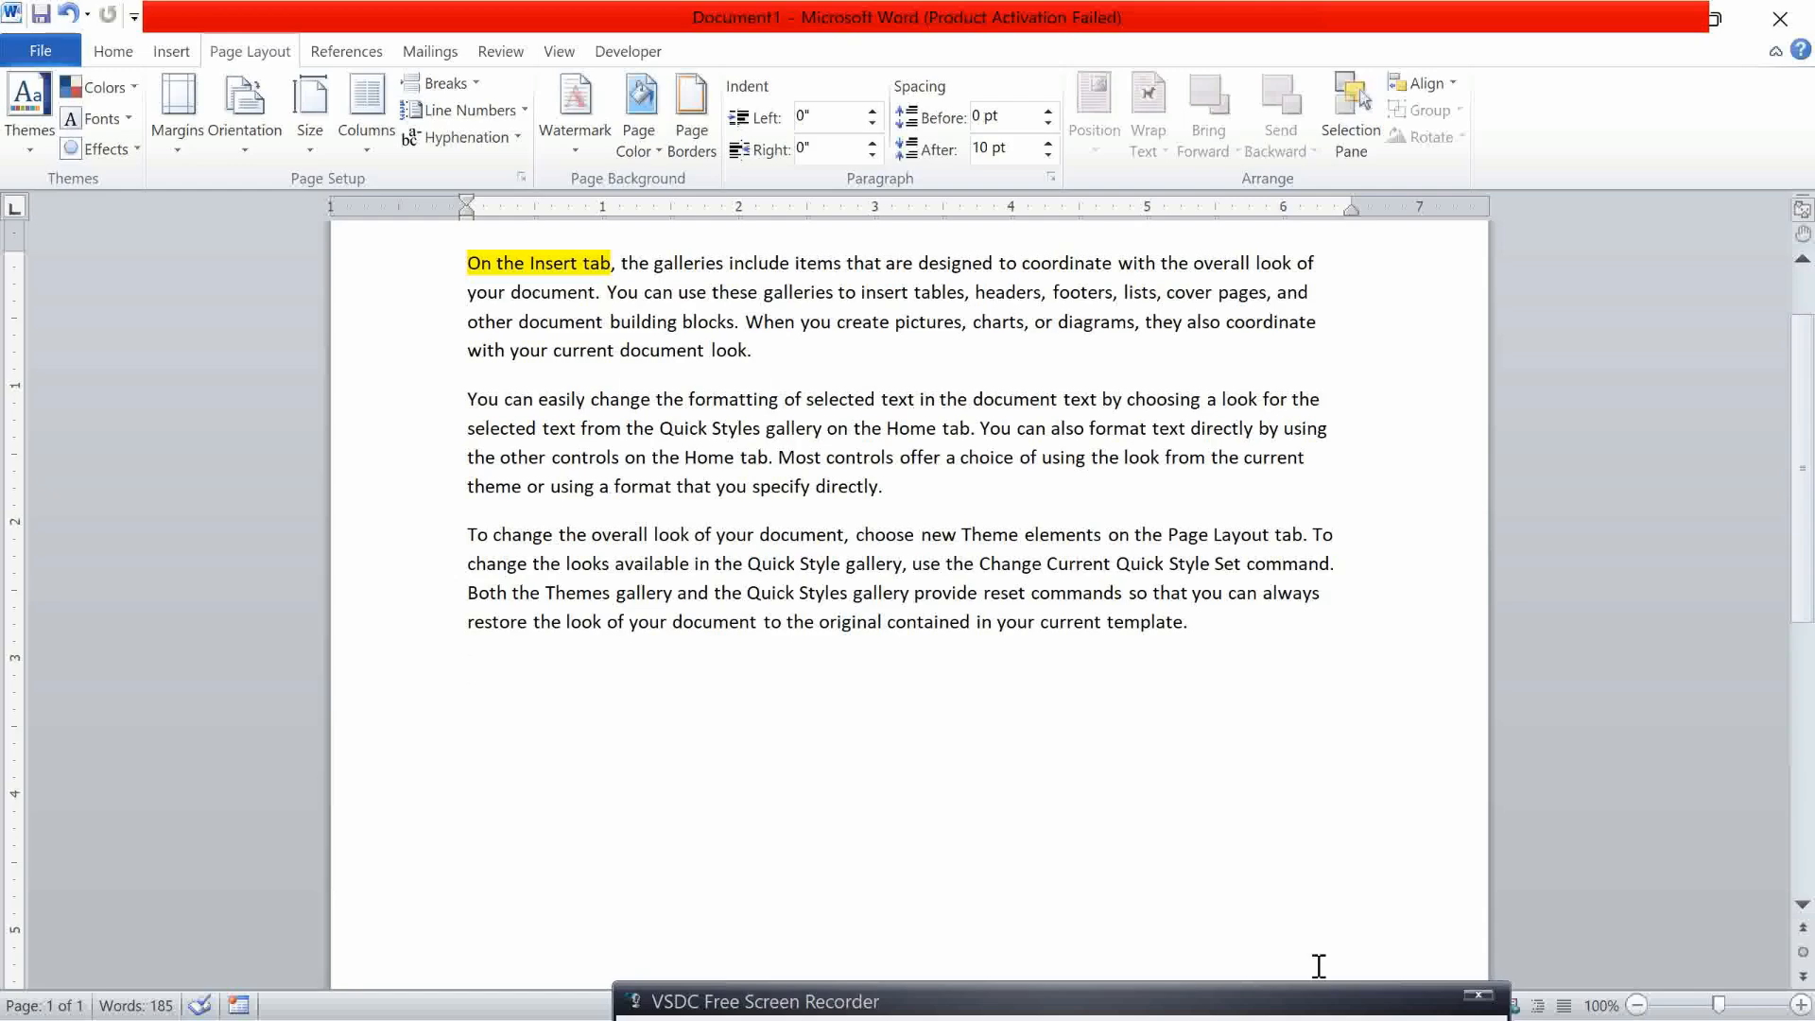
Insert a run of tabs on the empty line below the last paragraph, reaching about the 3.5-inch mark
key(Tab)
key(Tab)
key(Tab)
key(Tab)
key(Tab)
key(Tab)
Stop always showing tab characters on screen in the display options and apply the change
key(alt+f)
key(t)
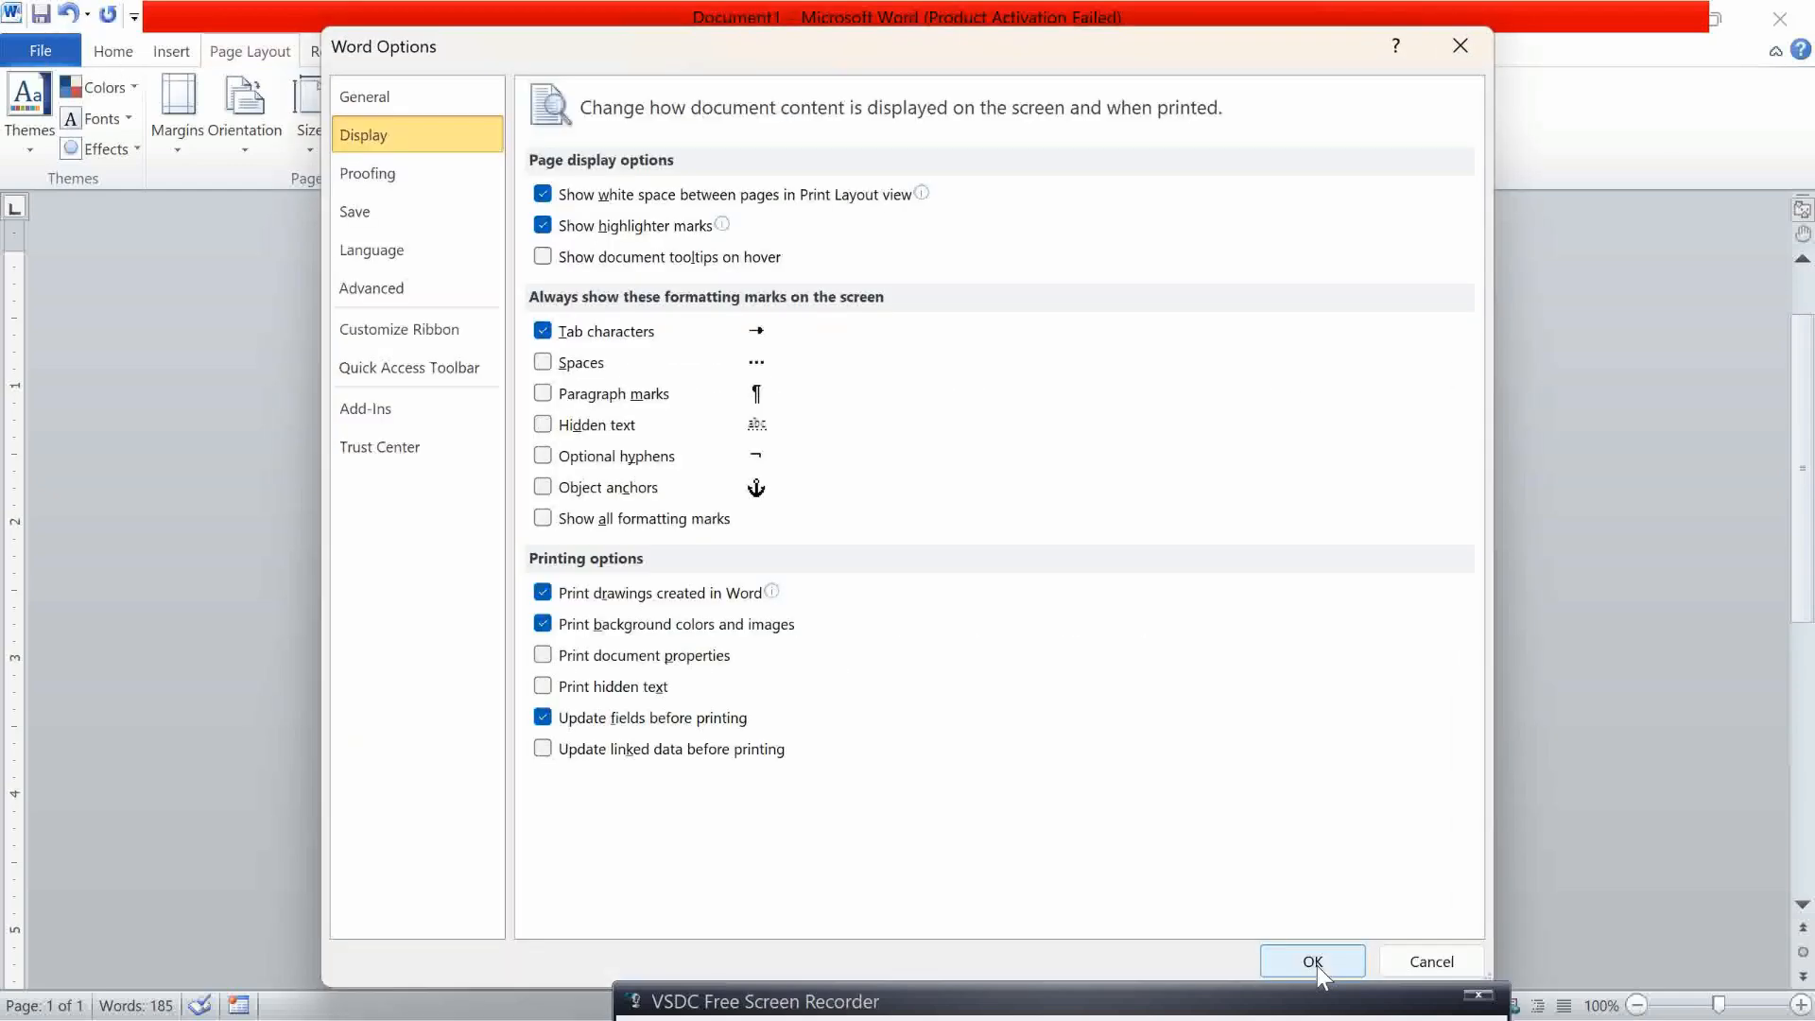
click(619, 341)
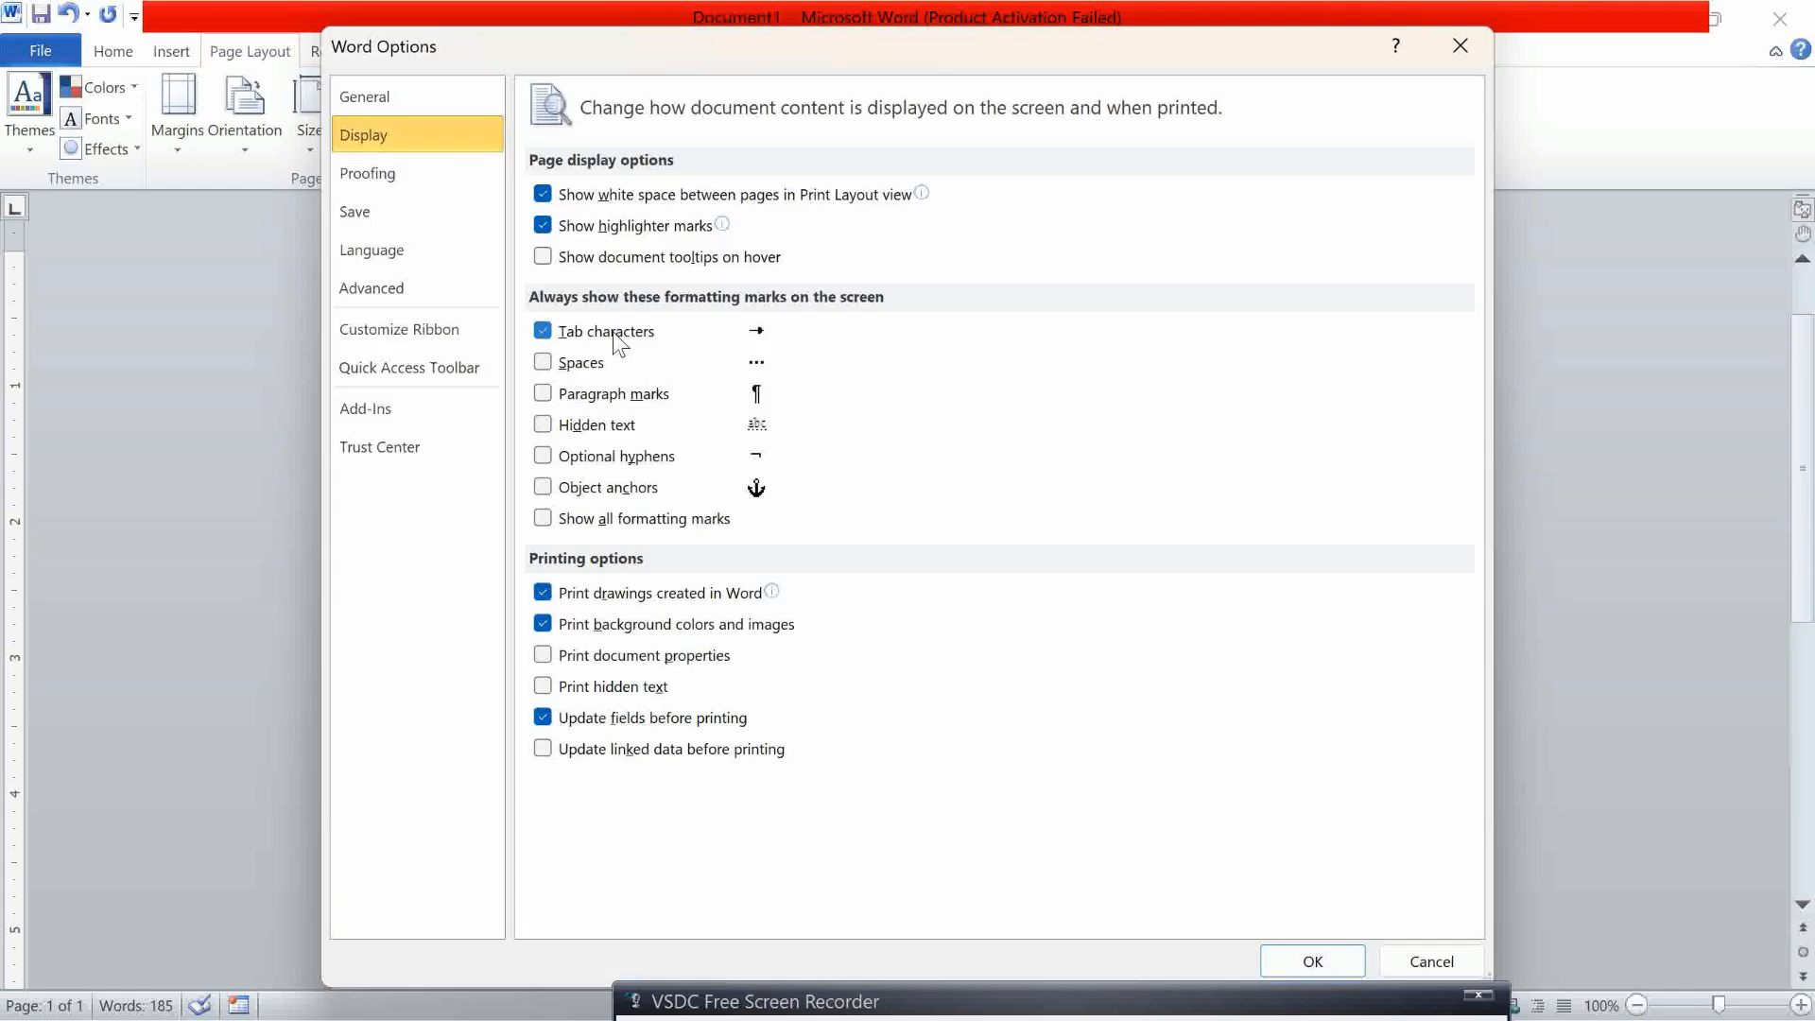
click(1320, 950)
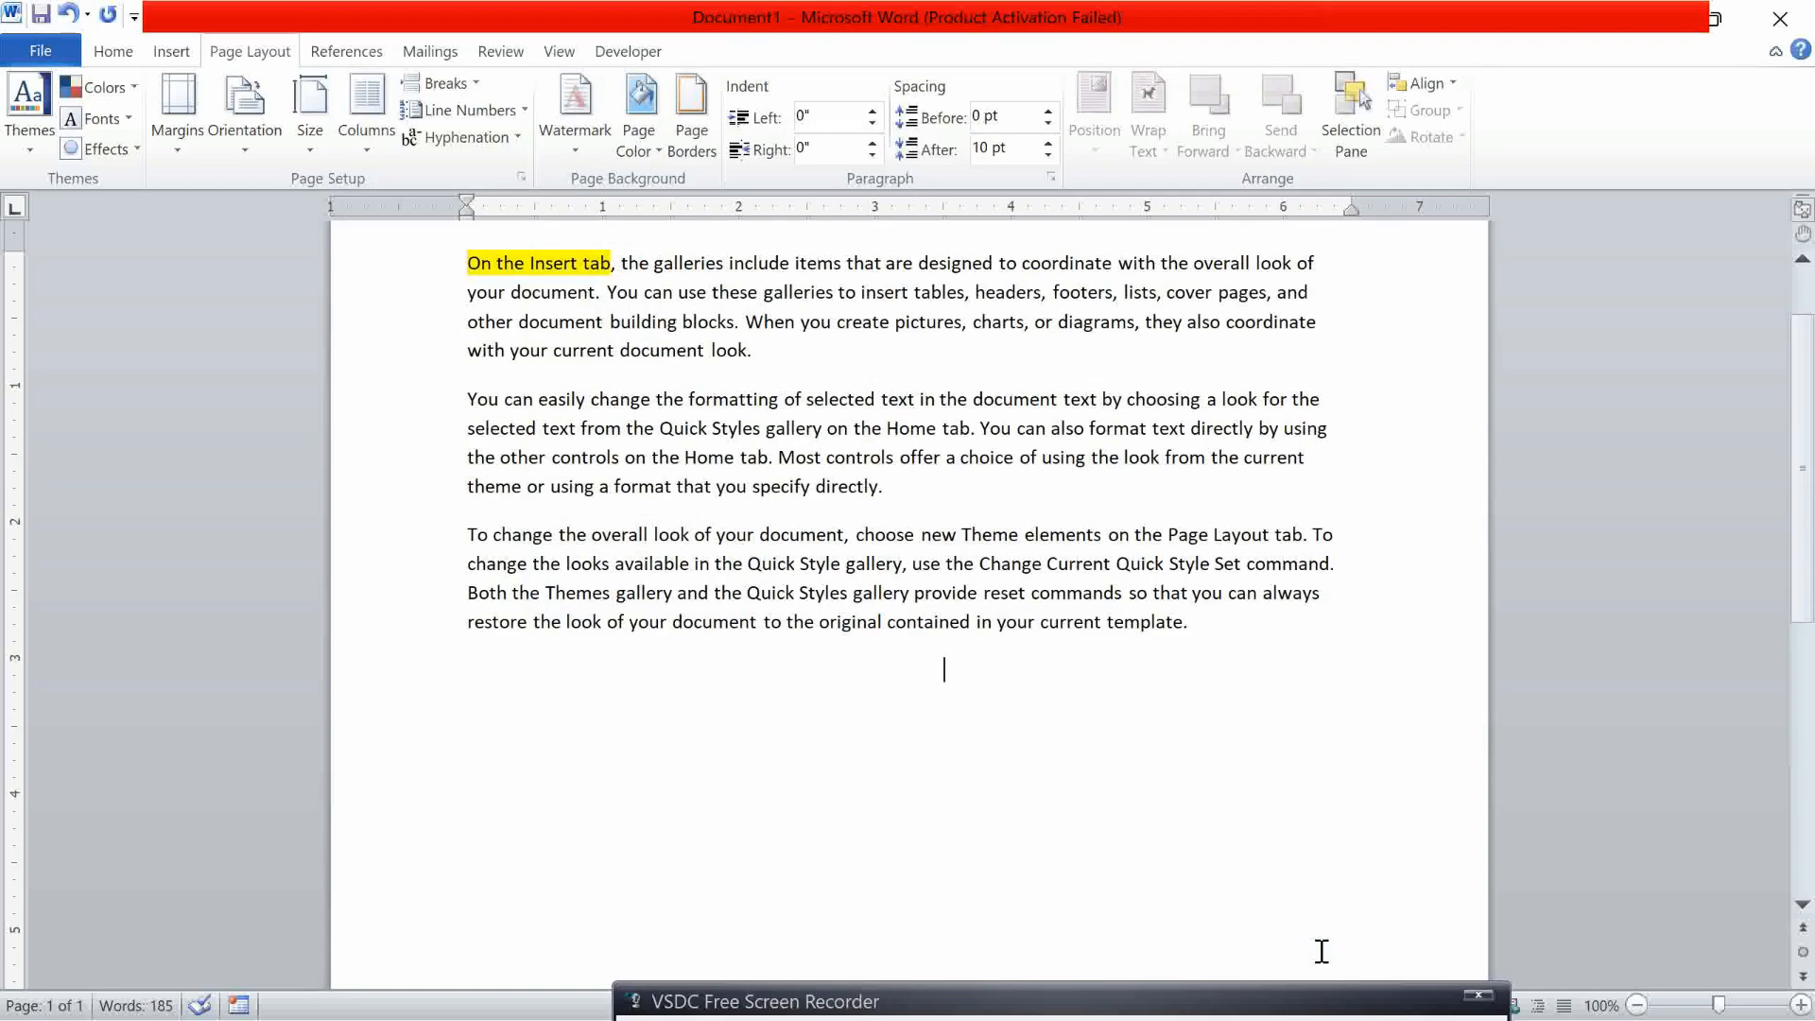
Disable "Print background colors and images" in the display options and apply the change
key(alt)
key(f)
key(t)
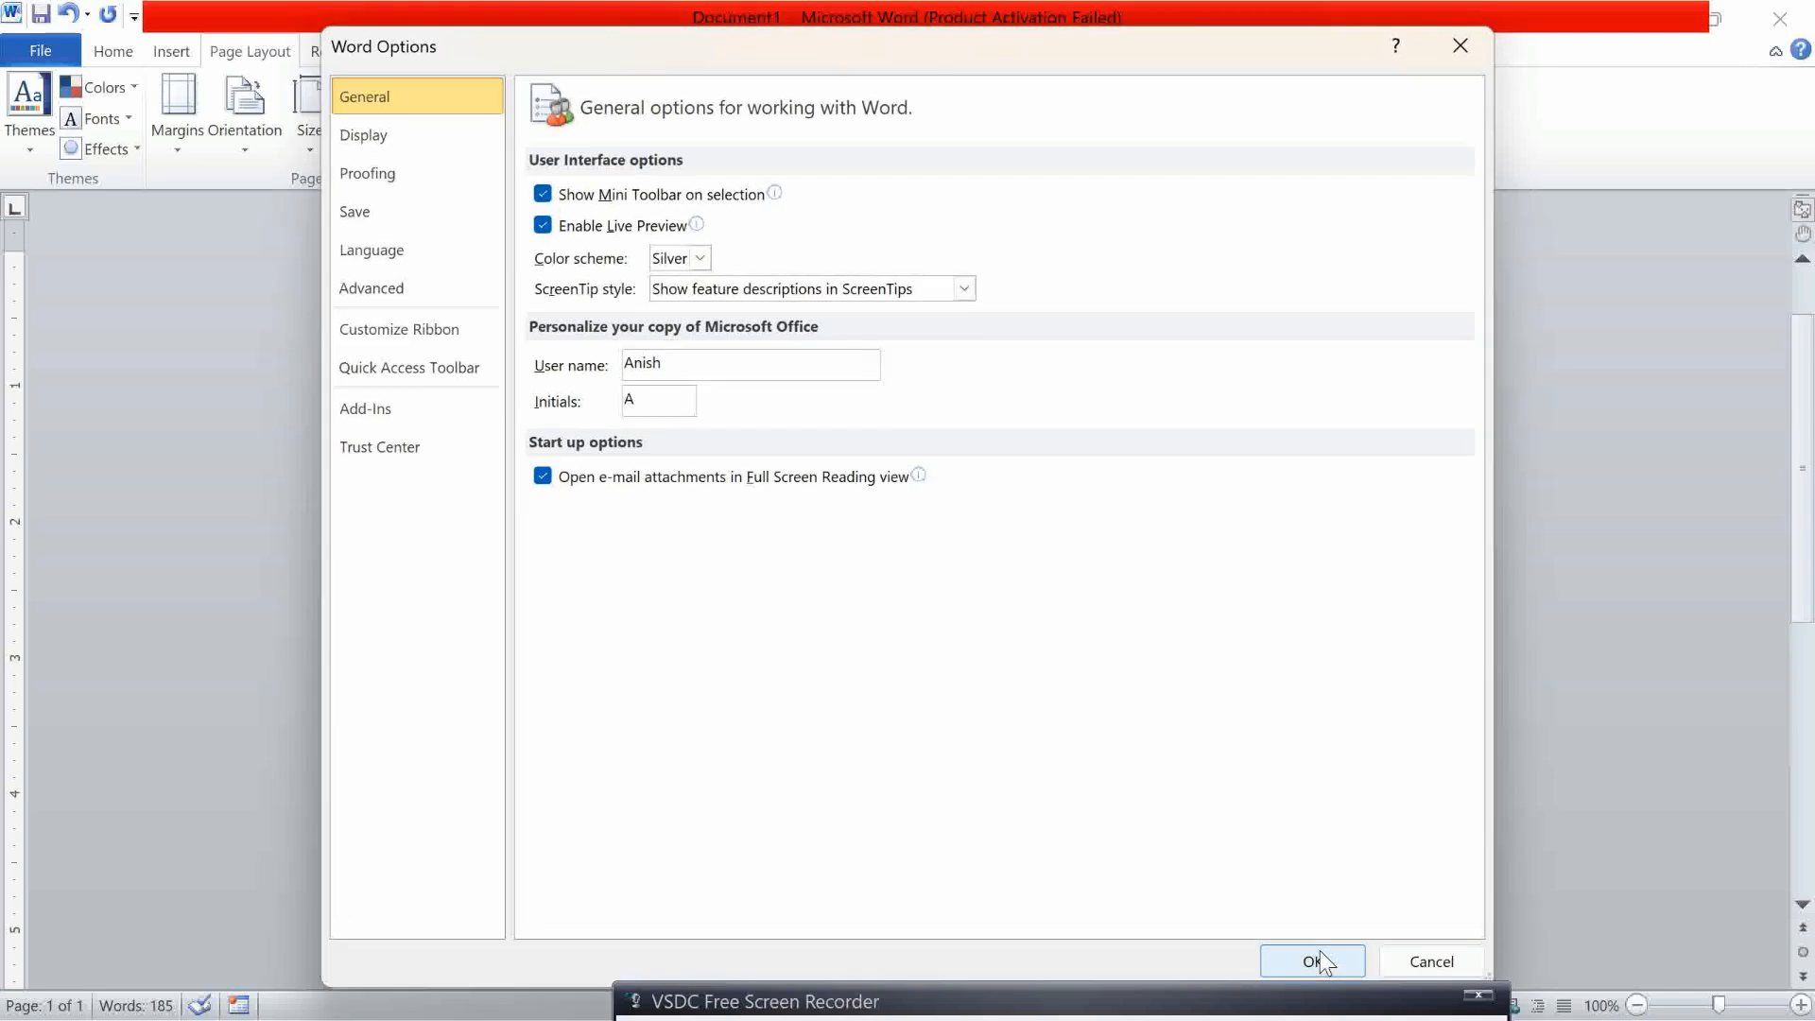
key(Down)
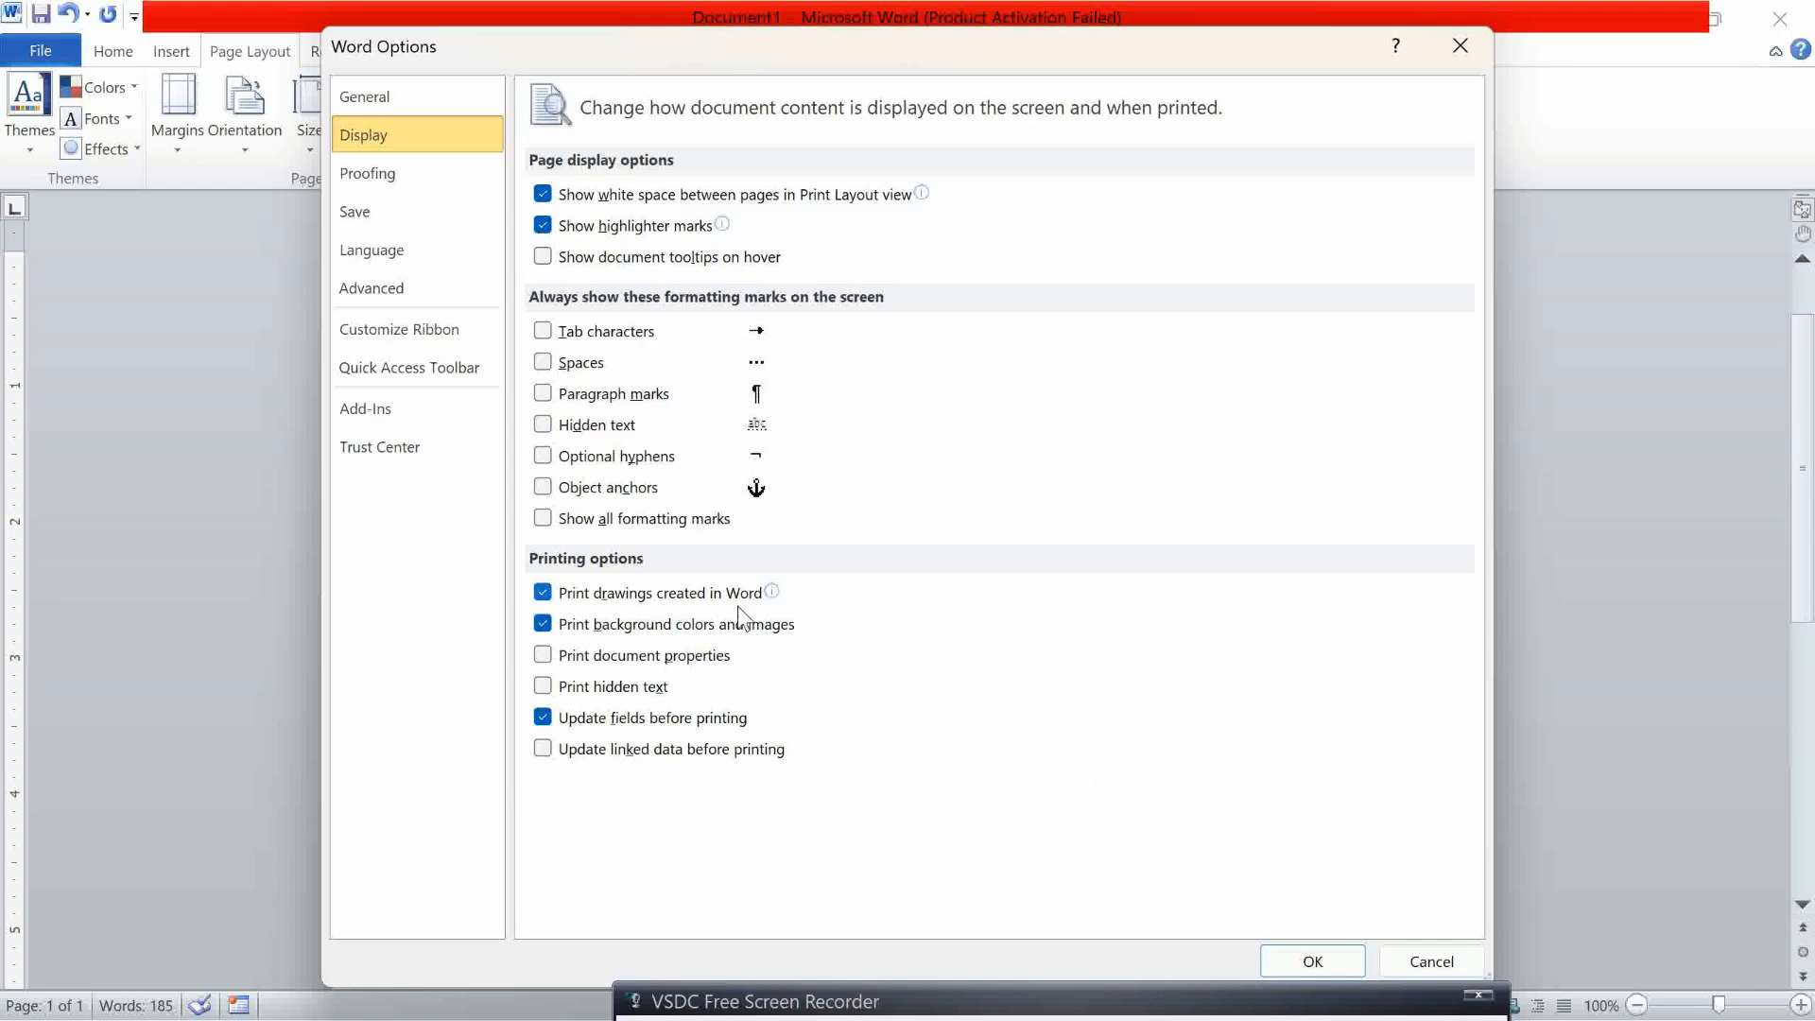
mouse_move(737, 607)
click(750, 613)
click(1329, 958)
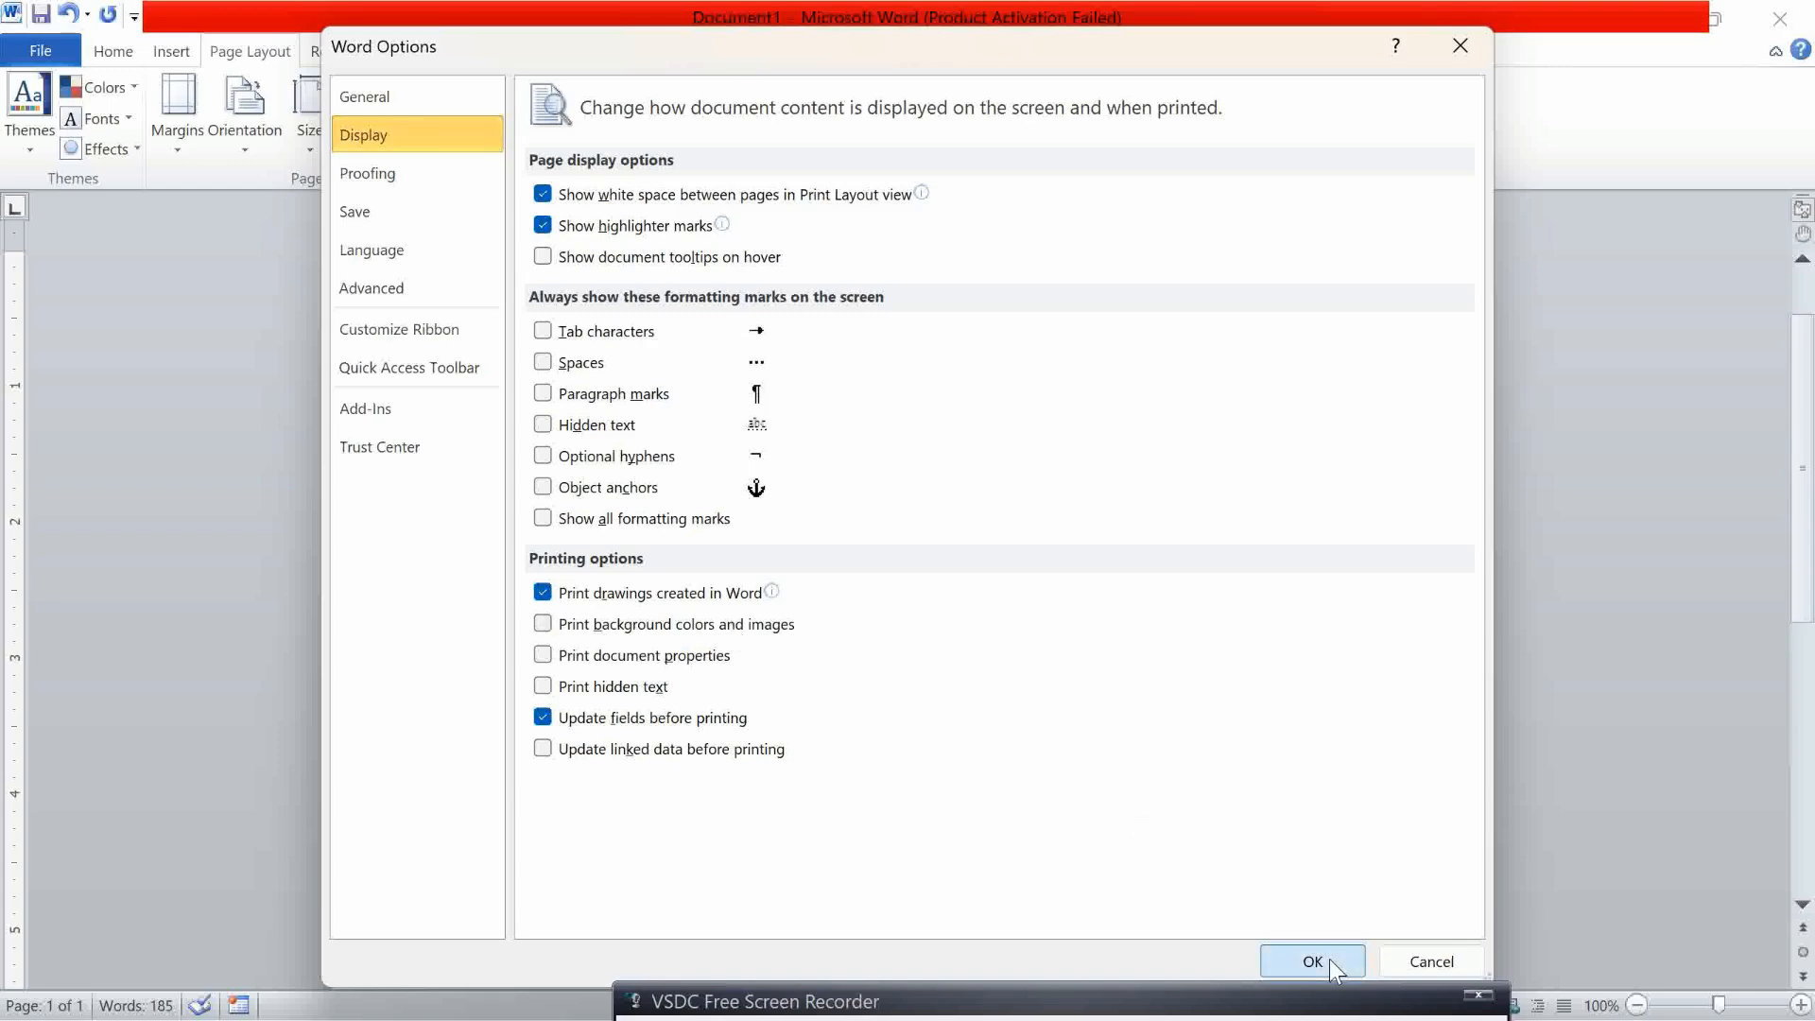
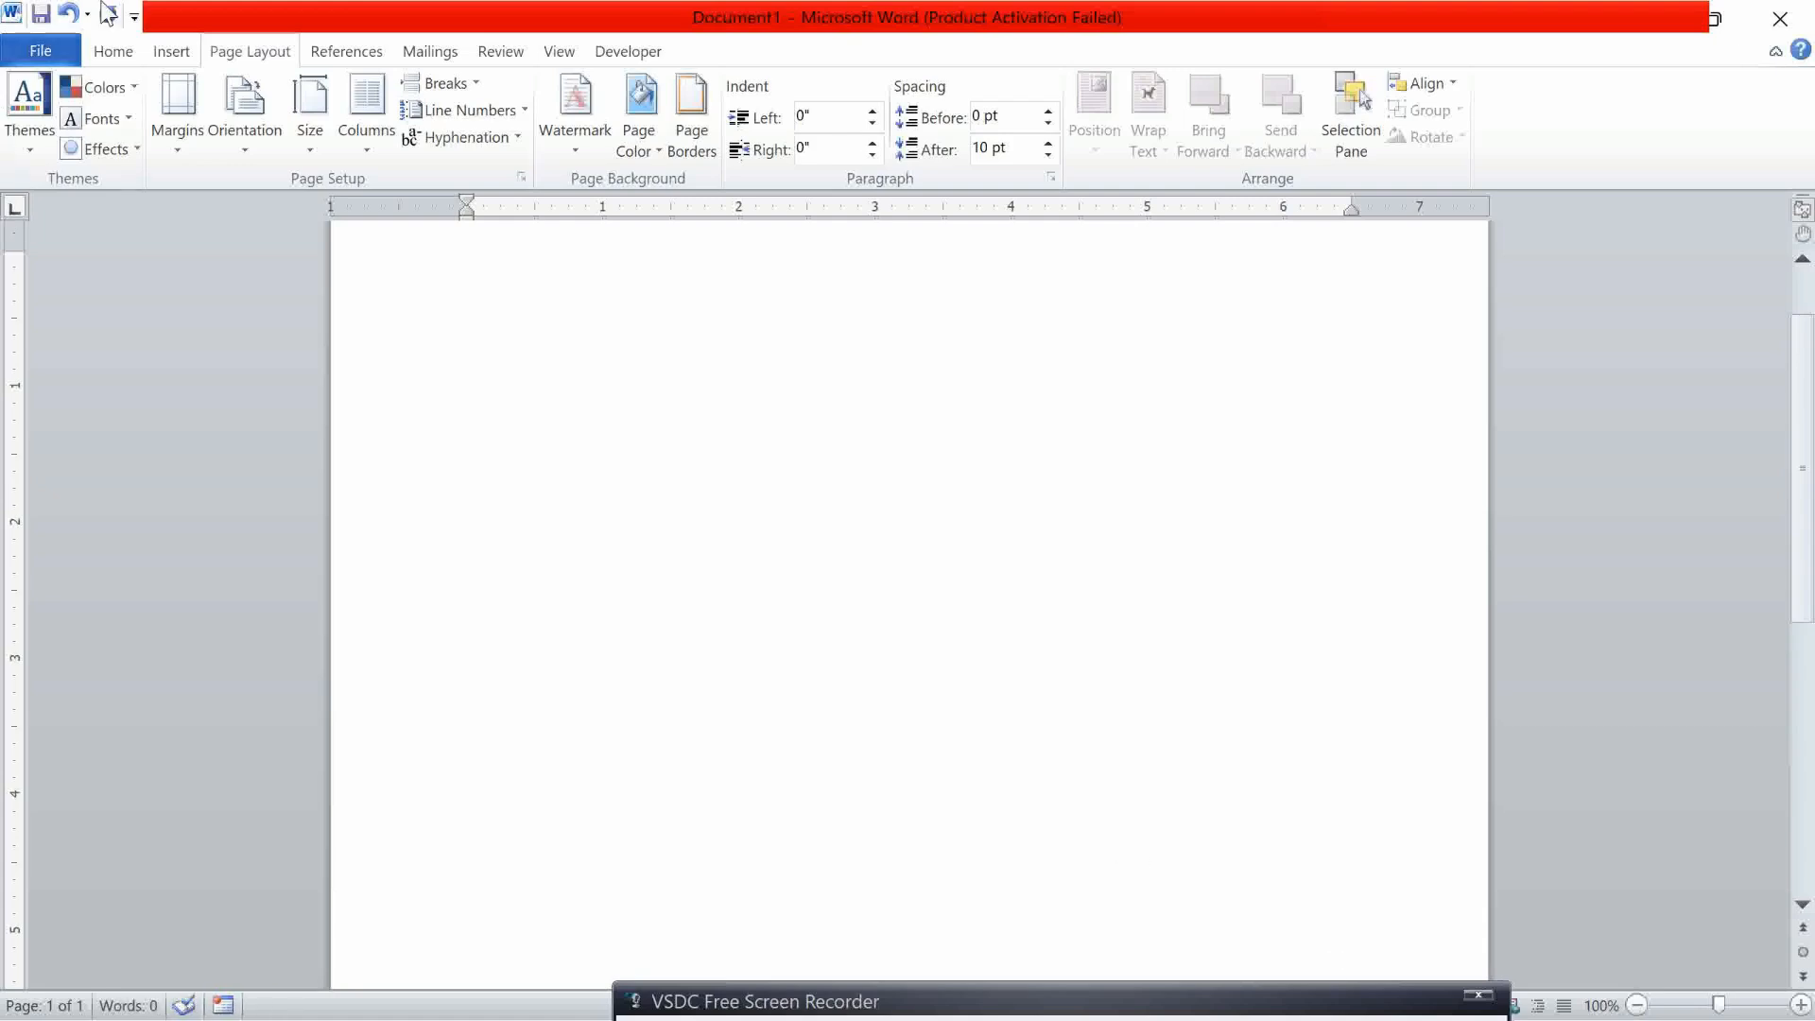
Draw a rounded rectangle about 3.9 inches wide and 2.2 inches high on the blank page and open its print preview
click(176, 51)
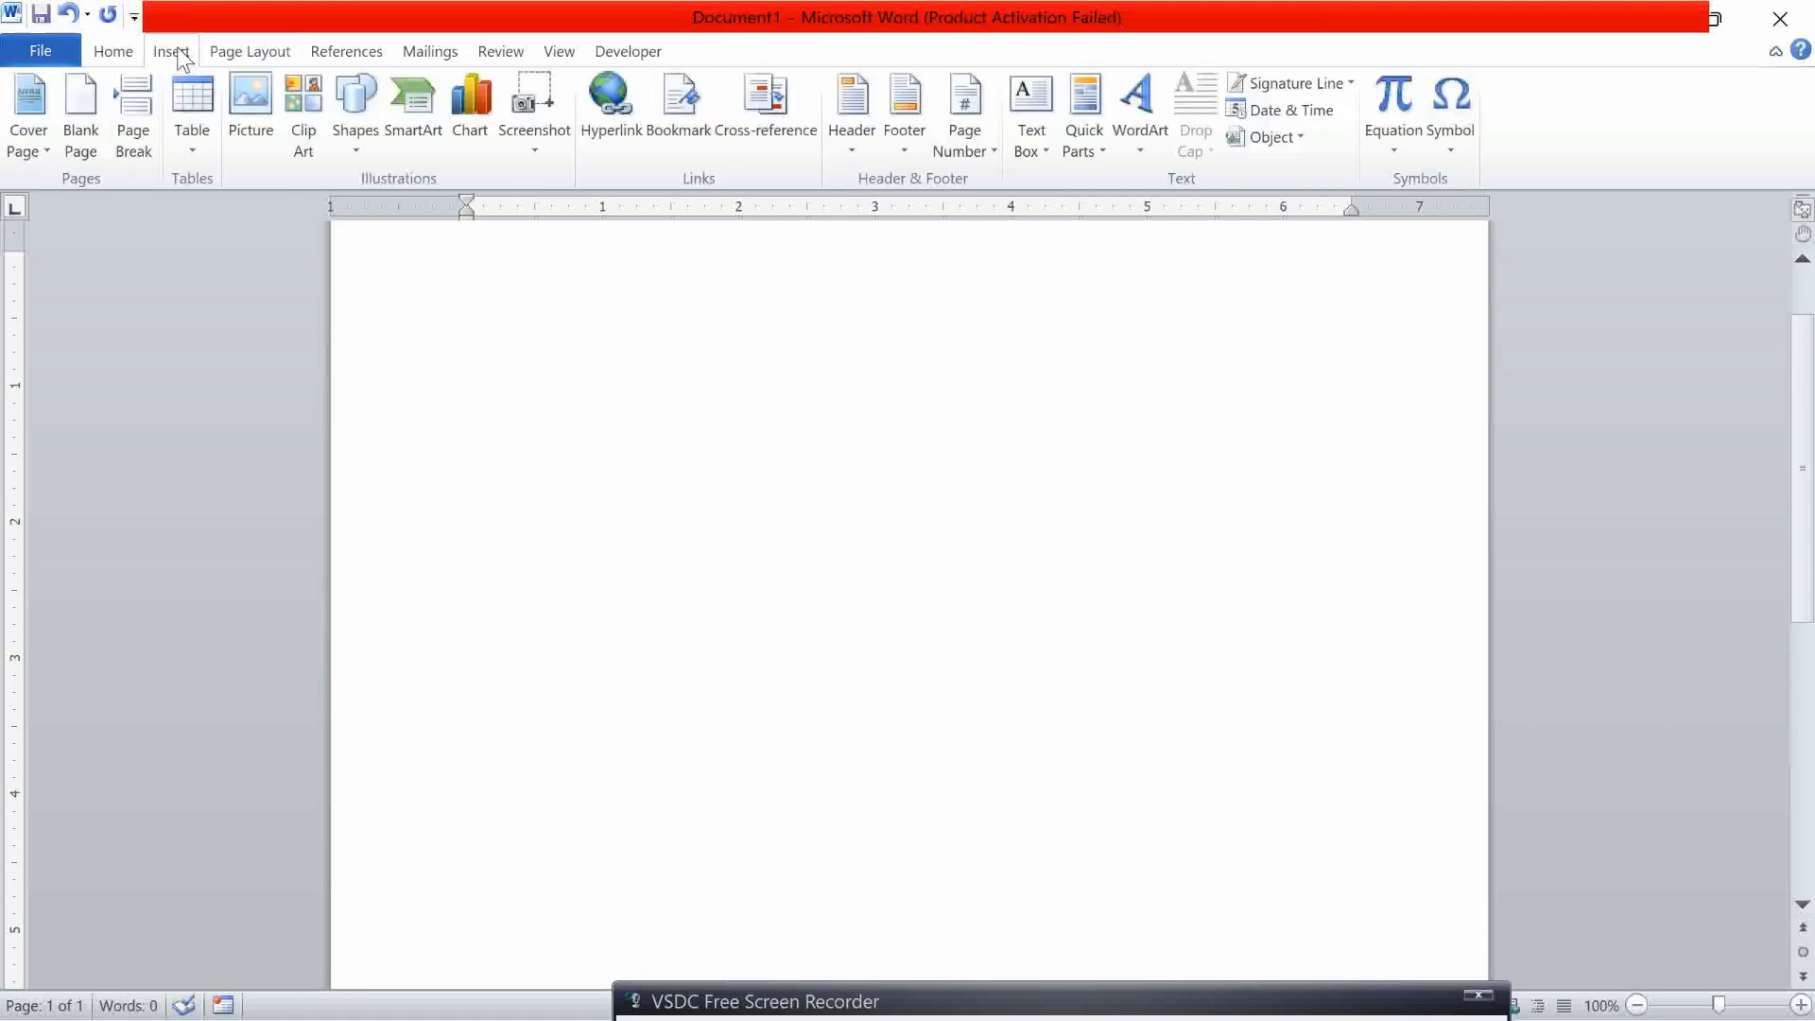
click(340, 145)
click(225, 204)
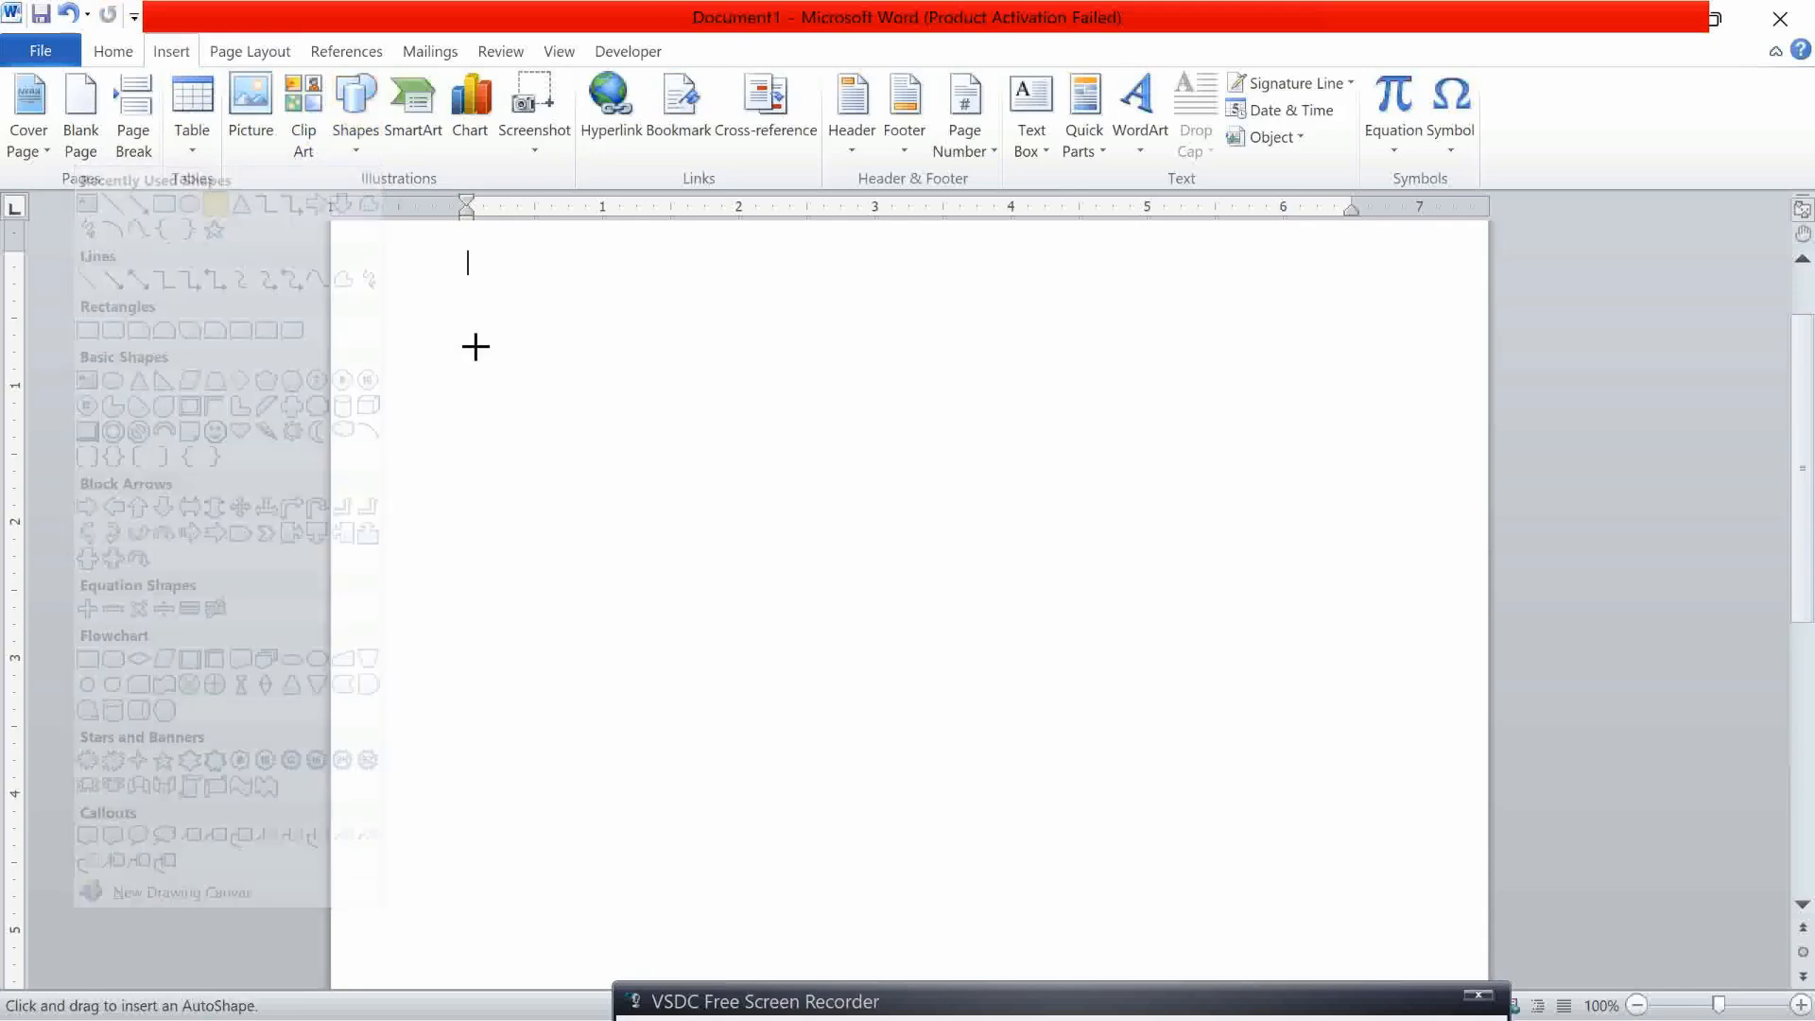
mouse_move(513, 359)
mouse_down()
mouse_move(713, 397)
mouse_move(1040, 664)
mouse_up()
click(1181, 615)
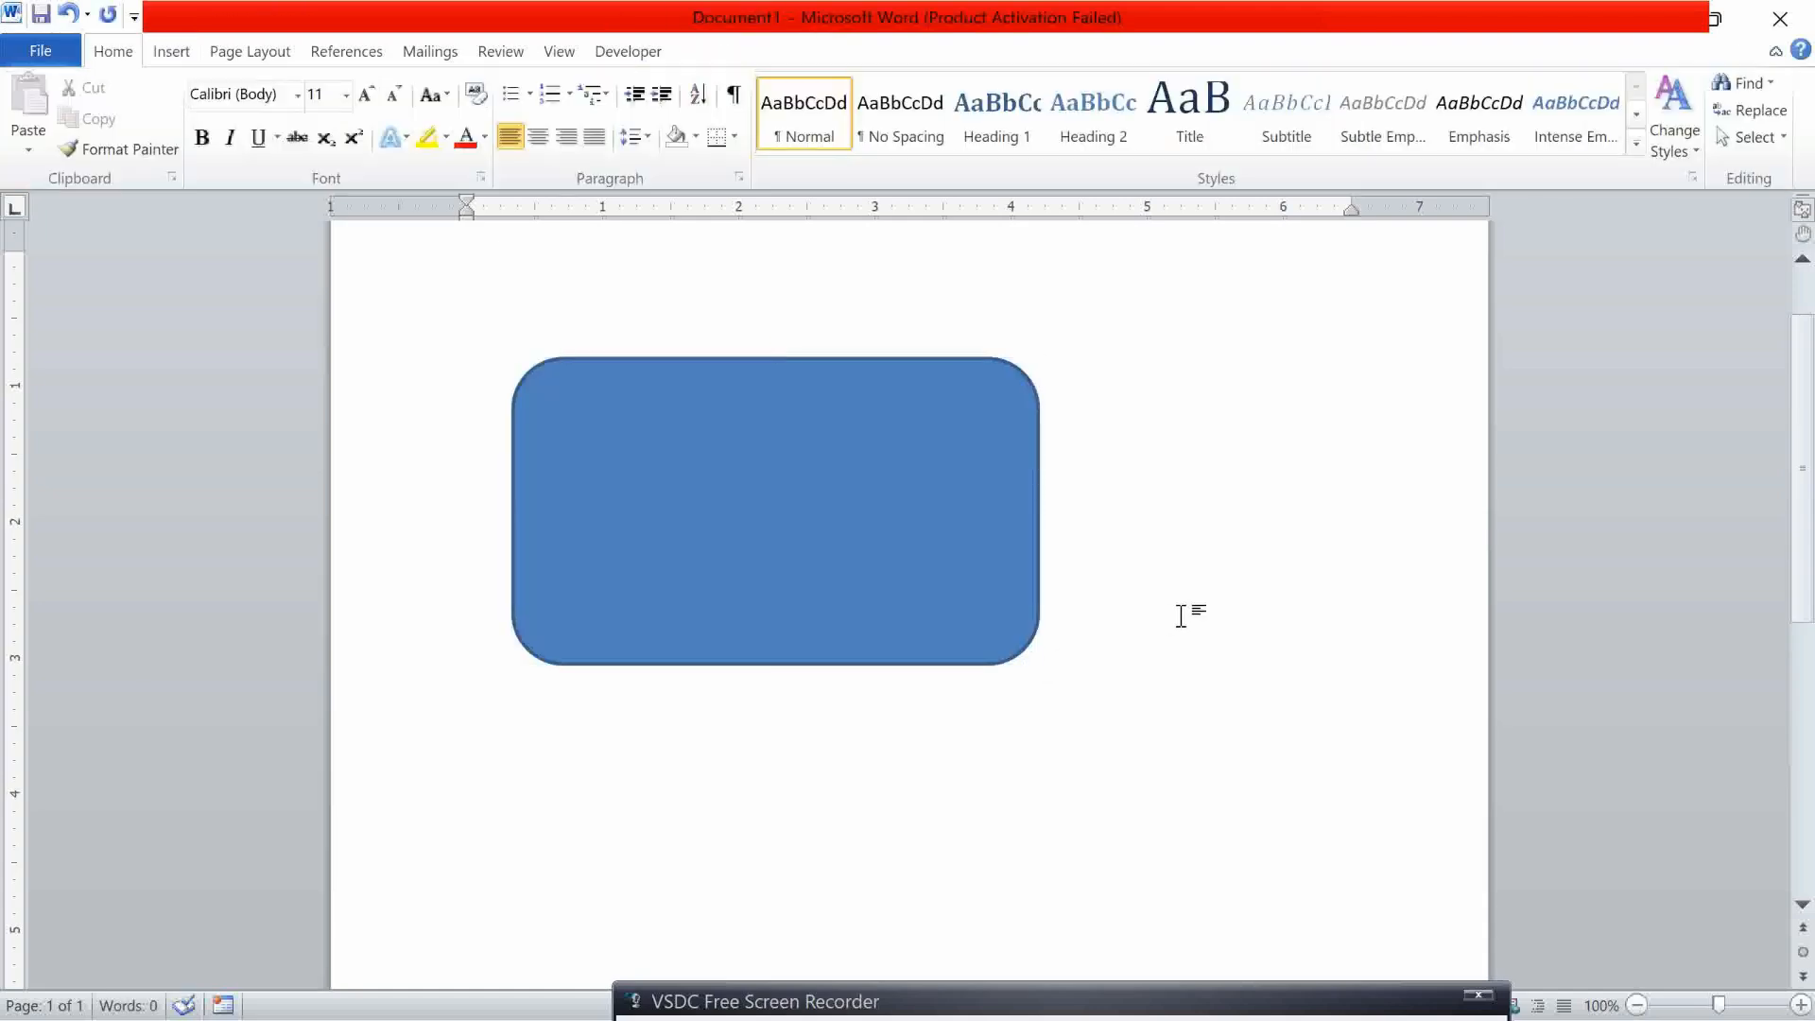
key(ctrl+p)
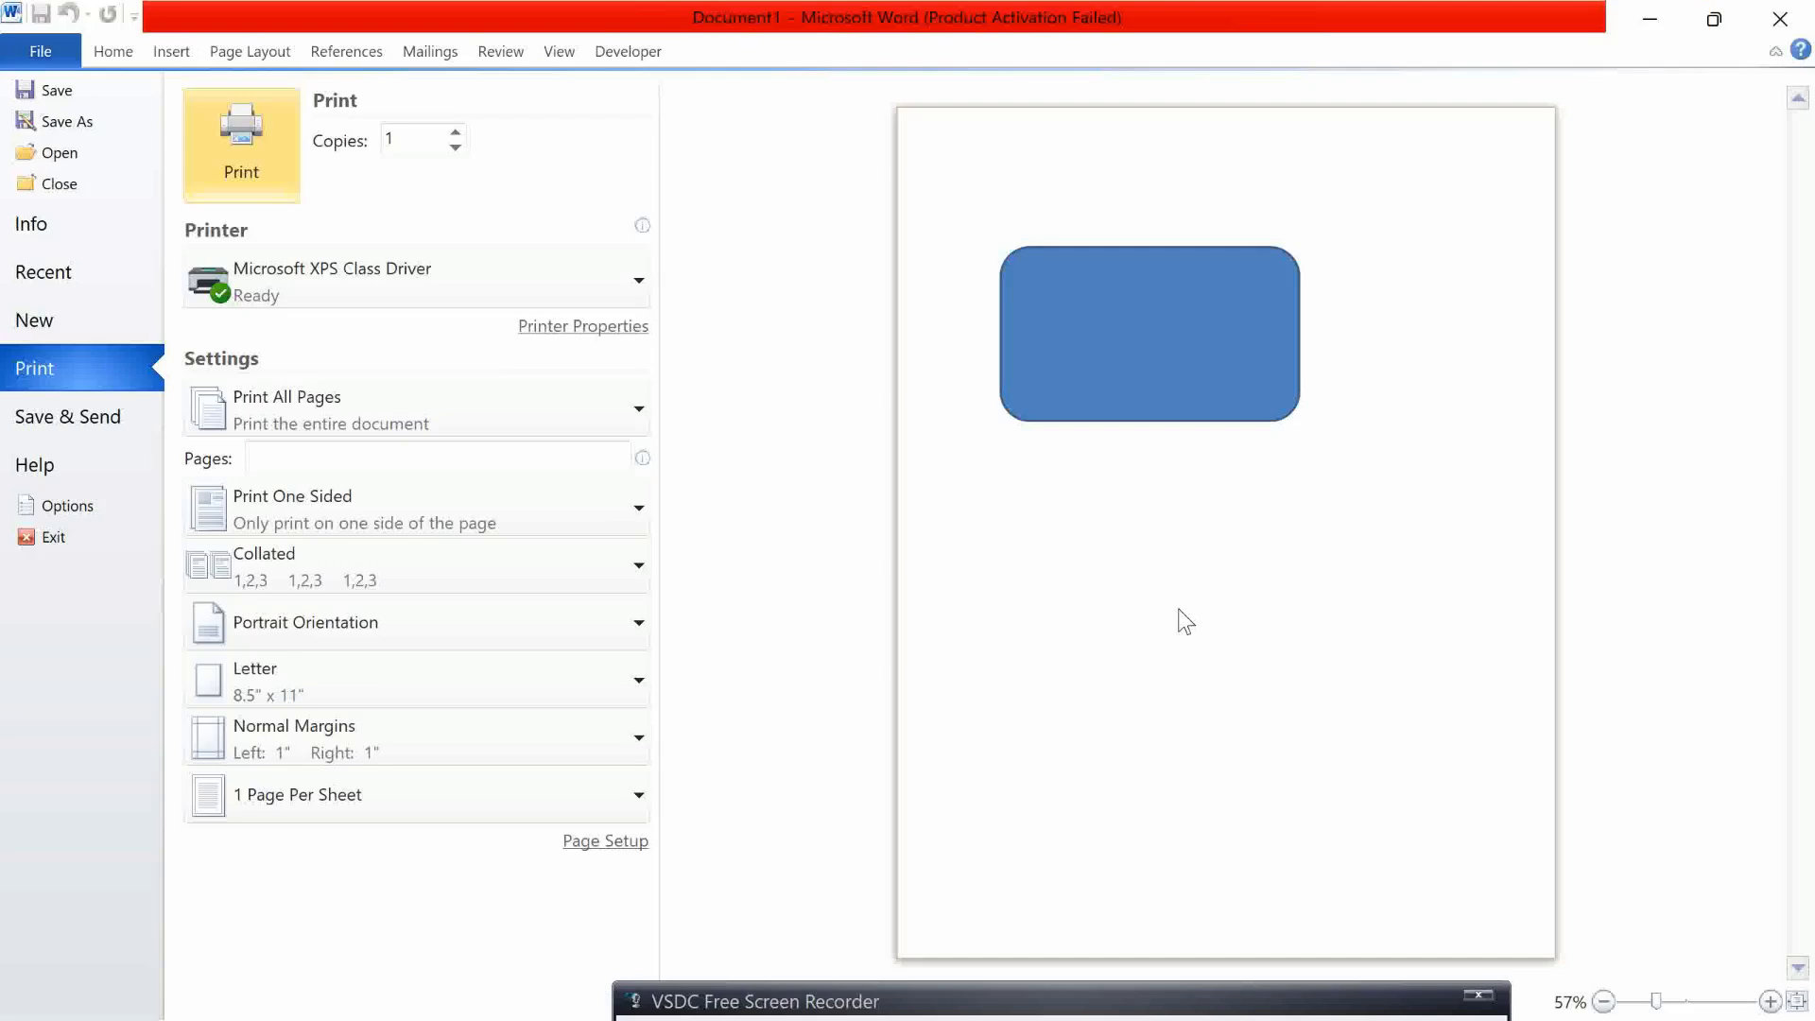
Disable "Print drawings created in Word" in the display options, apply the change and open the print preview
key(Escape)
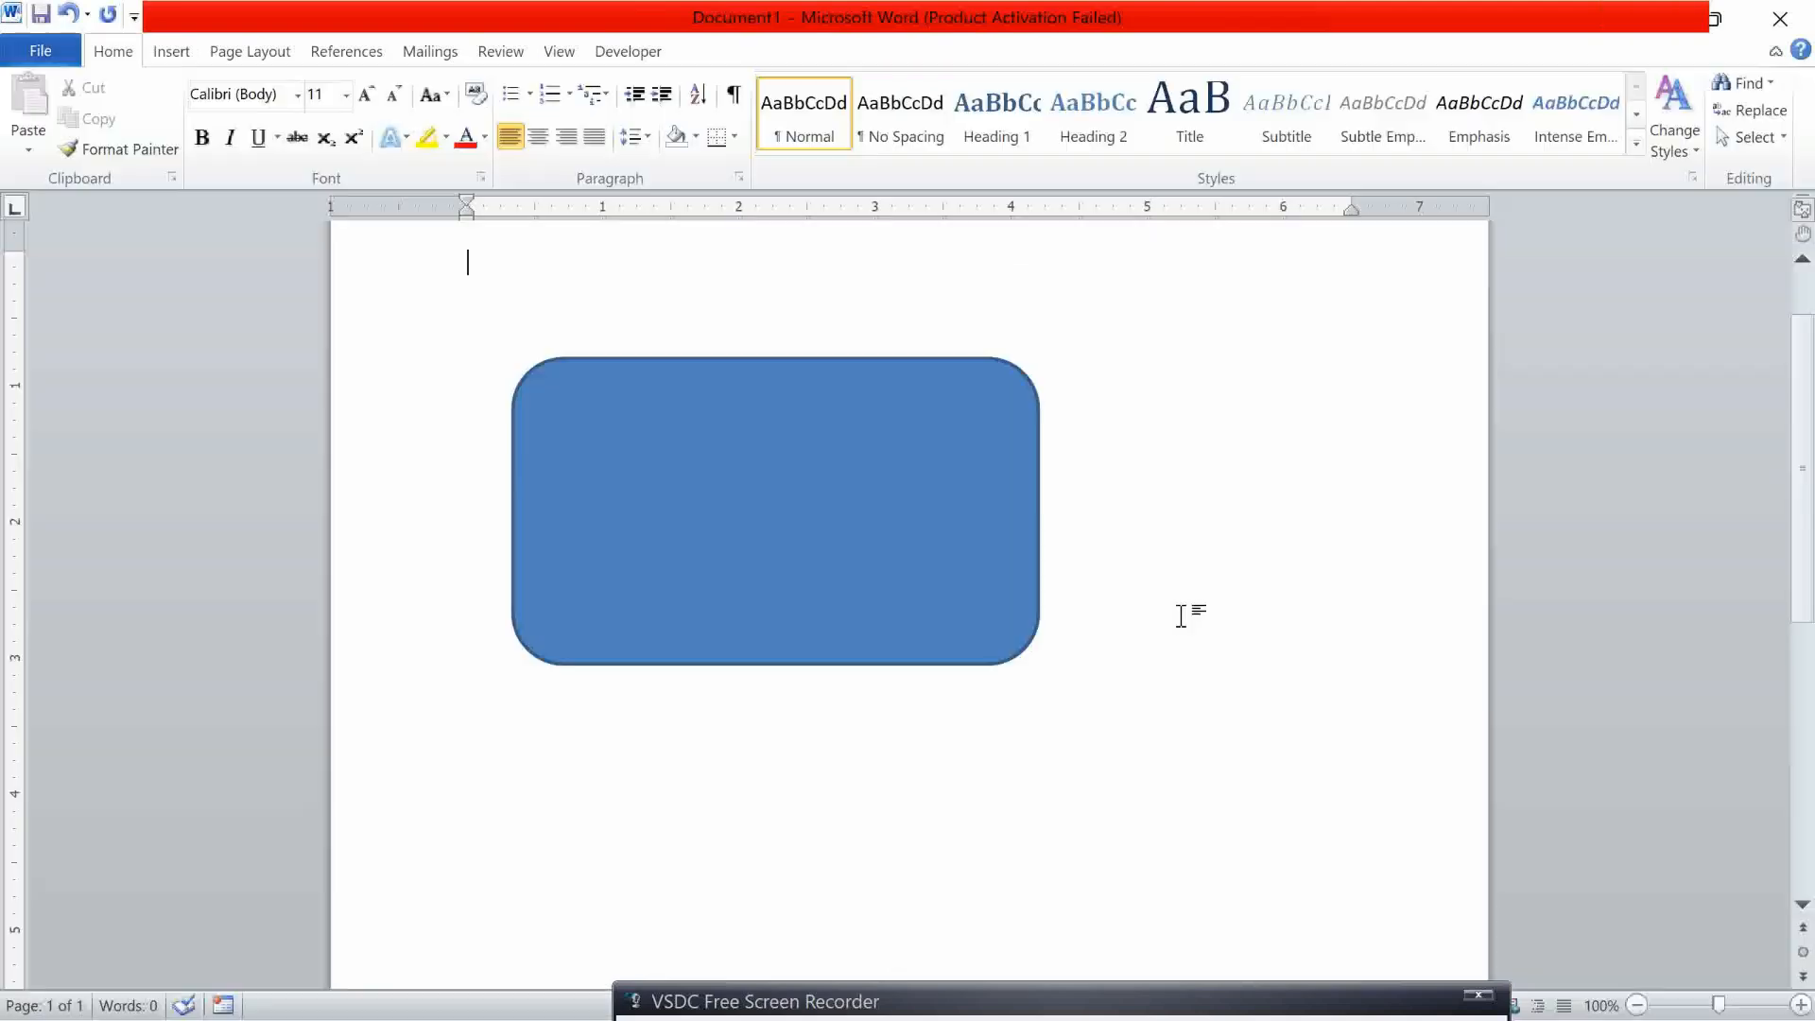
key(alt+f)
key(t)
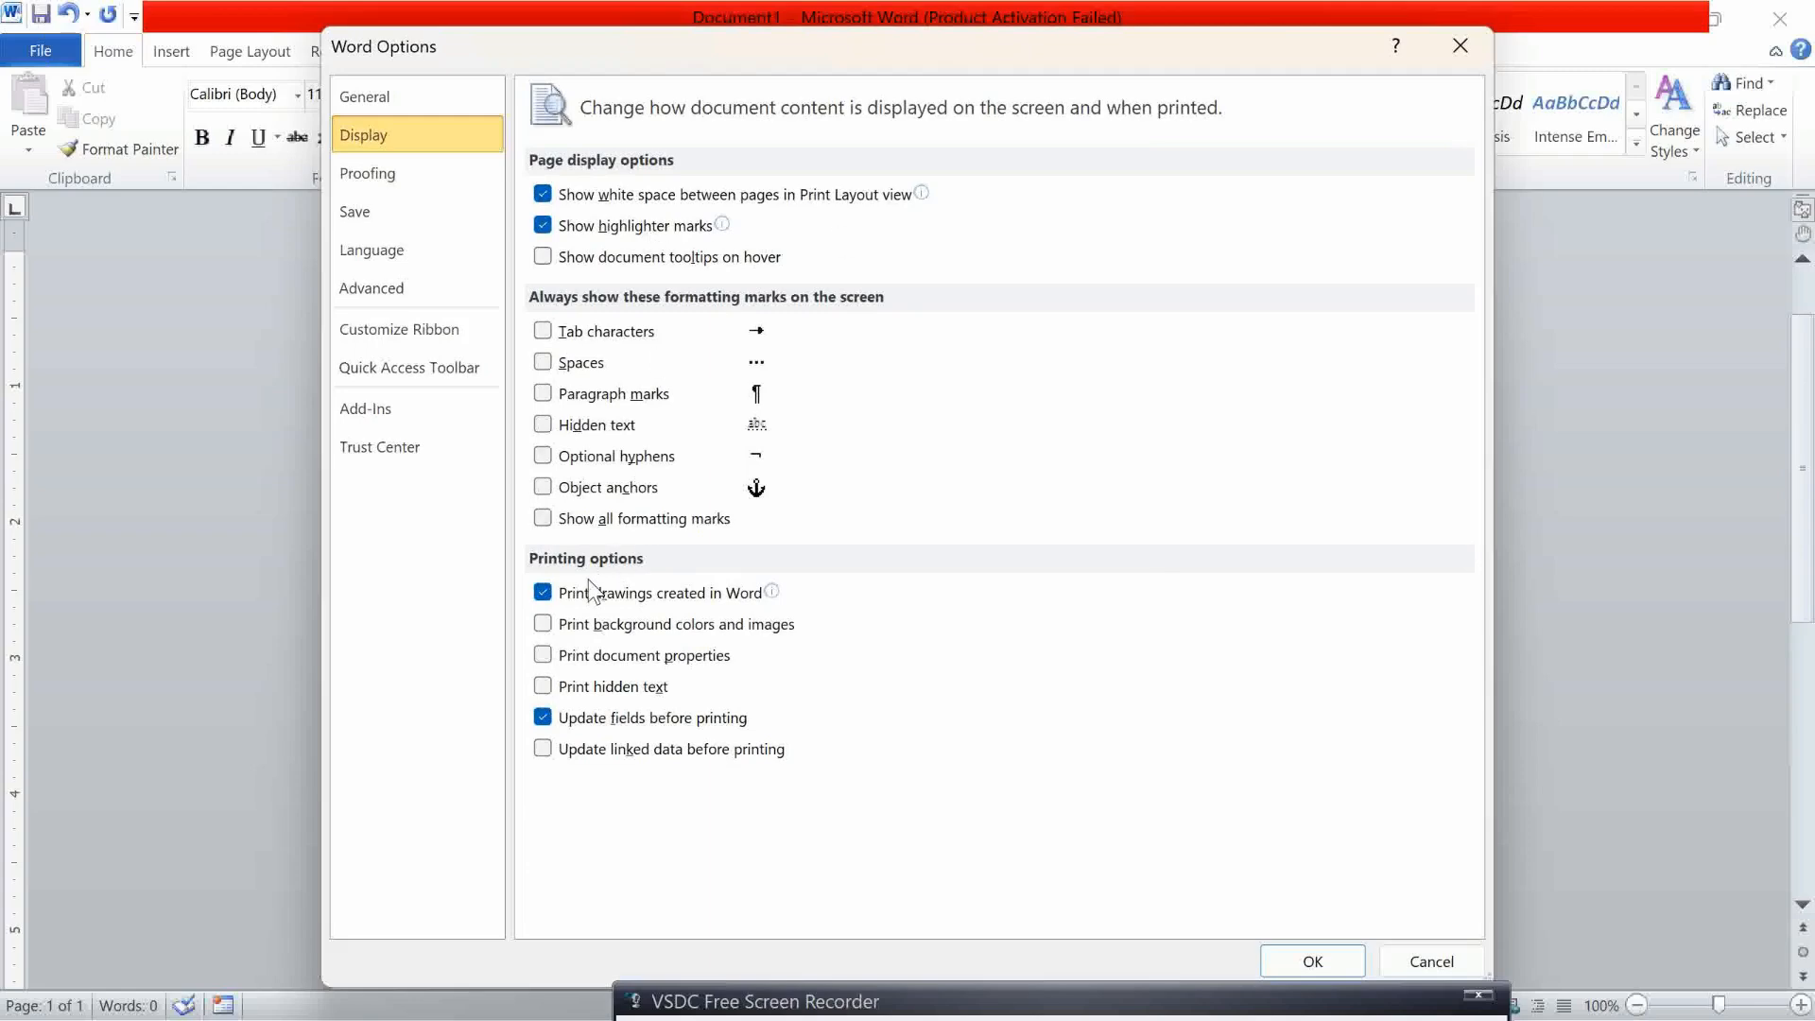
click(1313, 962)
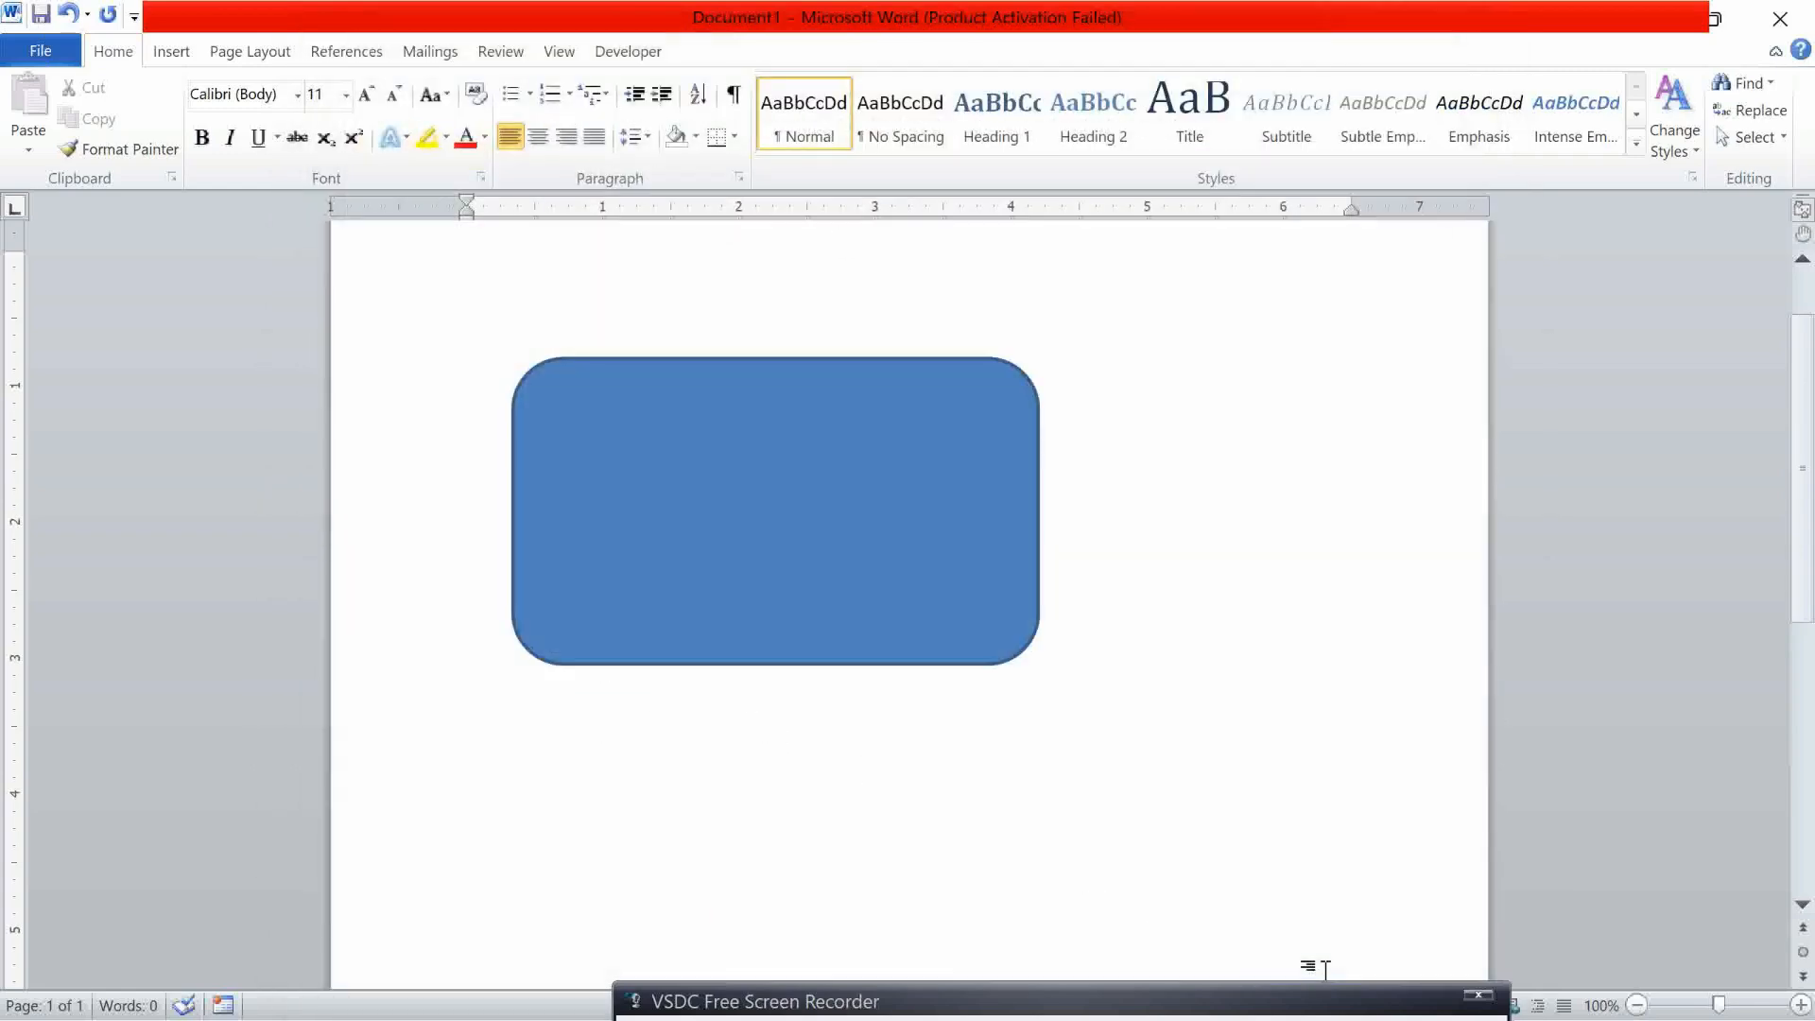
key(ctrl+p)
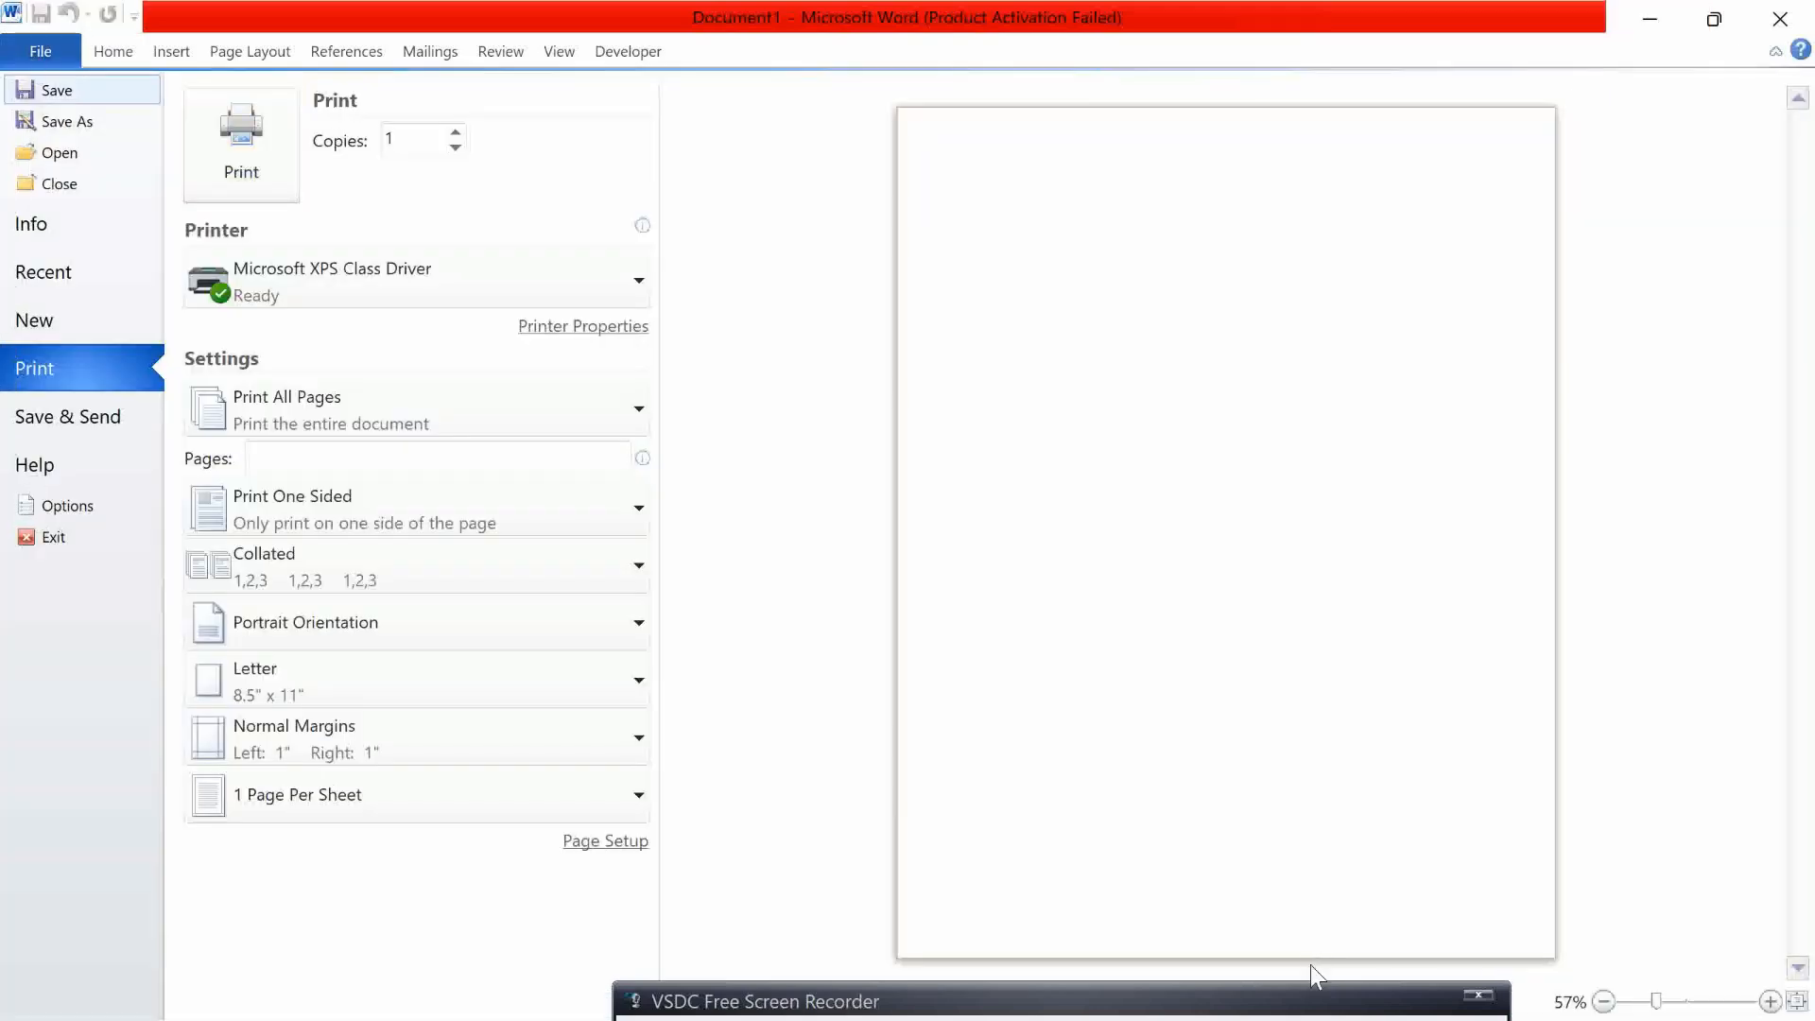
Check the "Print drawings created in Word" setting in the display options and close the options
key(alt+f)
key(t)
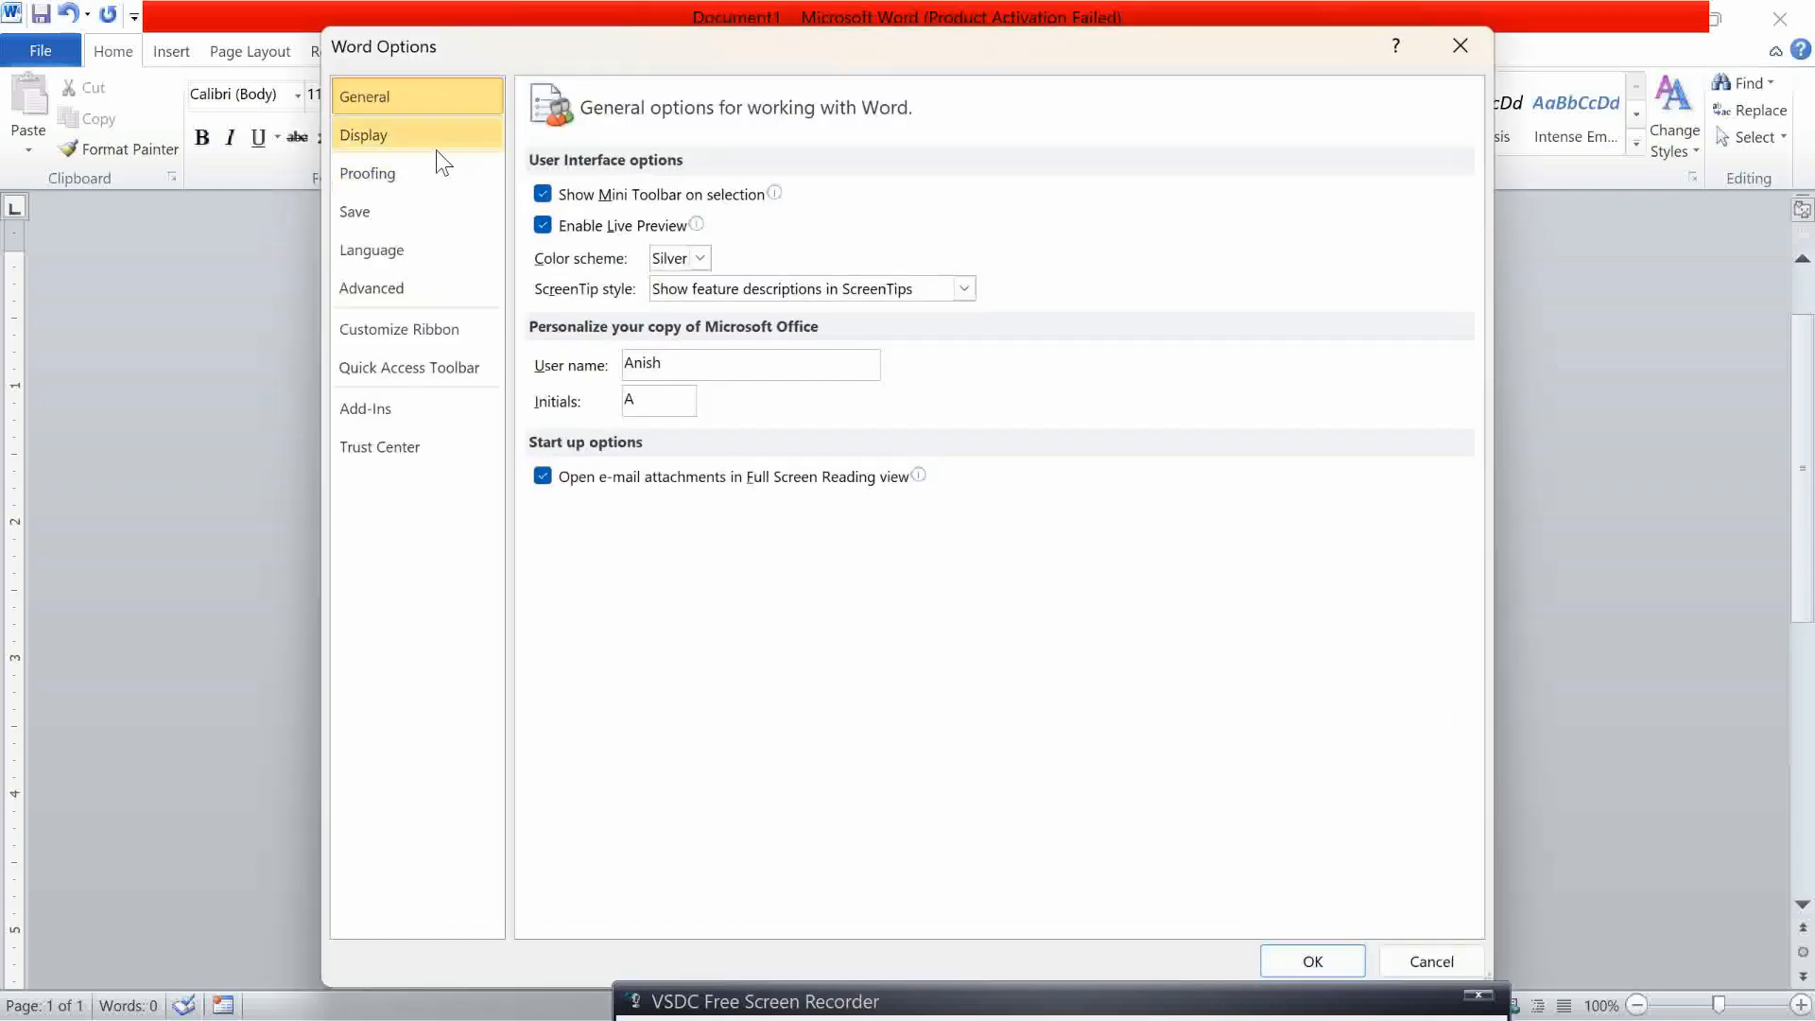
click(435, 147)
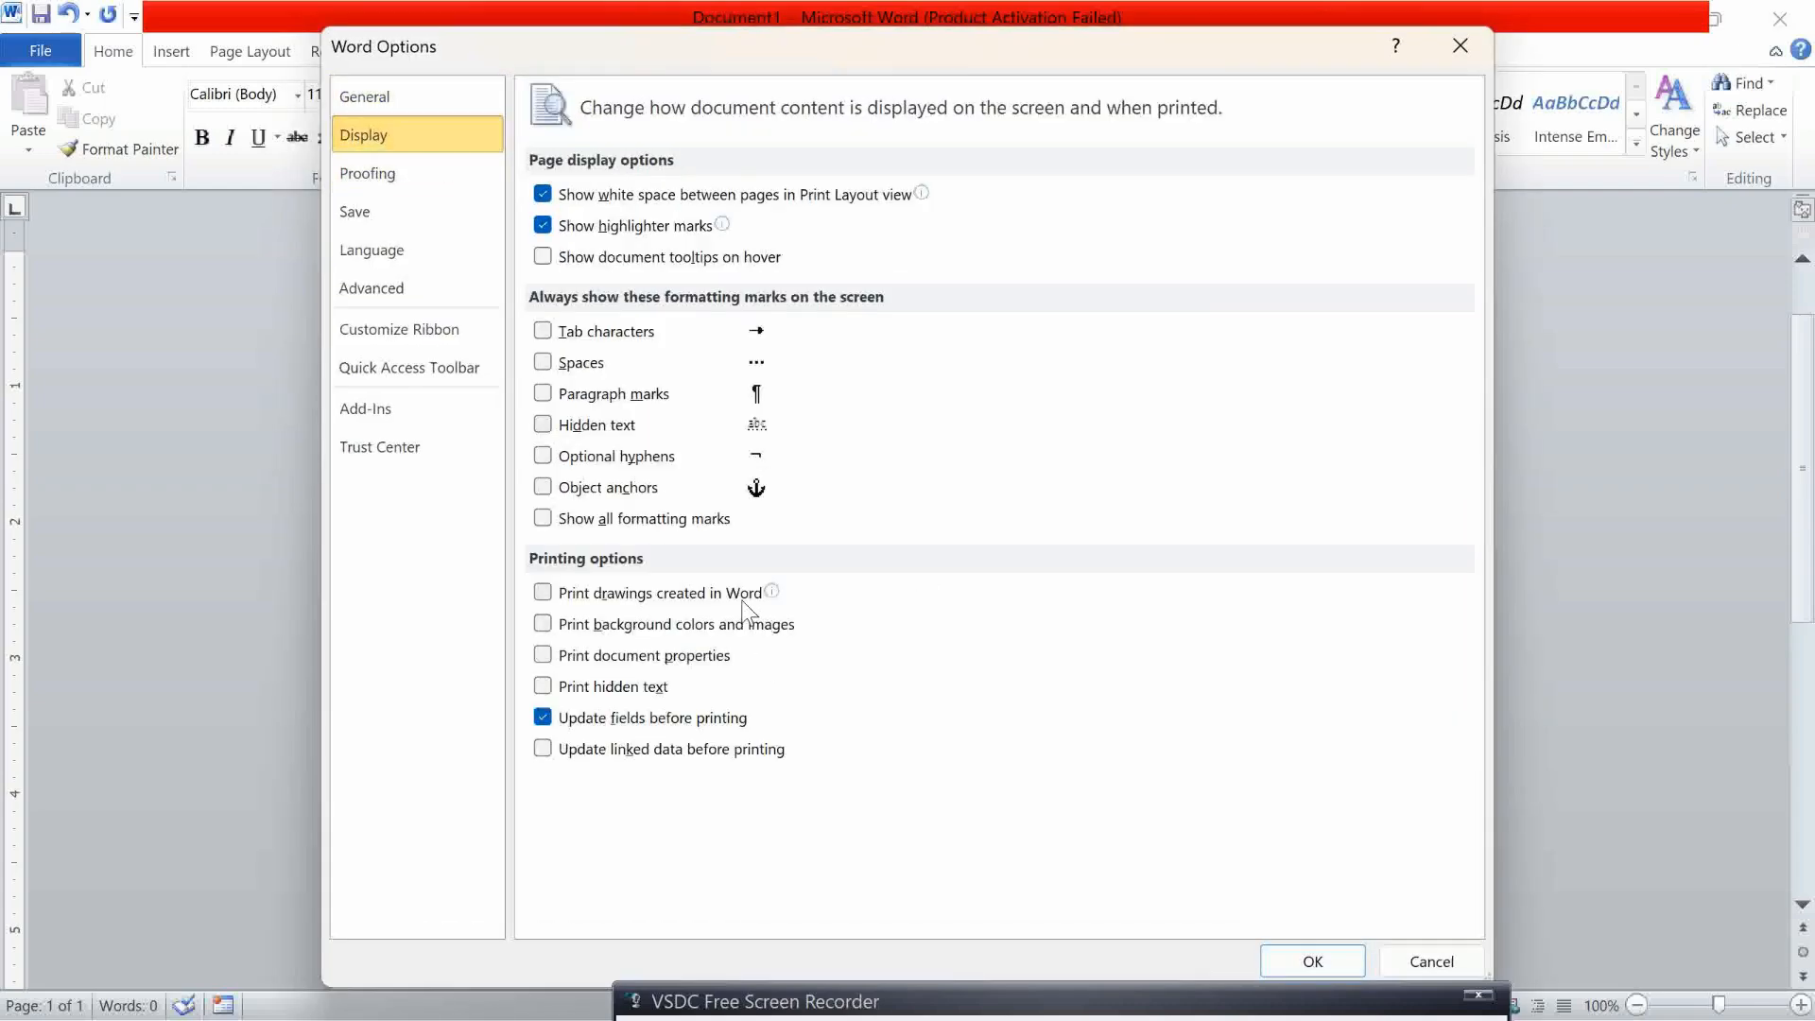
mouse_move(743, 603)
click(1348, 963)
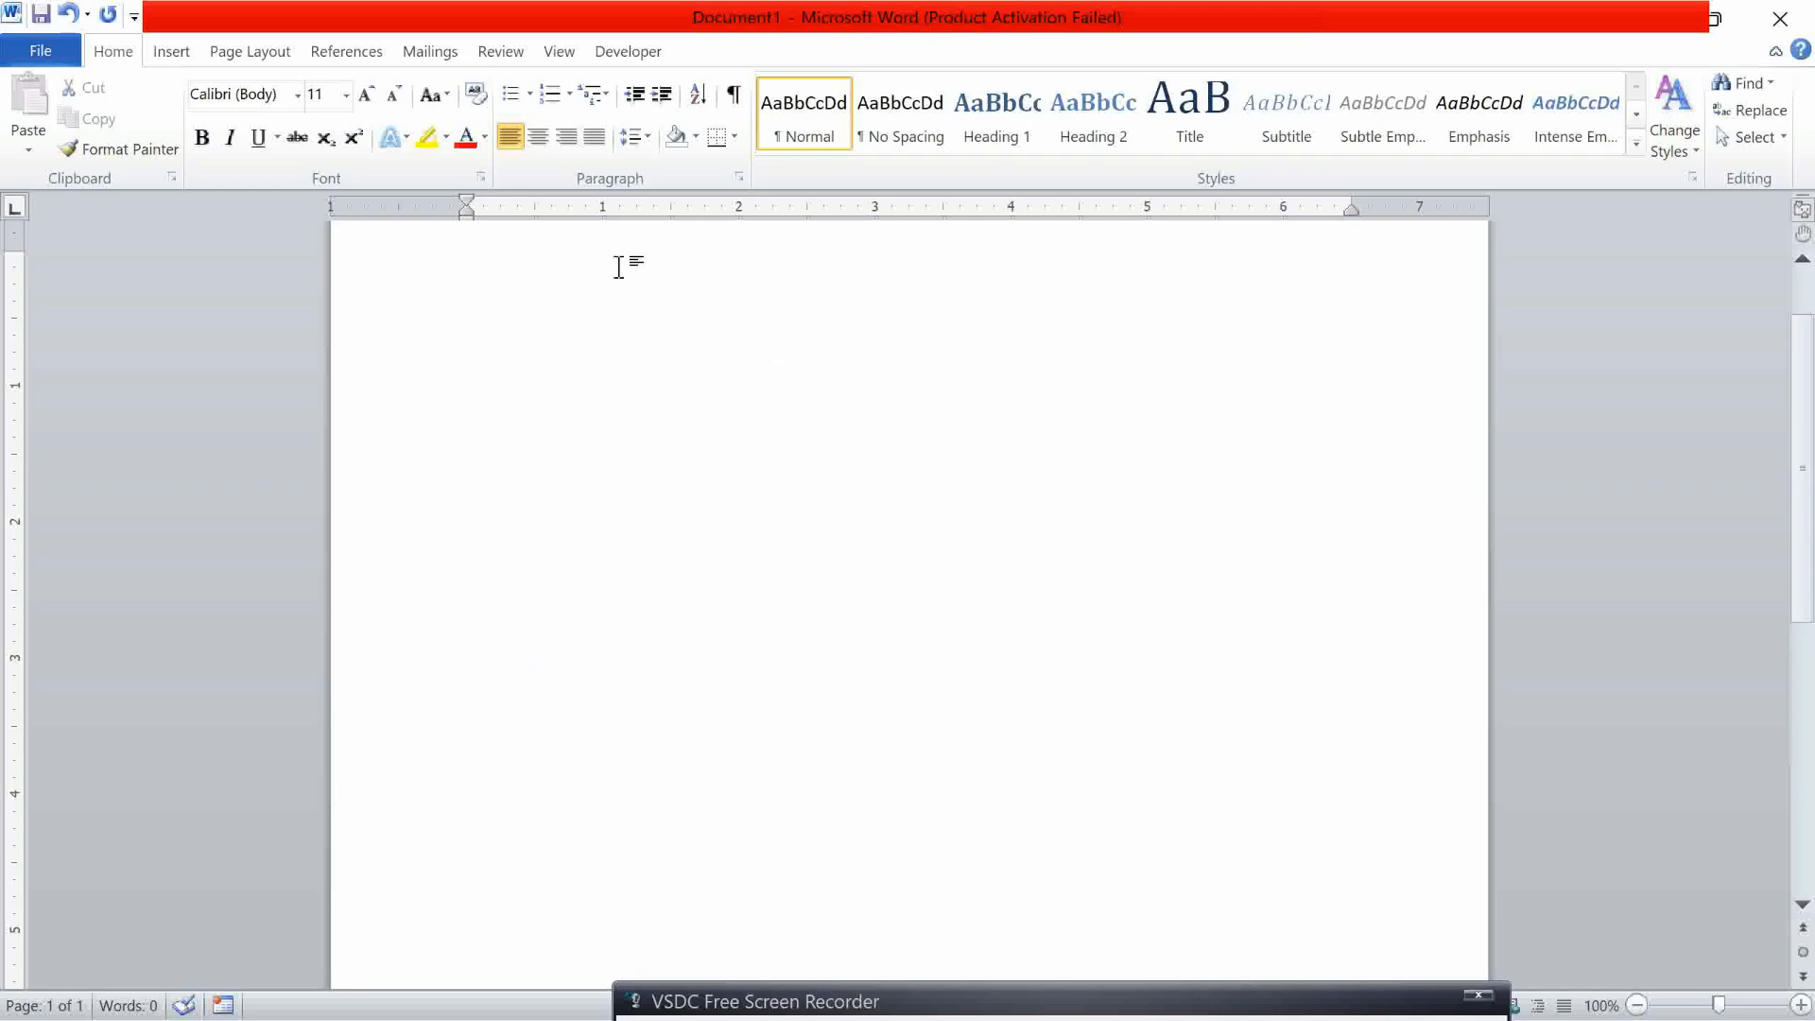
Set the page background to a light orange theme color and check it in the print preview
click(271, 53)
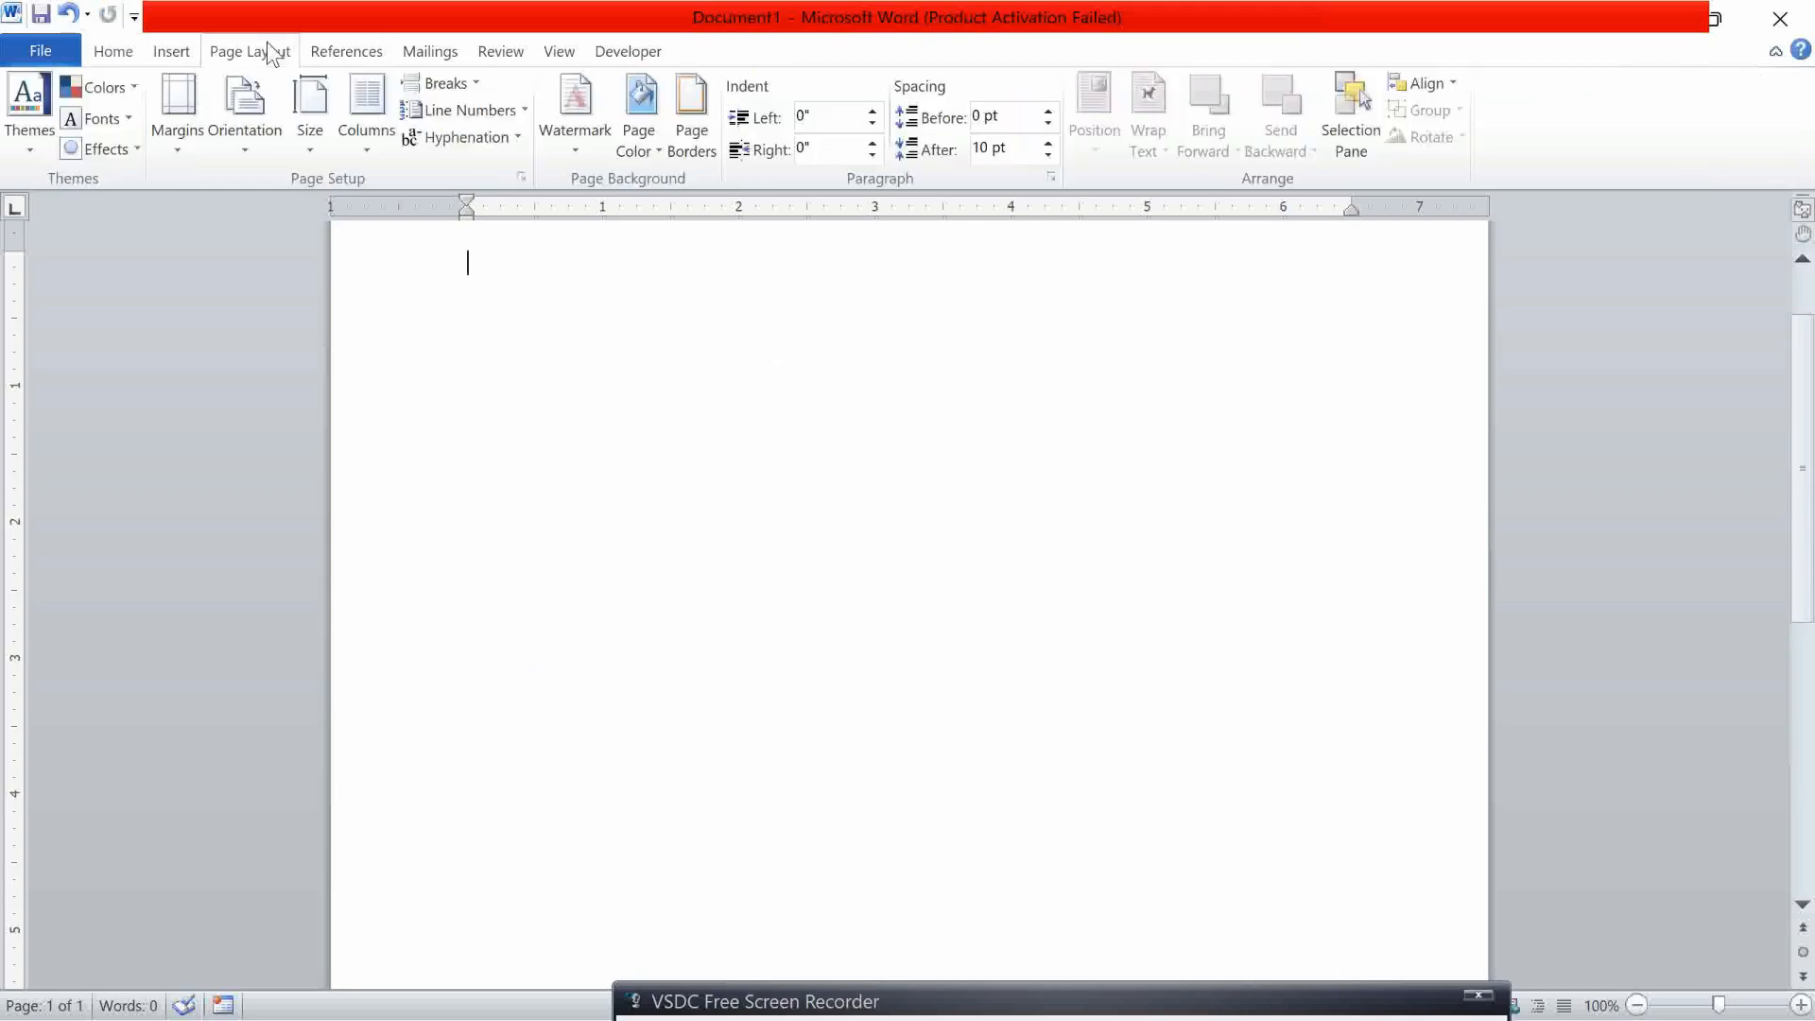
click(659, 149)
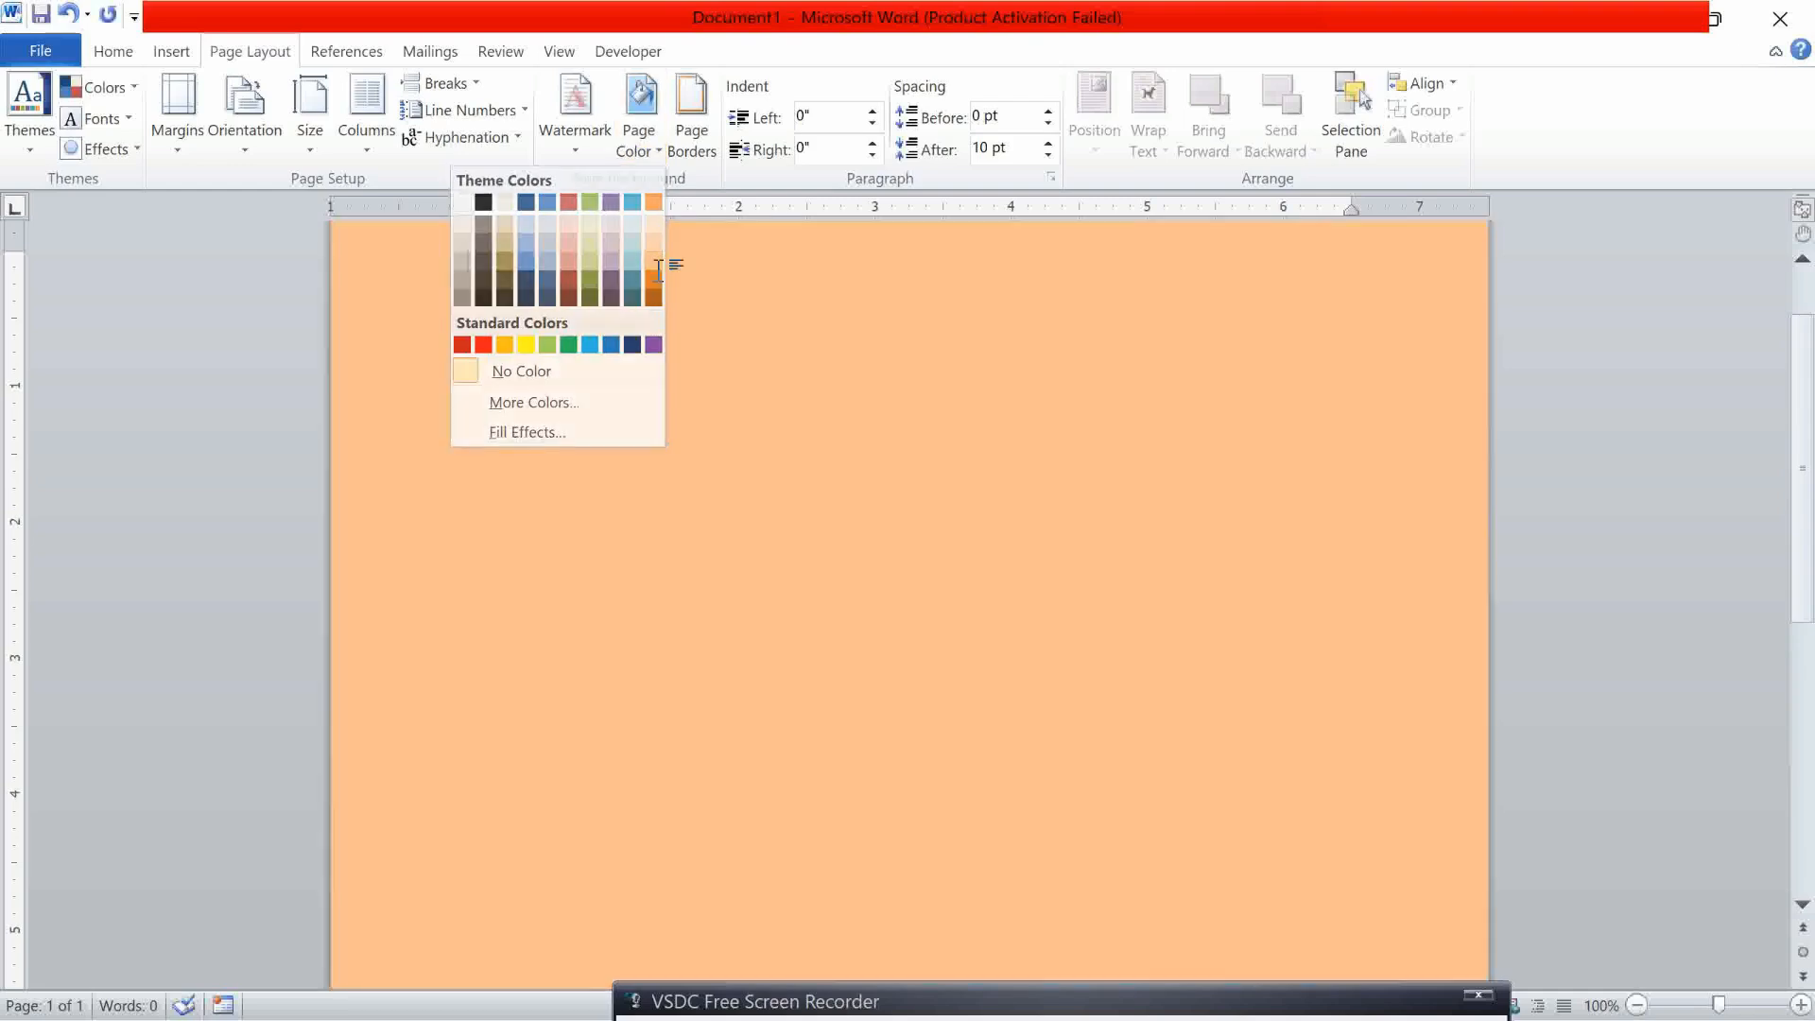
click(657, 265)
key(ctrl+p)
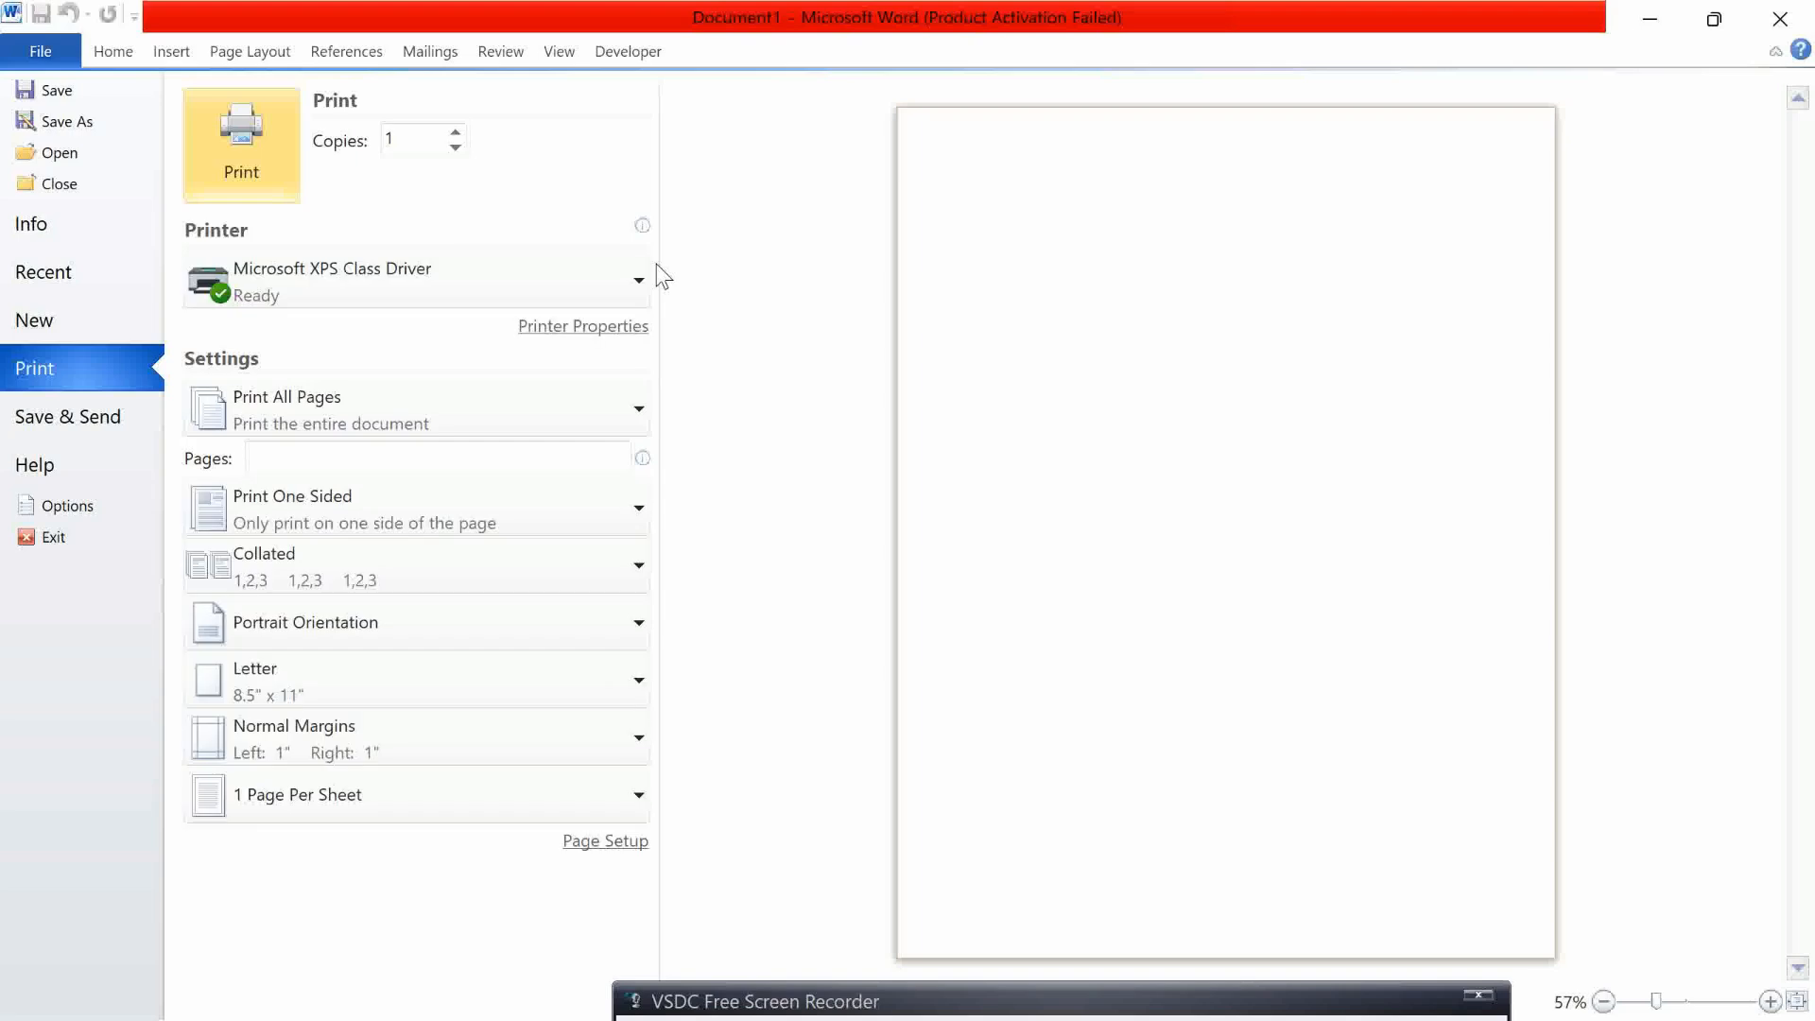
key(Escape)
Generate sample paragraphs on the page with =rand() and preview the document for printing
text(=r)
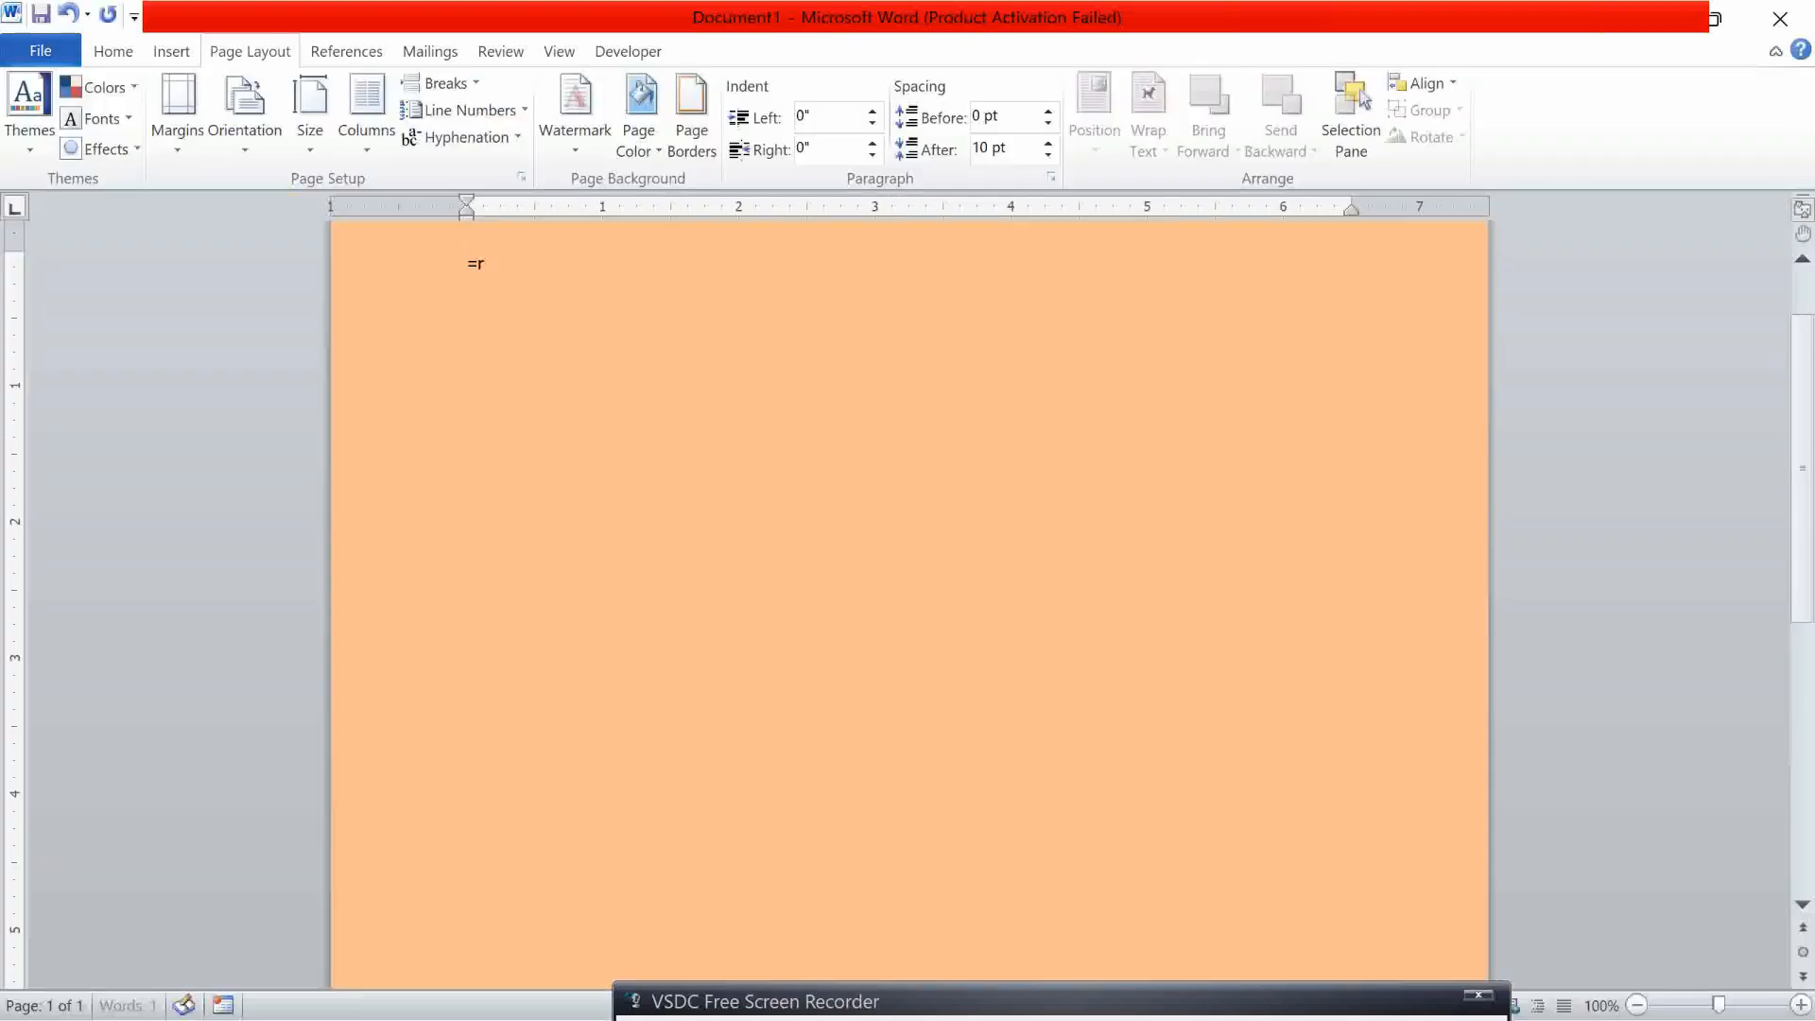
text(and())
key(Return)
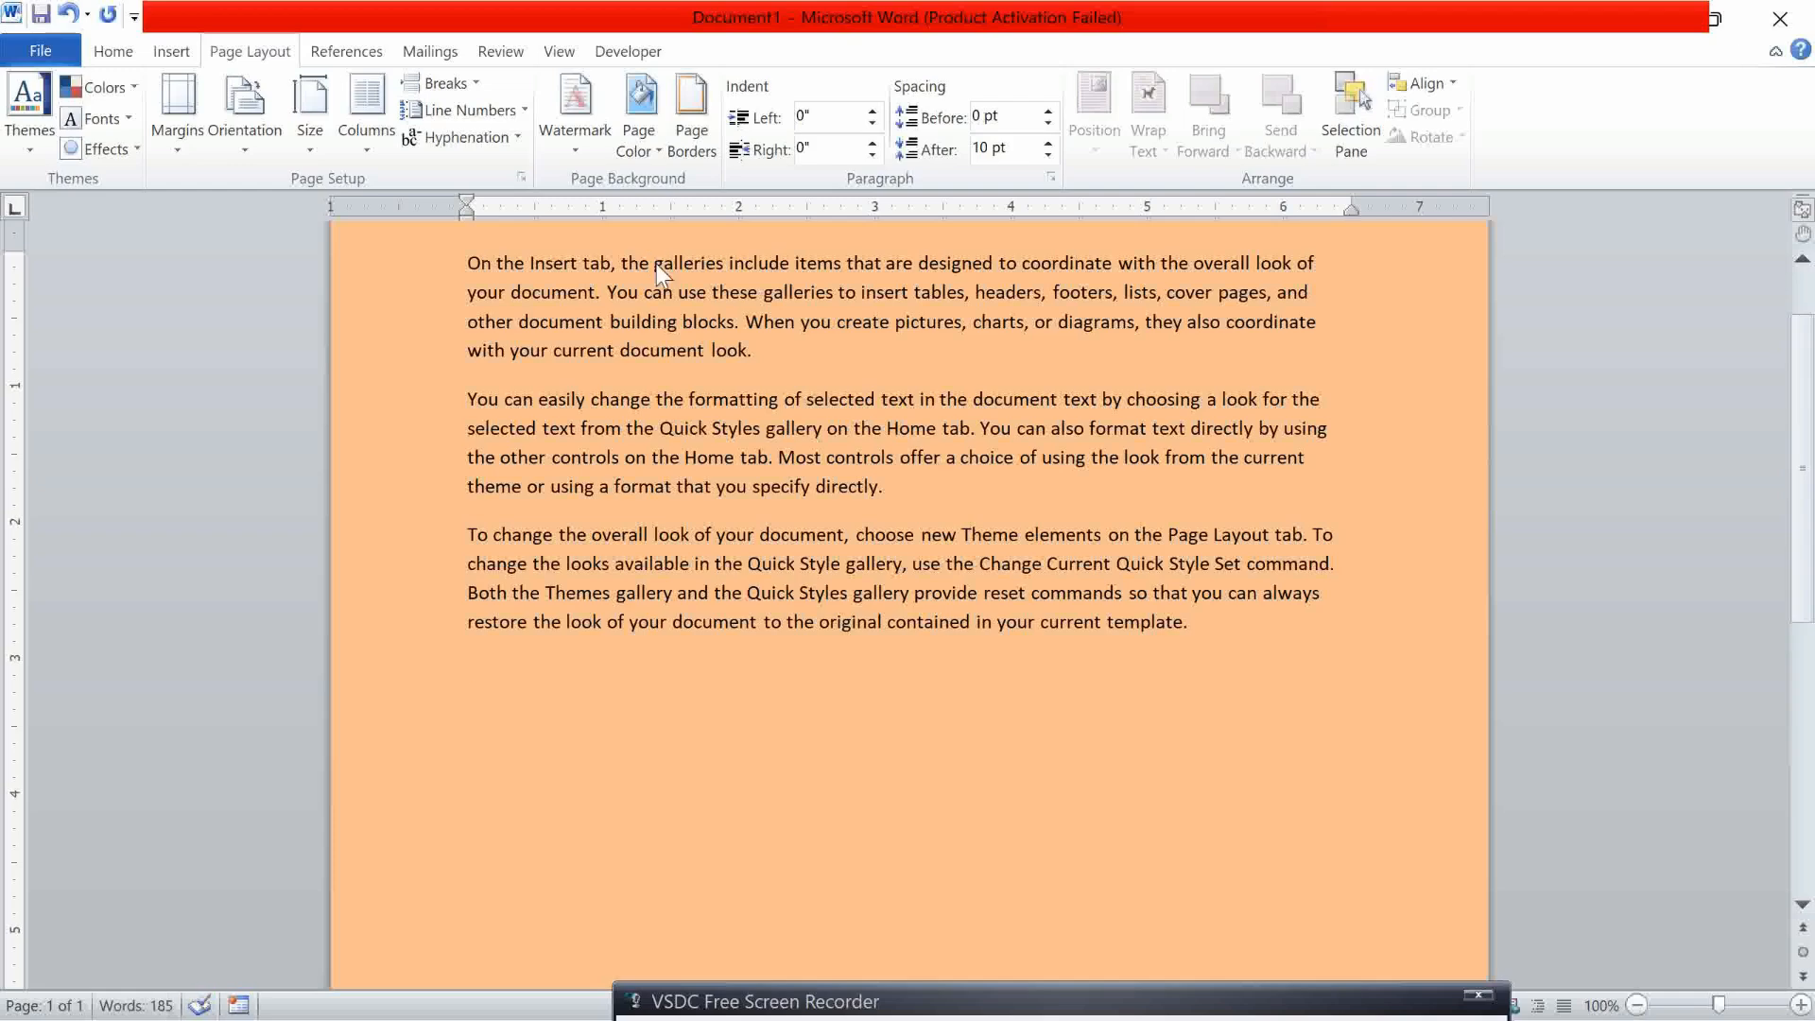
key(ctrl+p)
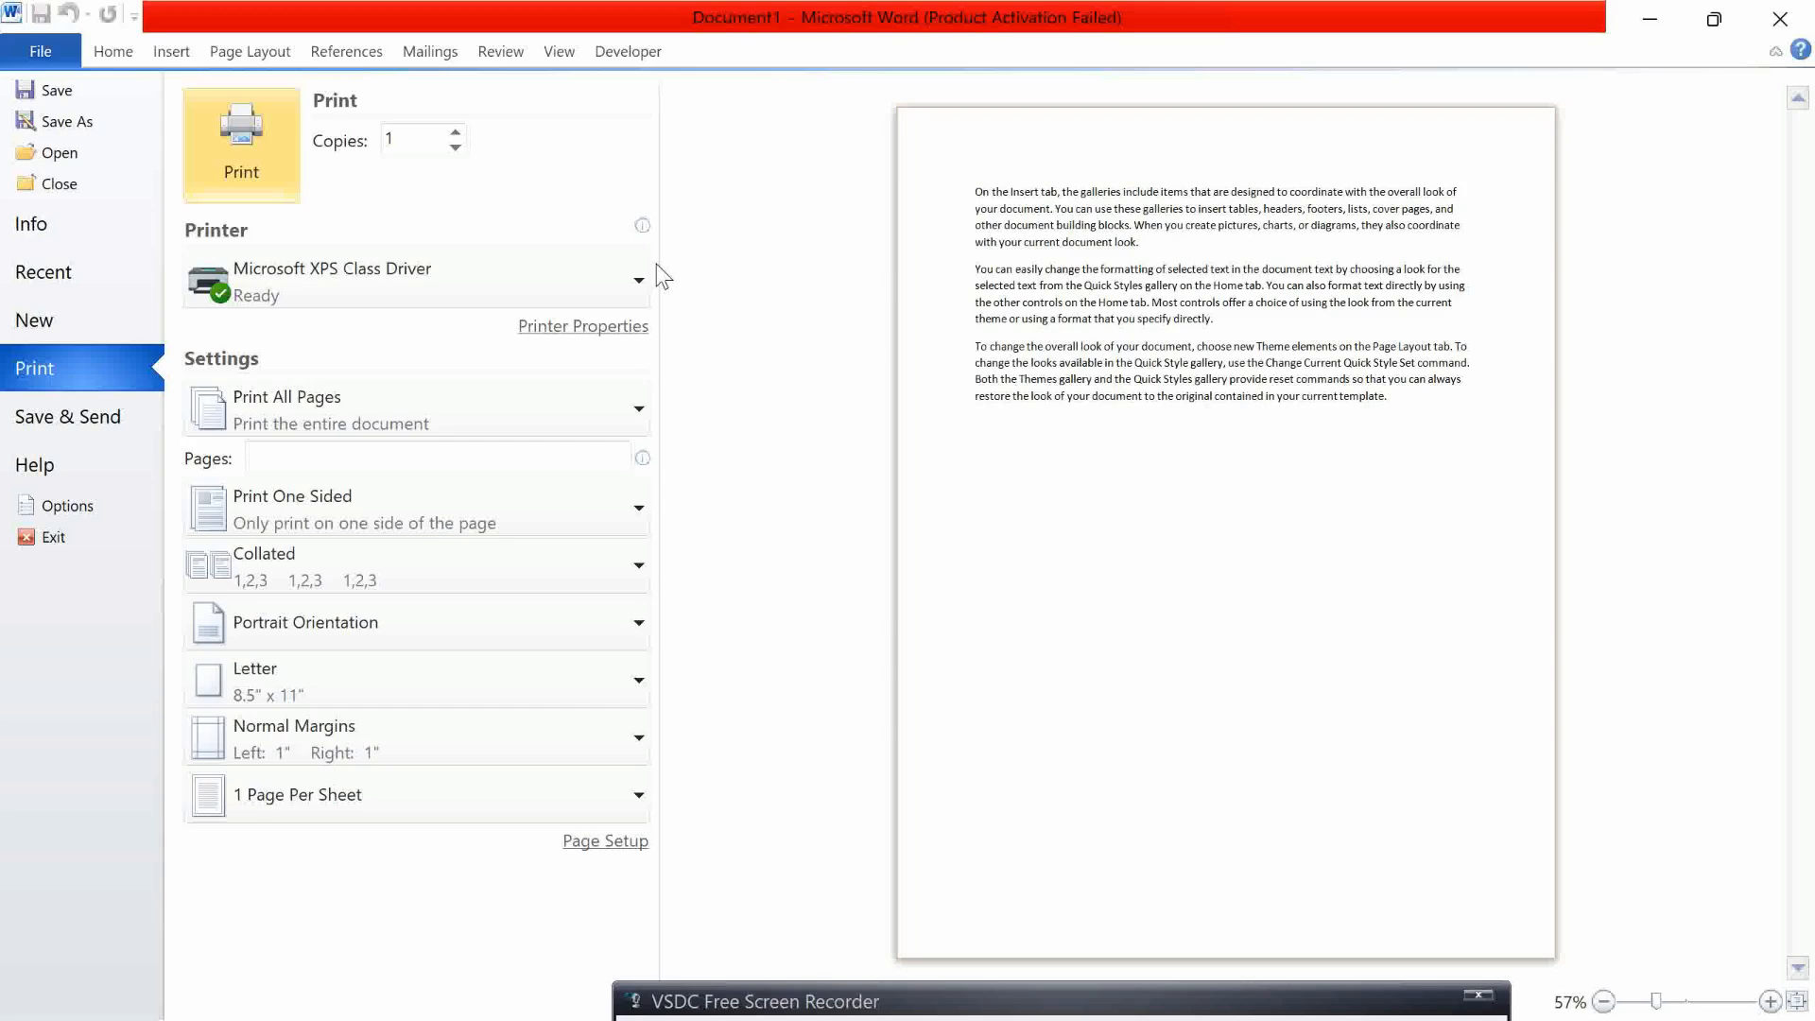
Enable "Print background colors and images" in the display options, apply it and open the print preview
click(92, 509)
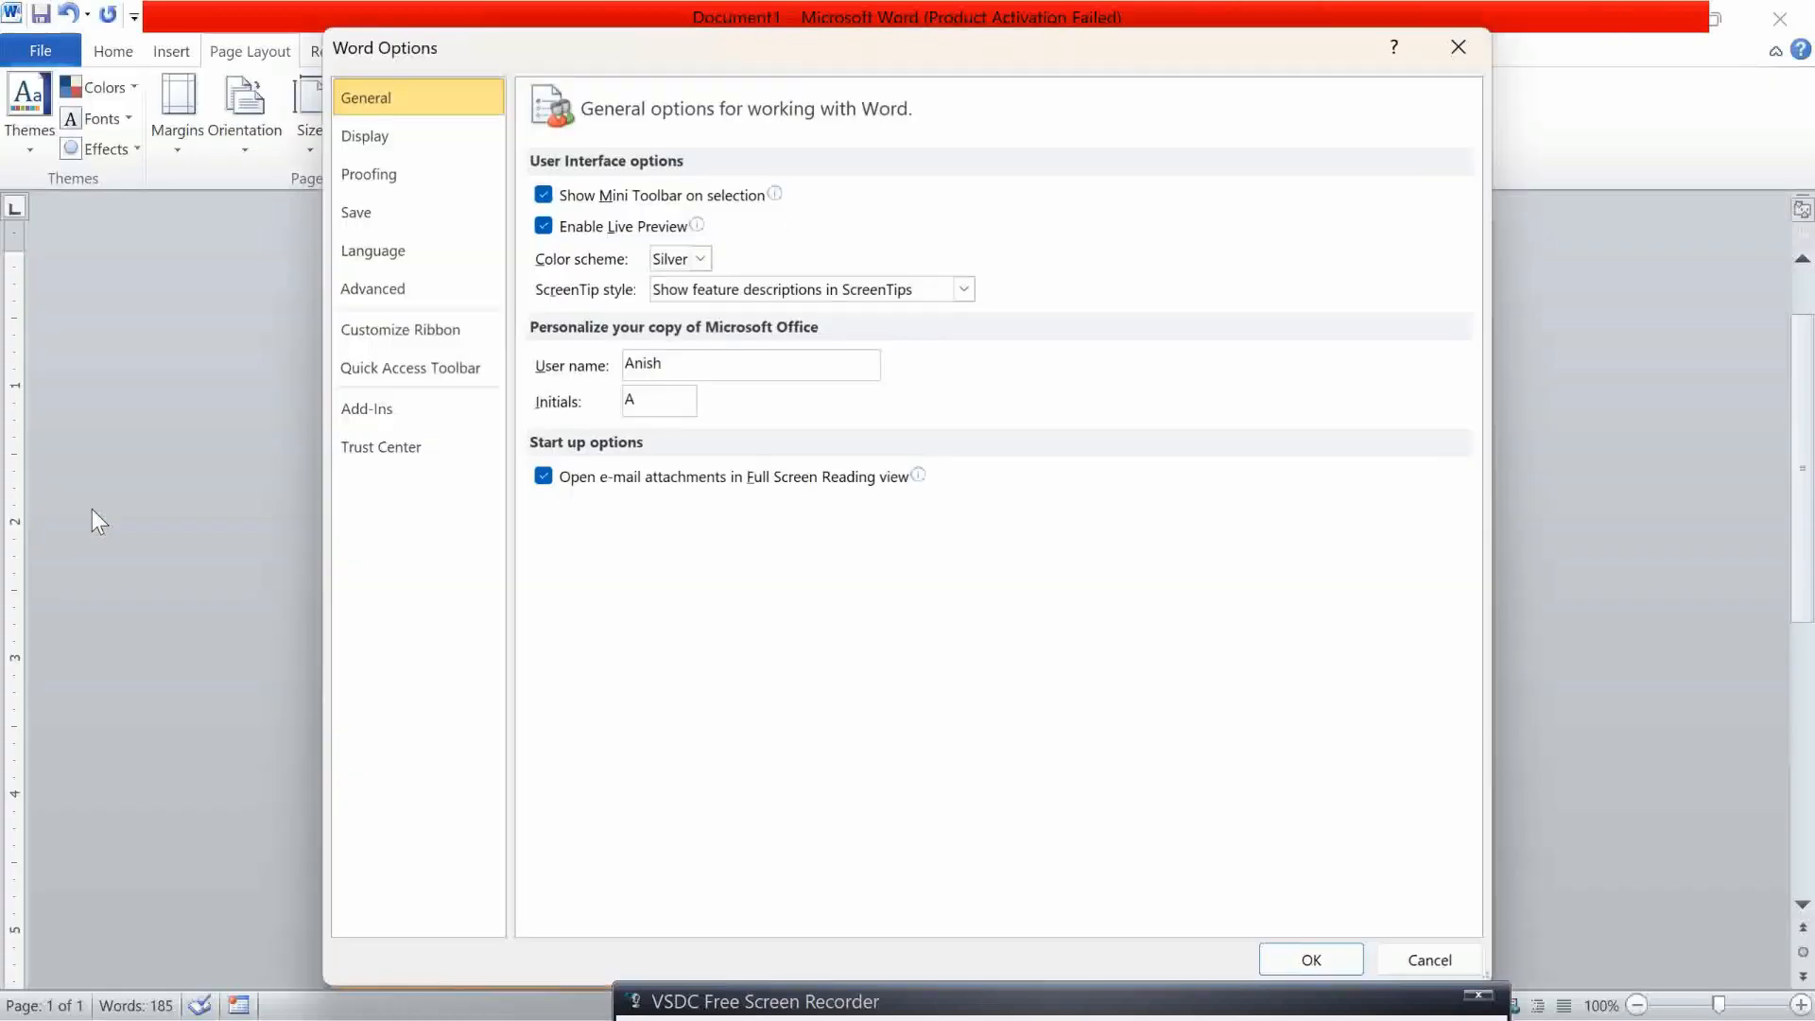
click(363, 175)
click(377, 143)
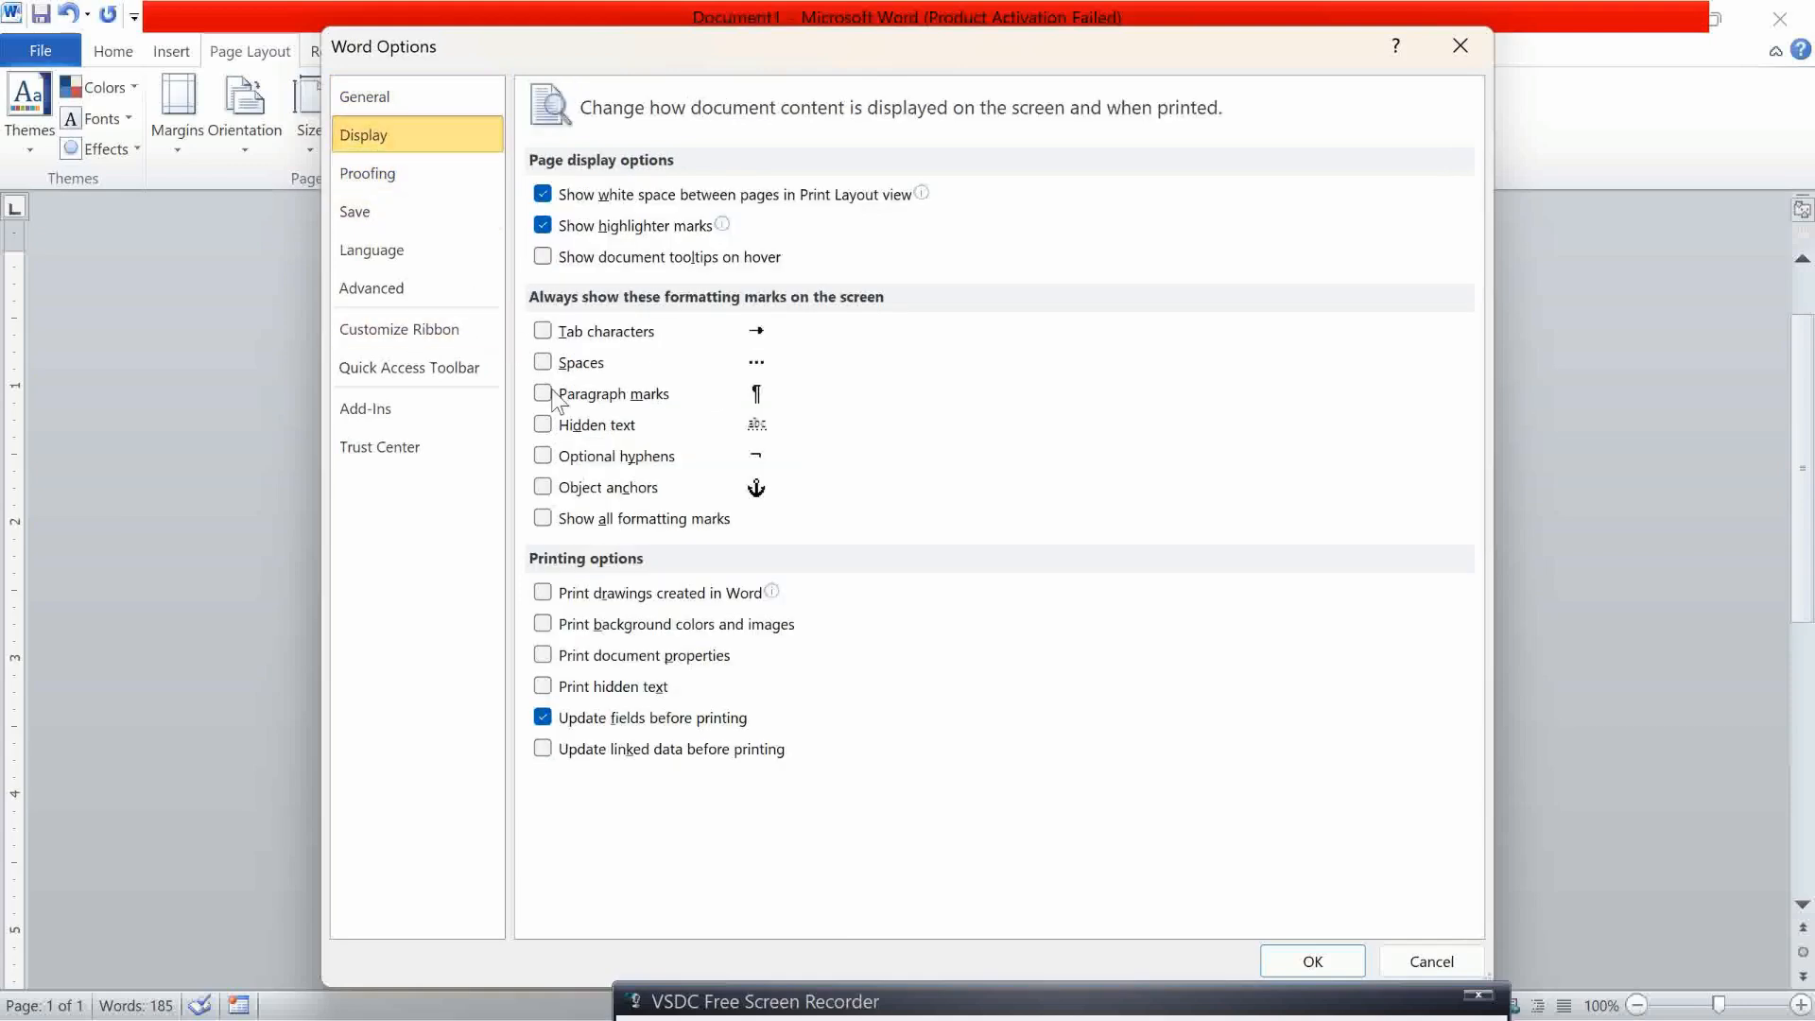
click(582, 628)
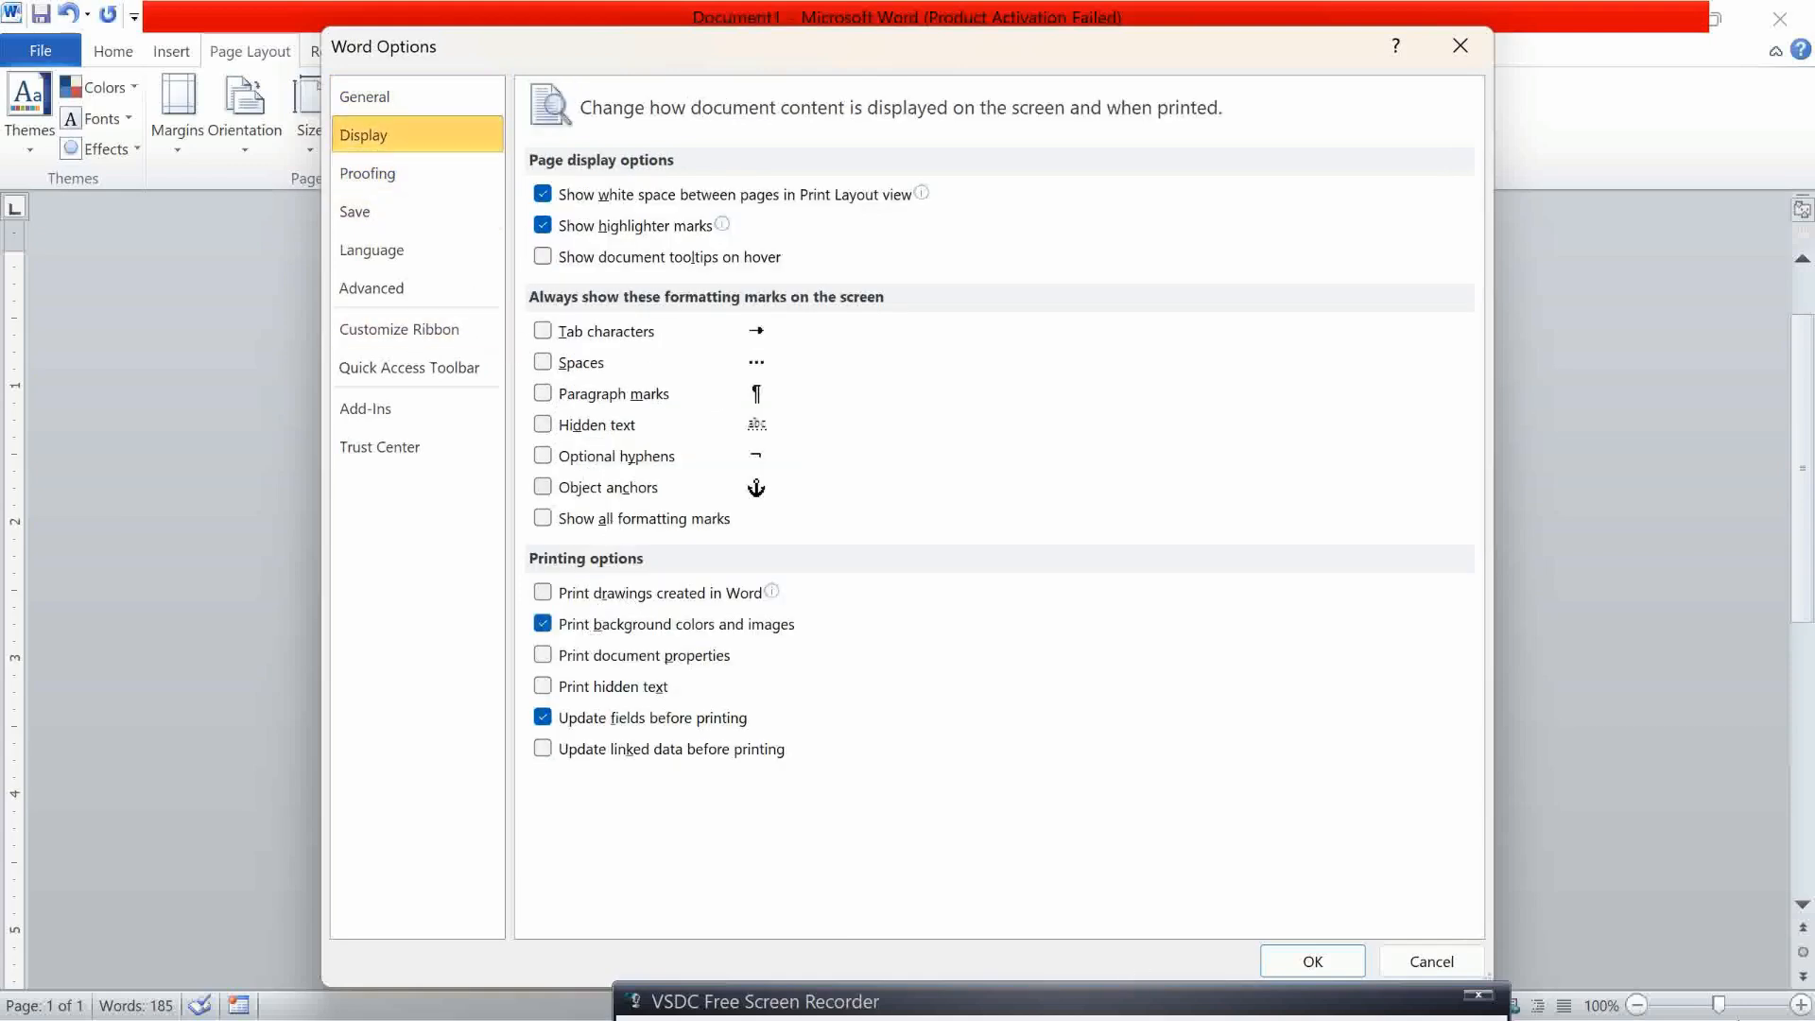
click(1329, 972)
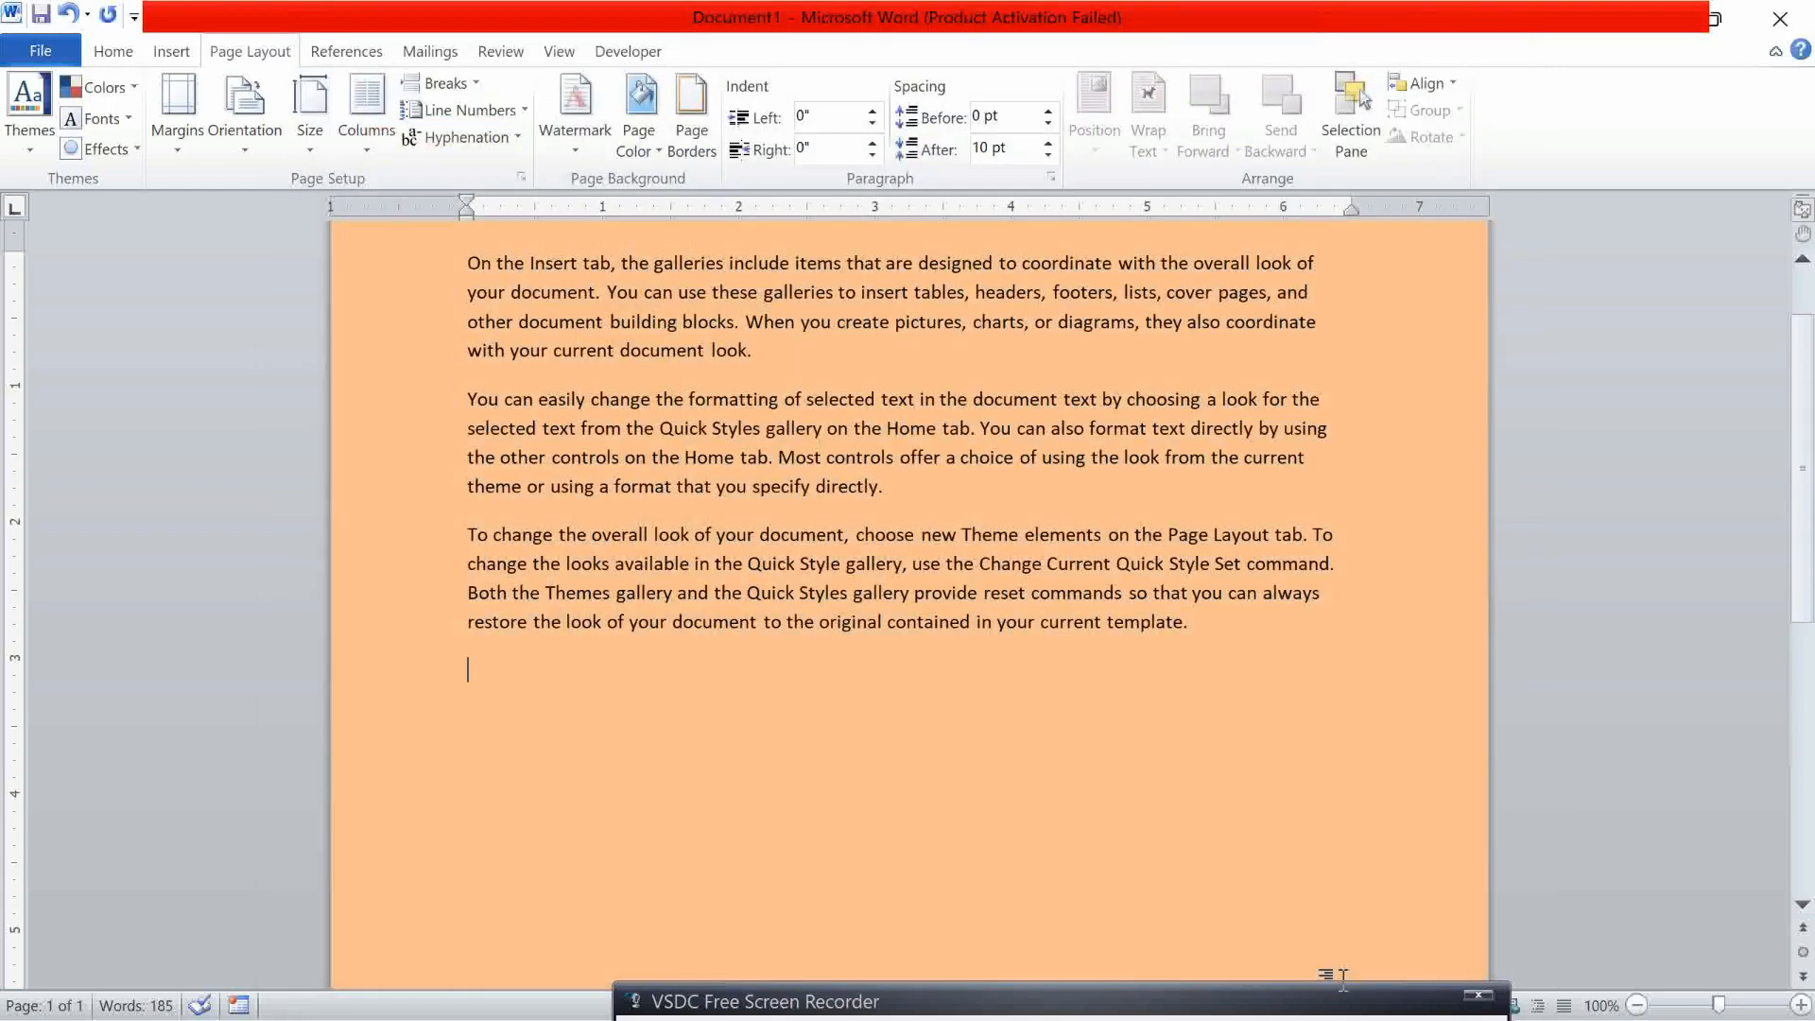
key(ctrl+p)
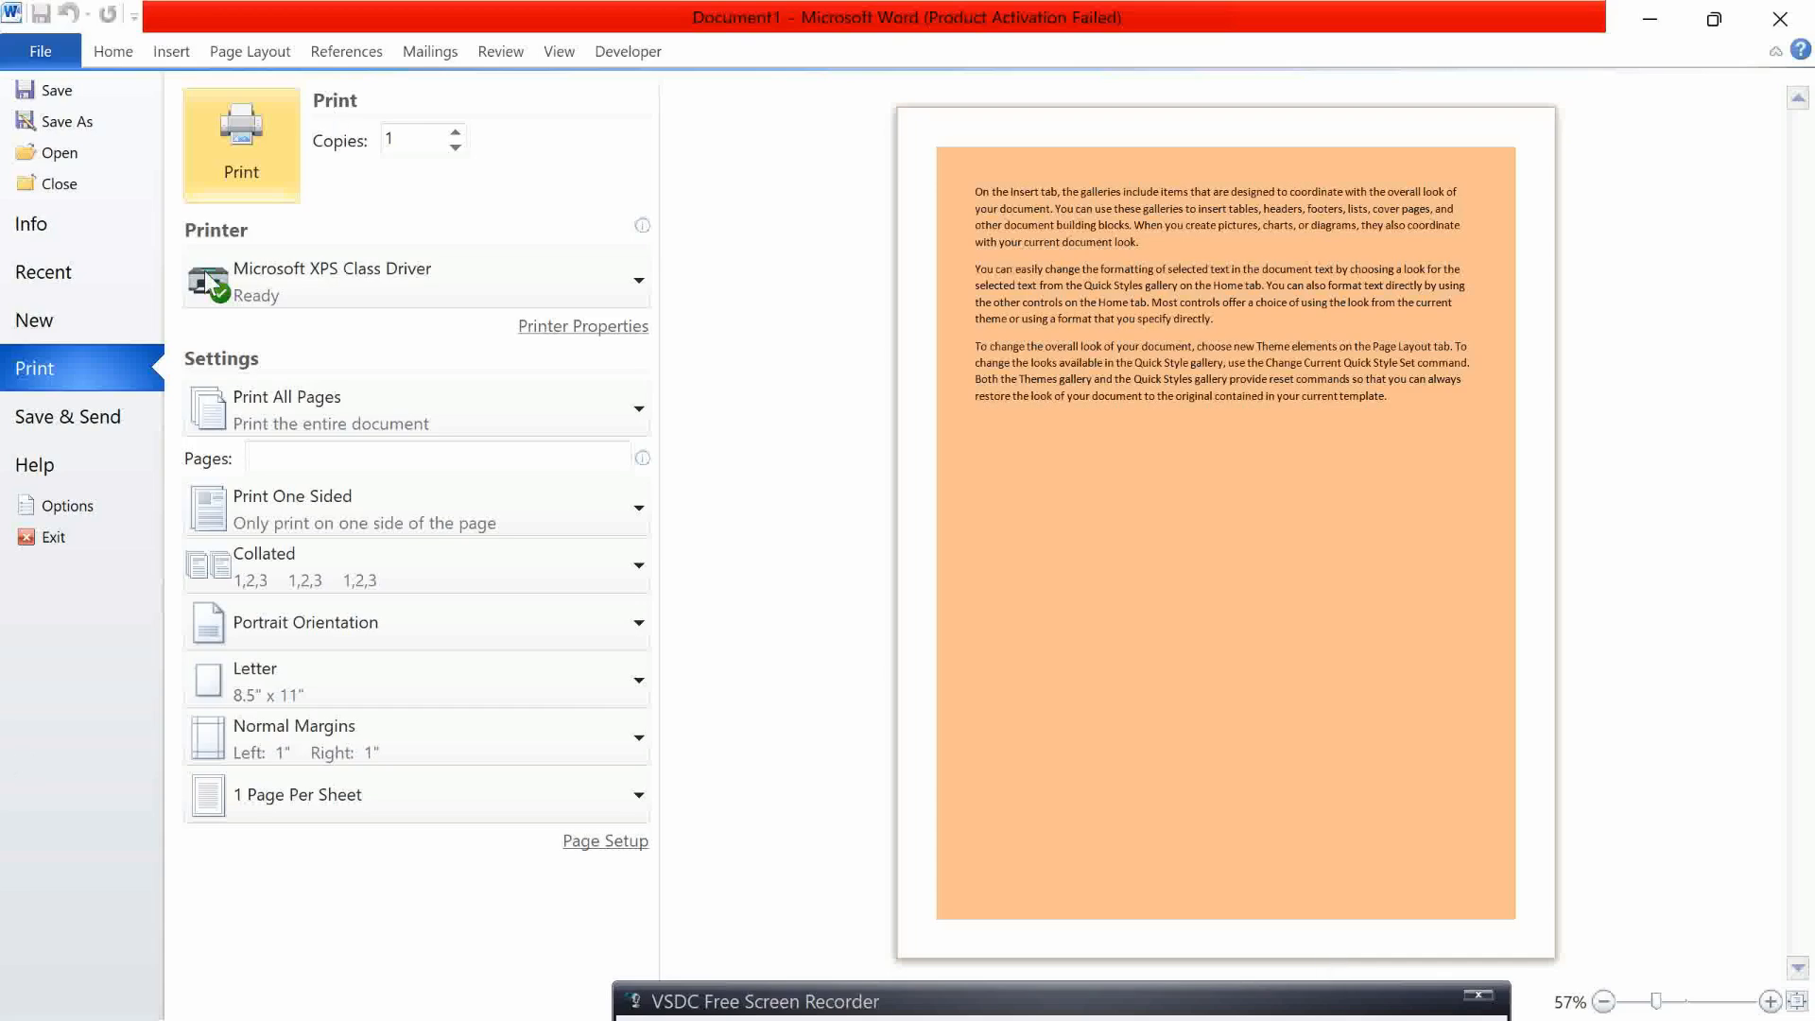
Review the printing settings in the display options and close the options
click(55, 516)
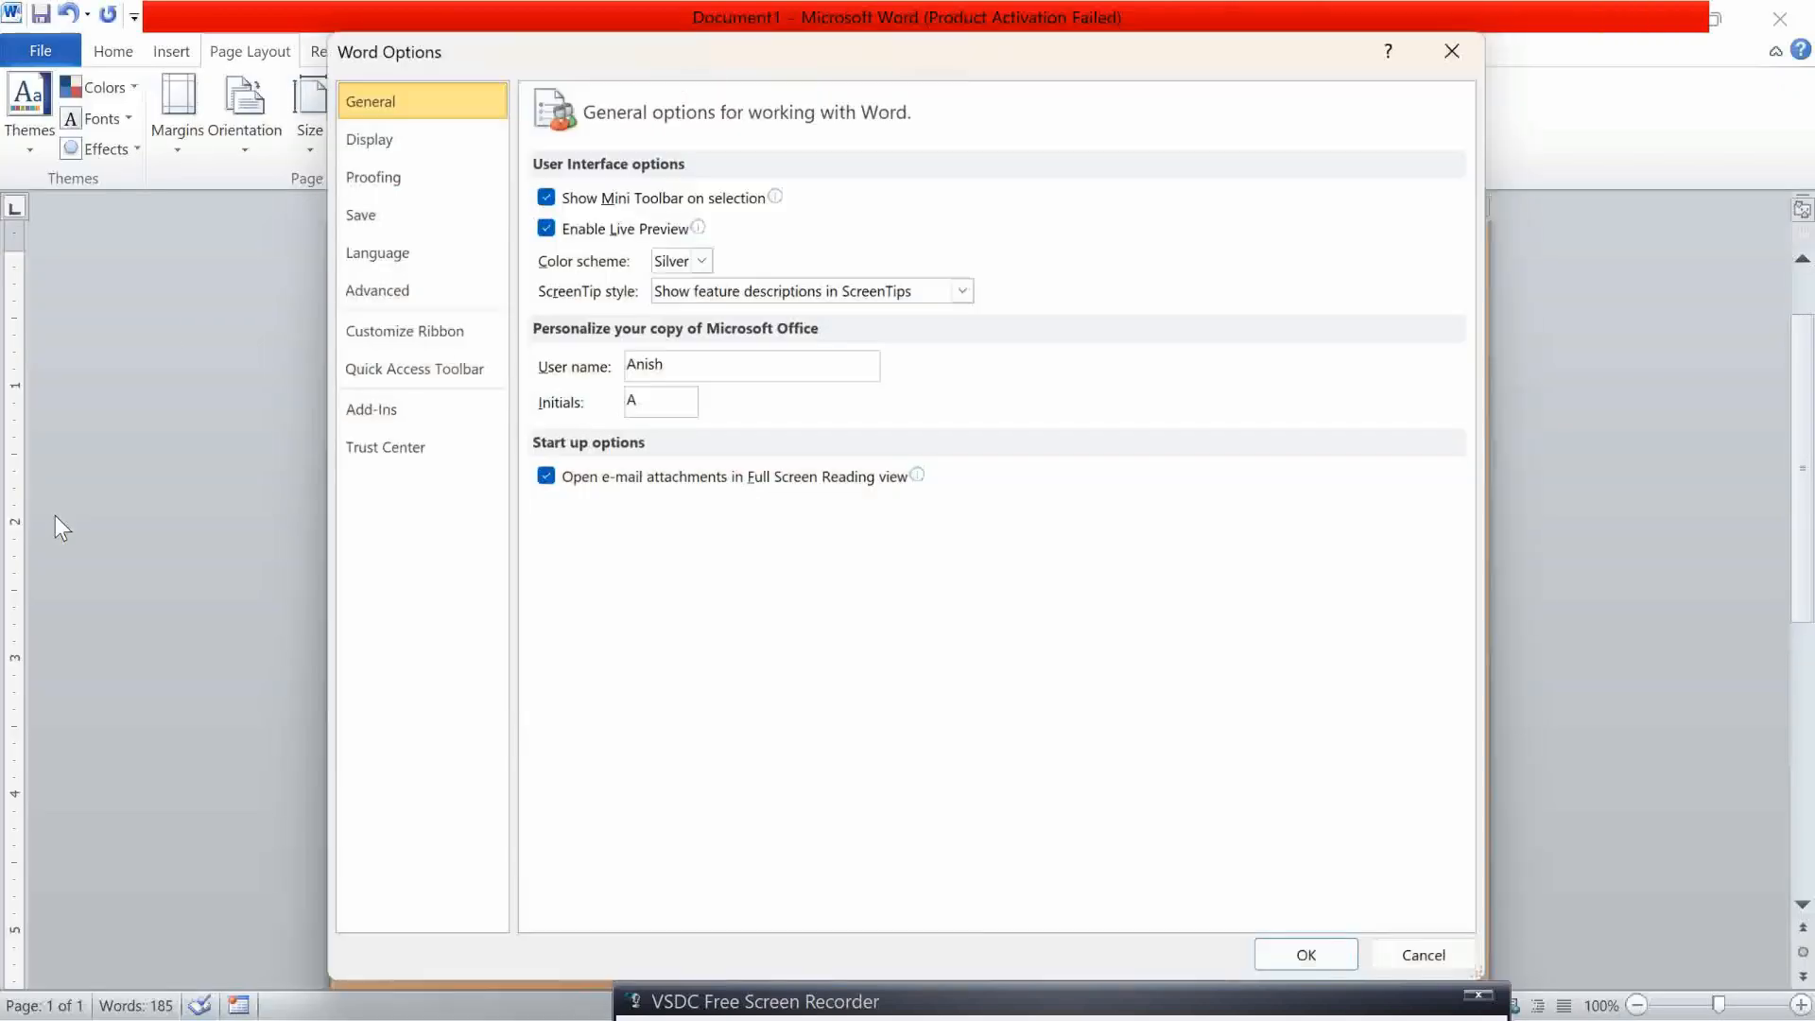
click(439, 143)
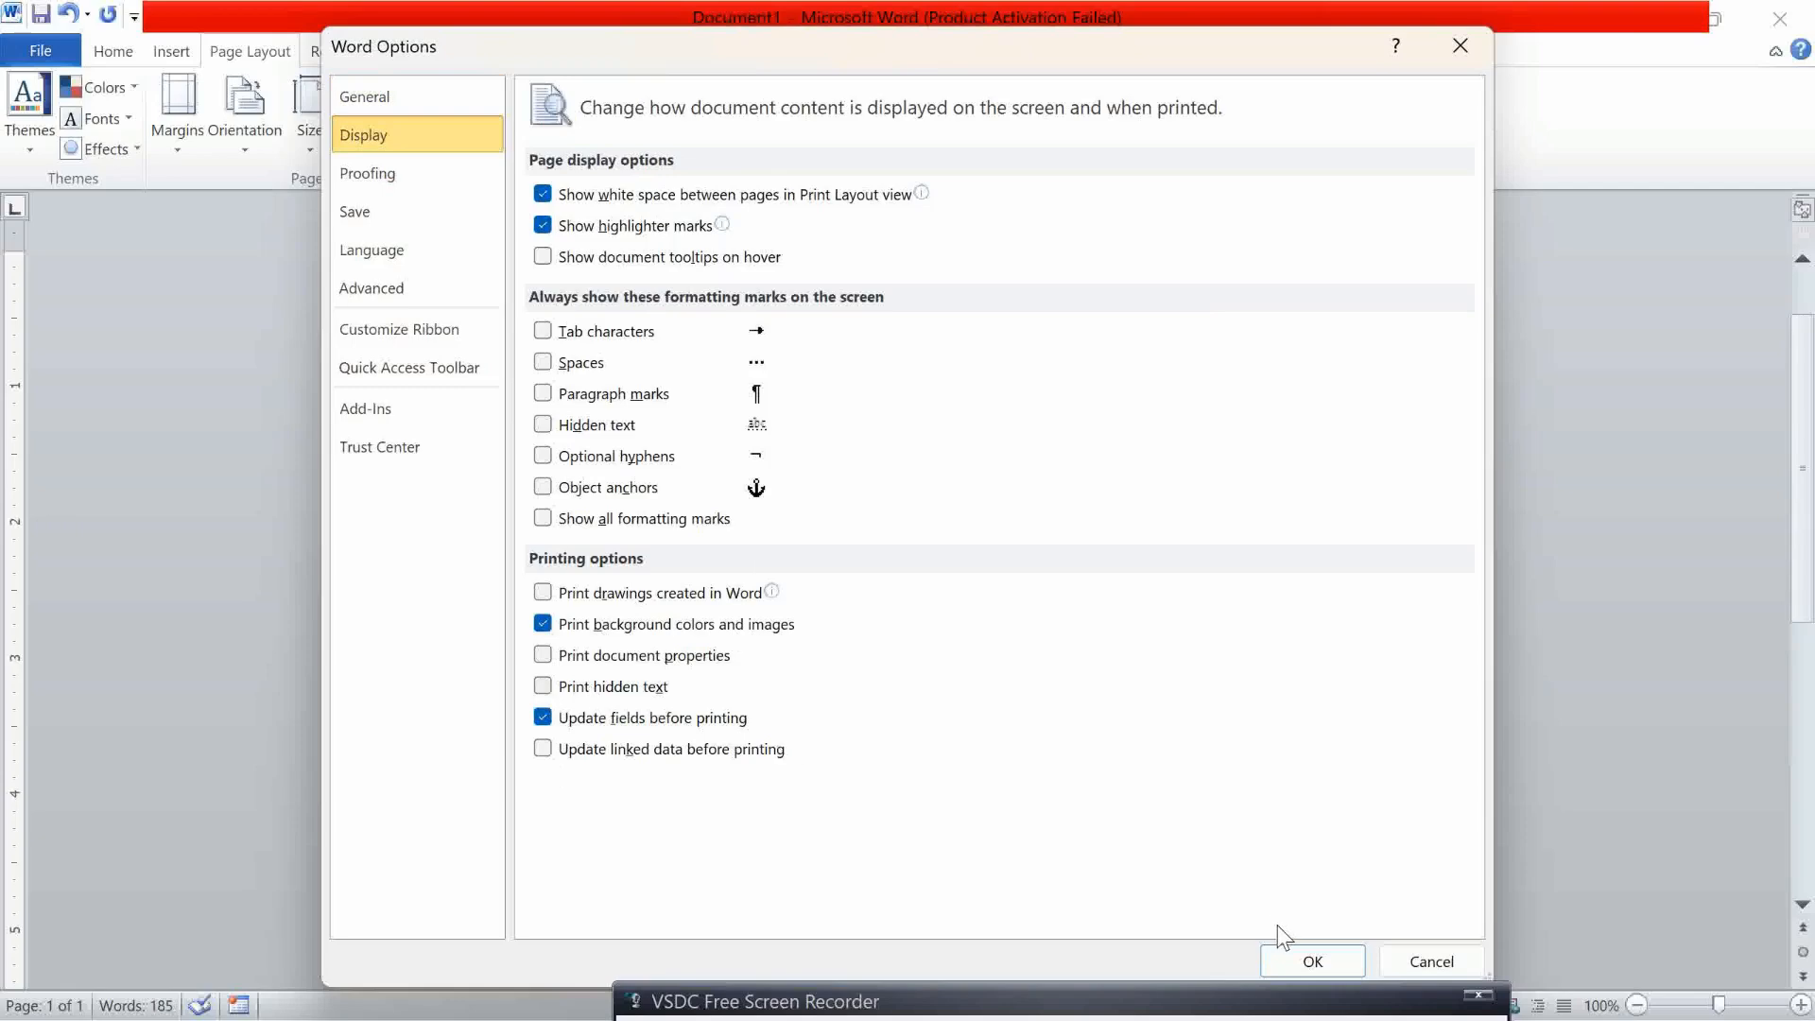
click(1388, 972)
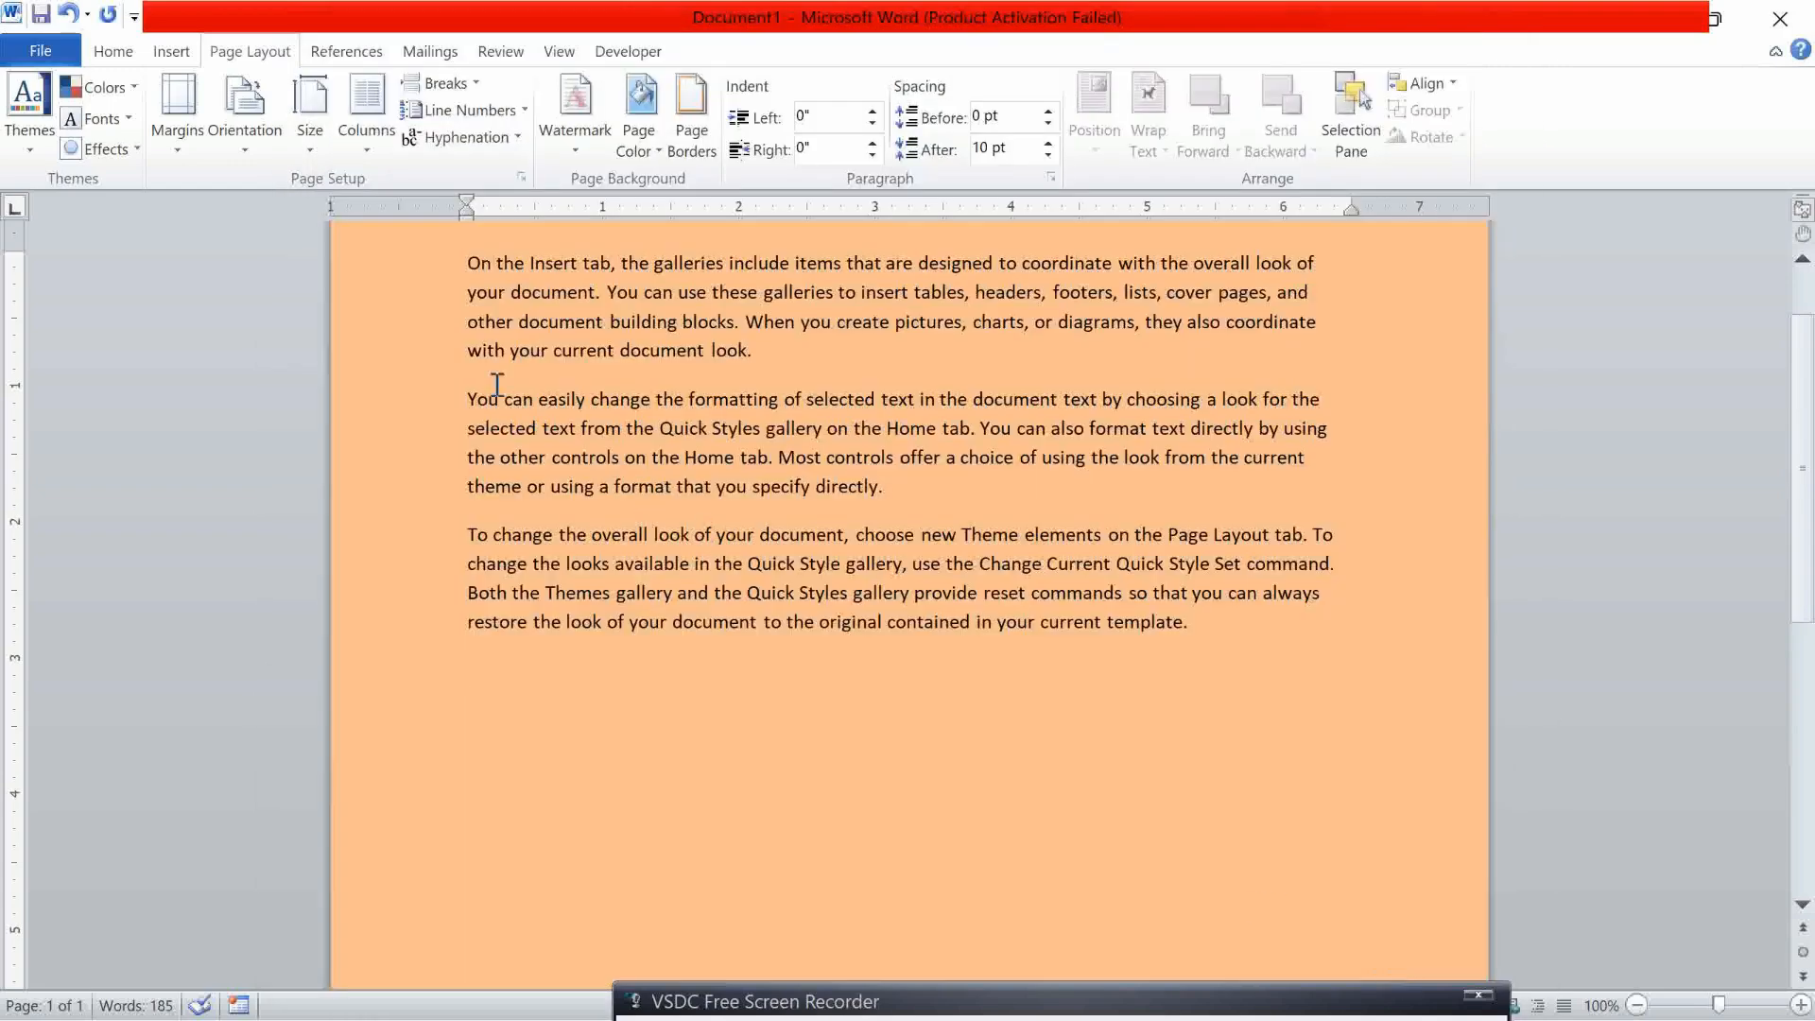
Format the second paragraph, up to its final period, as hidden text and check the print preview
drag(467, 398, 880, 487)
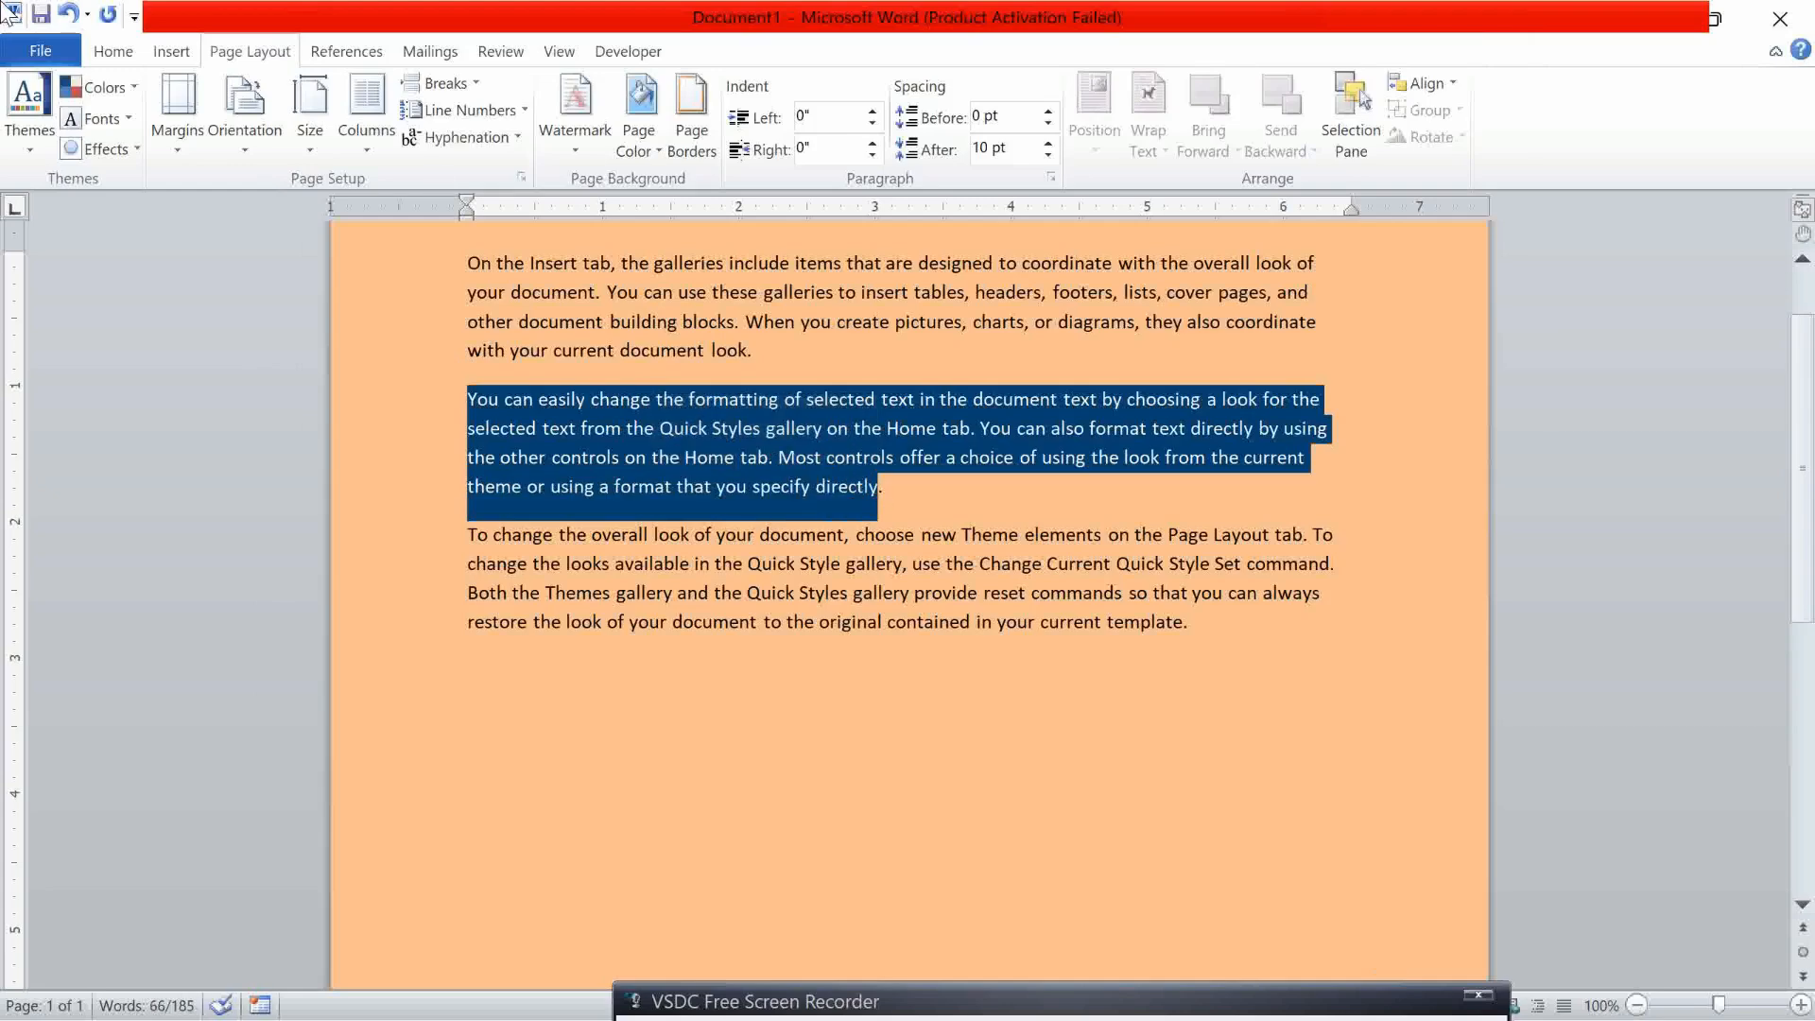
click(112, 43)
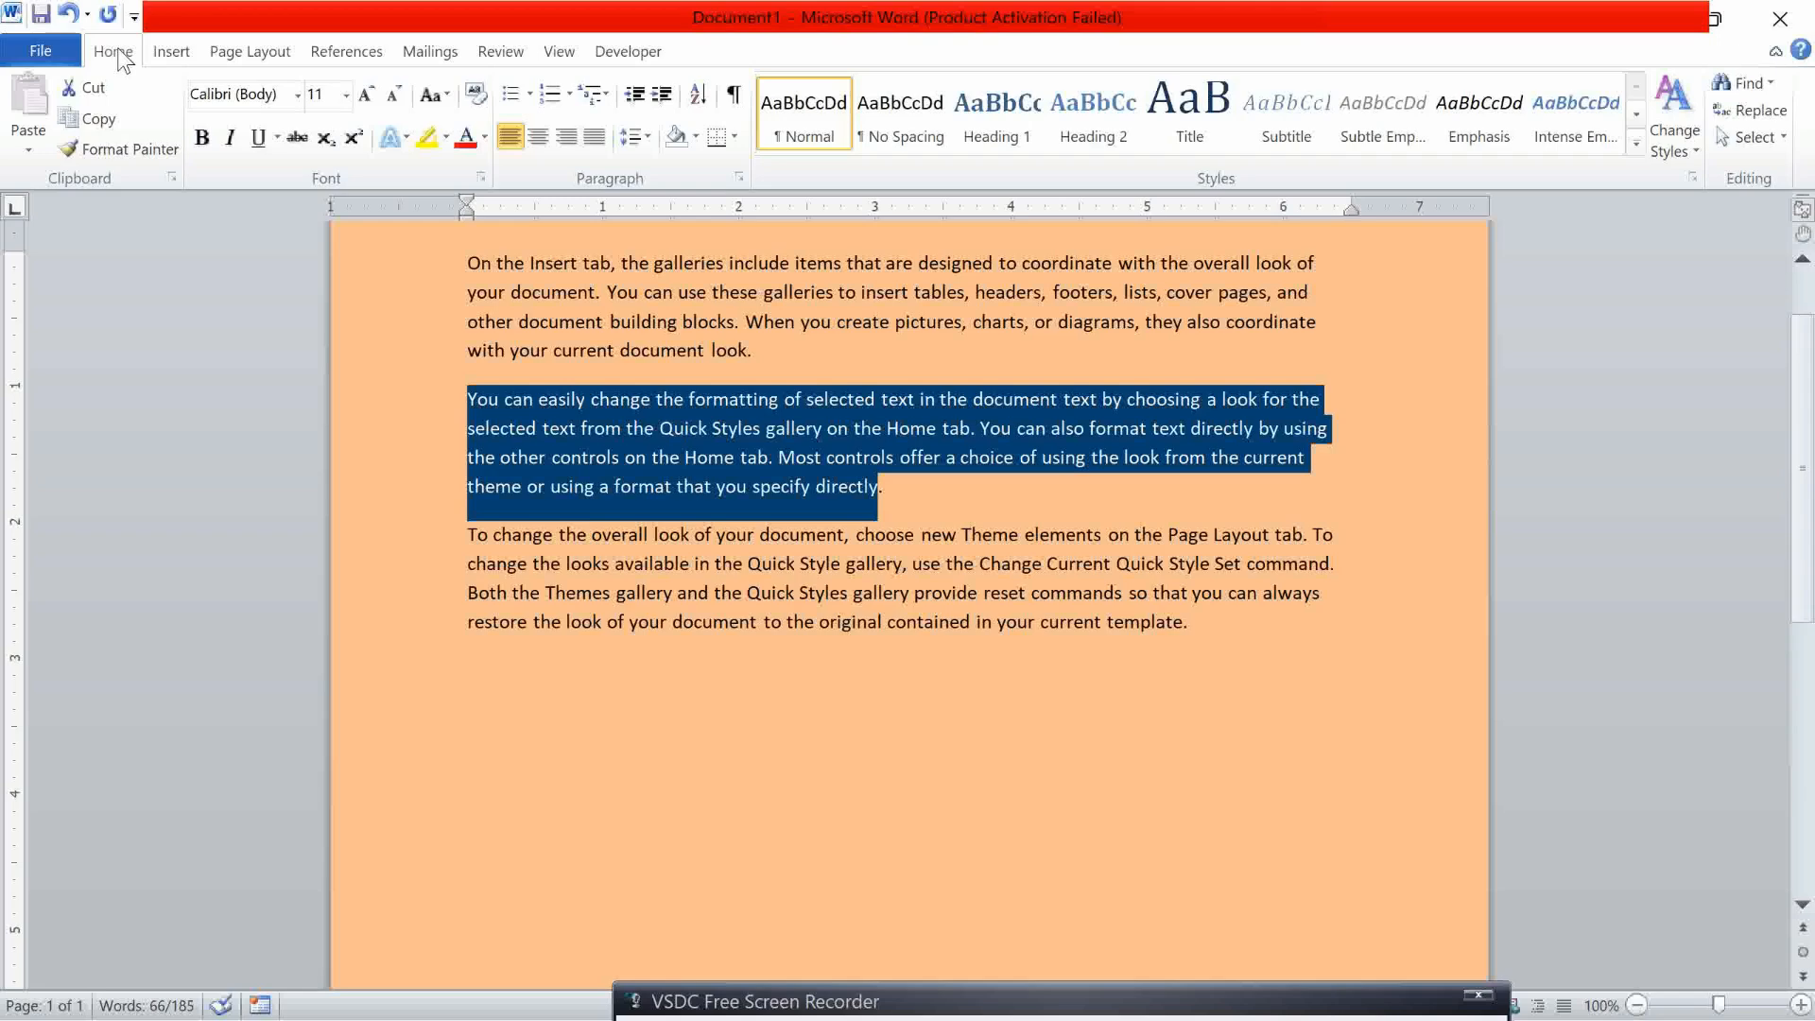
click(475, 176)
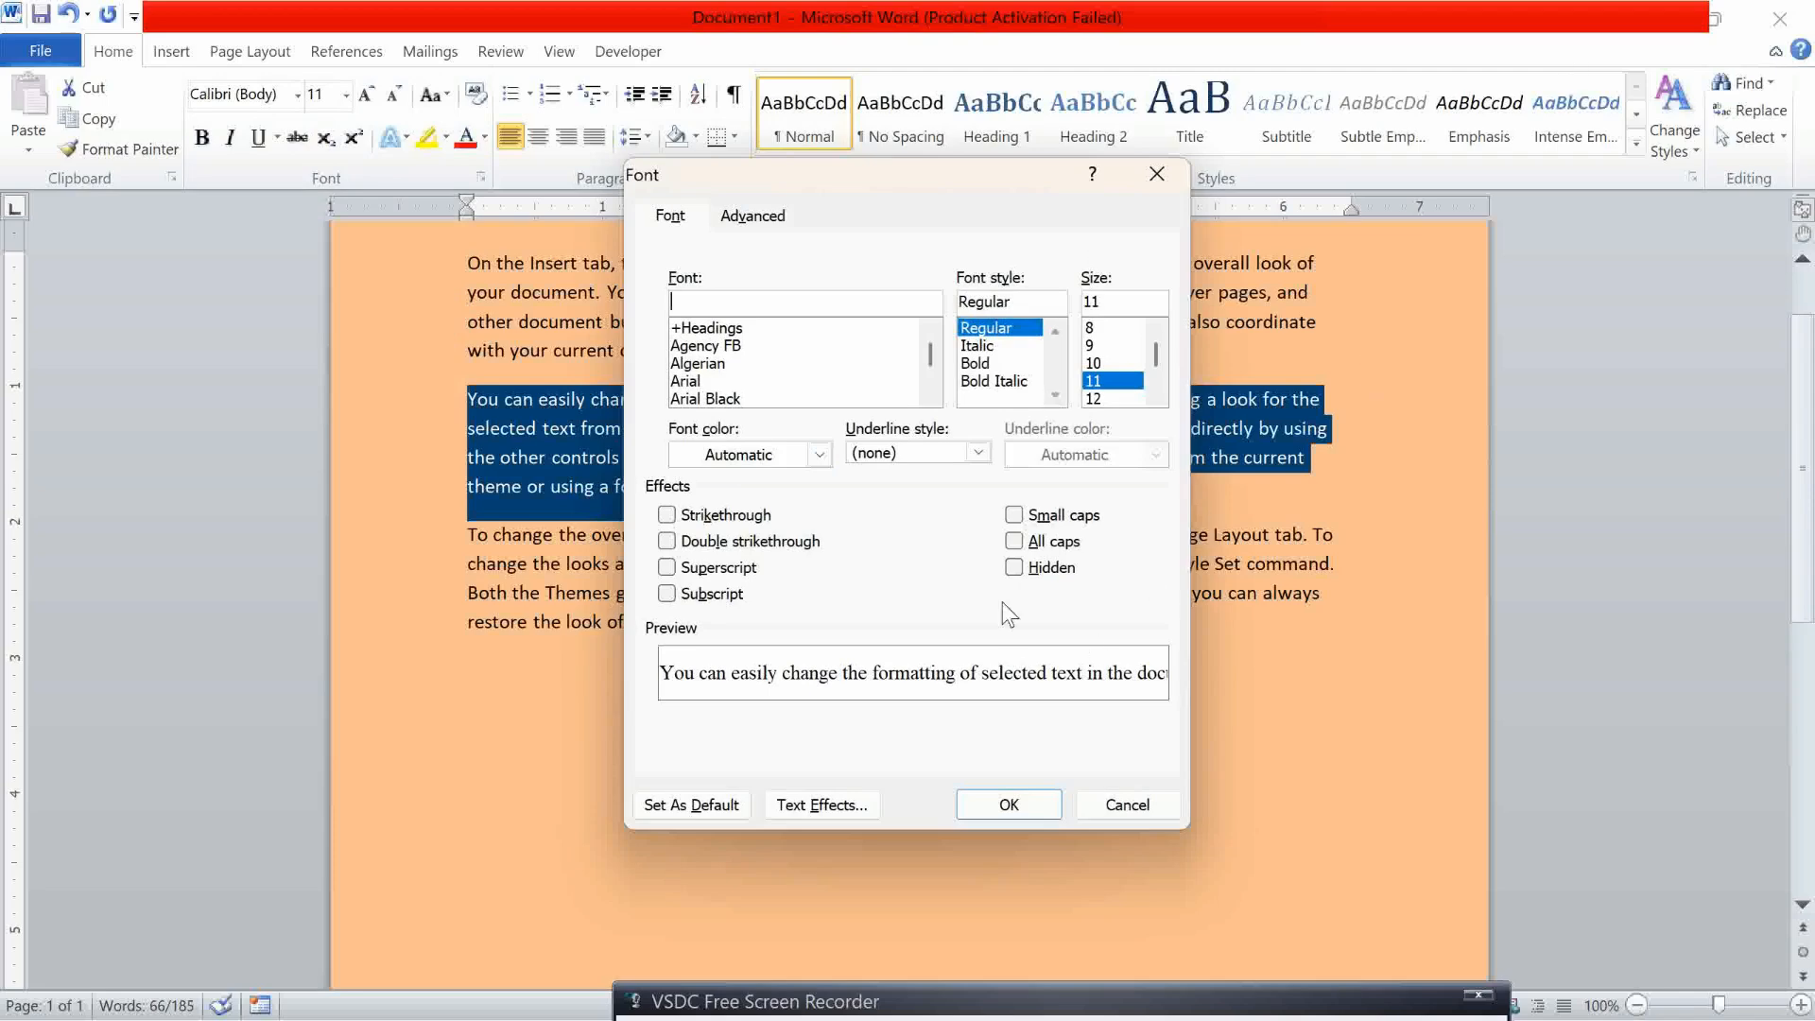
click(1016, 568)
click(1031, 803)
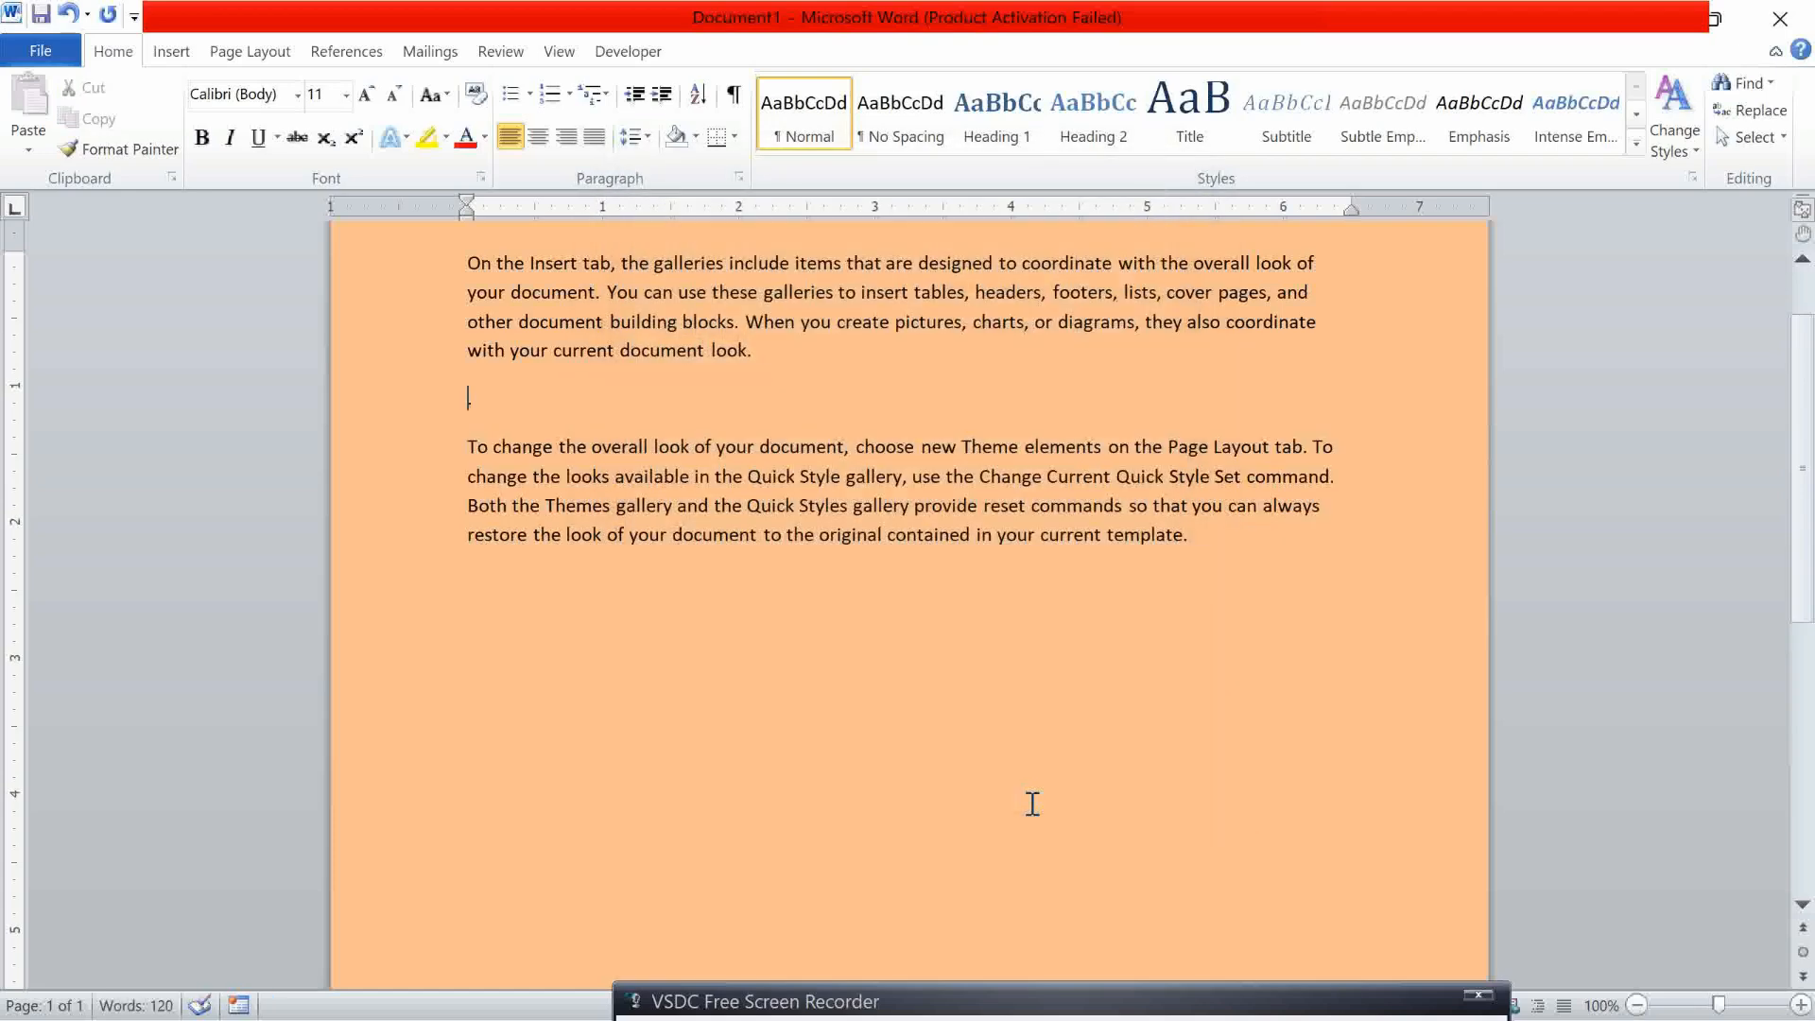
key(ctrl+p)
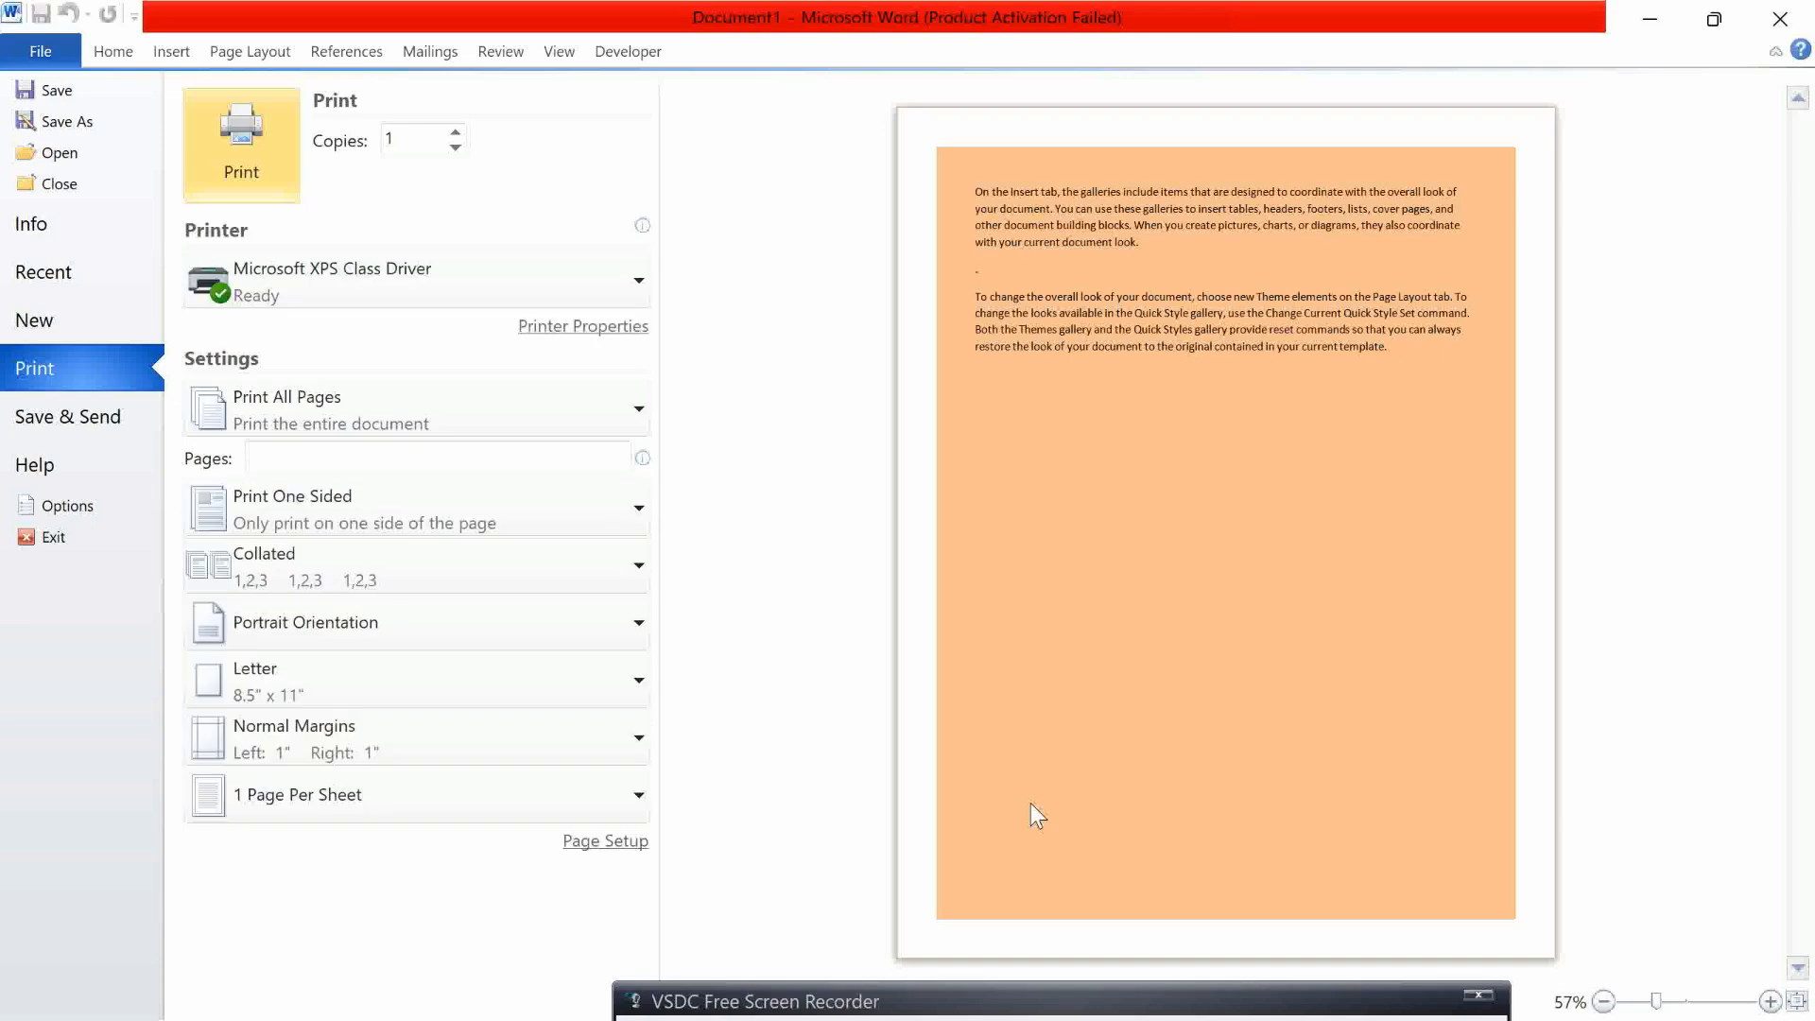
key(Escape)
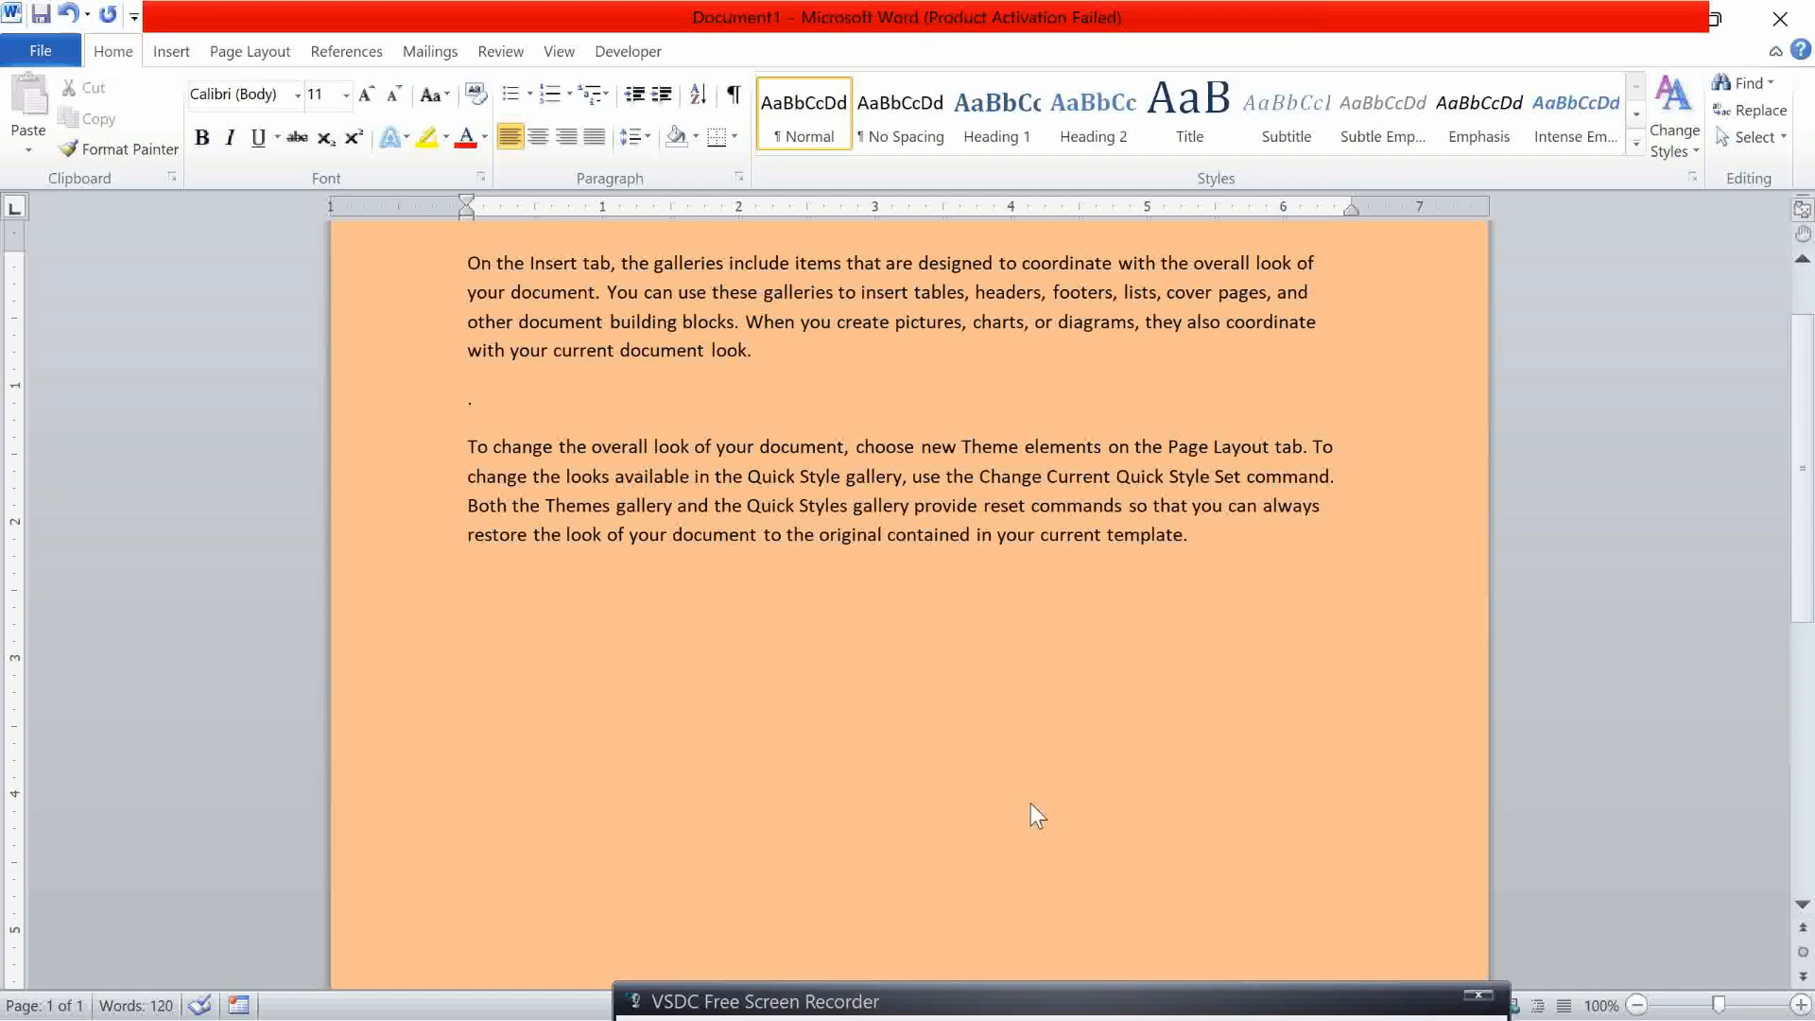
Enable "Print document properties" and "Print hidden text" in the display options, apply the changes and open the print preview
key(alt+f)
key(t)
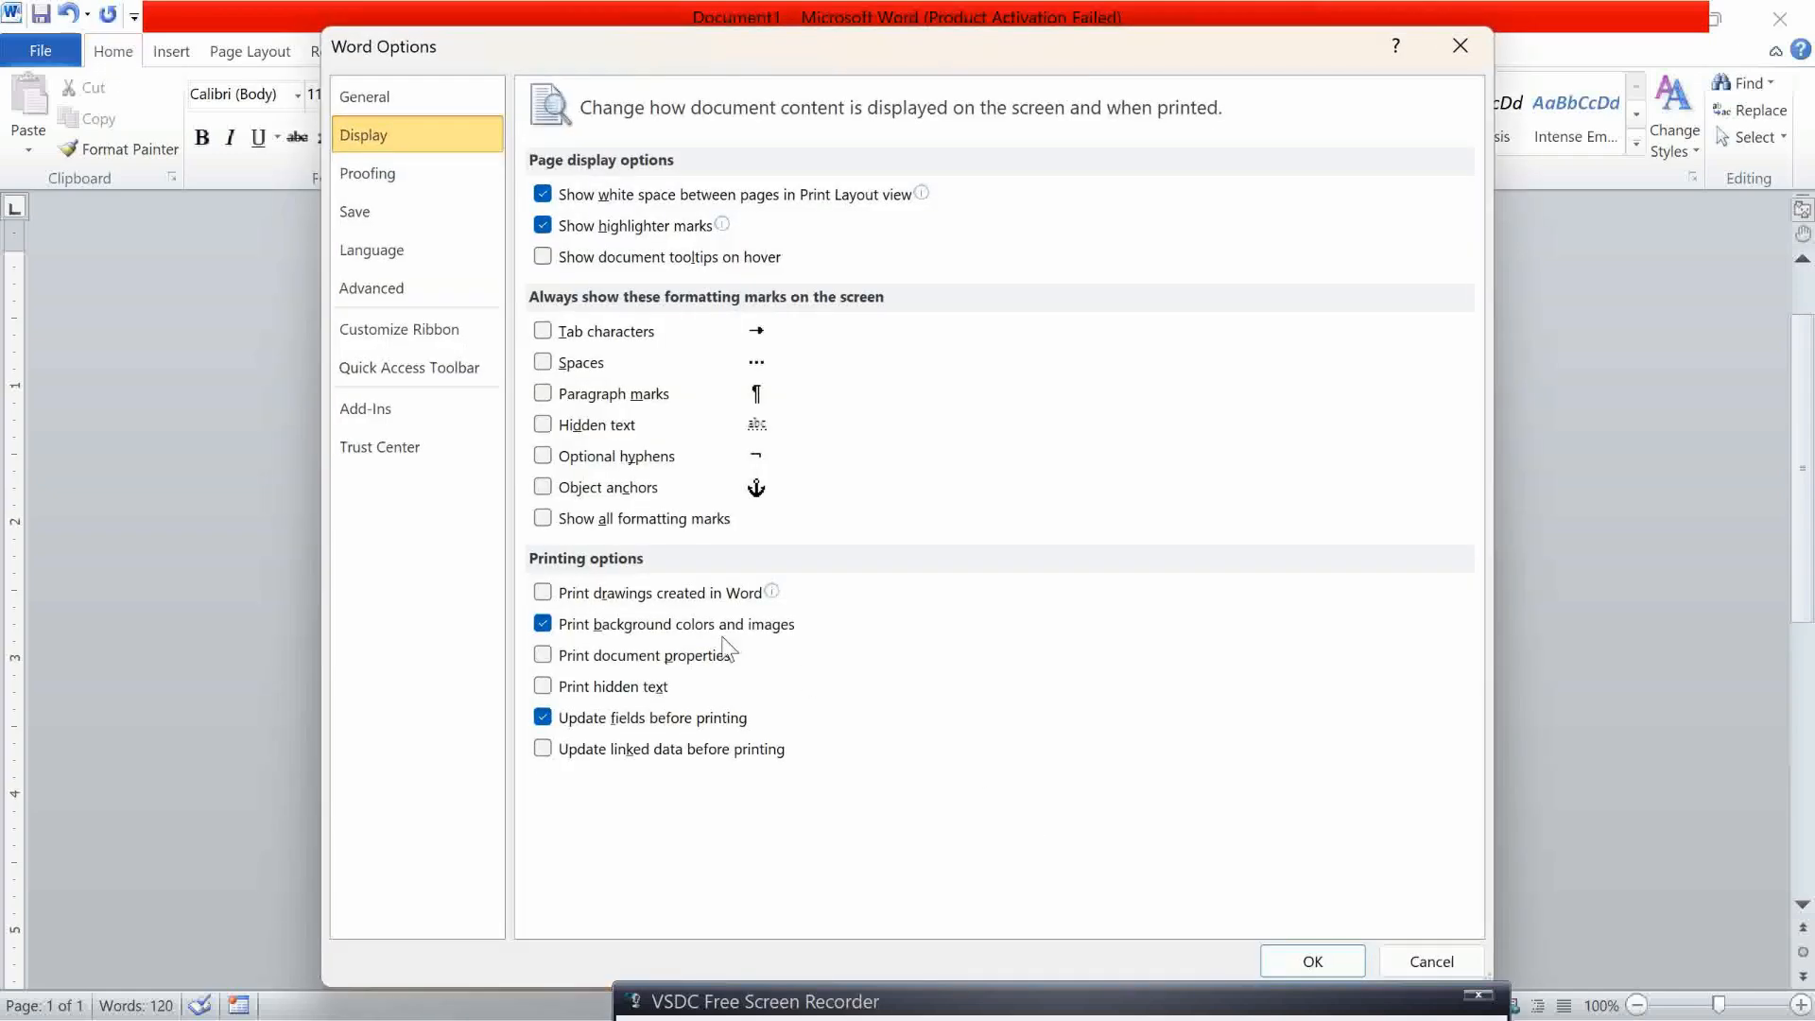
click(613, 659)
click(614, 688)
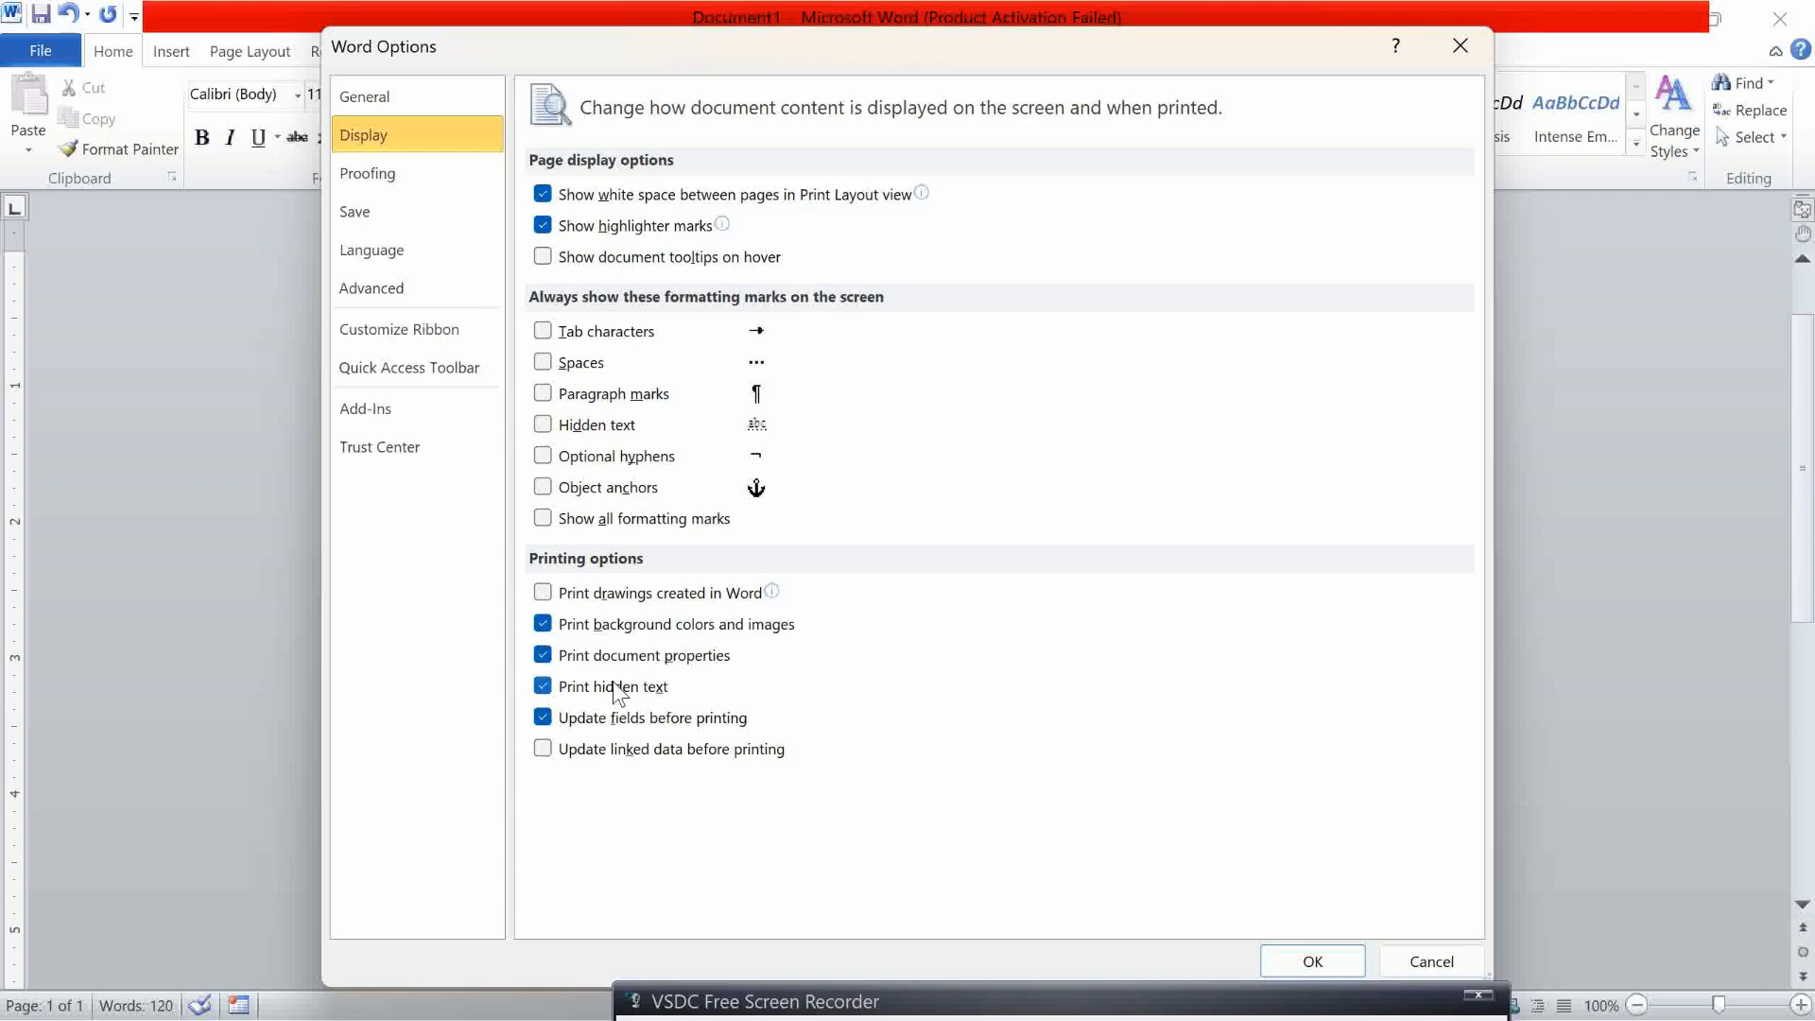
click(1313, 958)
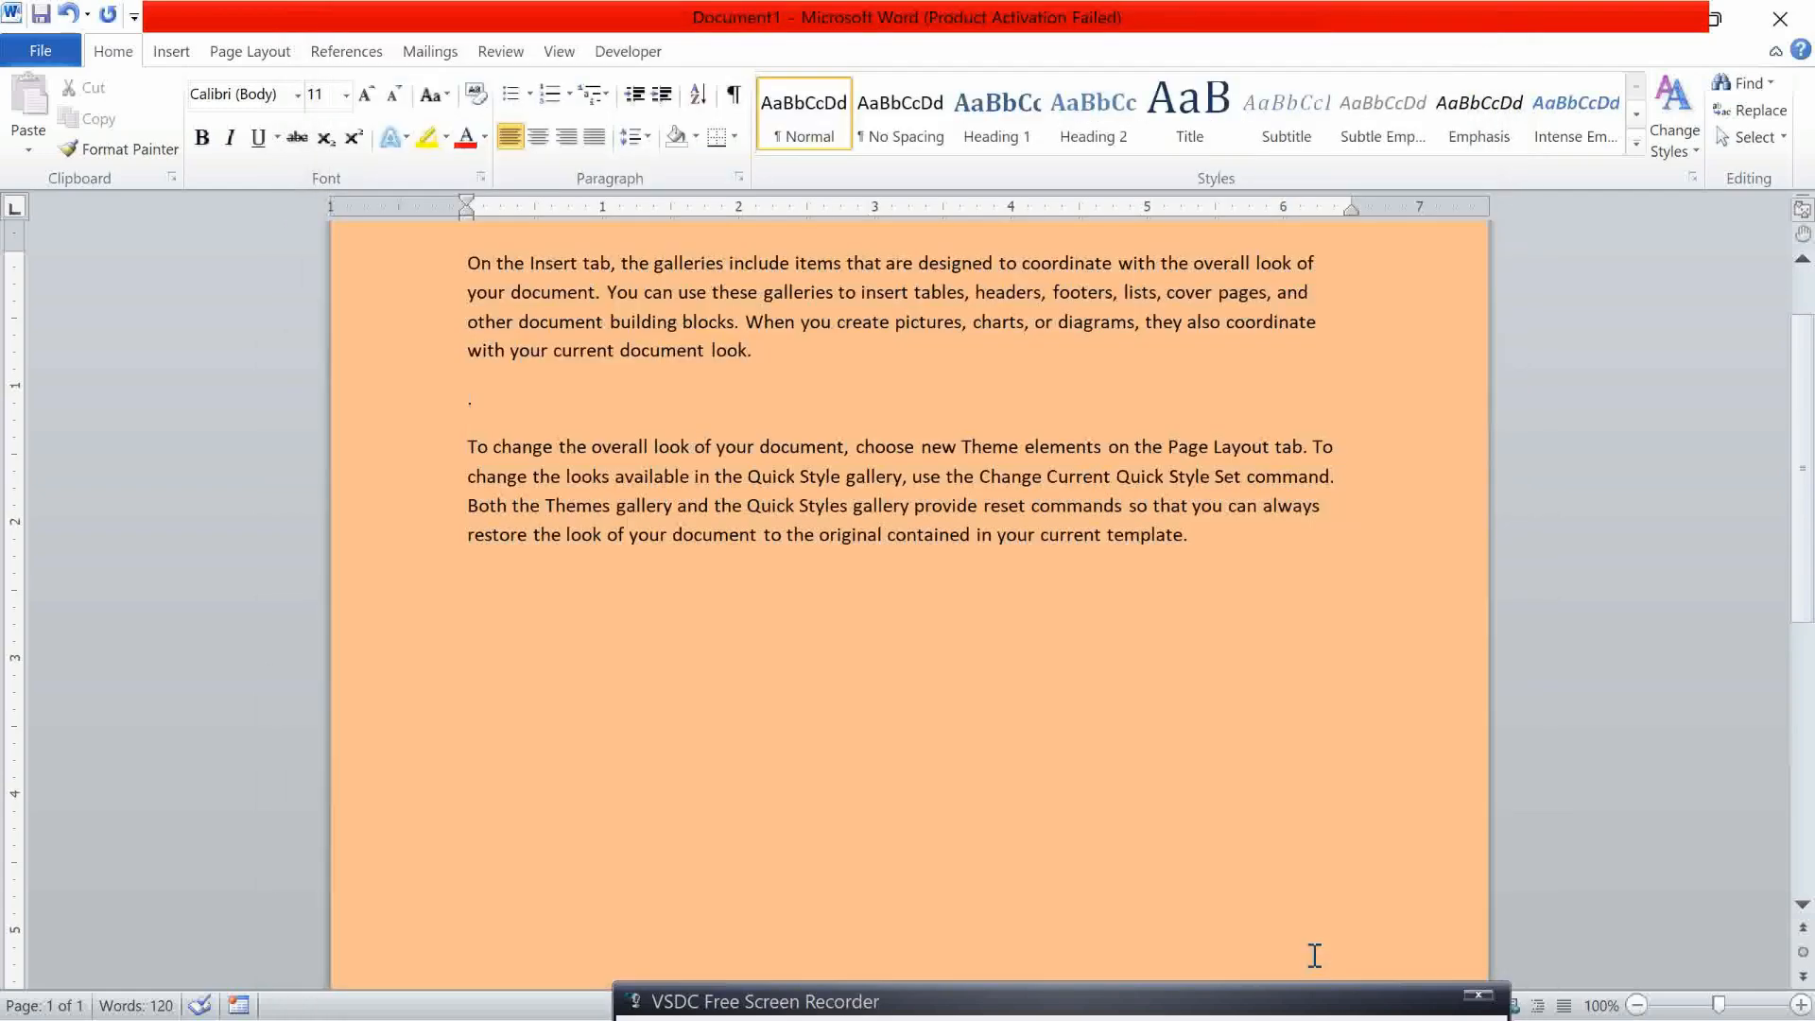
key(ctrl+p)
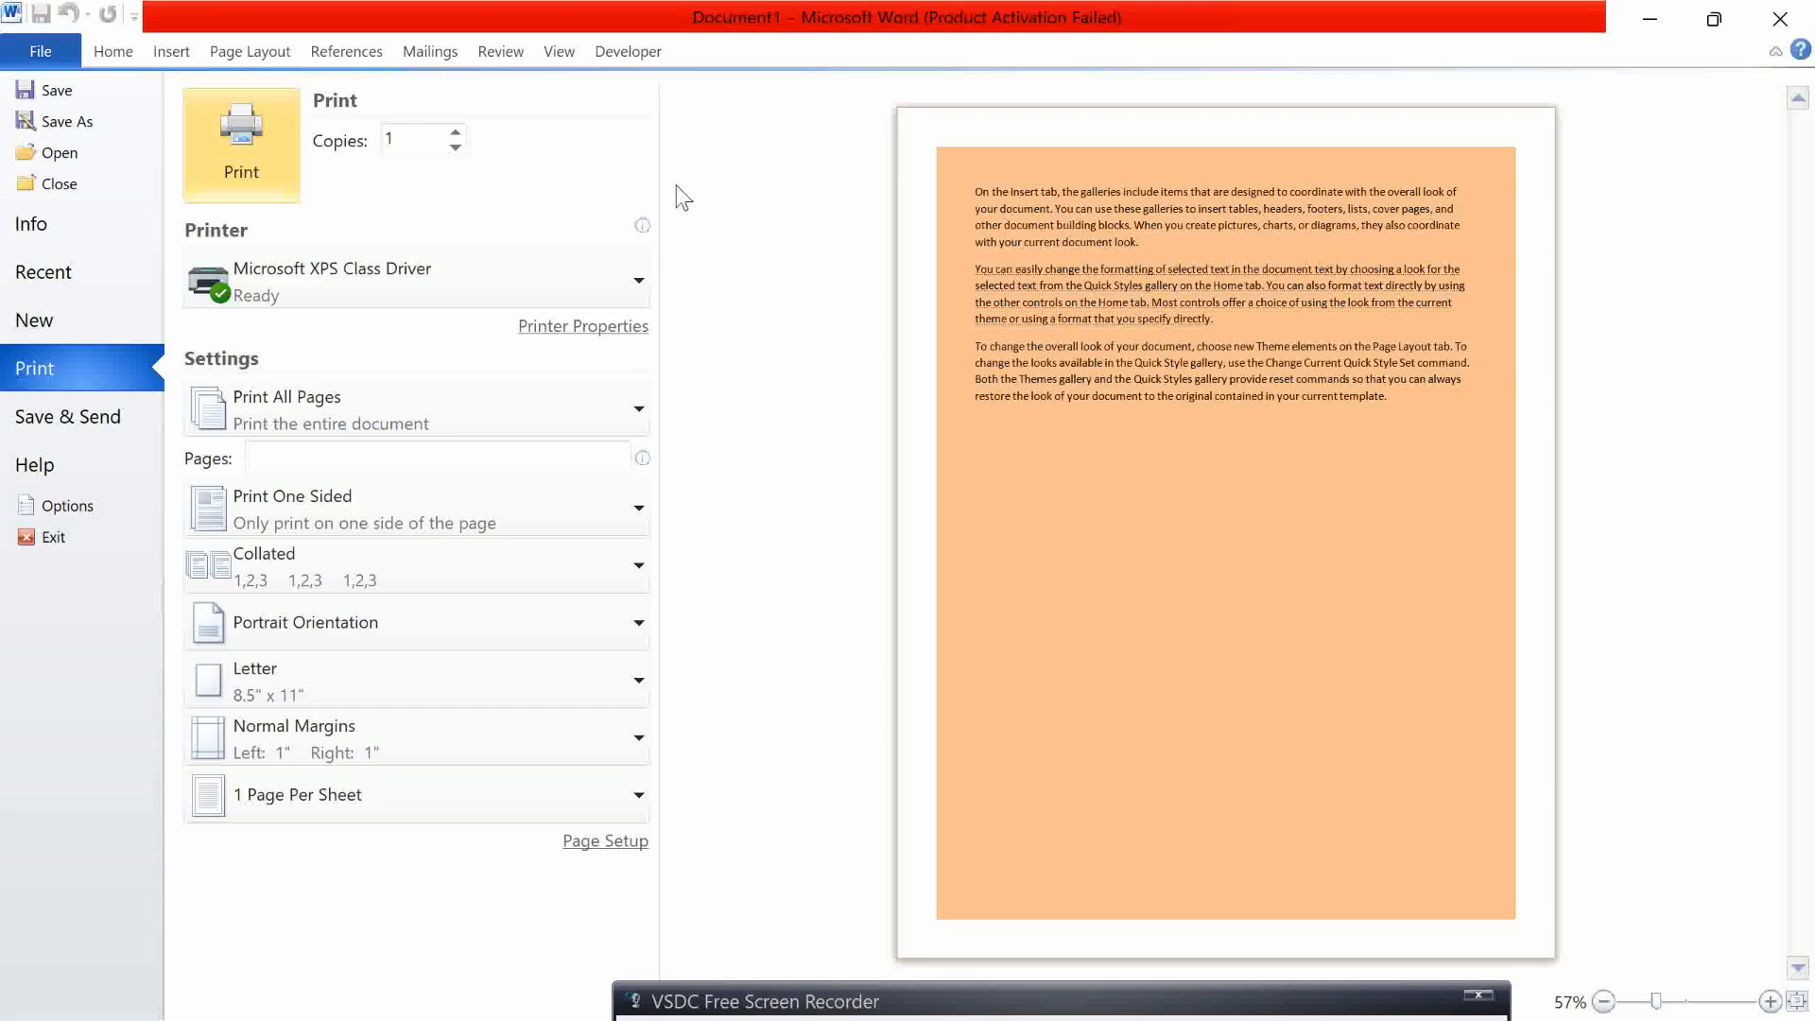
Examine the display options and the proofing options, down to the spelling and grammar exceptions for Document1
click(66, 506)
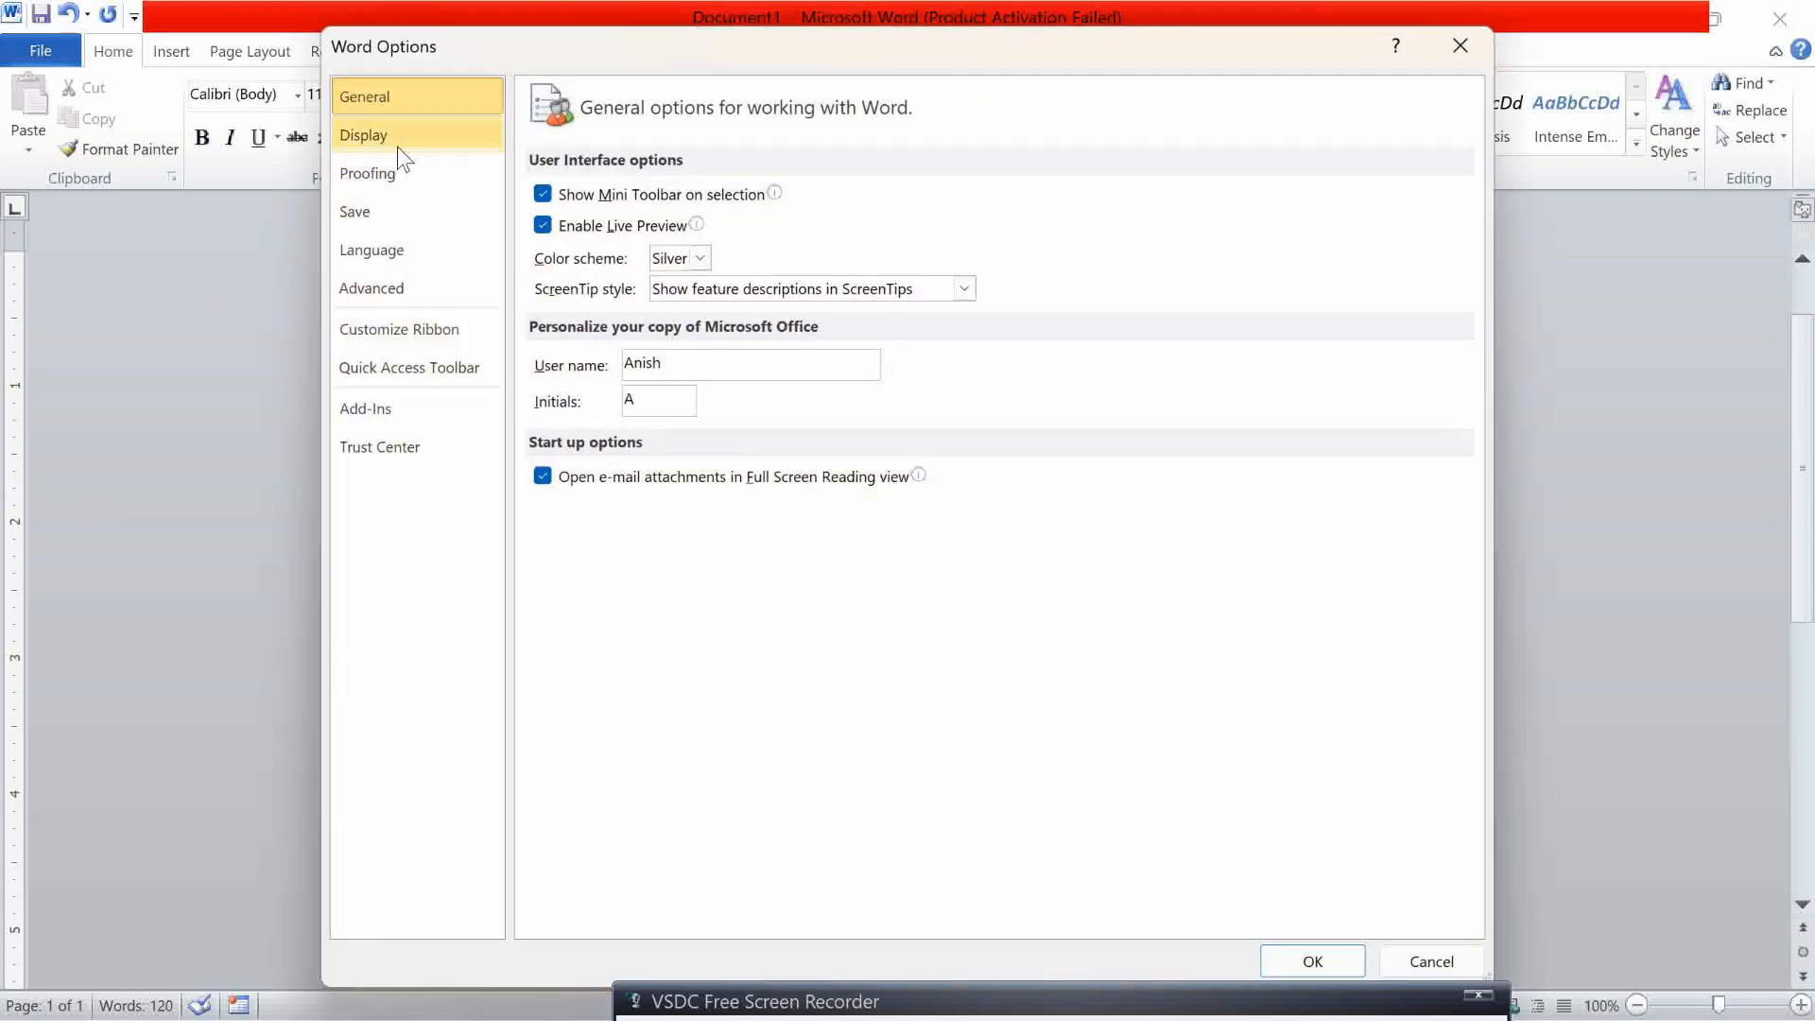
click(398, 146)
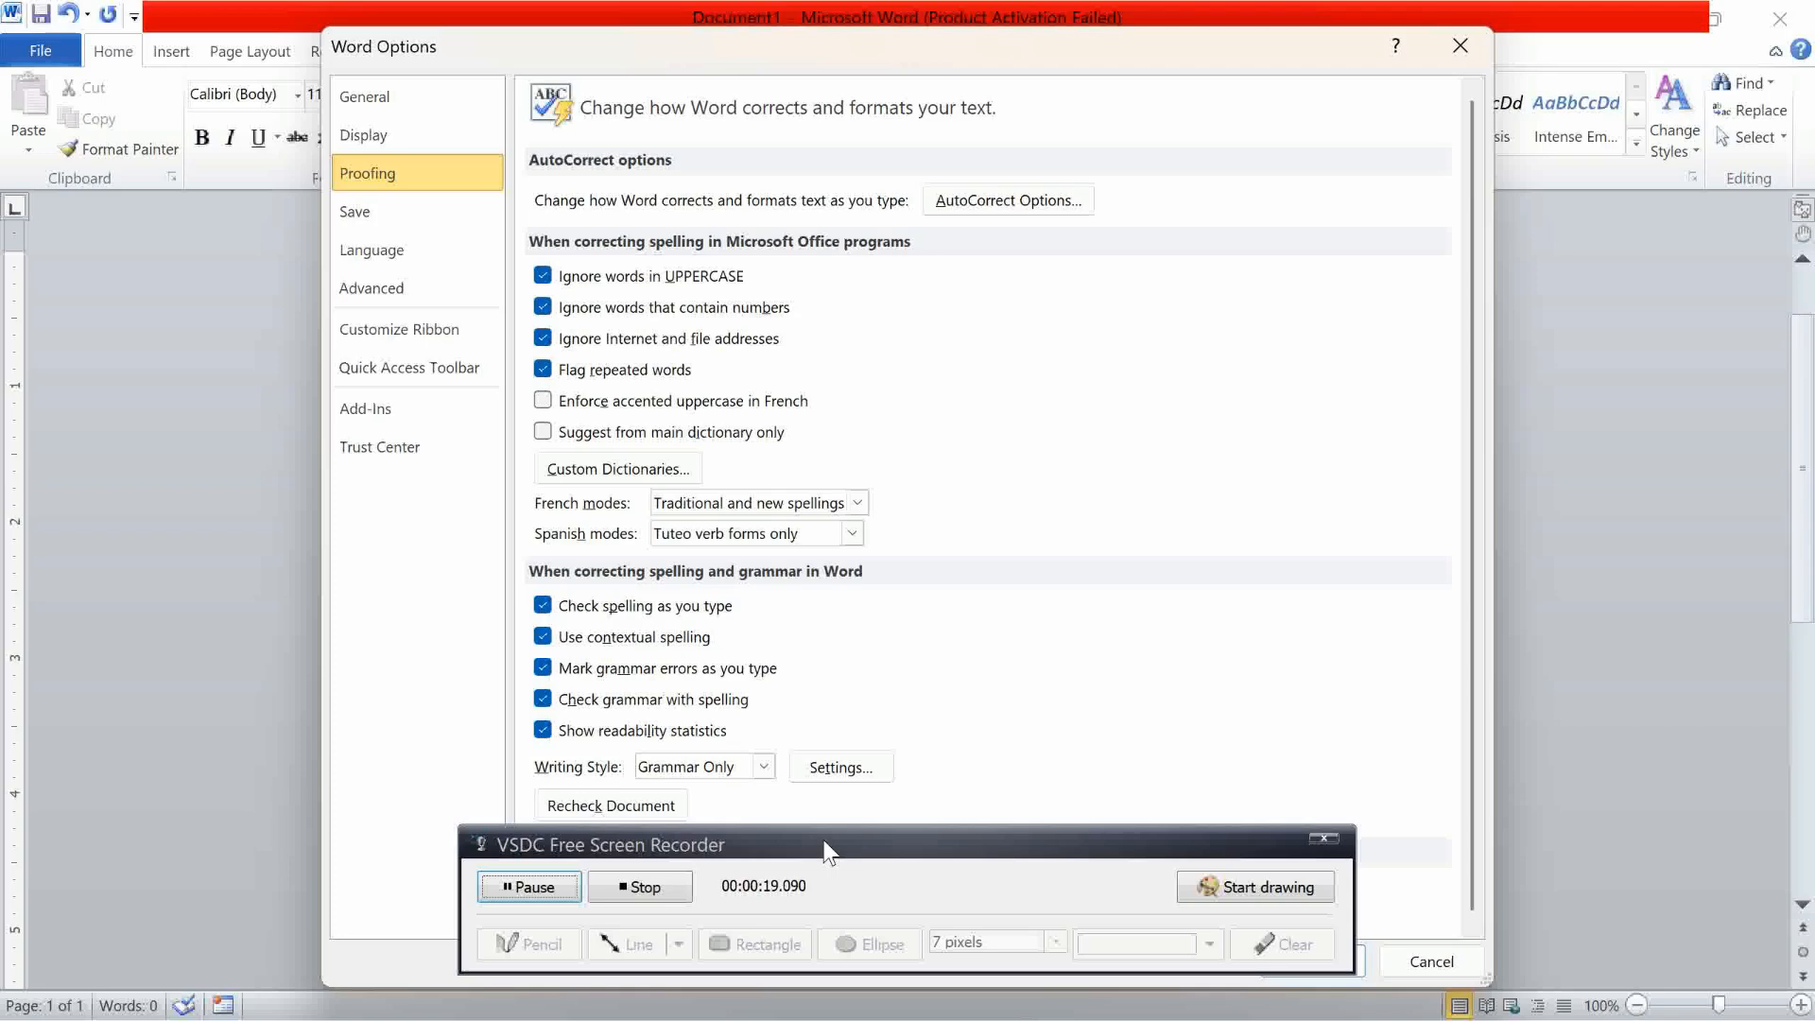
drag(824, 844, 1185, 571)
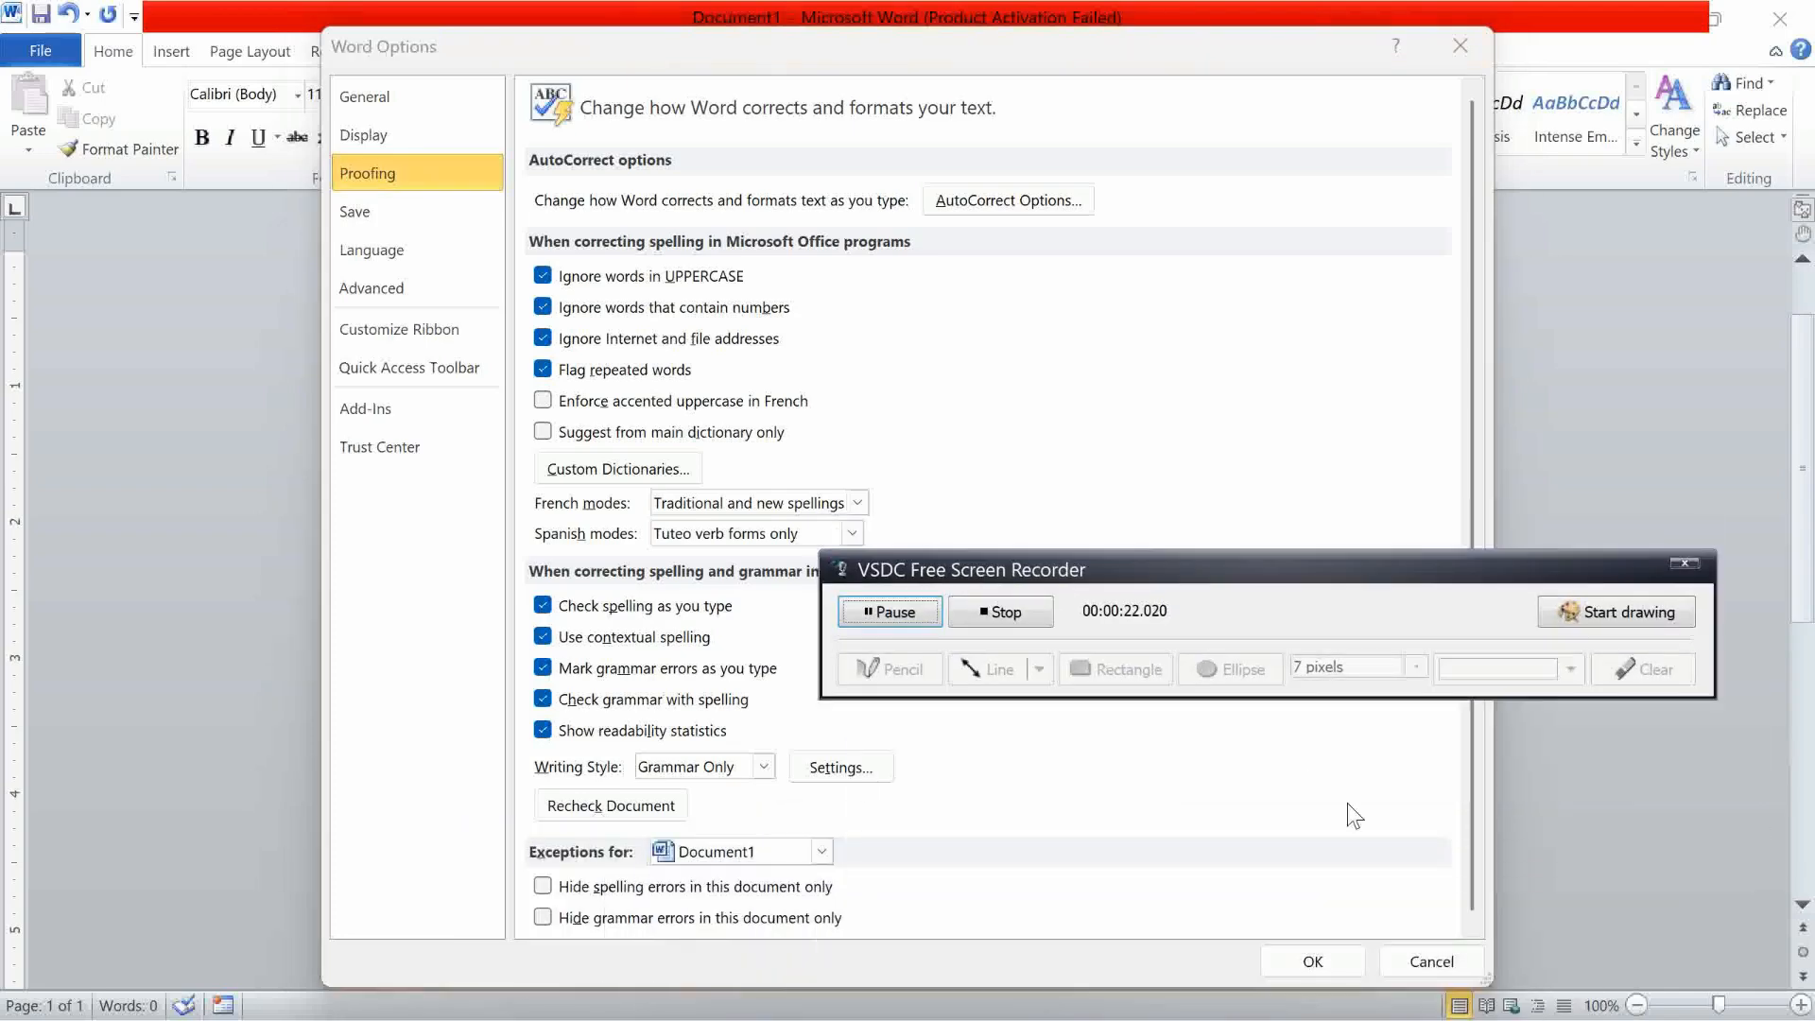
click(1478, 933)
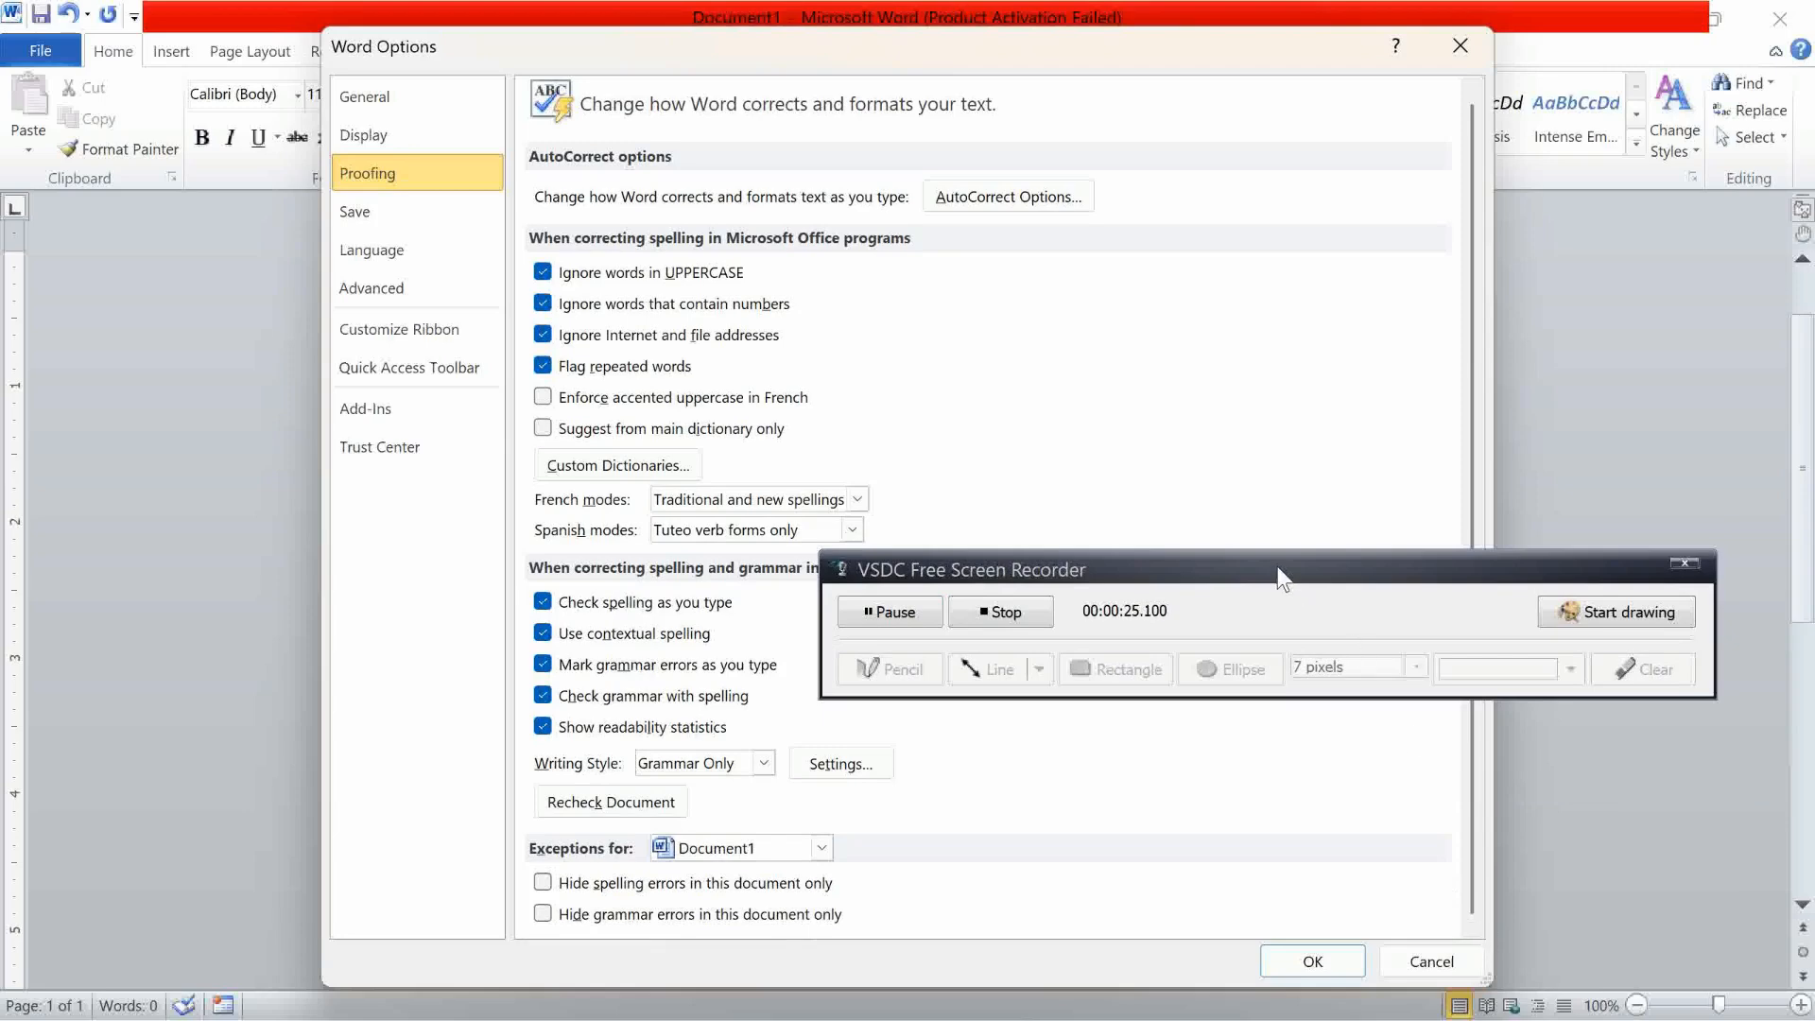
Review the AutoCorrect settings in the proofing options, close the options and enter "hte" as a test word on the page
drag(1278, 568, 973, 707)
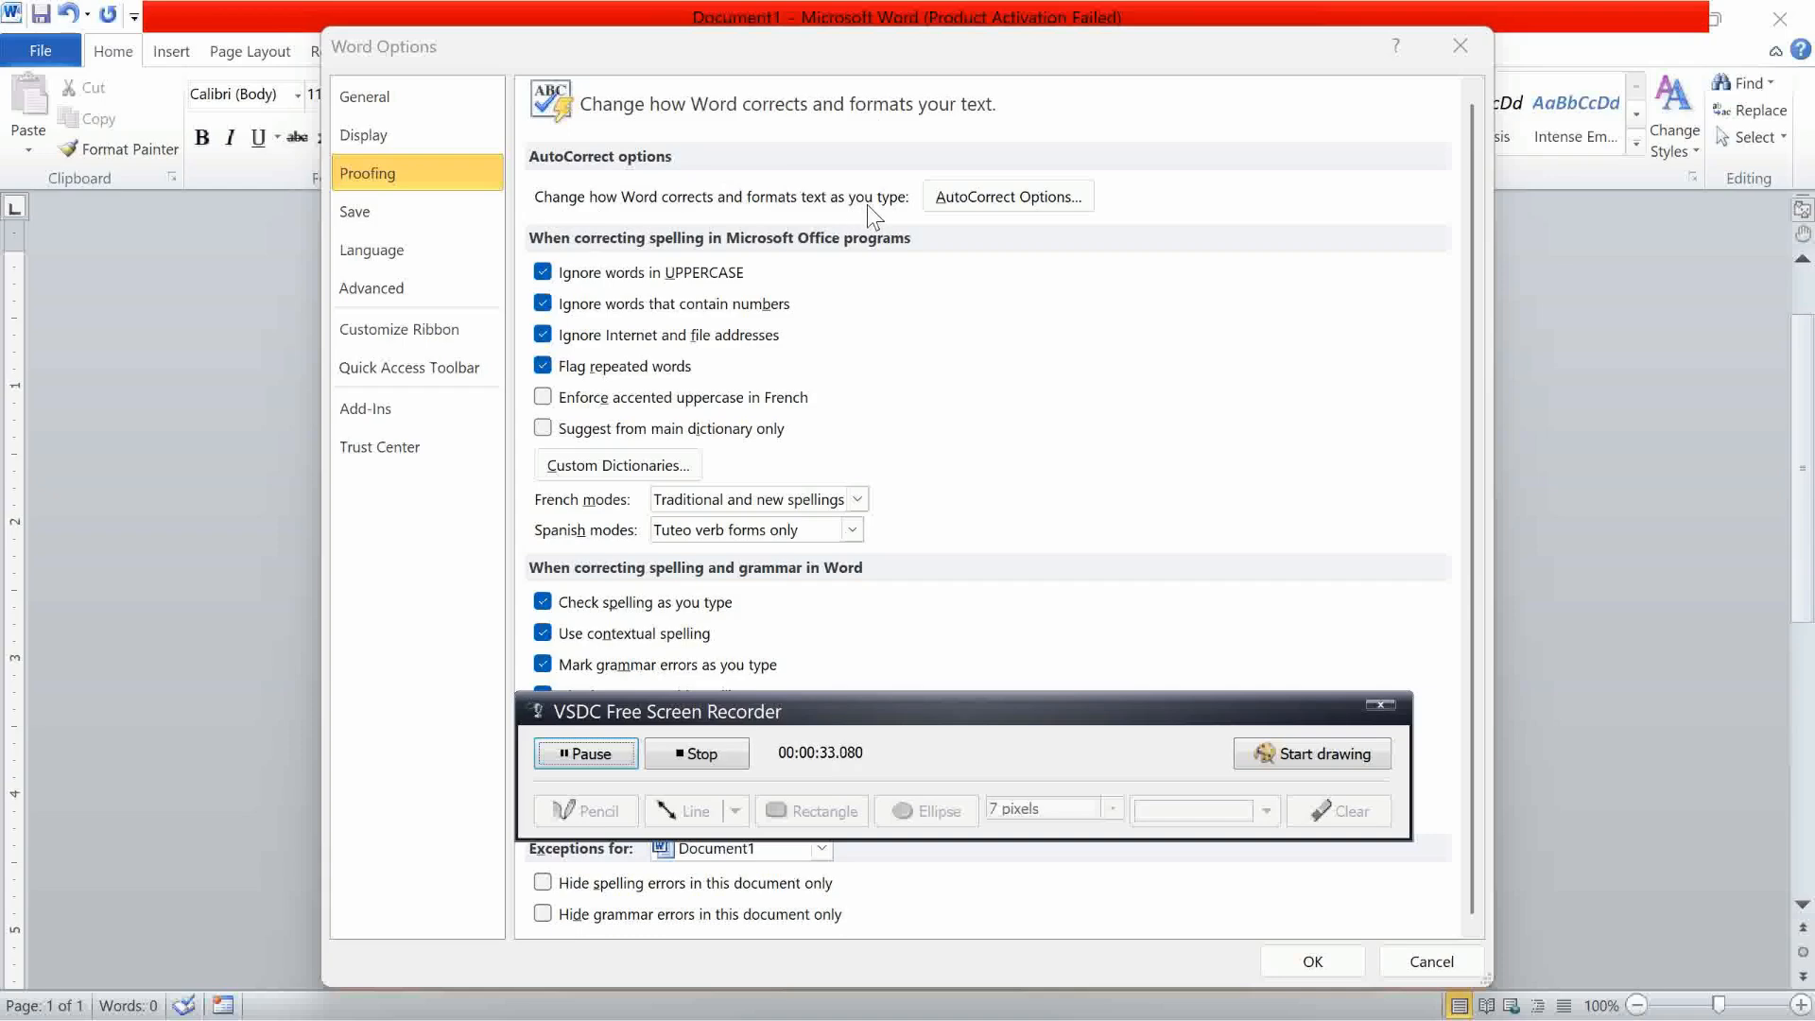
click(935, 199)
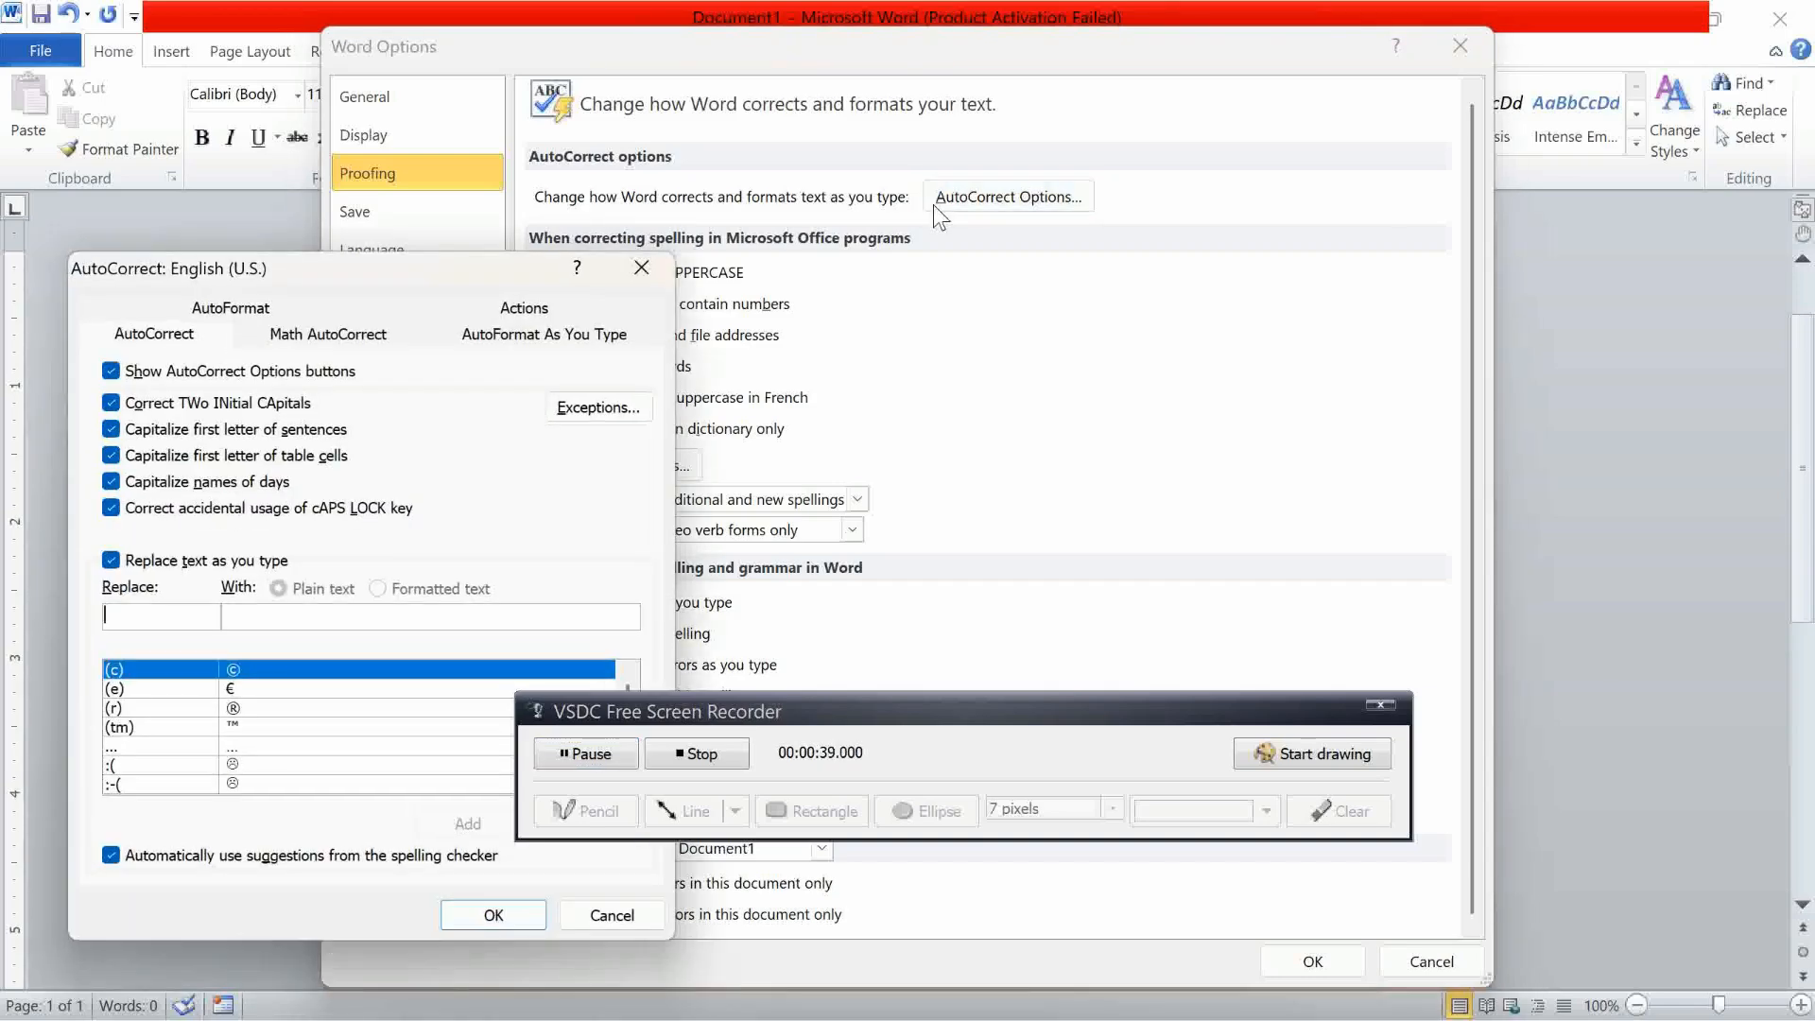
drag(428, 287, 898, 143)
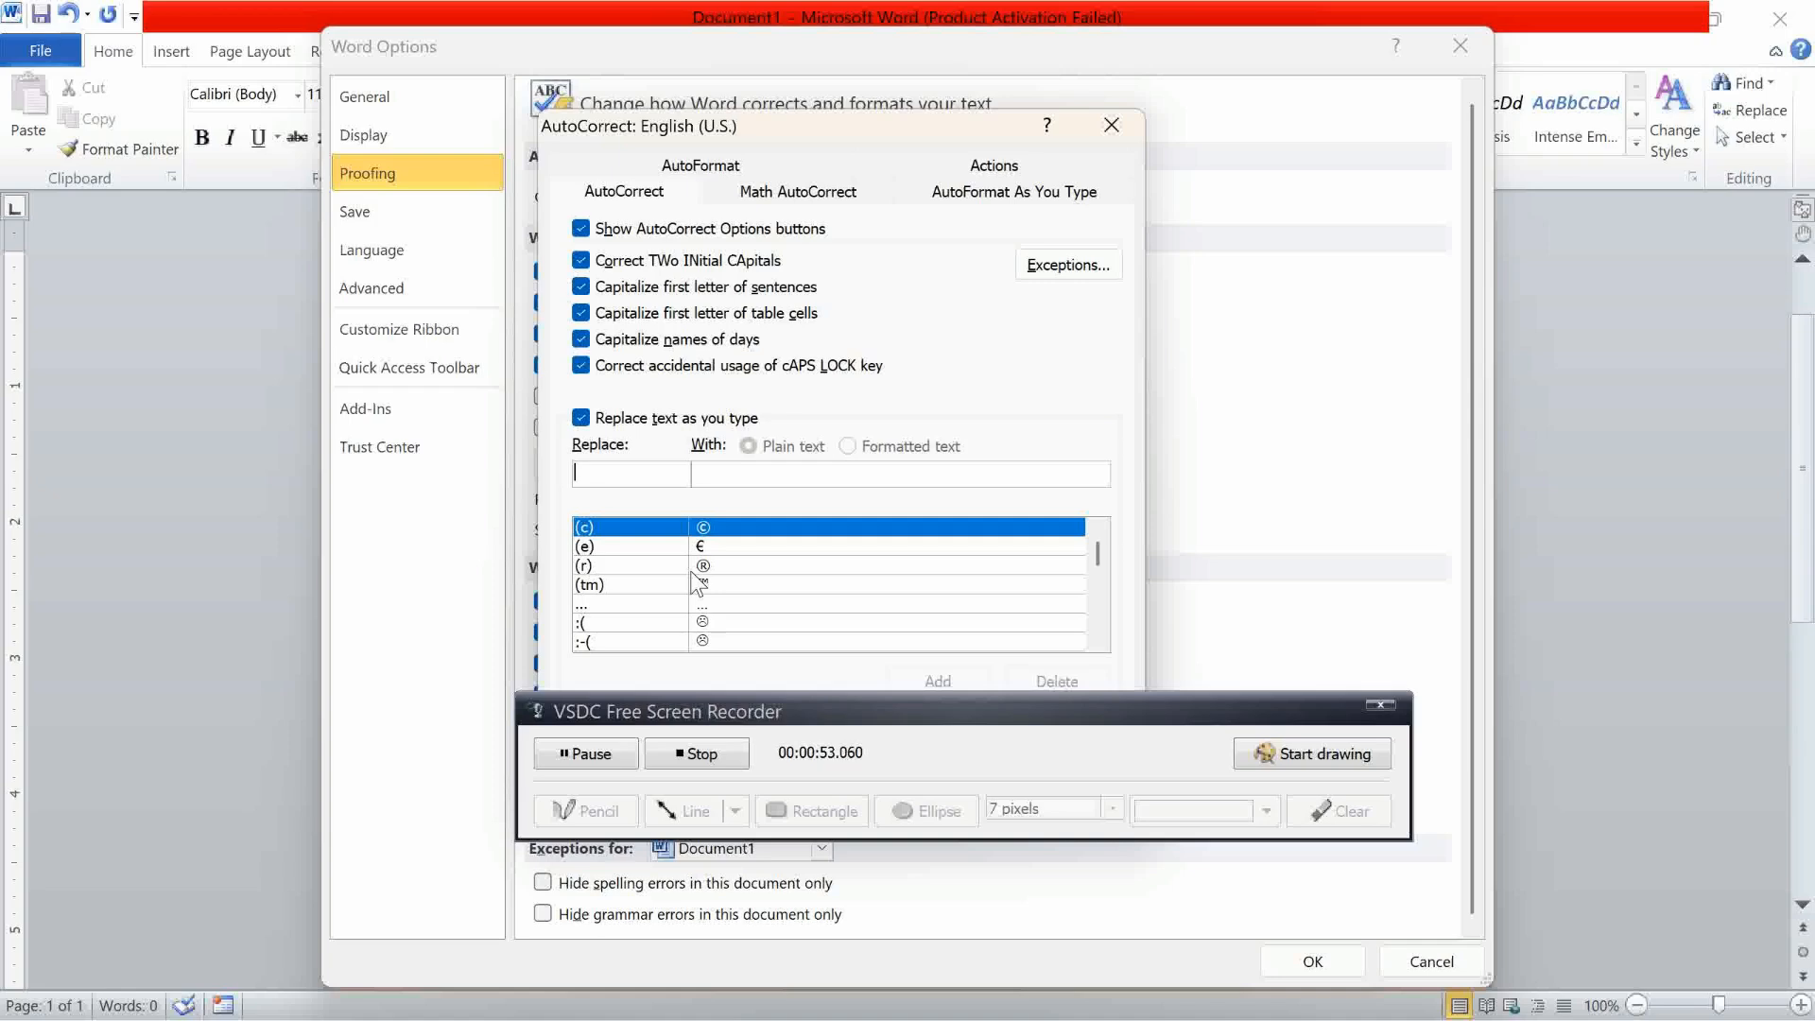
click(1112, 127)
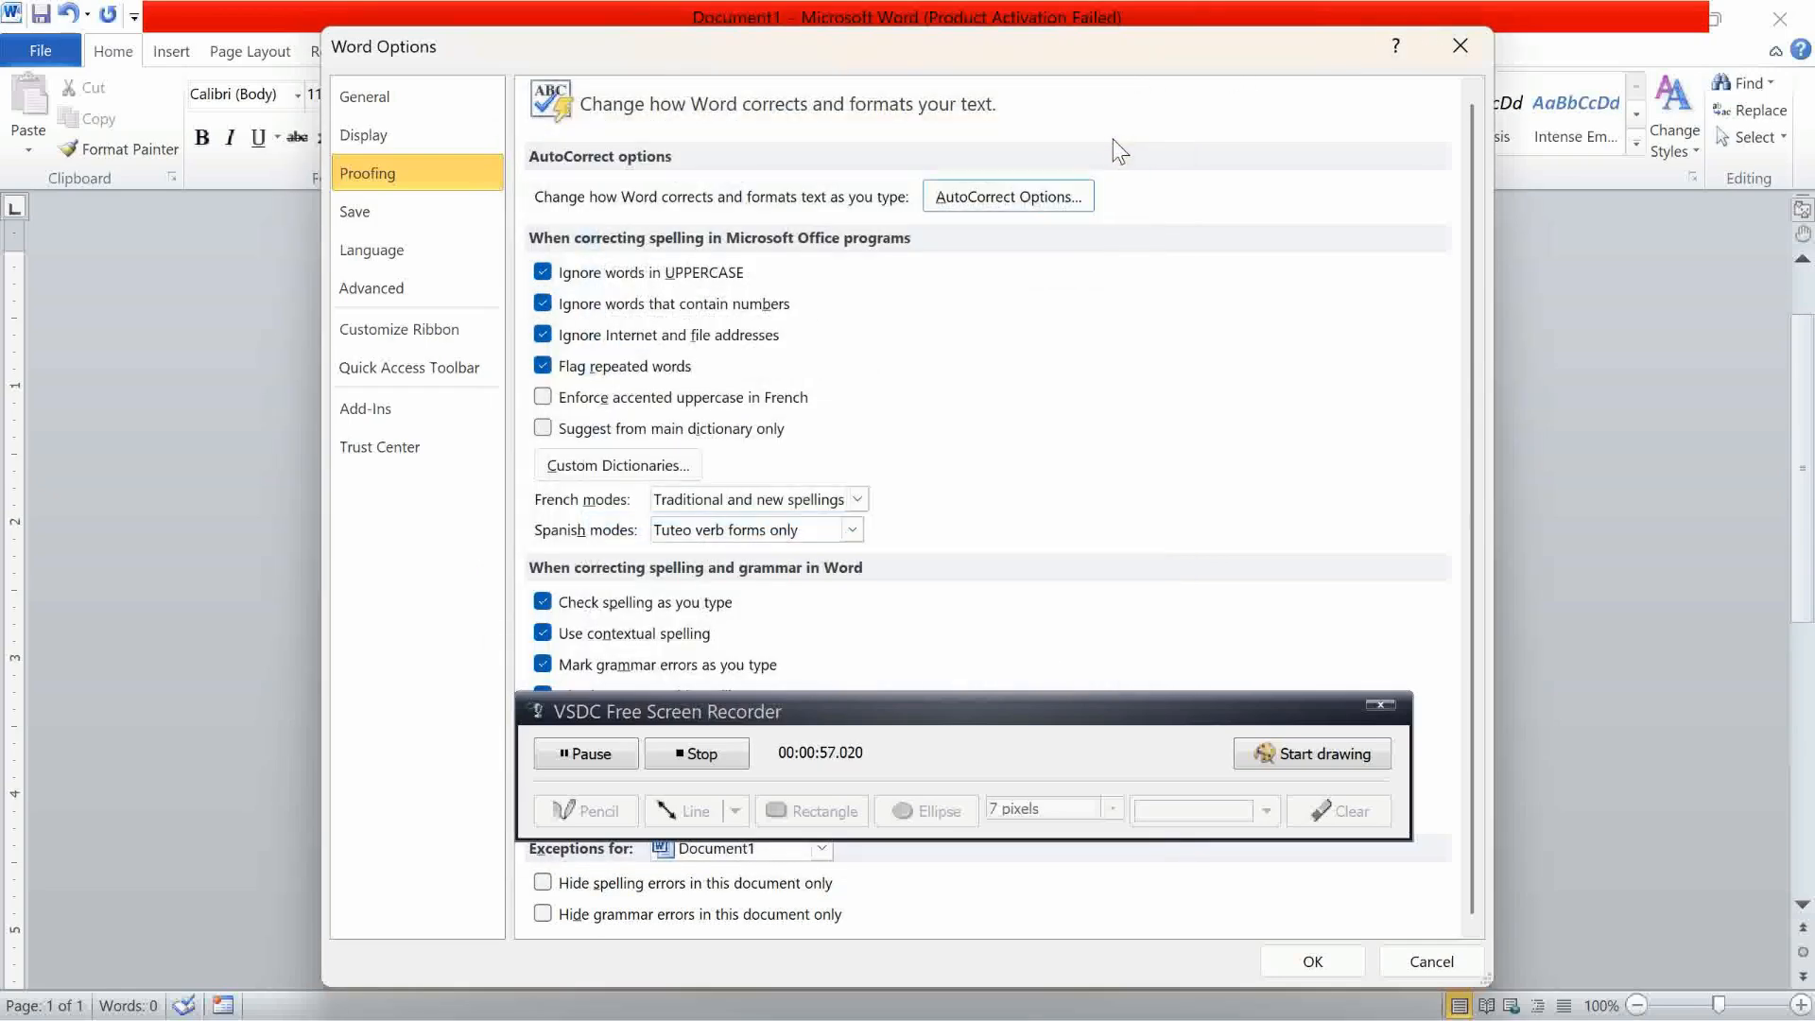
click(1458, 45)
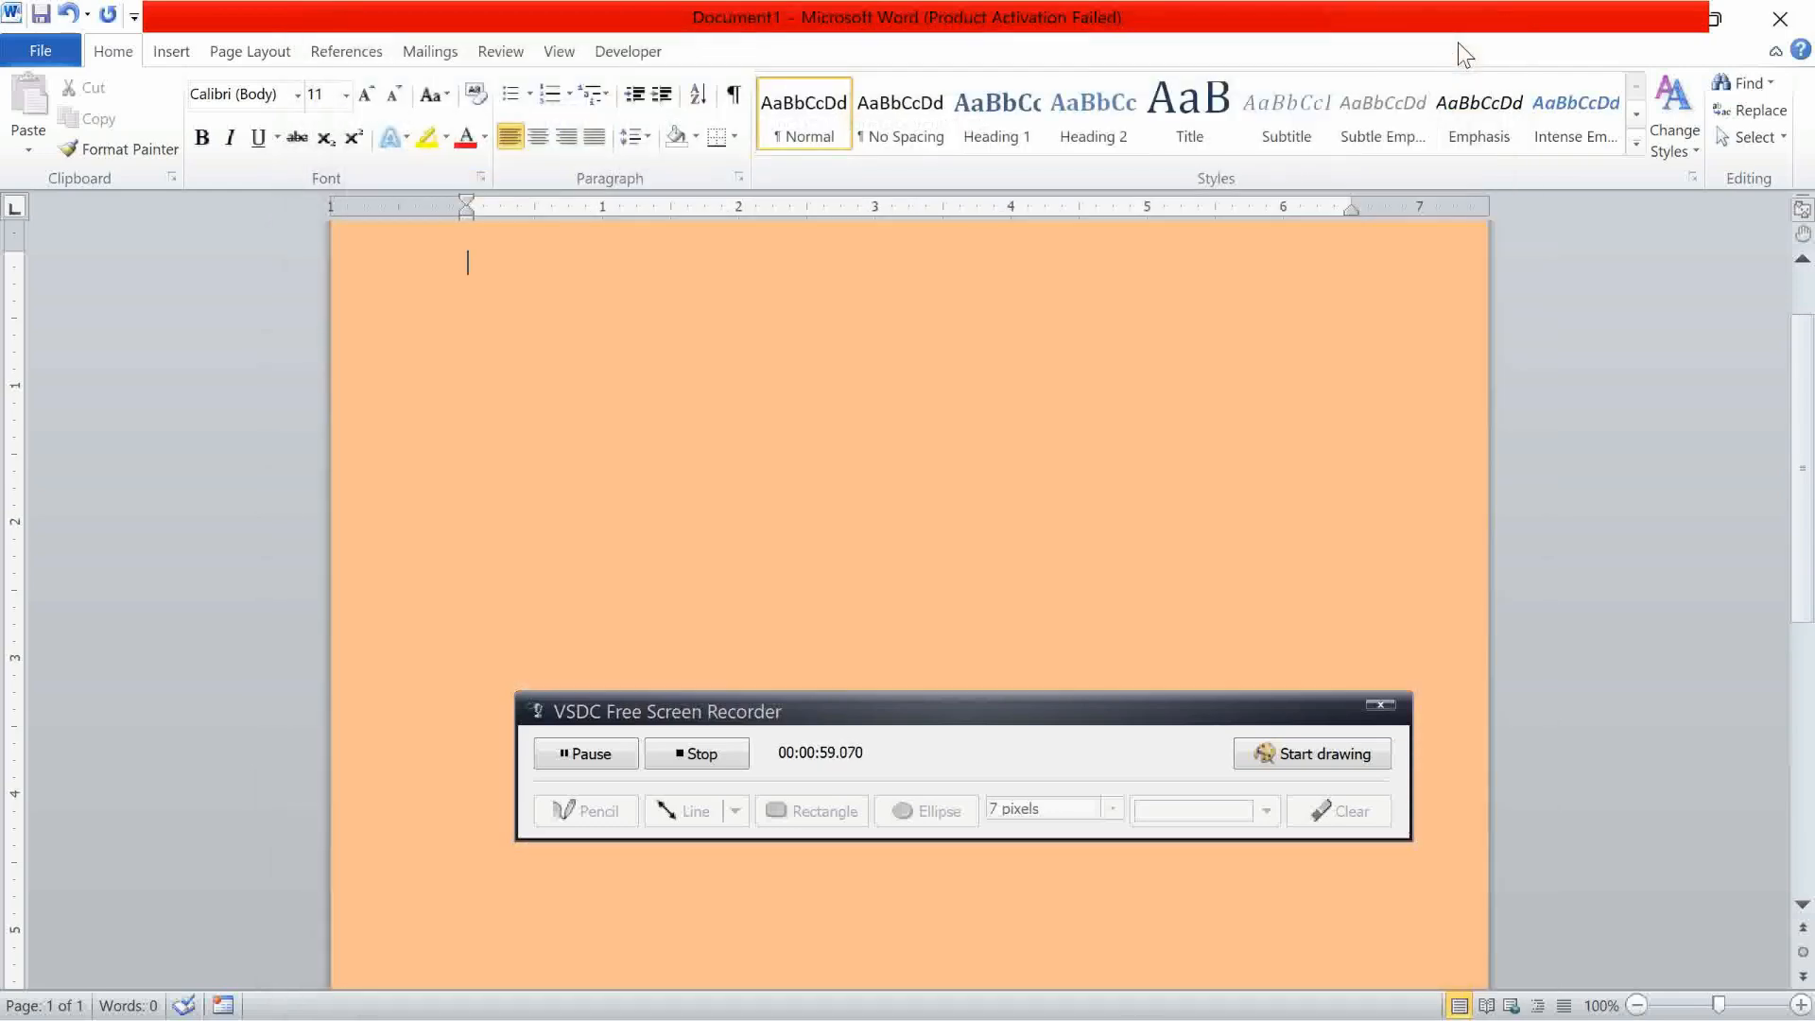
text(hte)
Examine the AutoFormat As You Type settings within the AutoCorrect options of the proofing settings, and close the options
key(alt+f)
key(t)
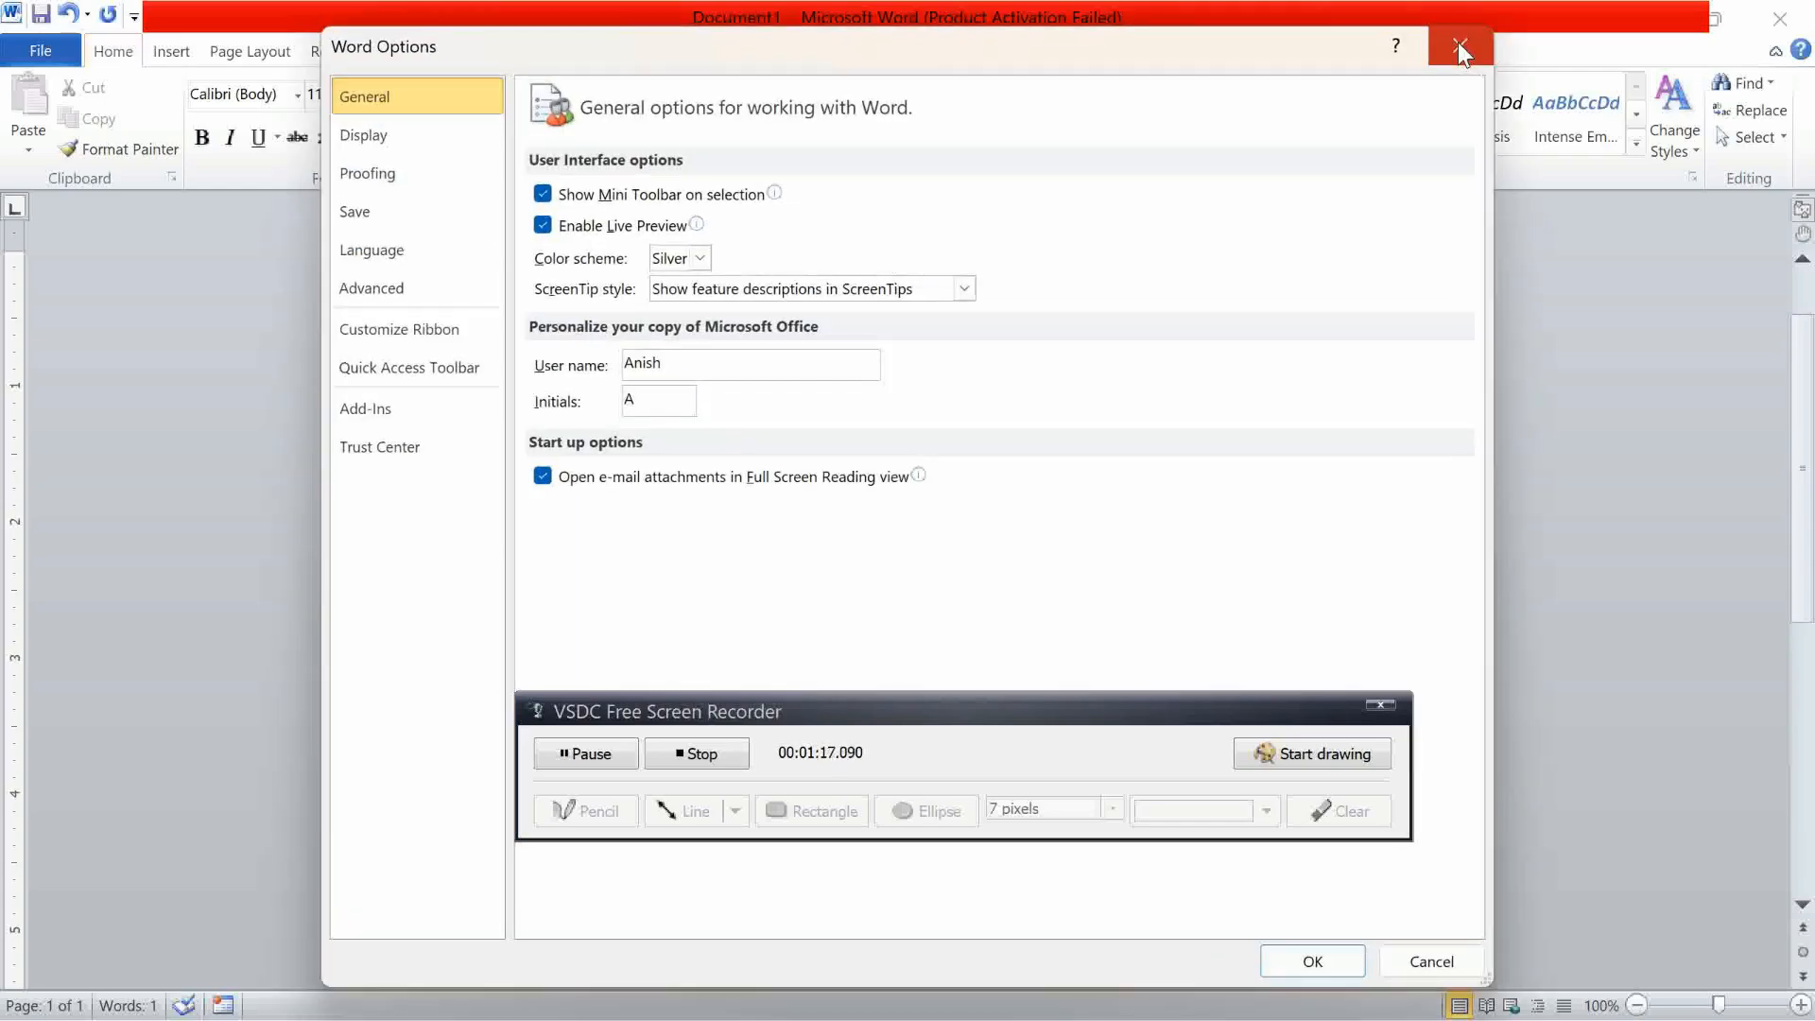
key(Down)
key(Down)
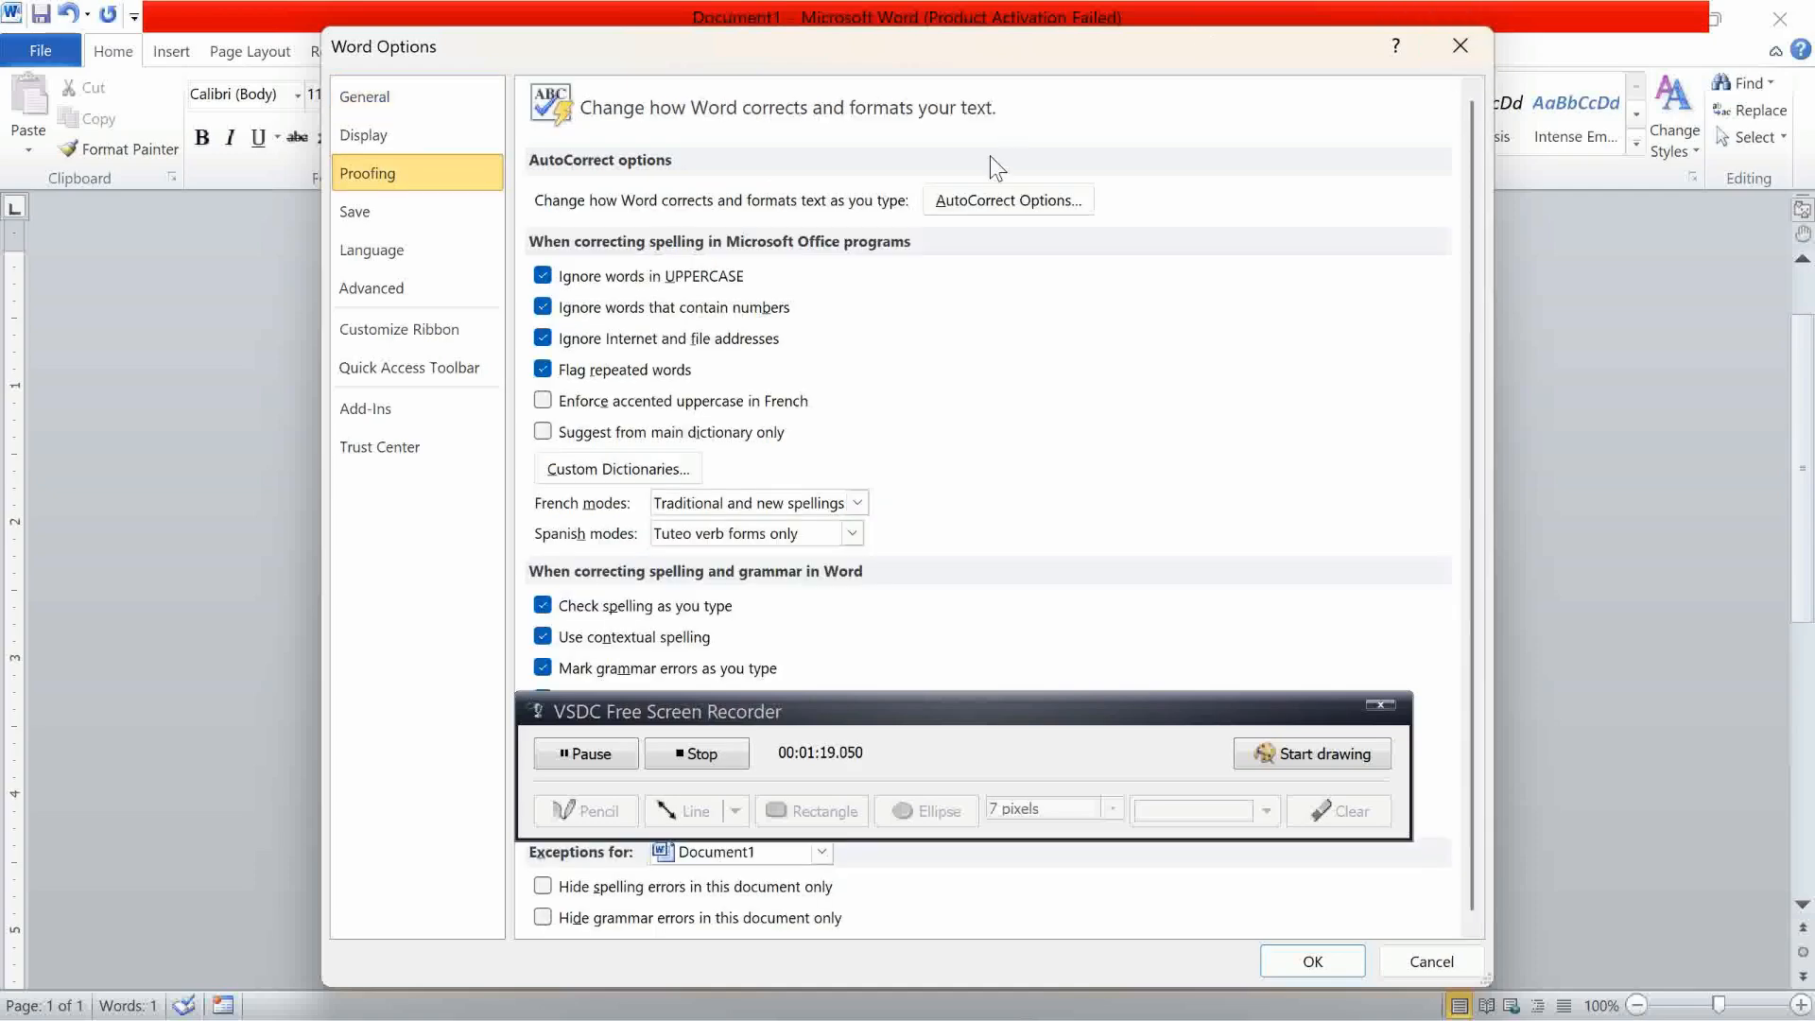
click(999, 202)
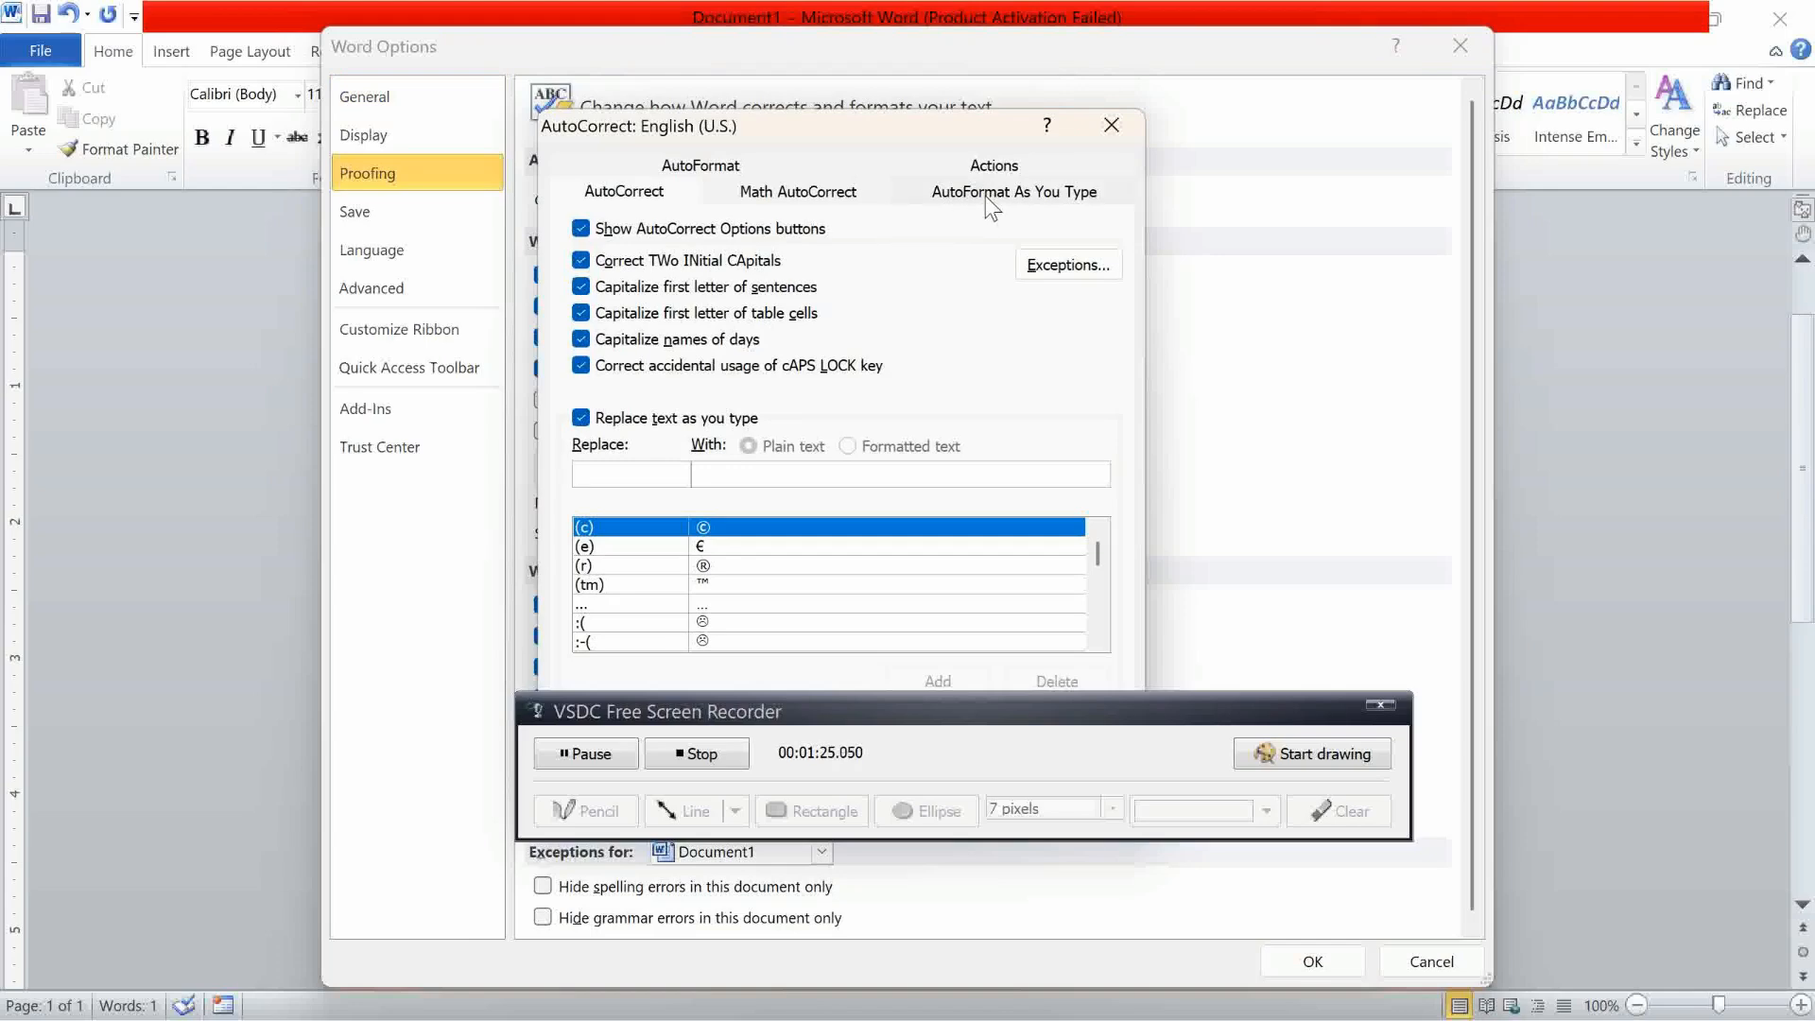
click(990, 194)
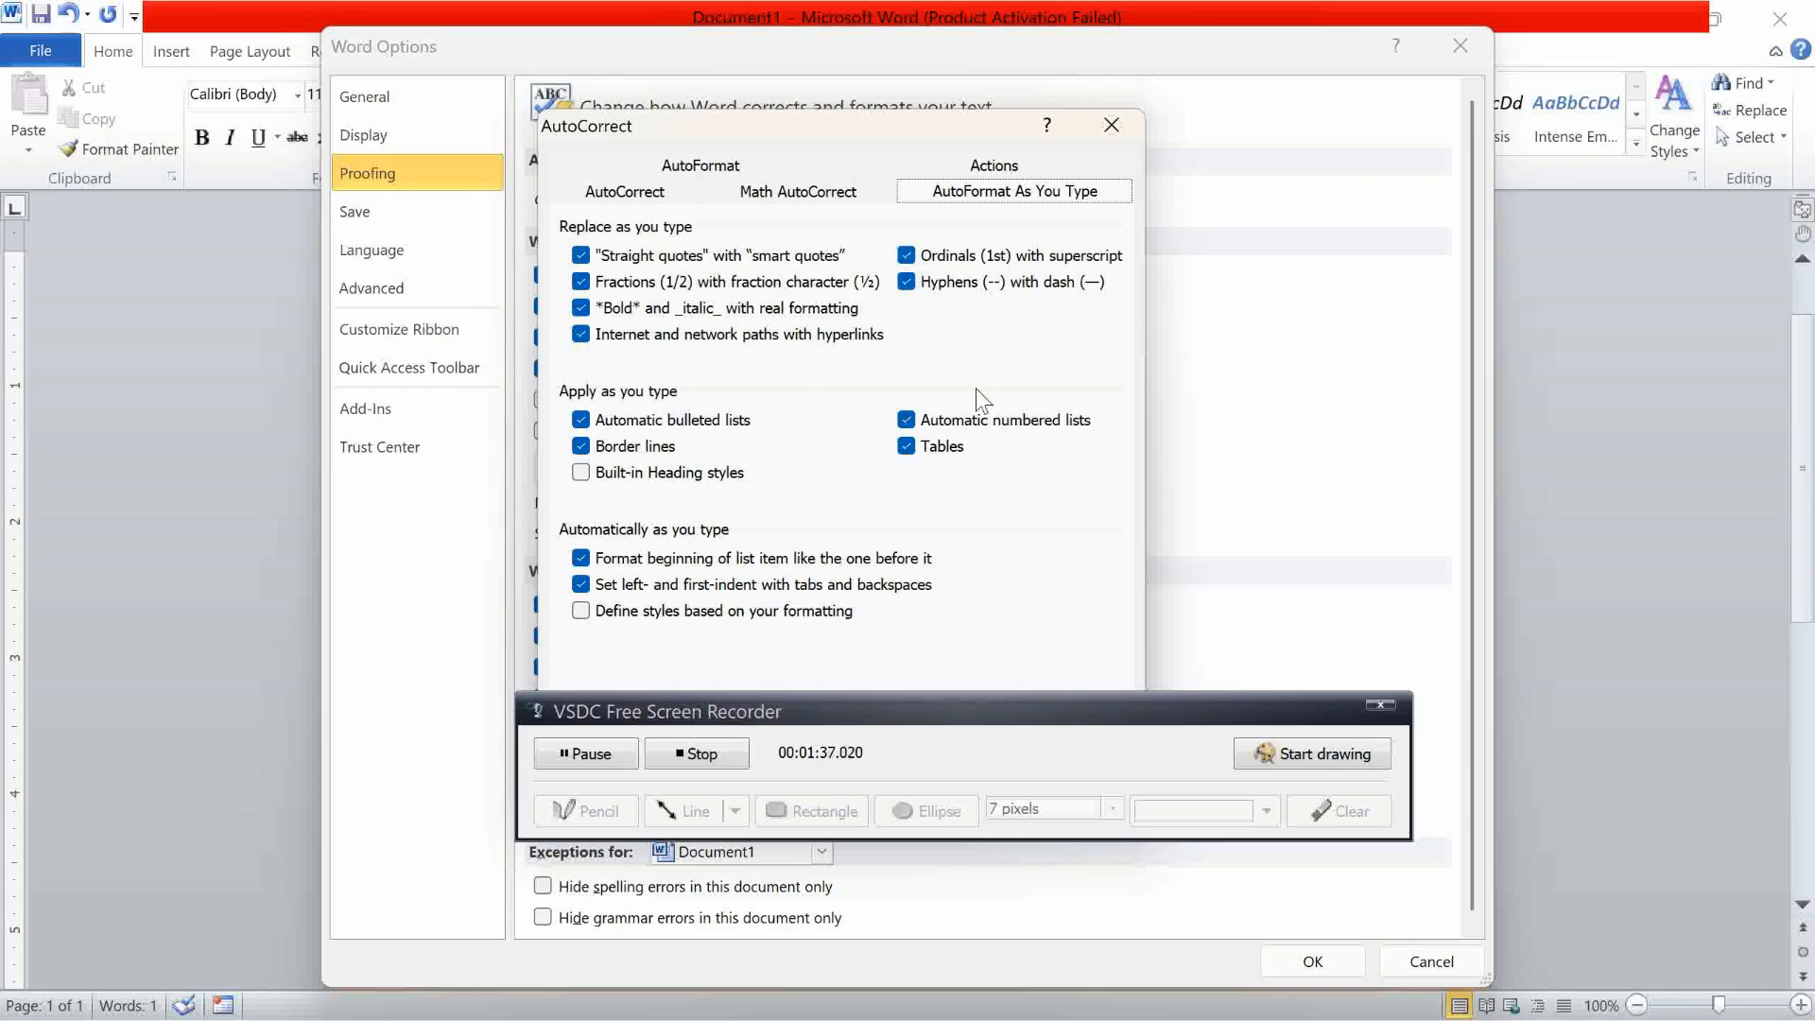
click(1111, 125)
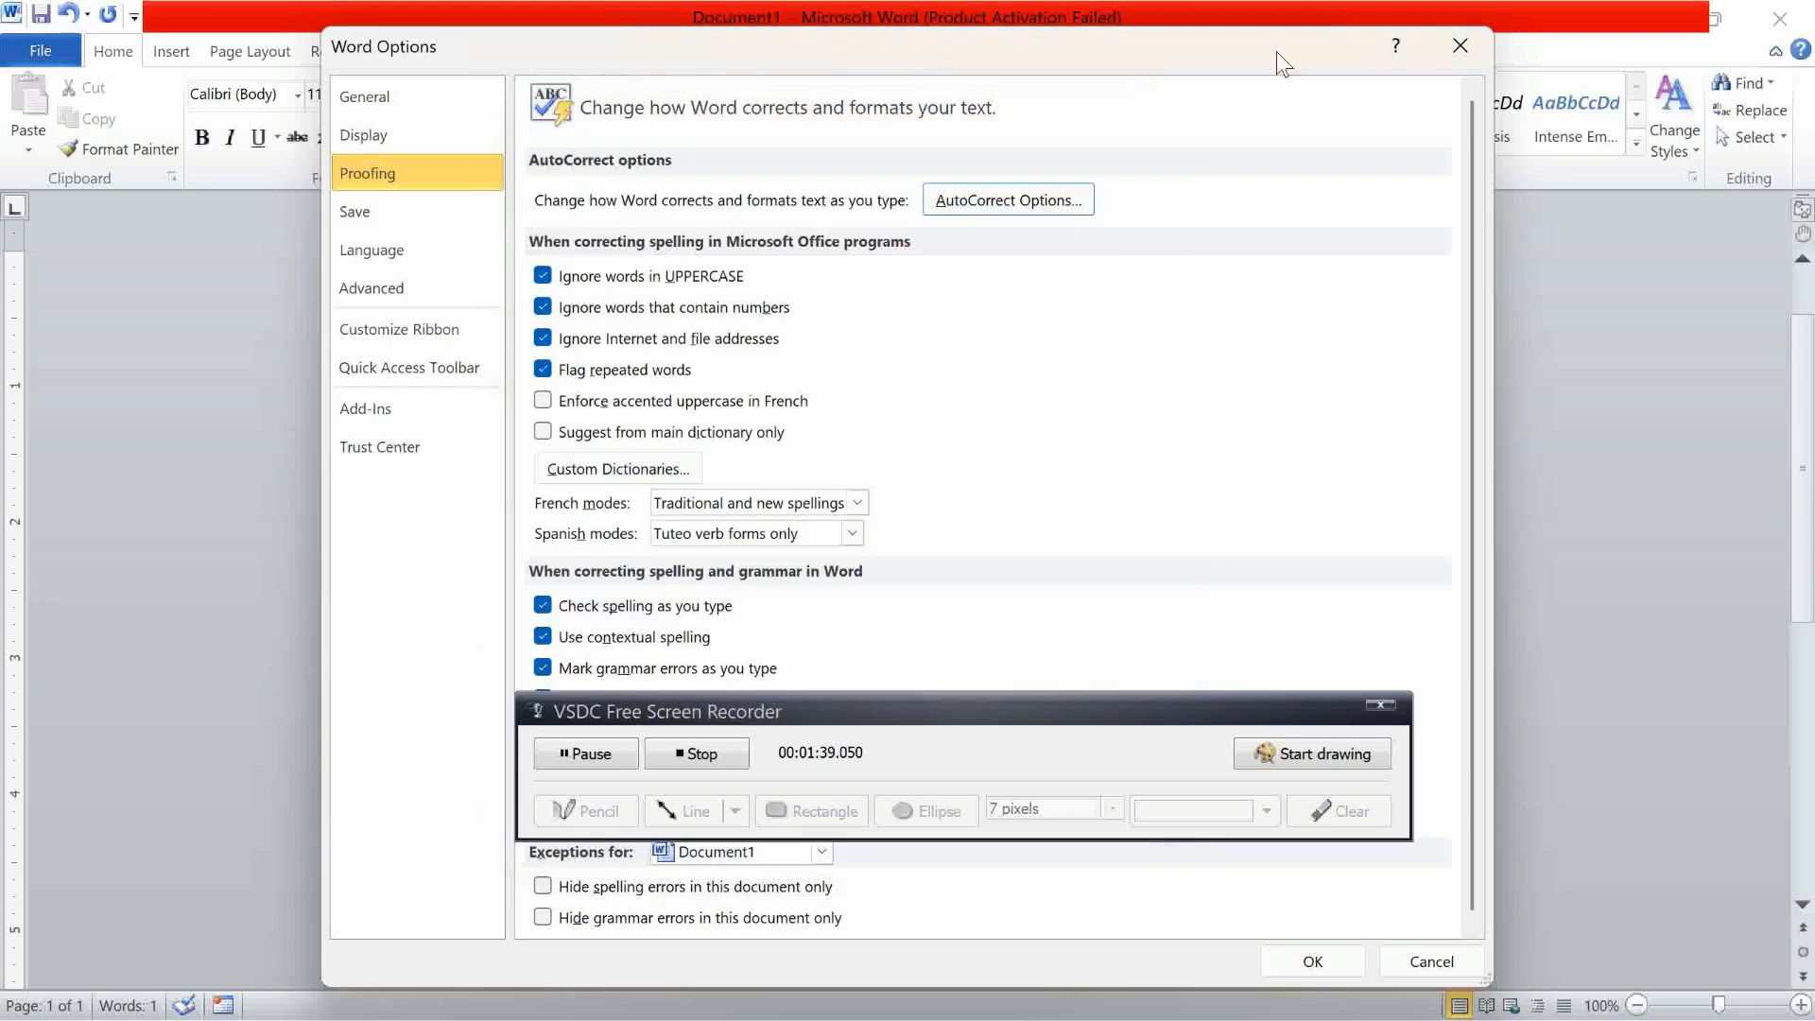
click(1461, 54)
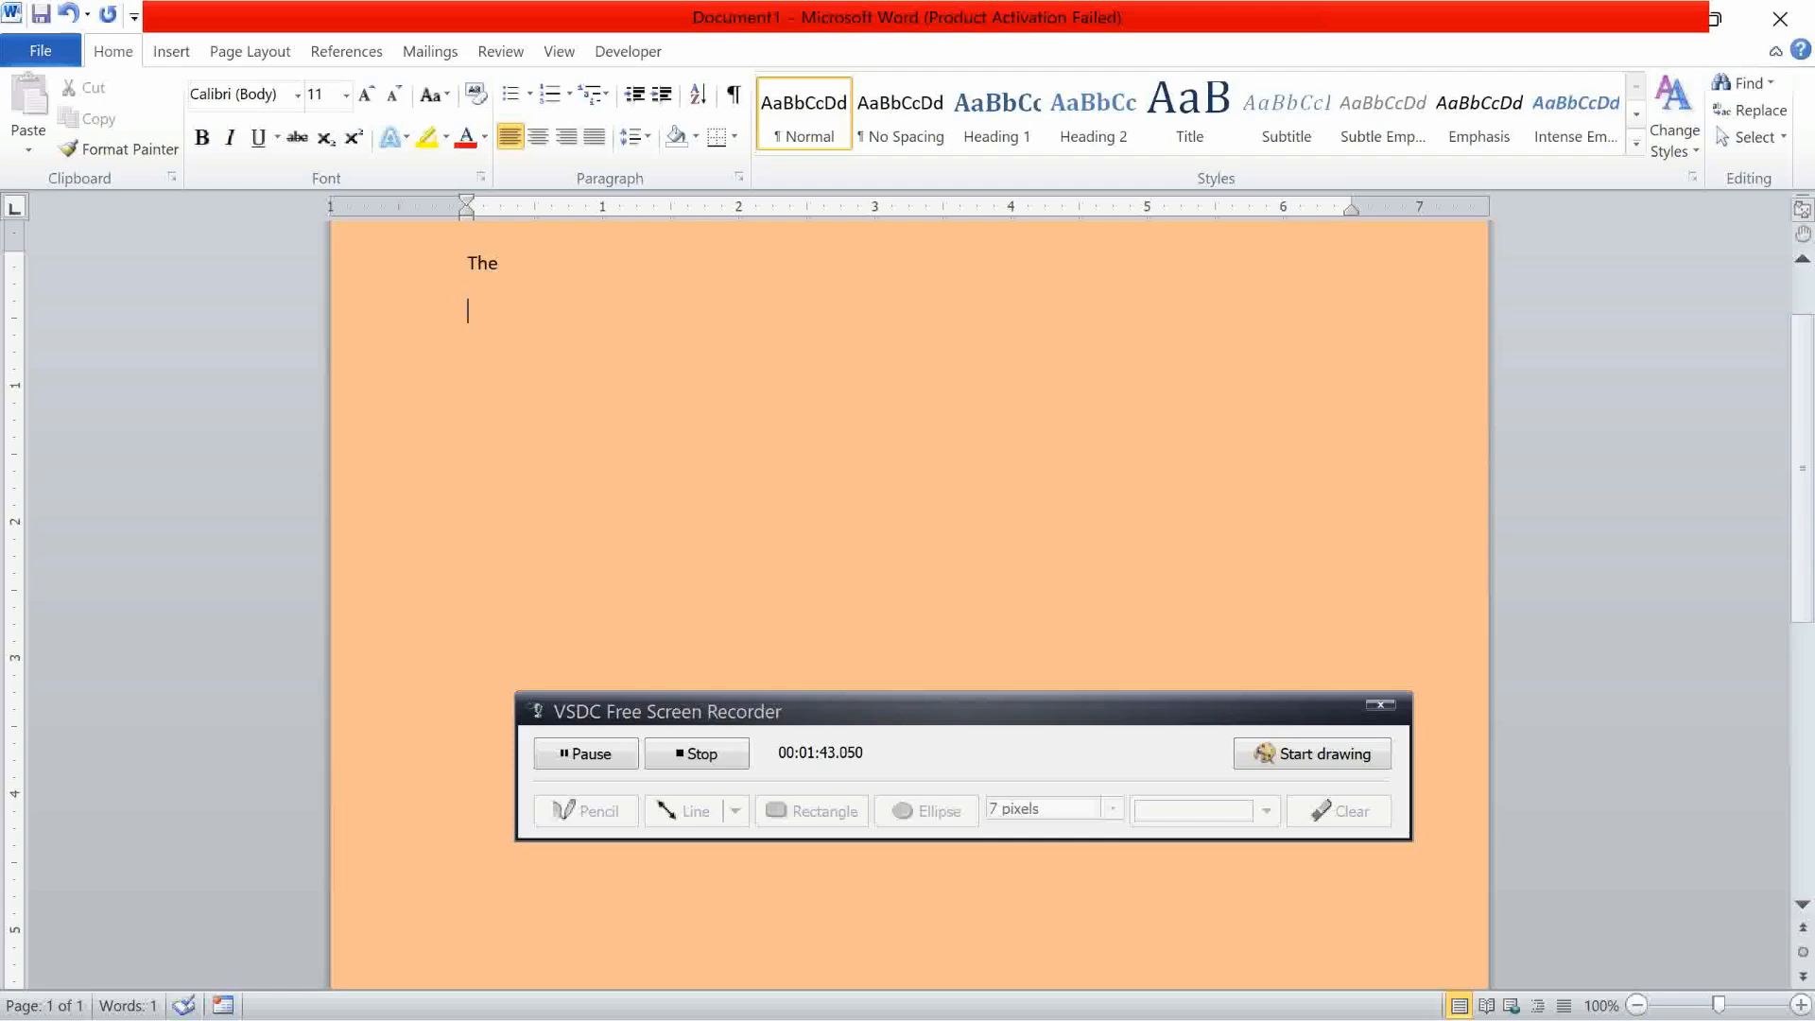
On a new line, enter "*computer*" to test automatic bold and start a second word with an underscore
key(Return)
text(*co)
text(mputer)
text(*)
text( _)
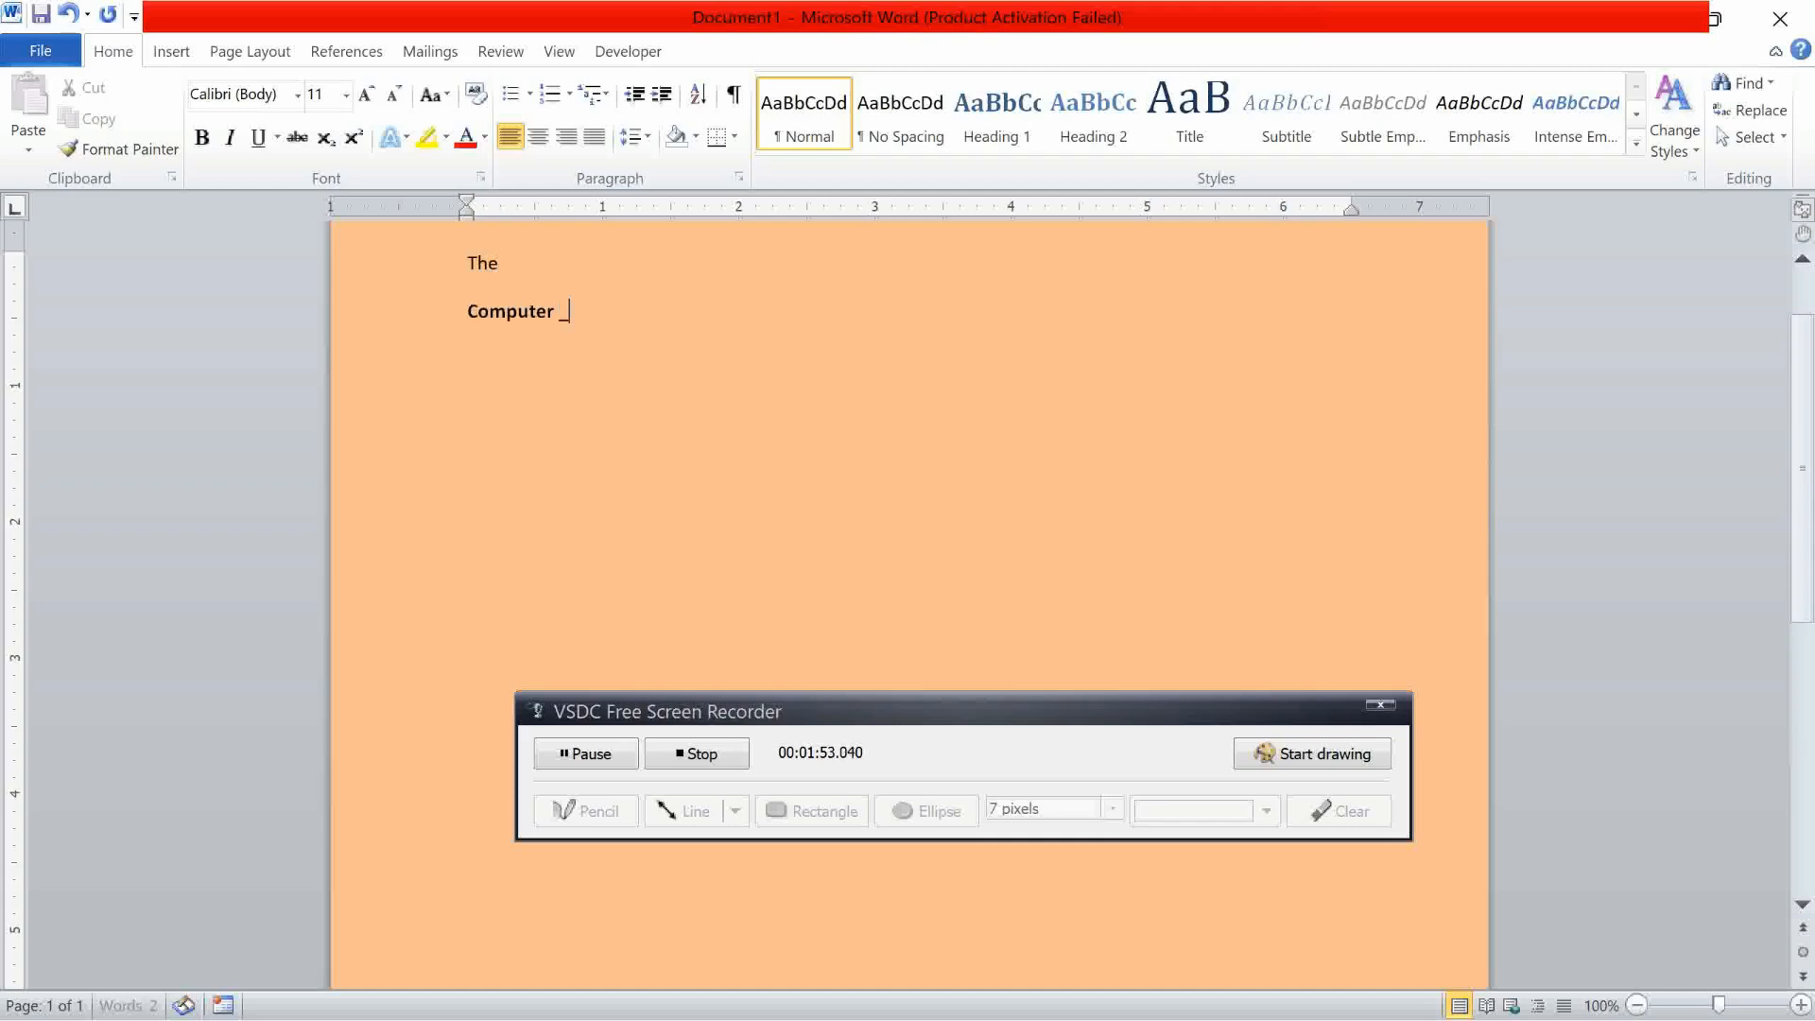
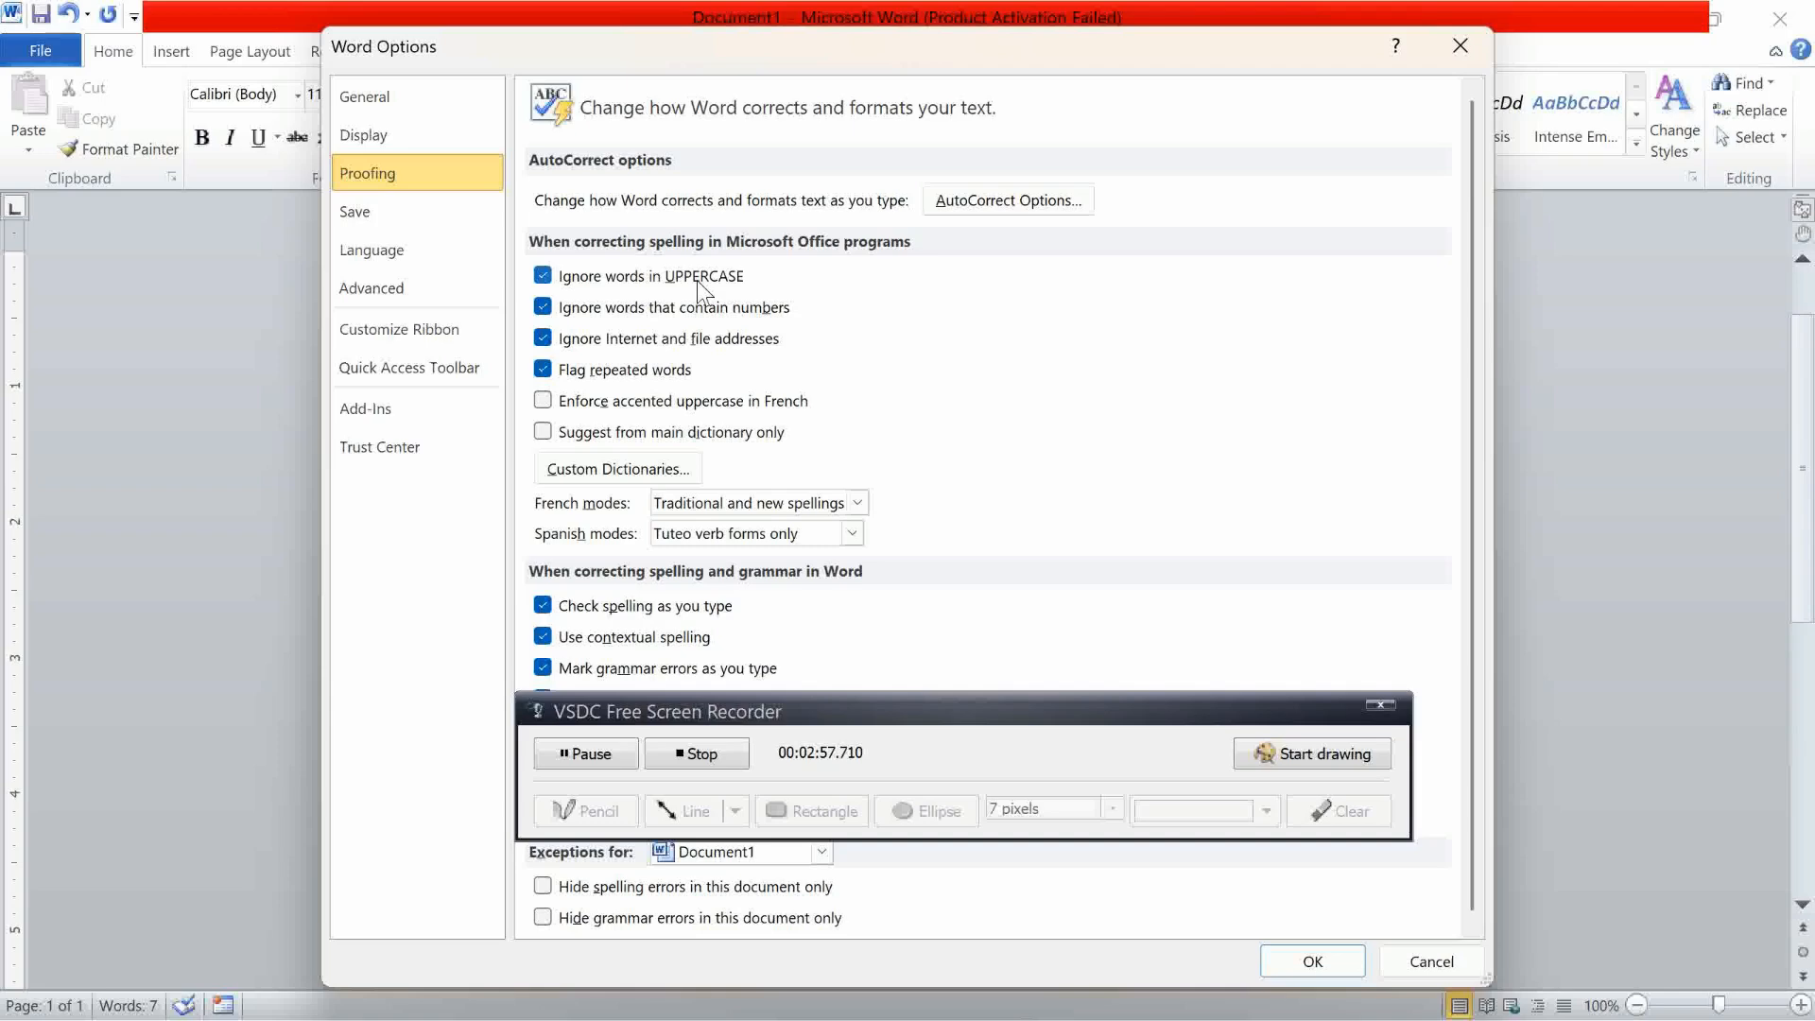
Turn off "Ignore words in UPPERCASE" in the proofing options, apply it and enter an all-capitals first name below the fraction
click(697, 279)
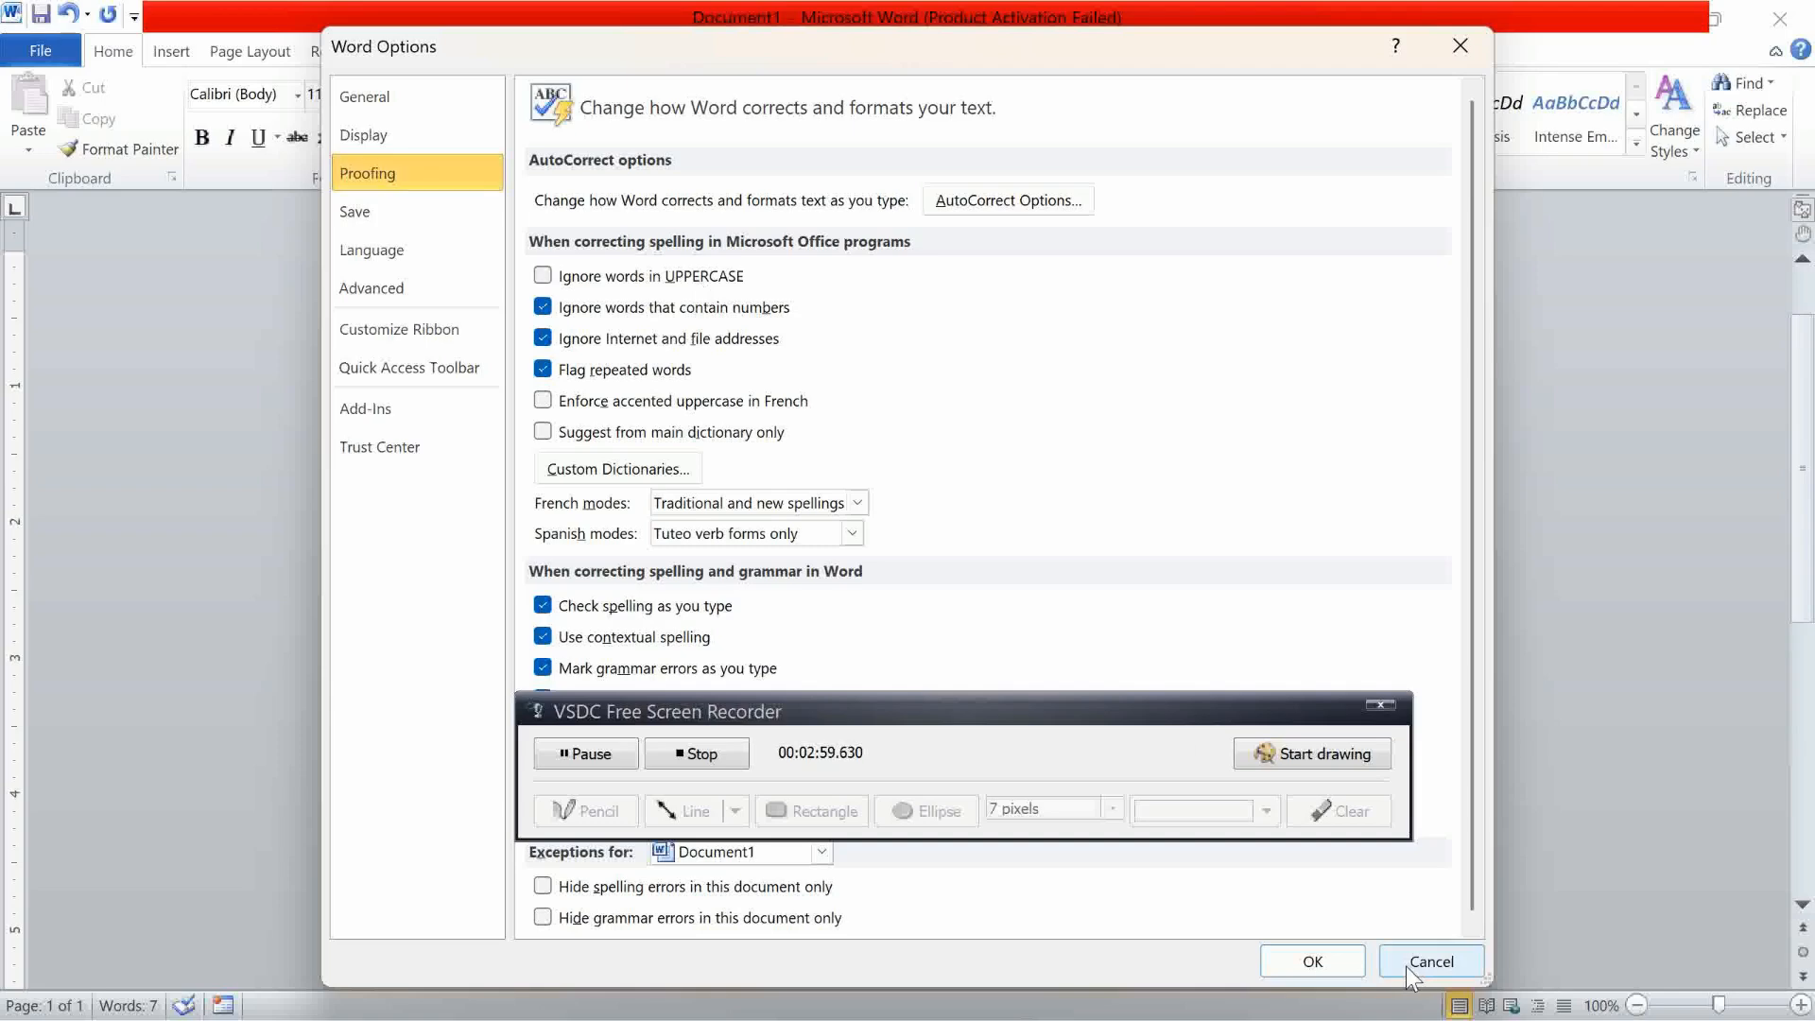
click(1312, 961)
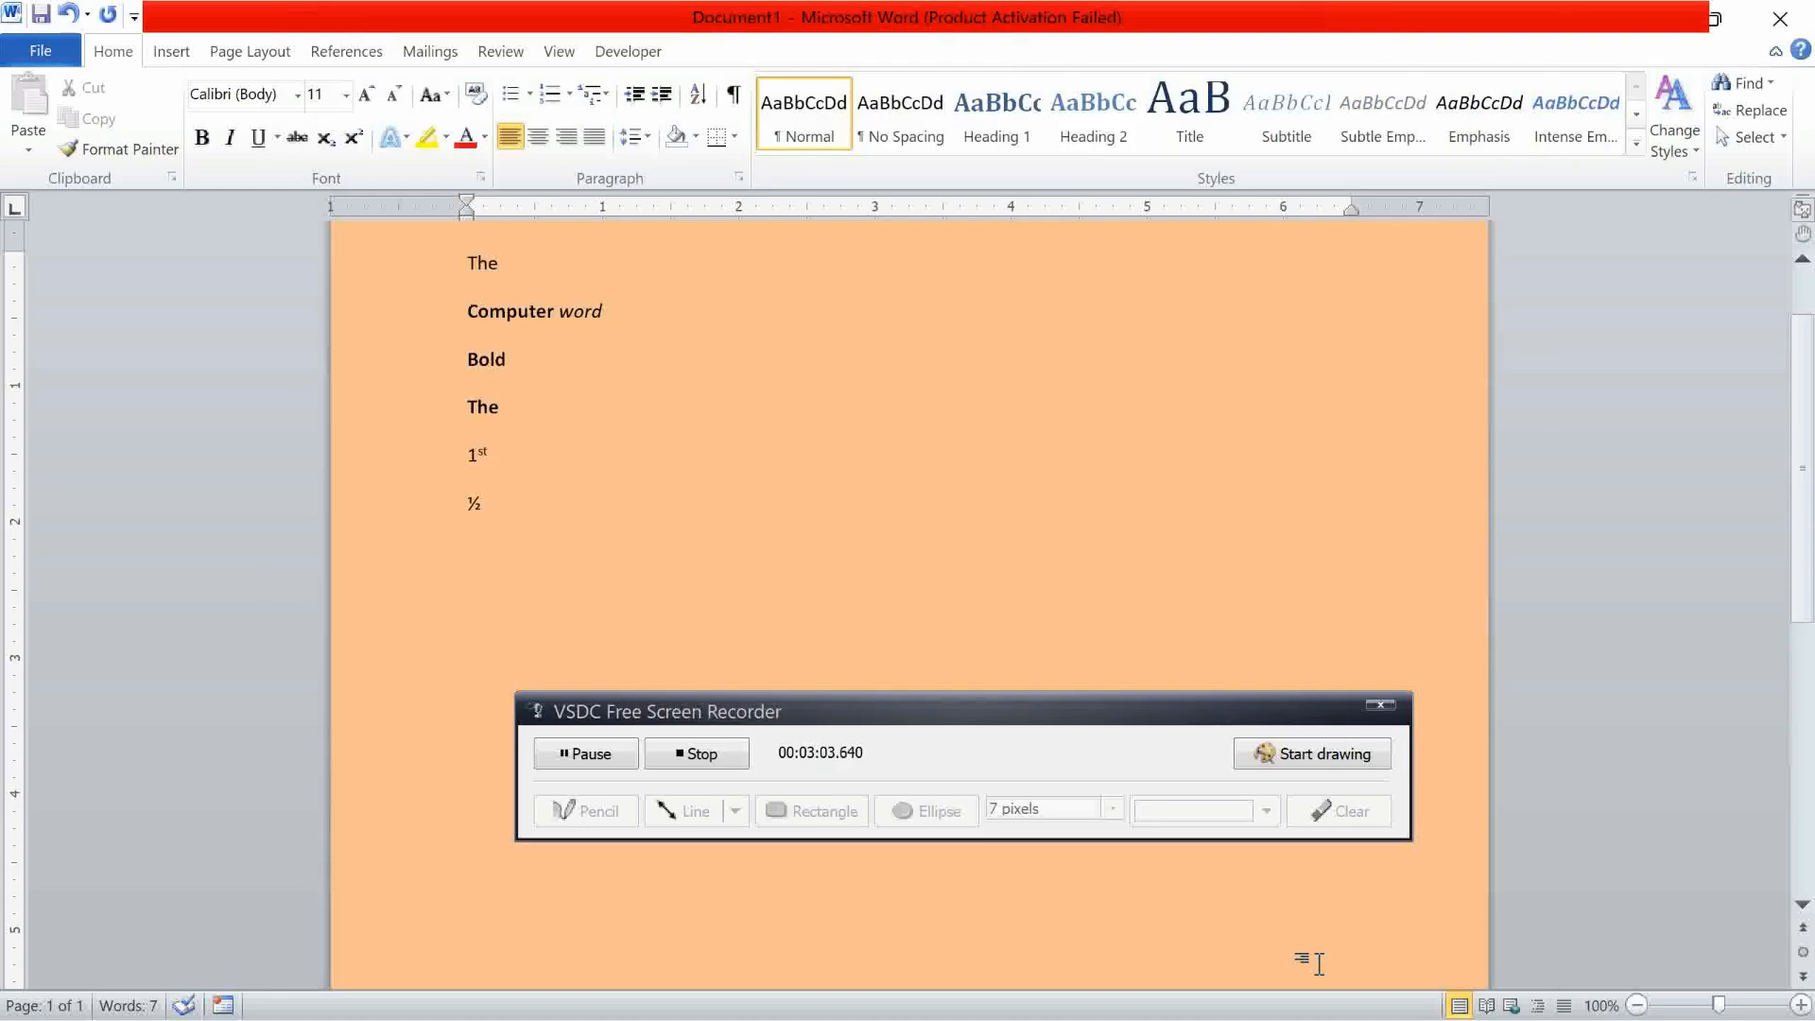
text(C)
key(BackSpace)
text(UMA)
Re-enable "Ignore words in UPPERCASE" in the proofing options, apply it and enter a second all-capitals first name on the next line
key(alt)
key(f)
key(t)
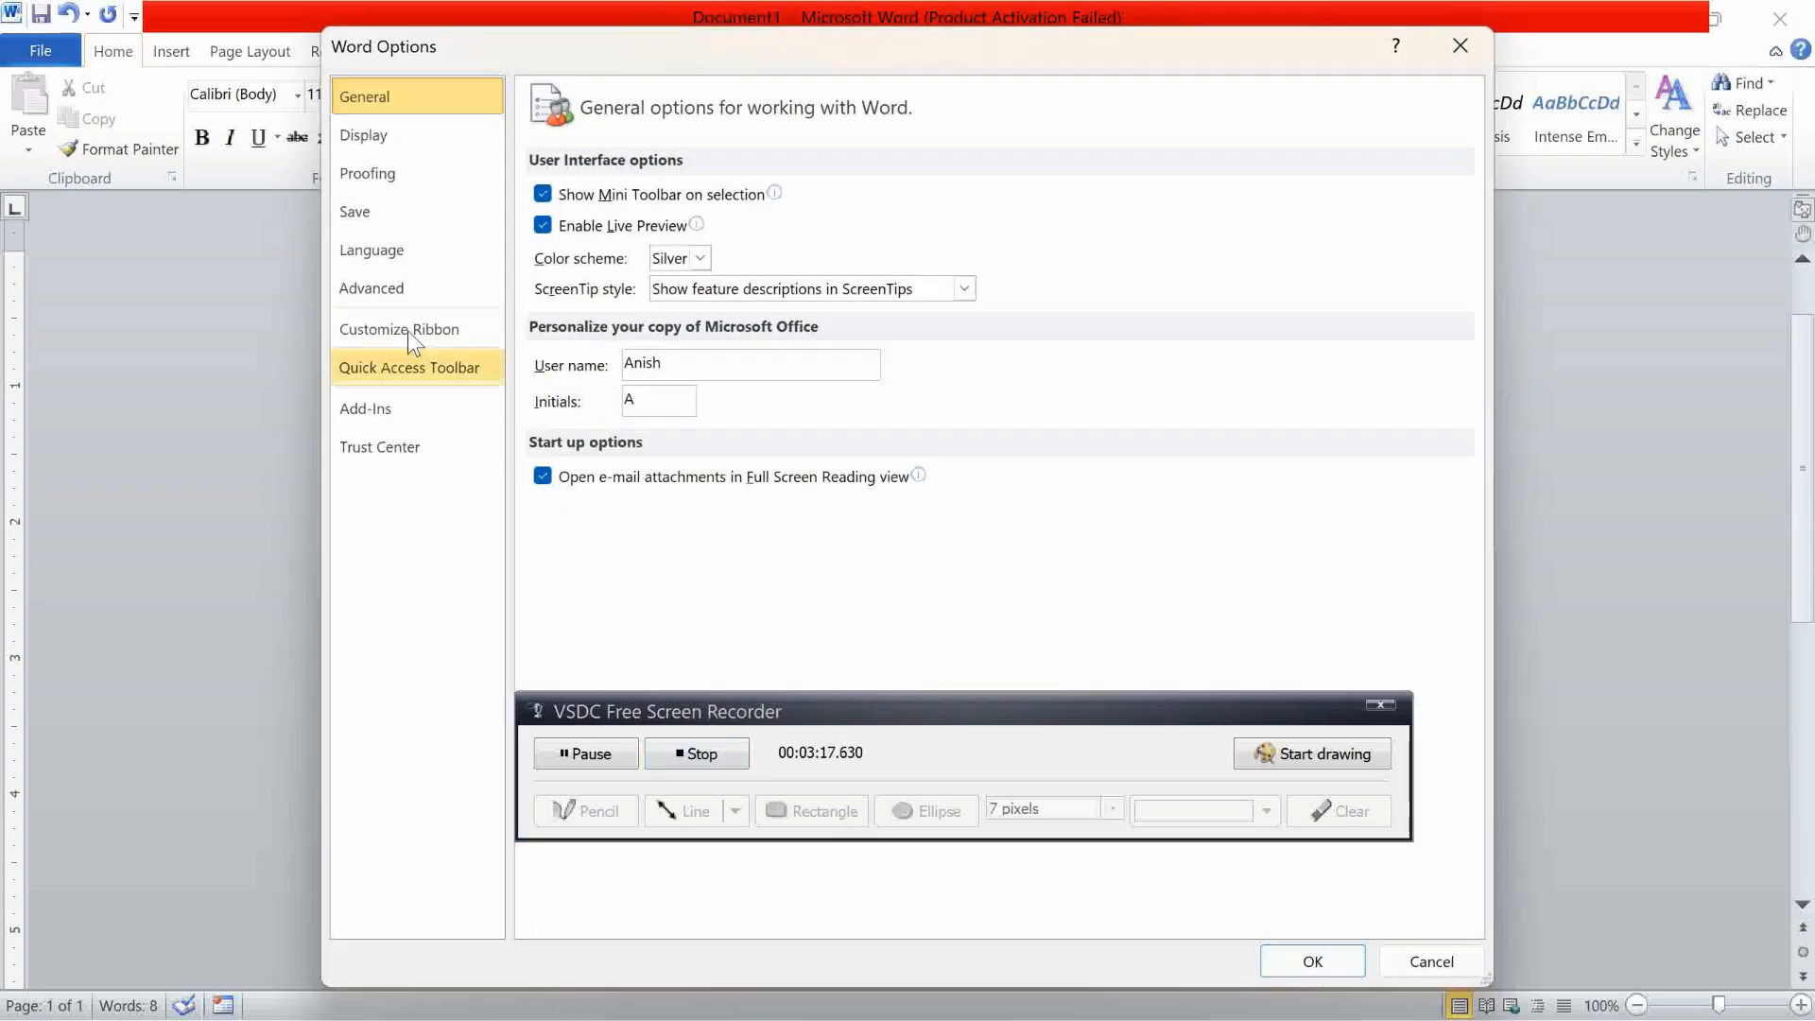
click(388, 195)
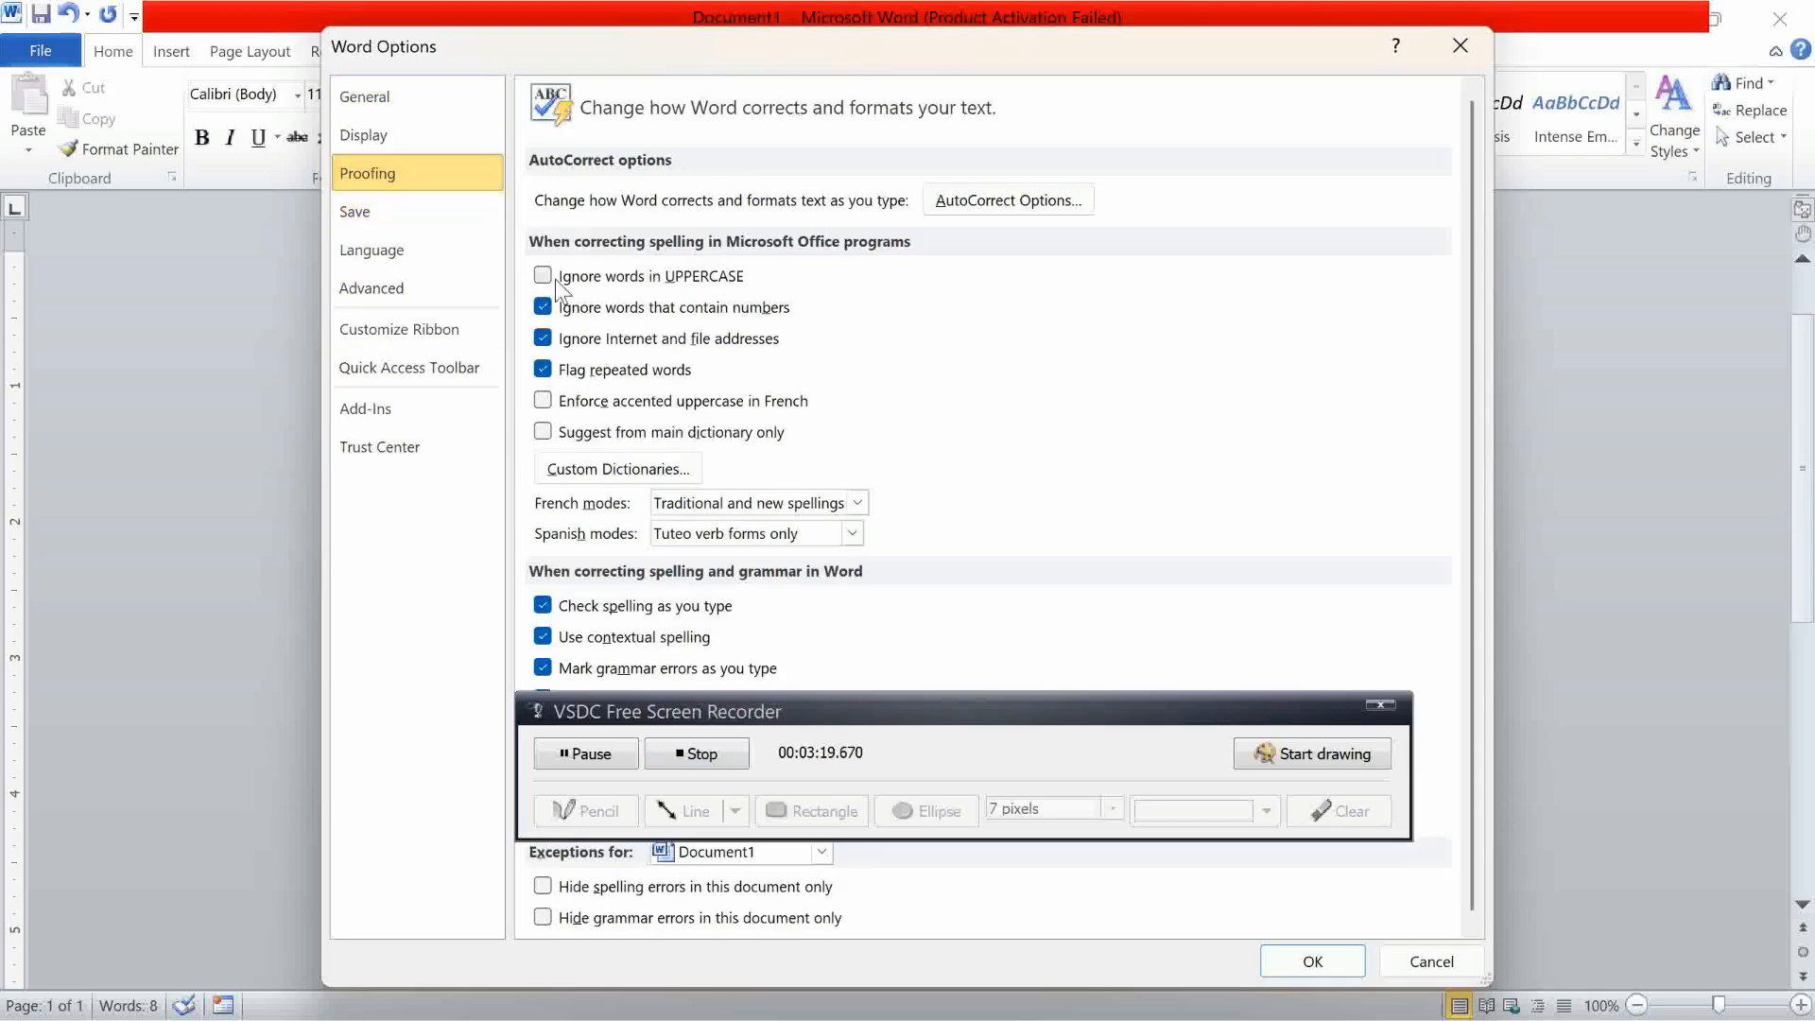
click(1282, 959)
text(U)
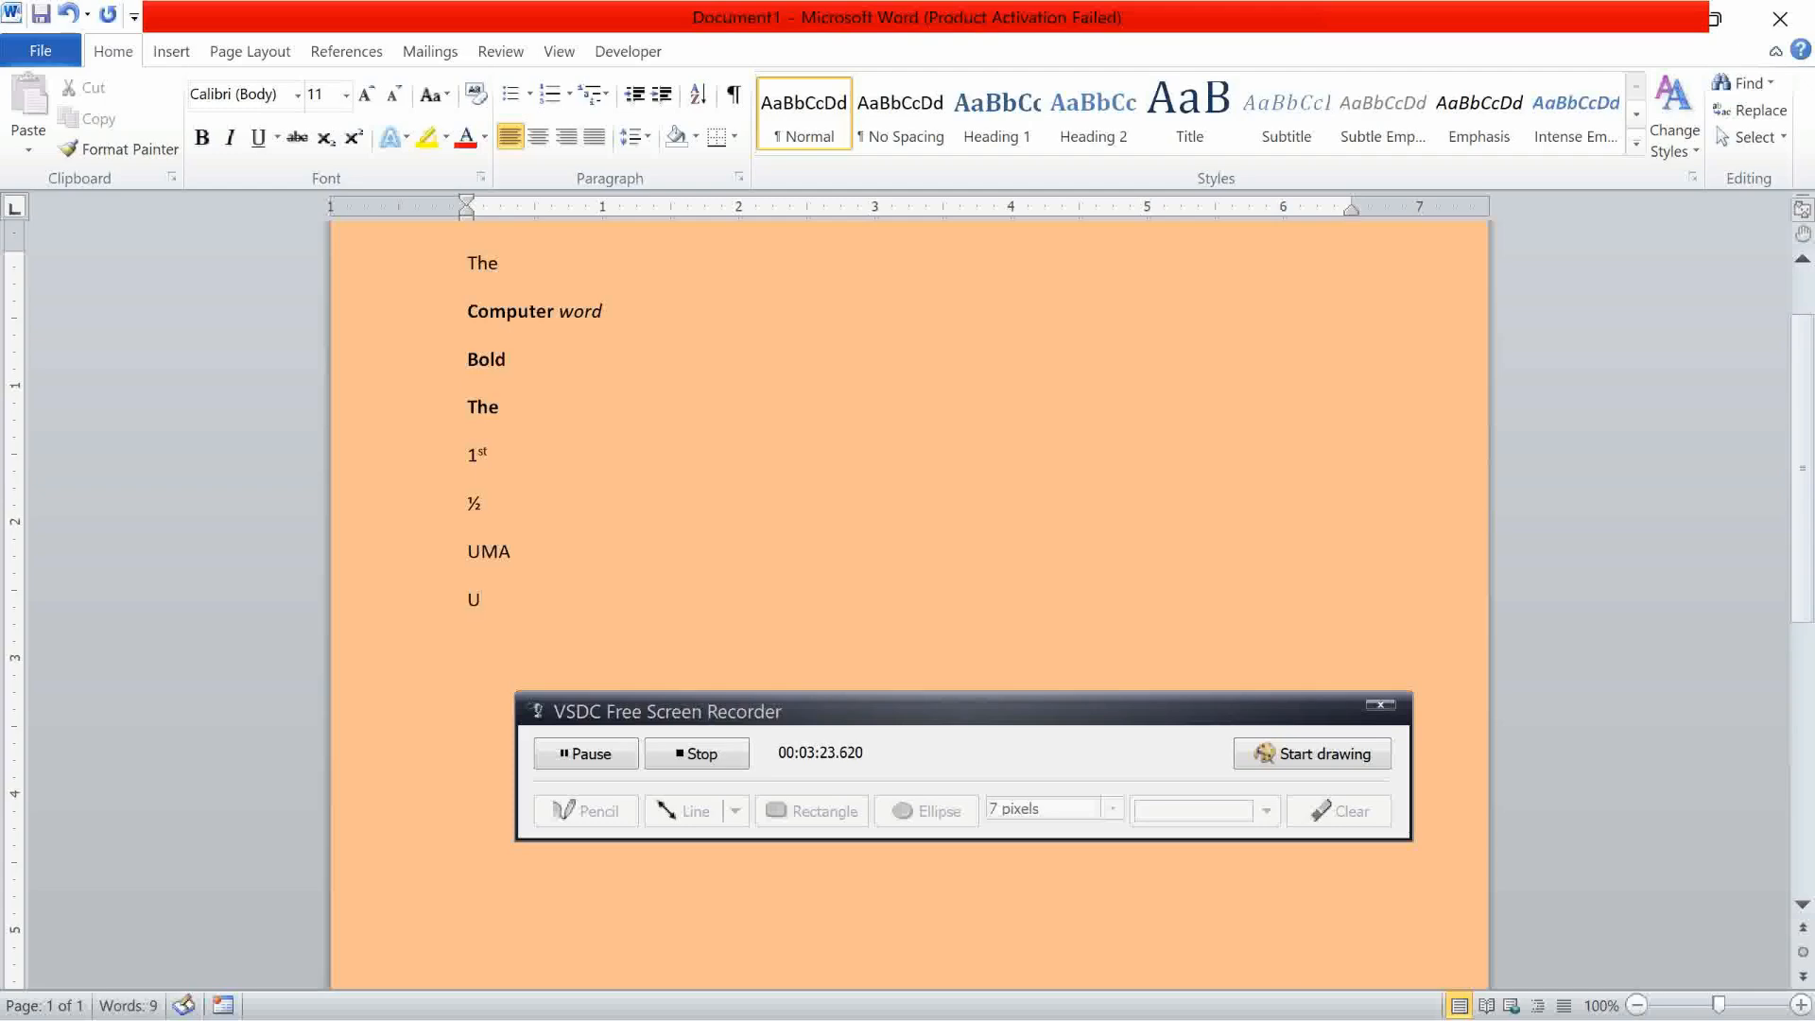
key(BackSpace)
text(KARAN)
key(Return)
Open the custom dictionaries from the proofing options and look at the dialog for creating a new dictionary without saving one
key(alt)
key(t)
key(a)
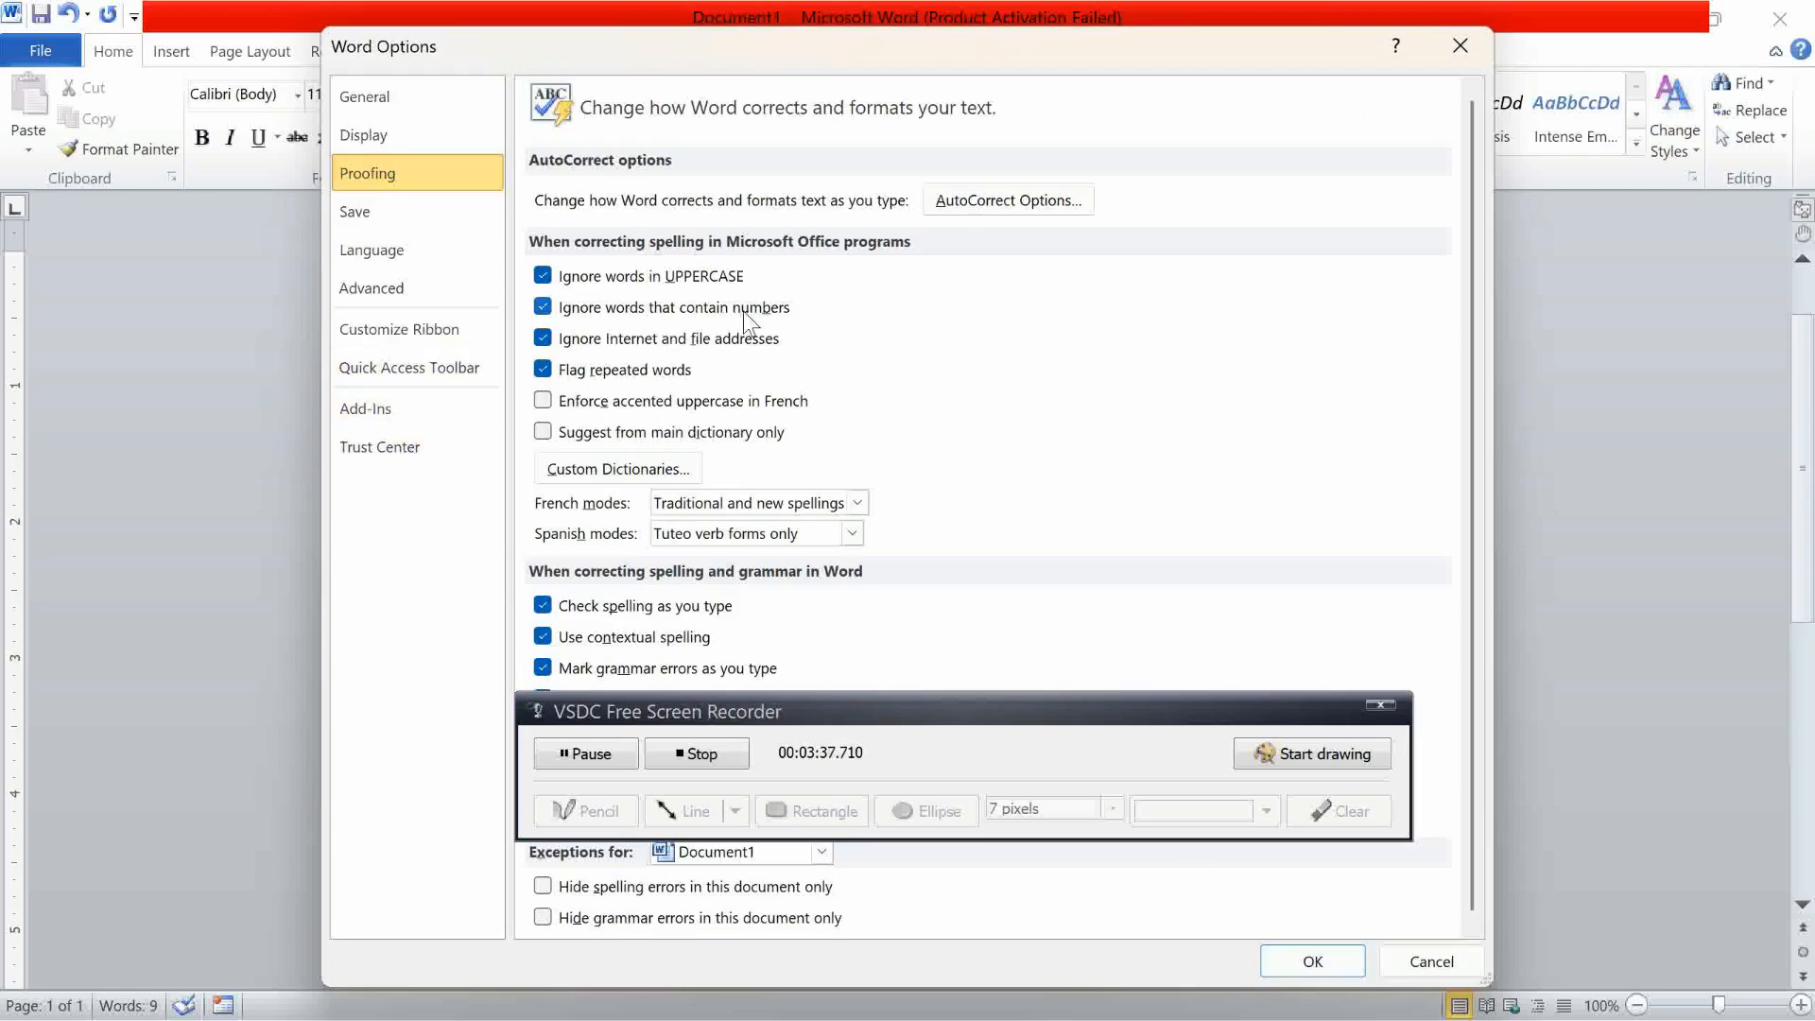
click(630, 478)
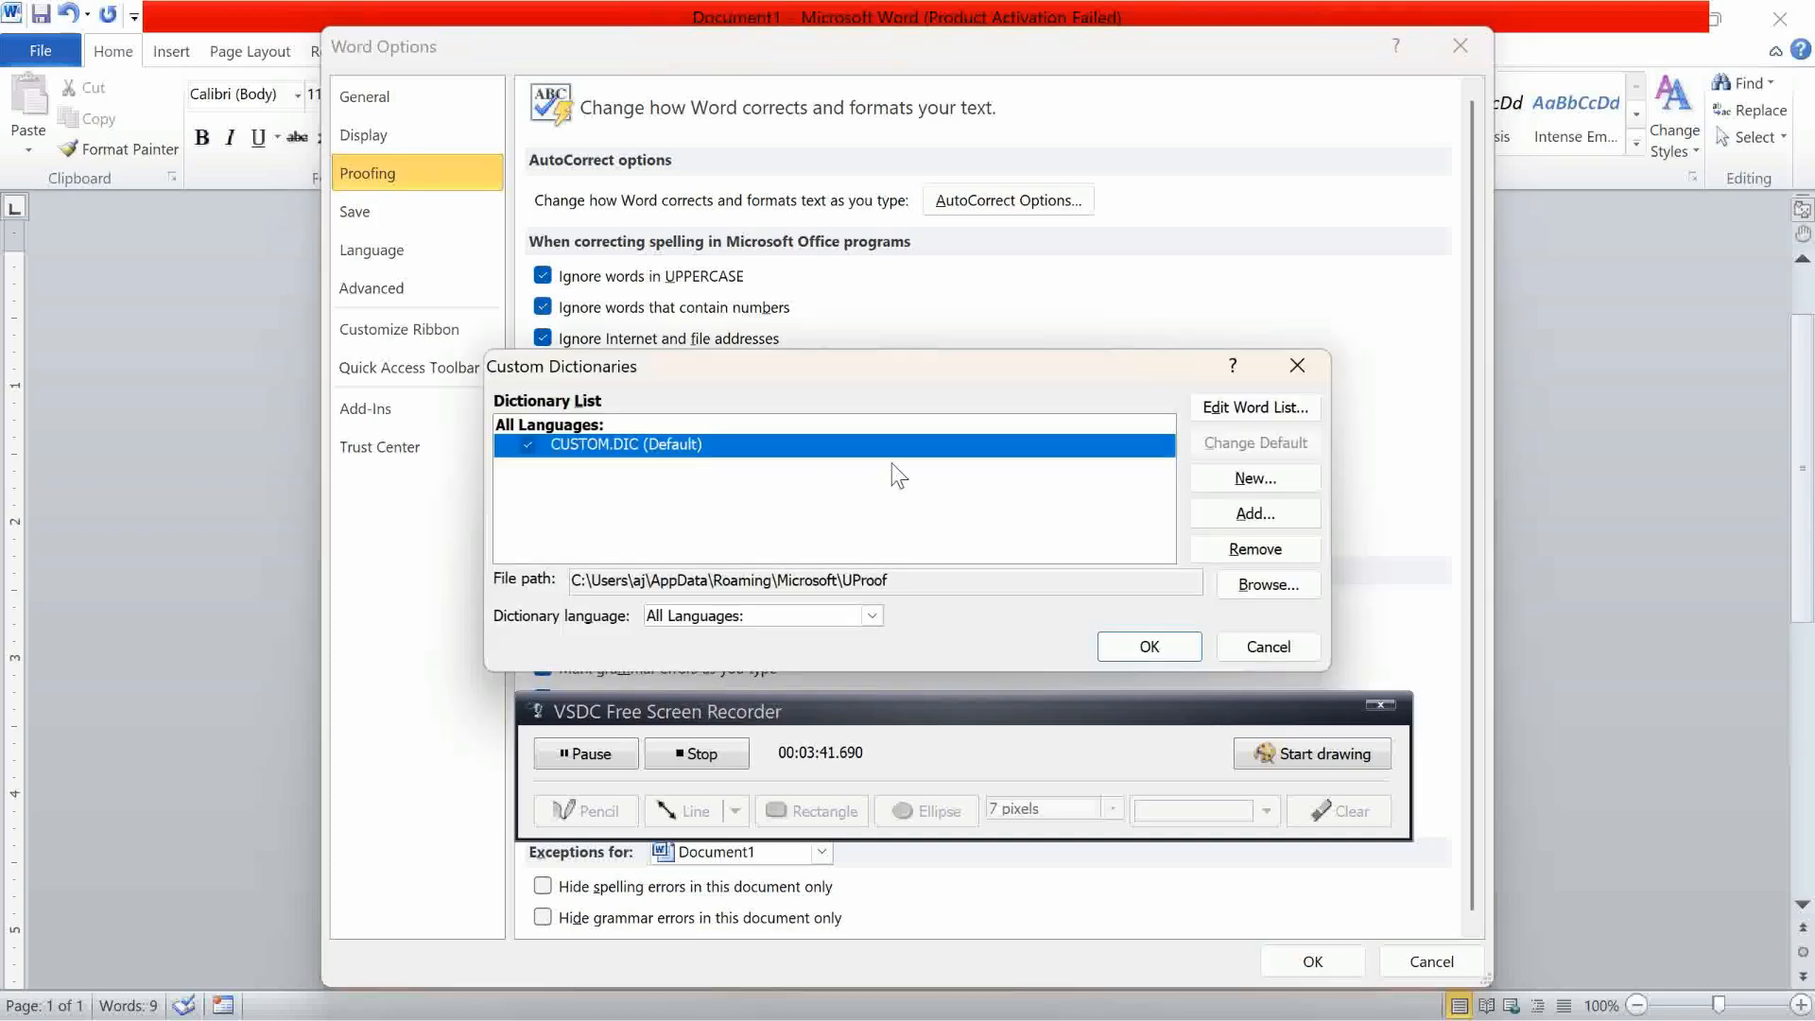
click(1252, 484)
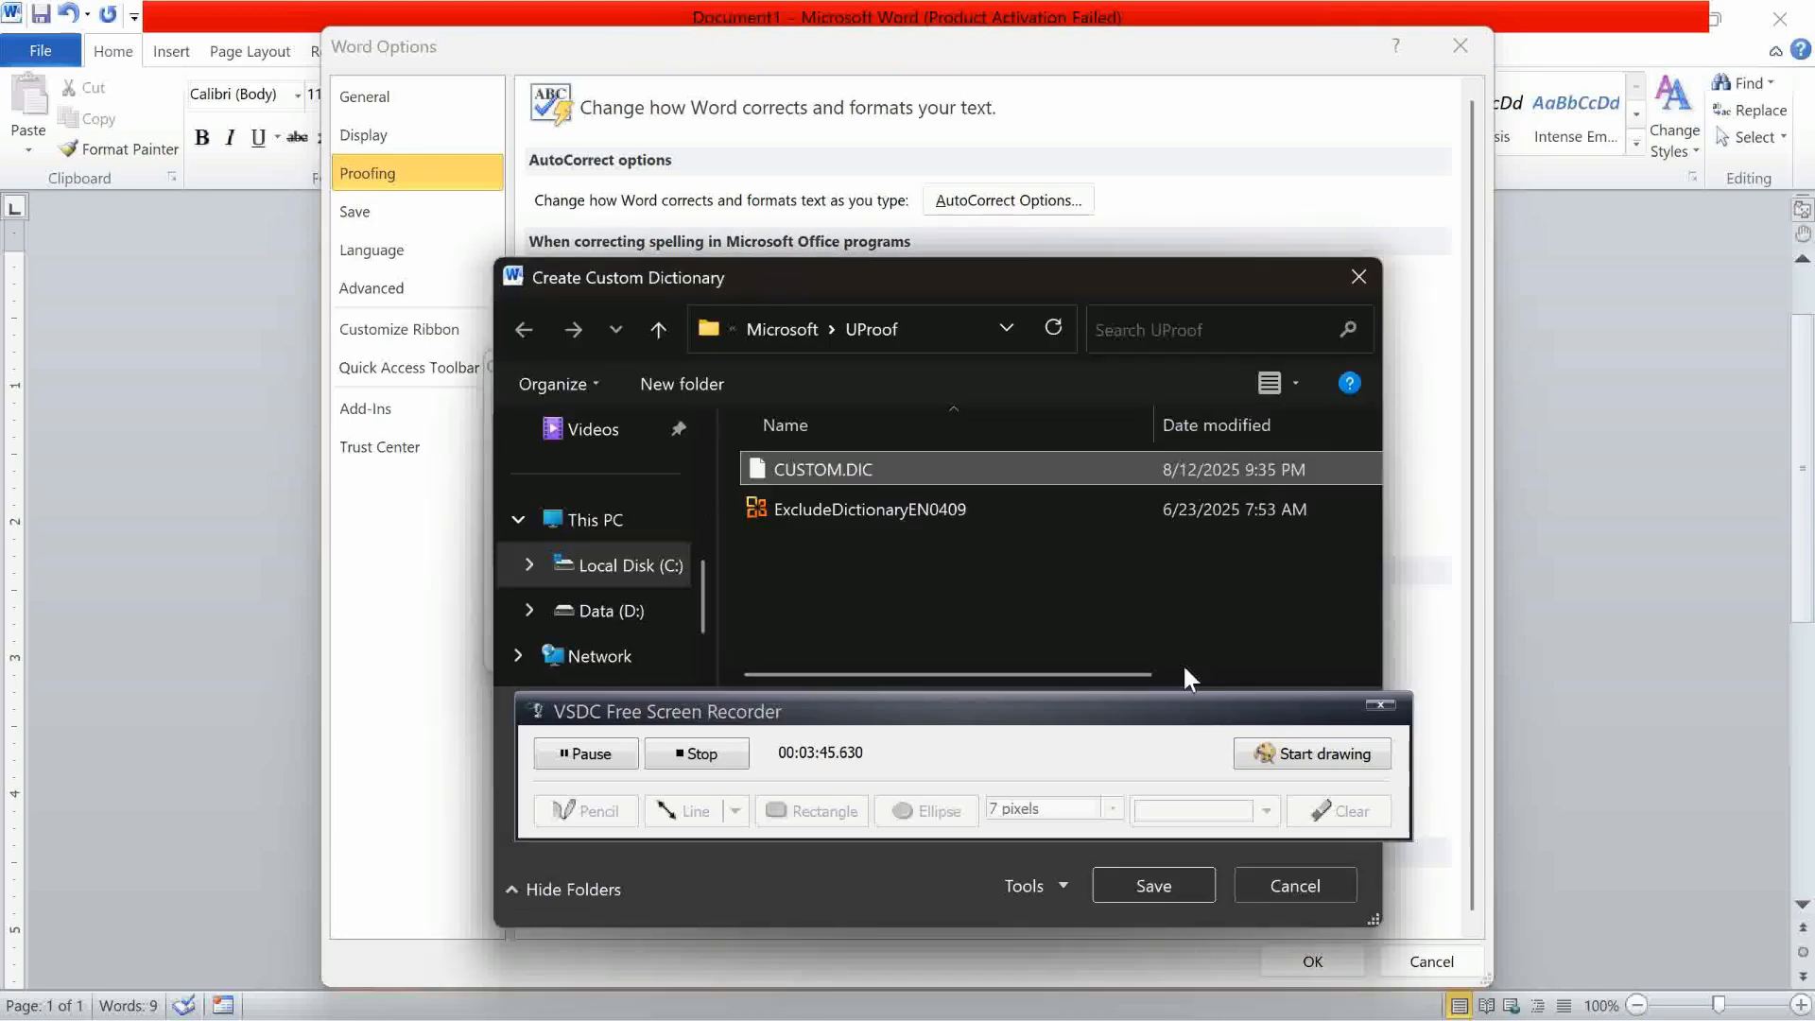
click(1284, 886)
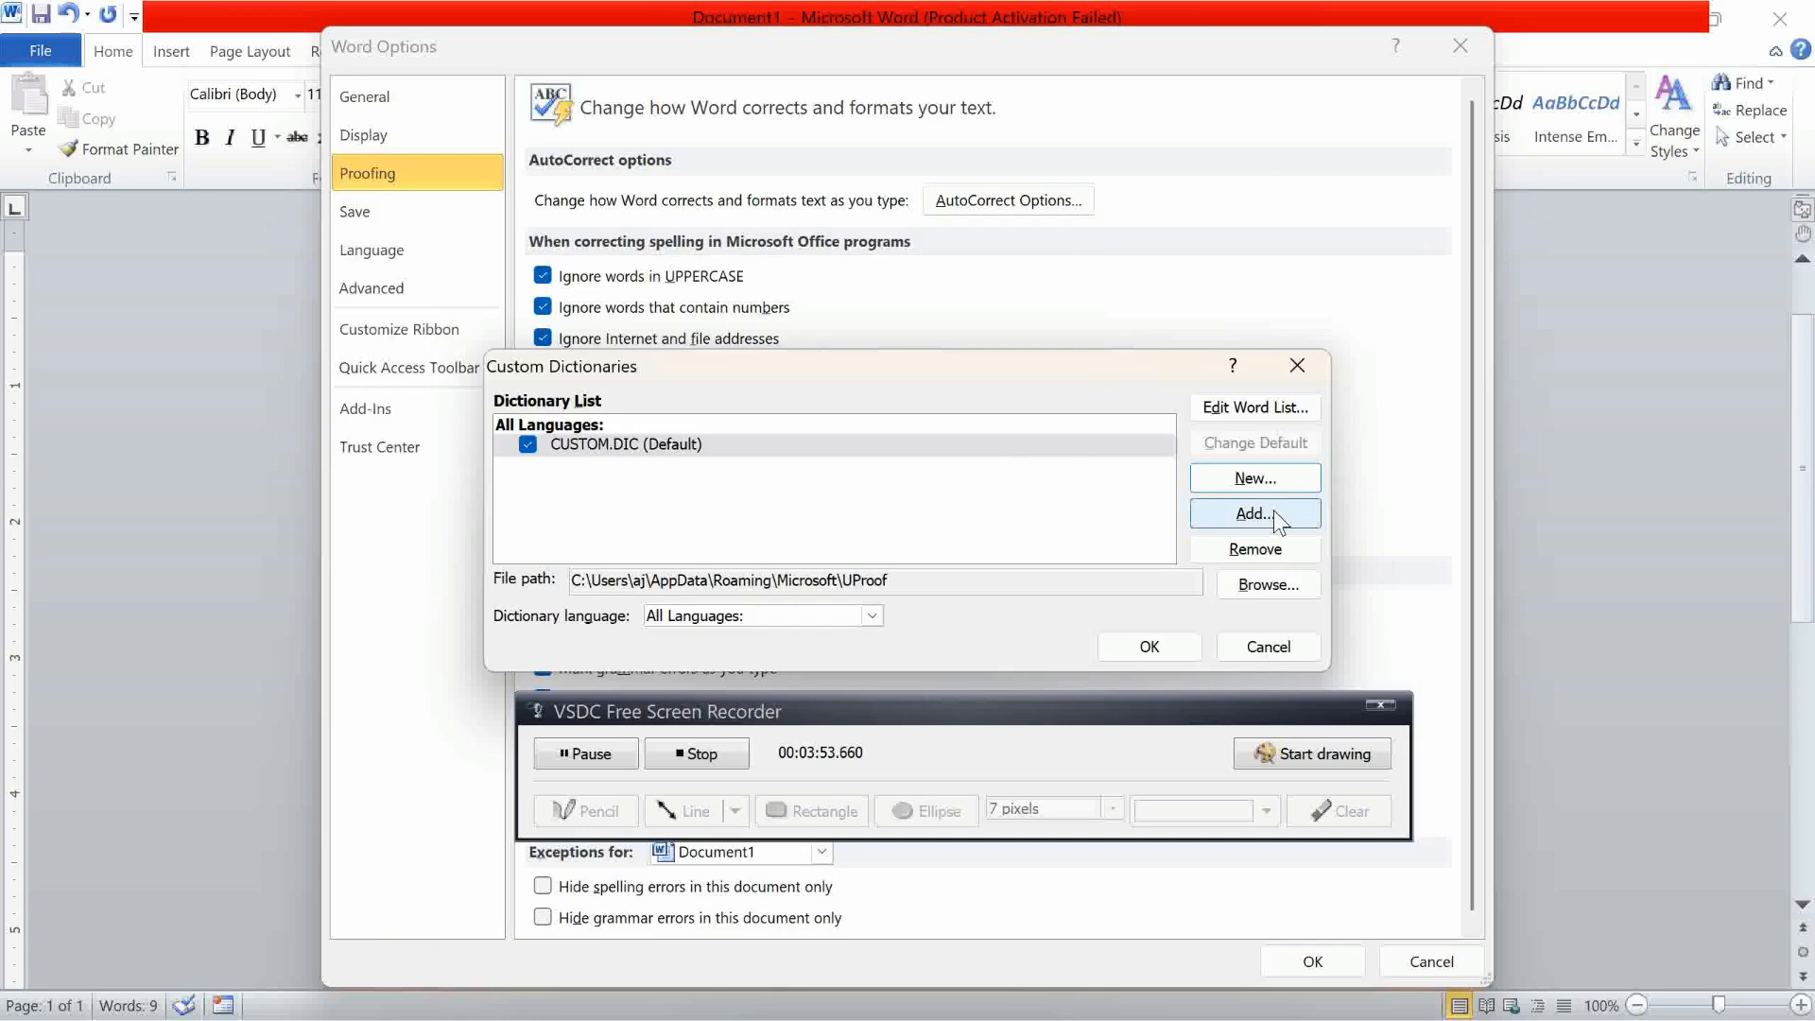
Add an all-capitals first name to the CUSTOM.DIC word list and apply the dictionary and proofing options
click(1269, 408)
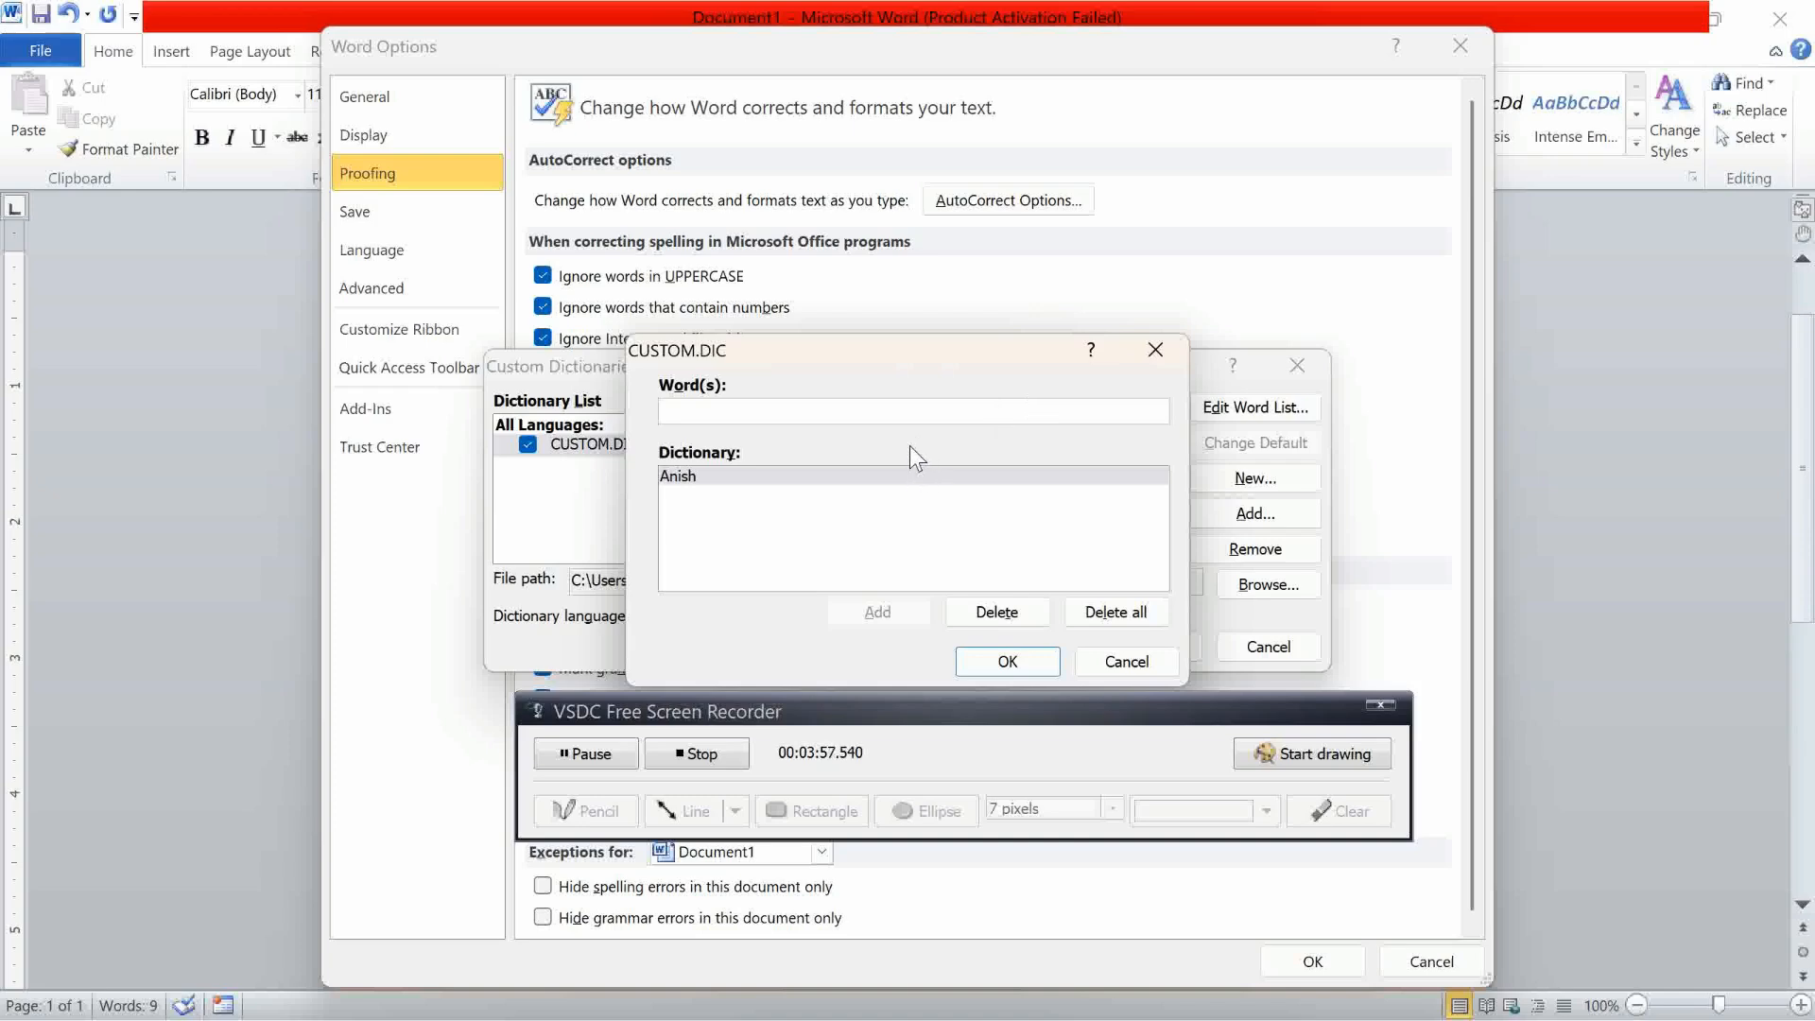
text(AMAN)
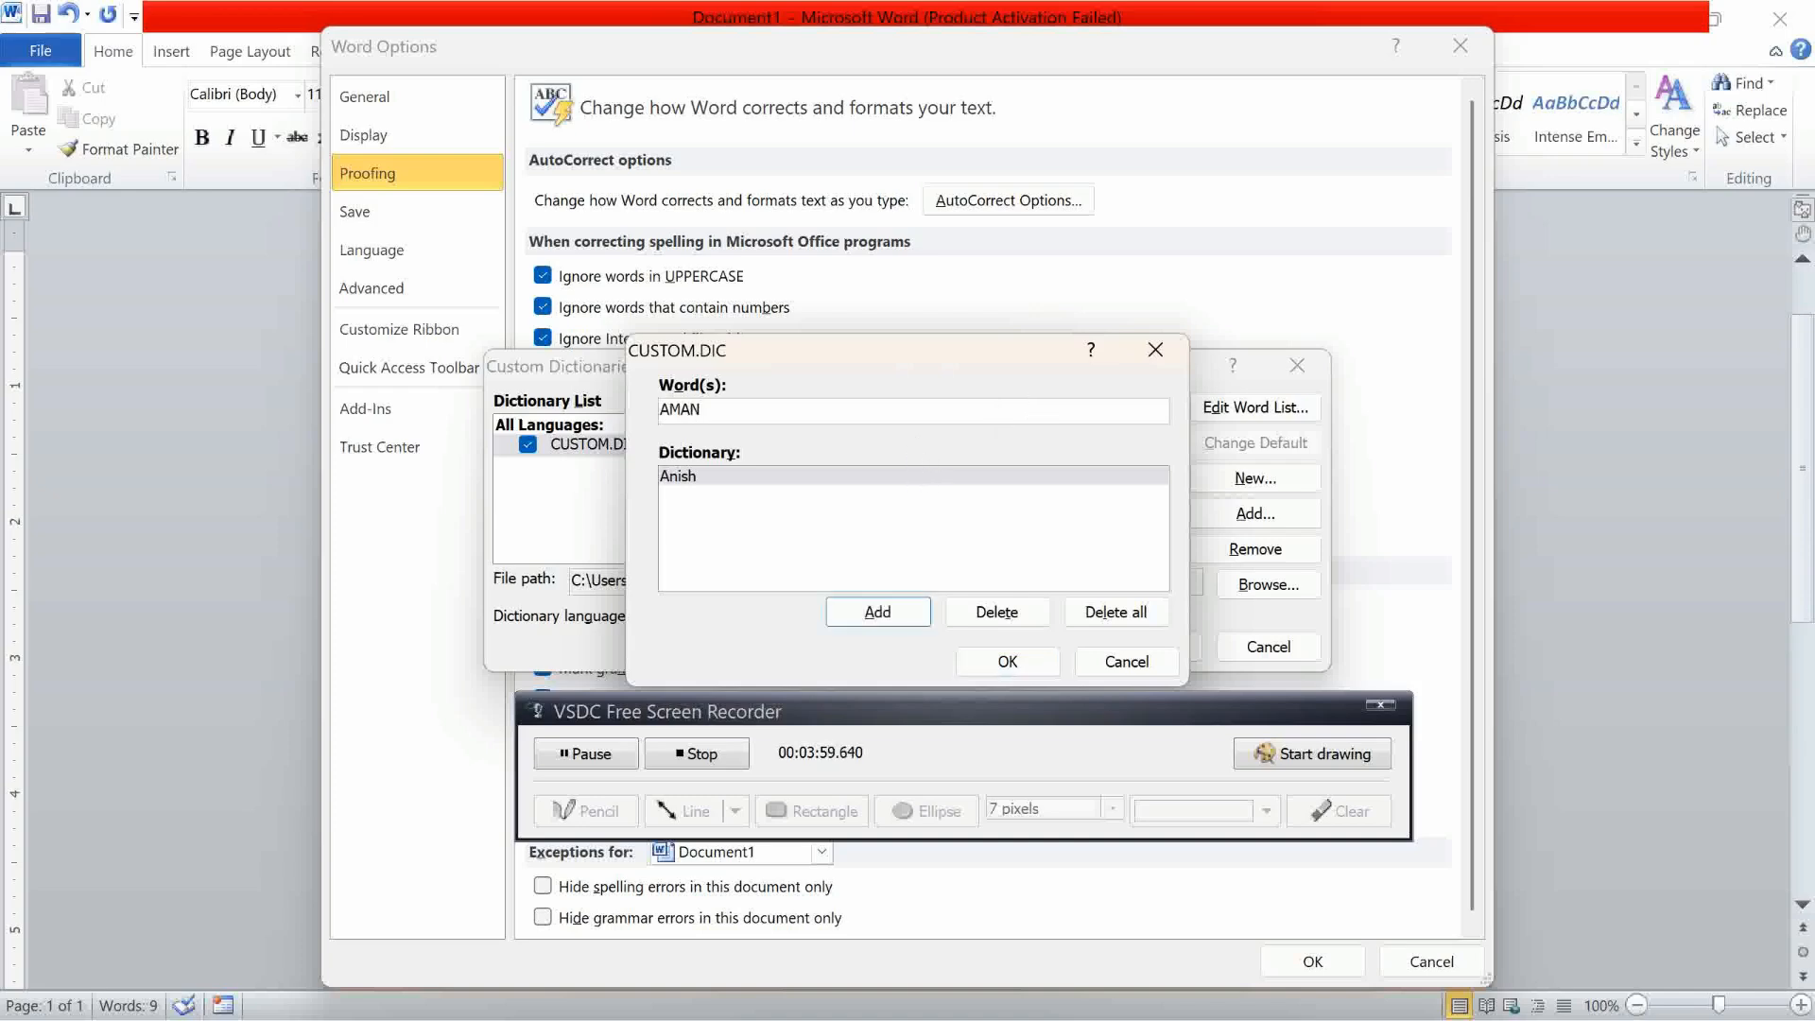
click(888, 613)
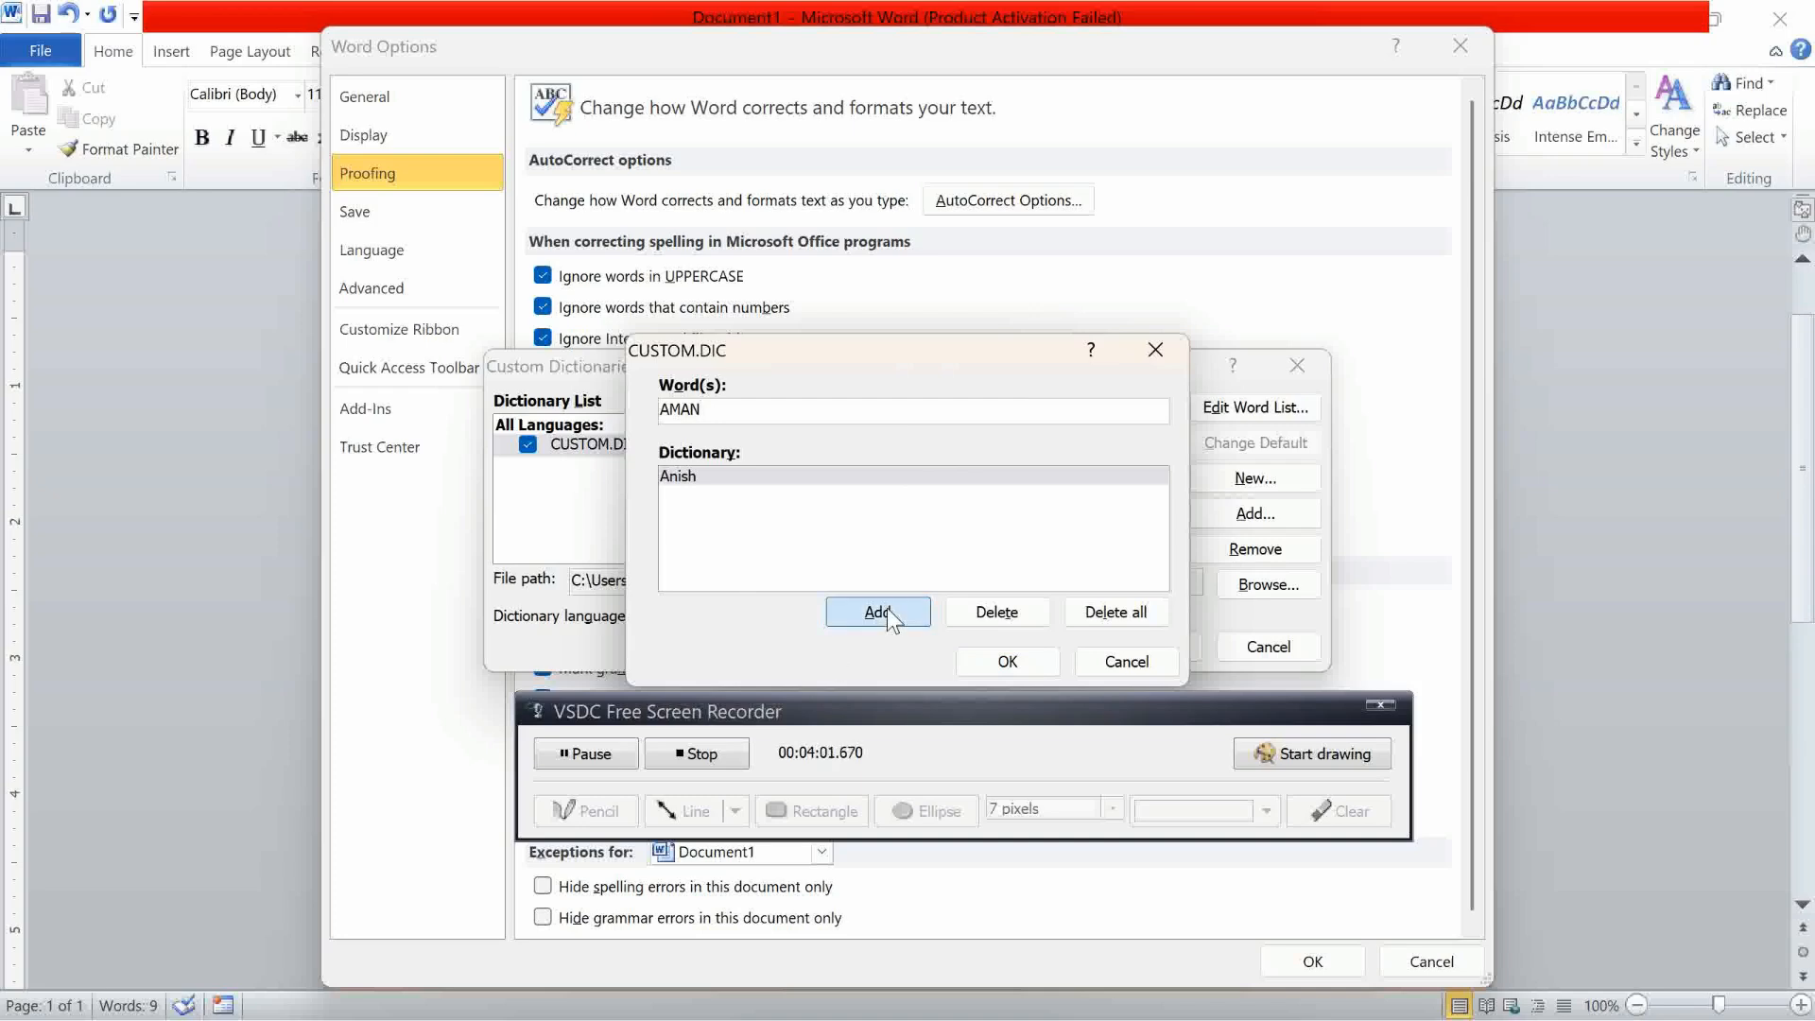
click(1037, 664)
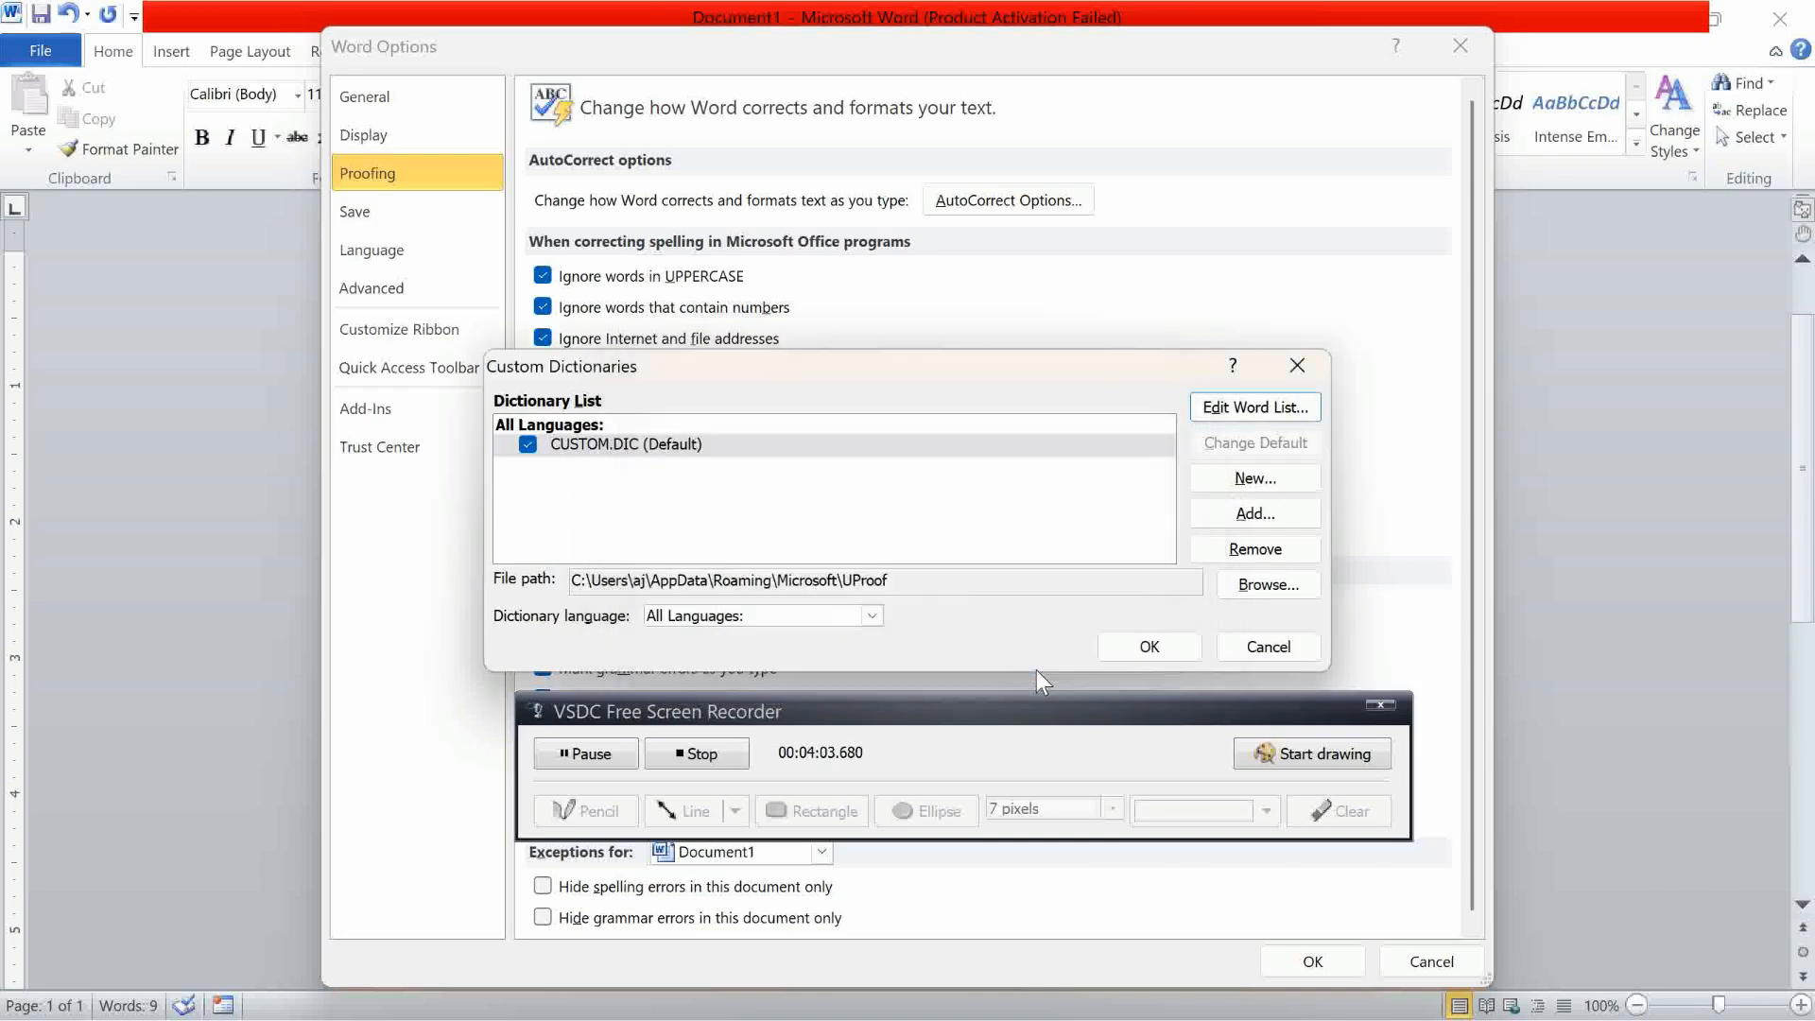
click(1150, 647)
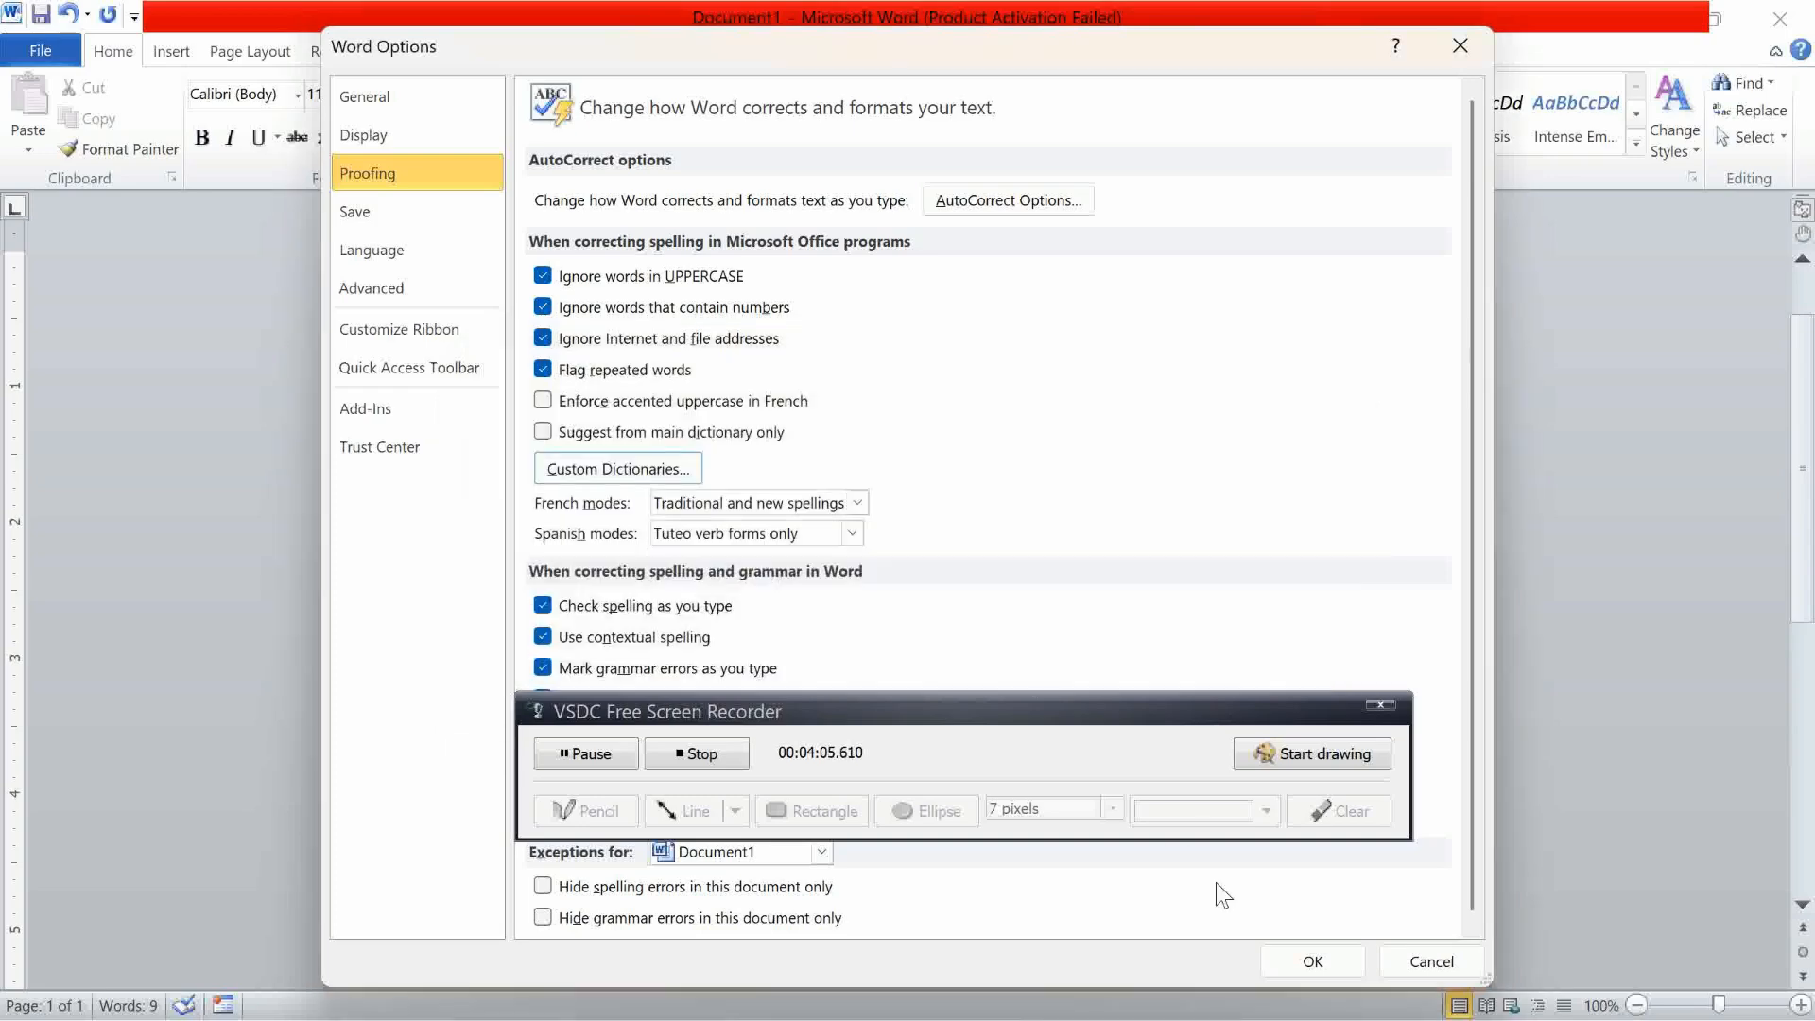
click(1313, 961)
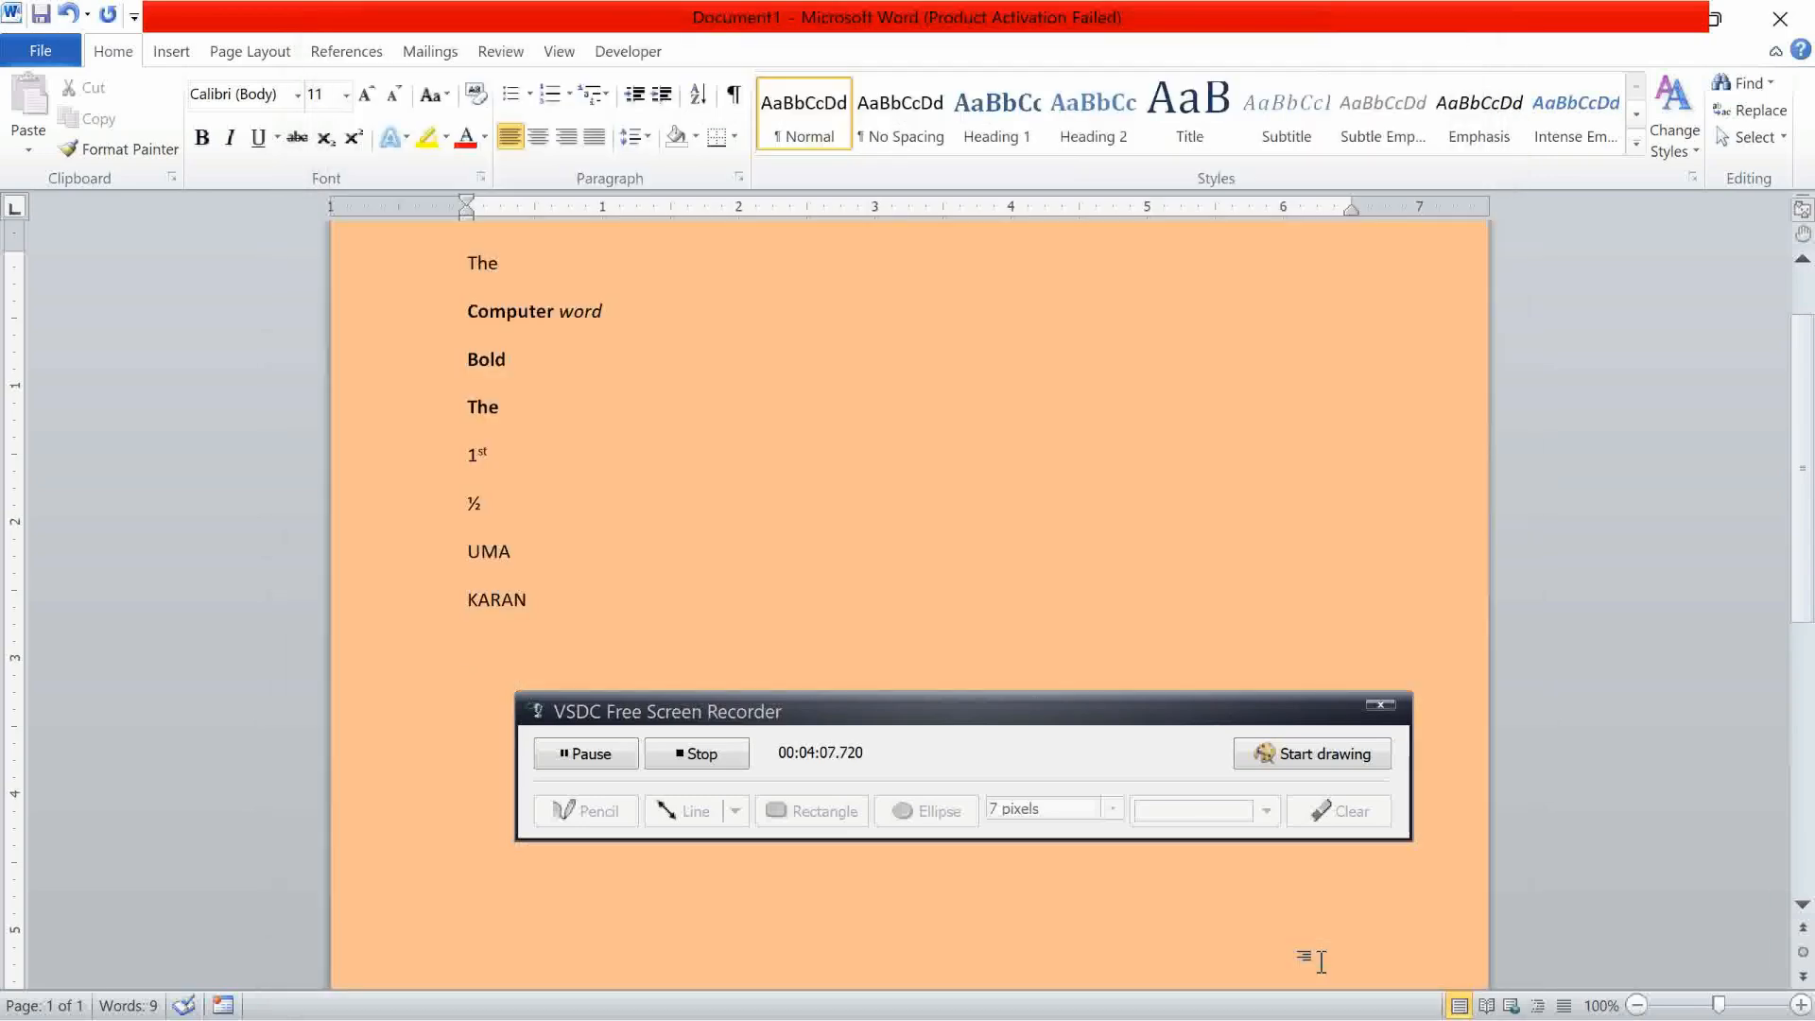
On the empty last line, enter the newly added dictionary name with only its first letter capitalized
text(AM)
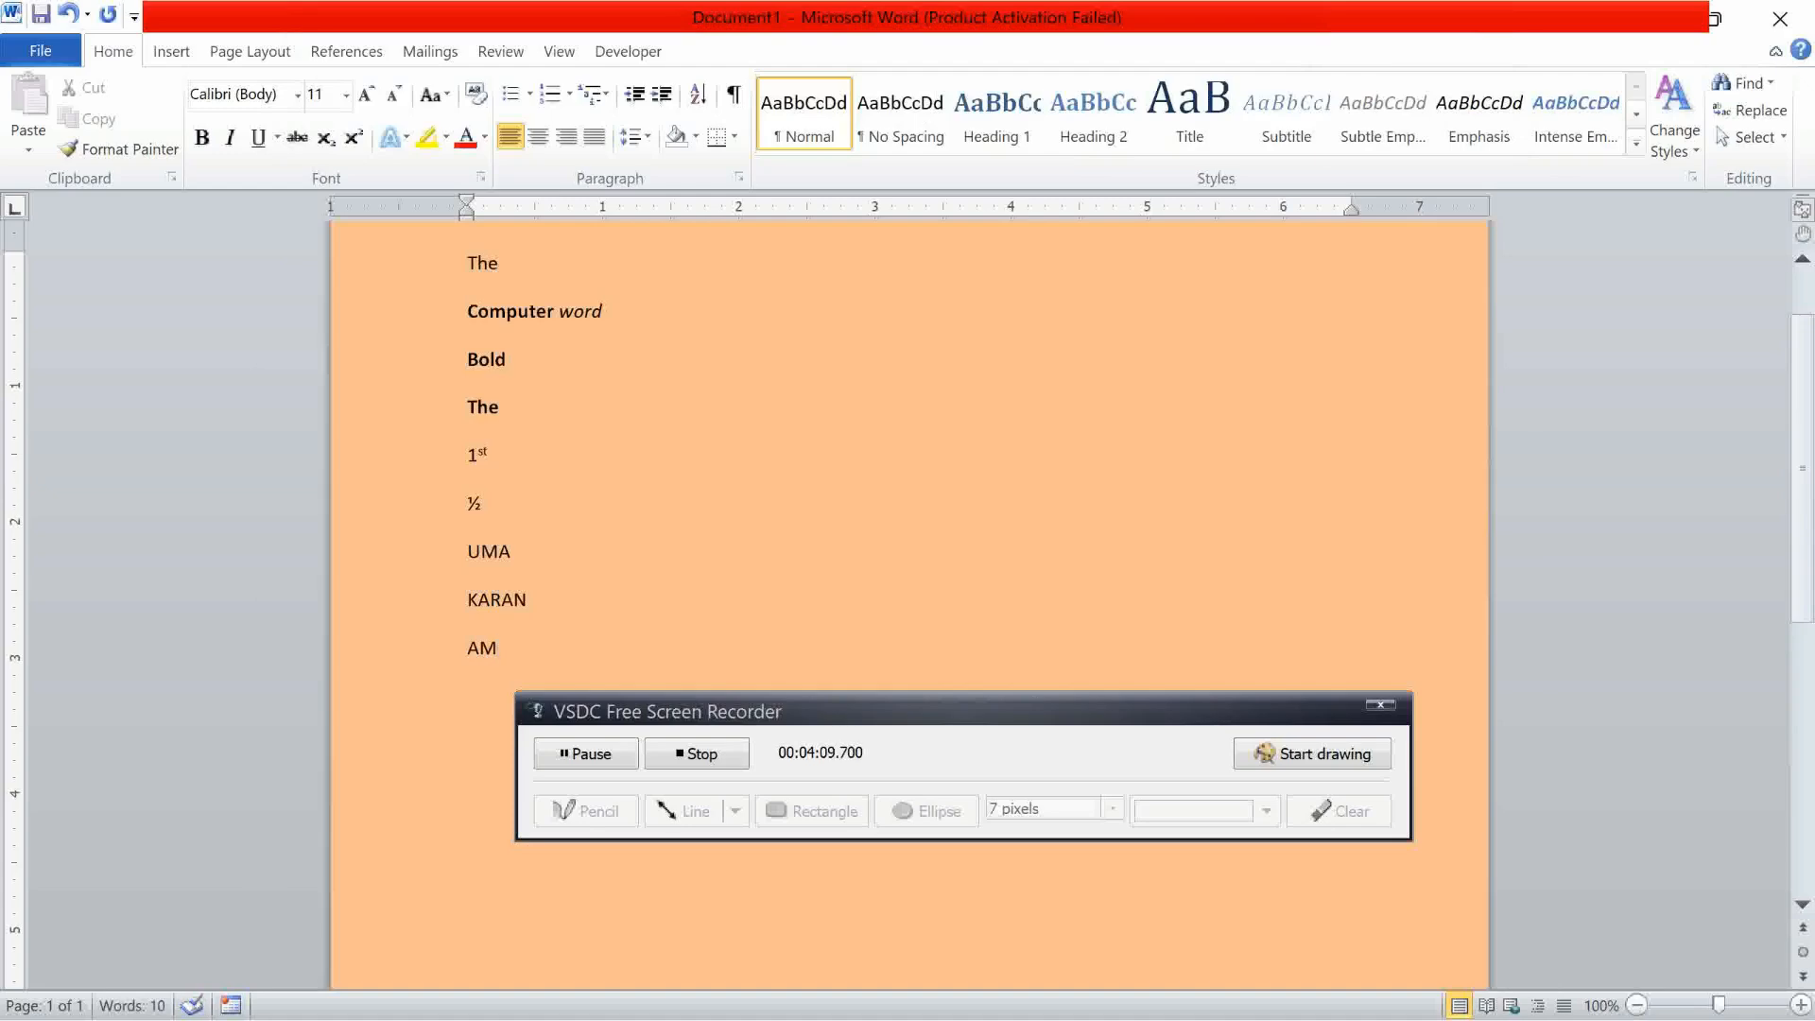
key(BackSpace)
text(man)
key(Return)
On the following line, enter the other name stored in CUSTOM.DIC, correcting its ending to match the dictionary entry
key(Up)
key(Return)
text(Anis)
key(Return)
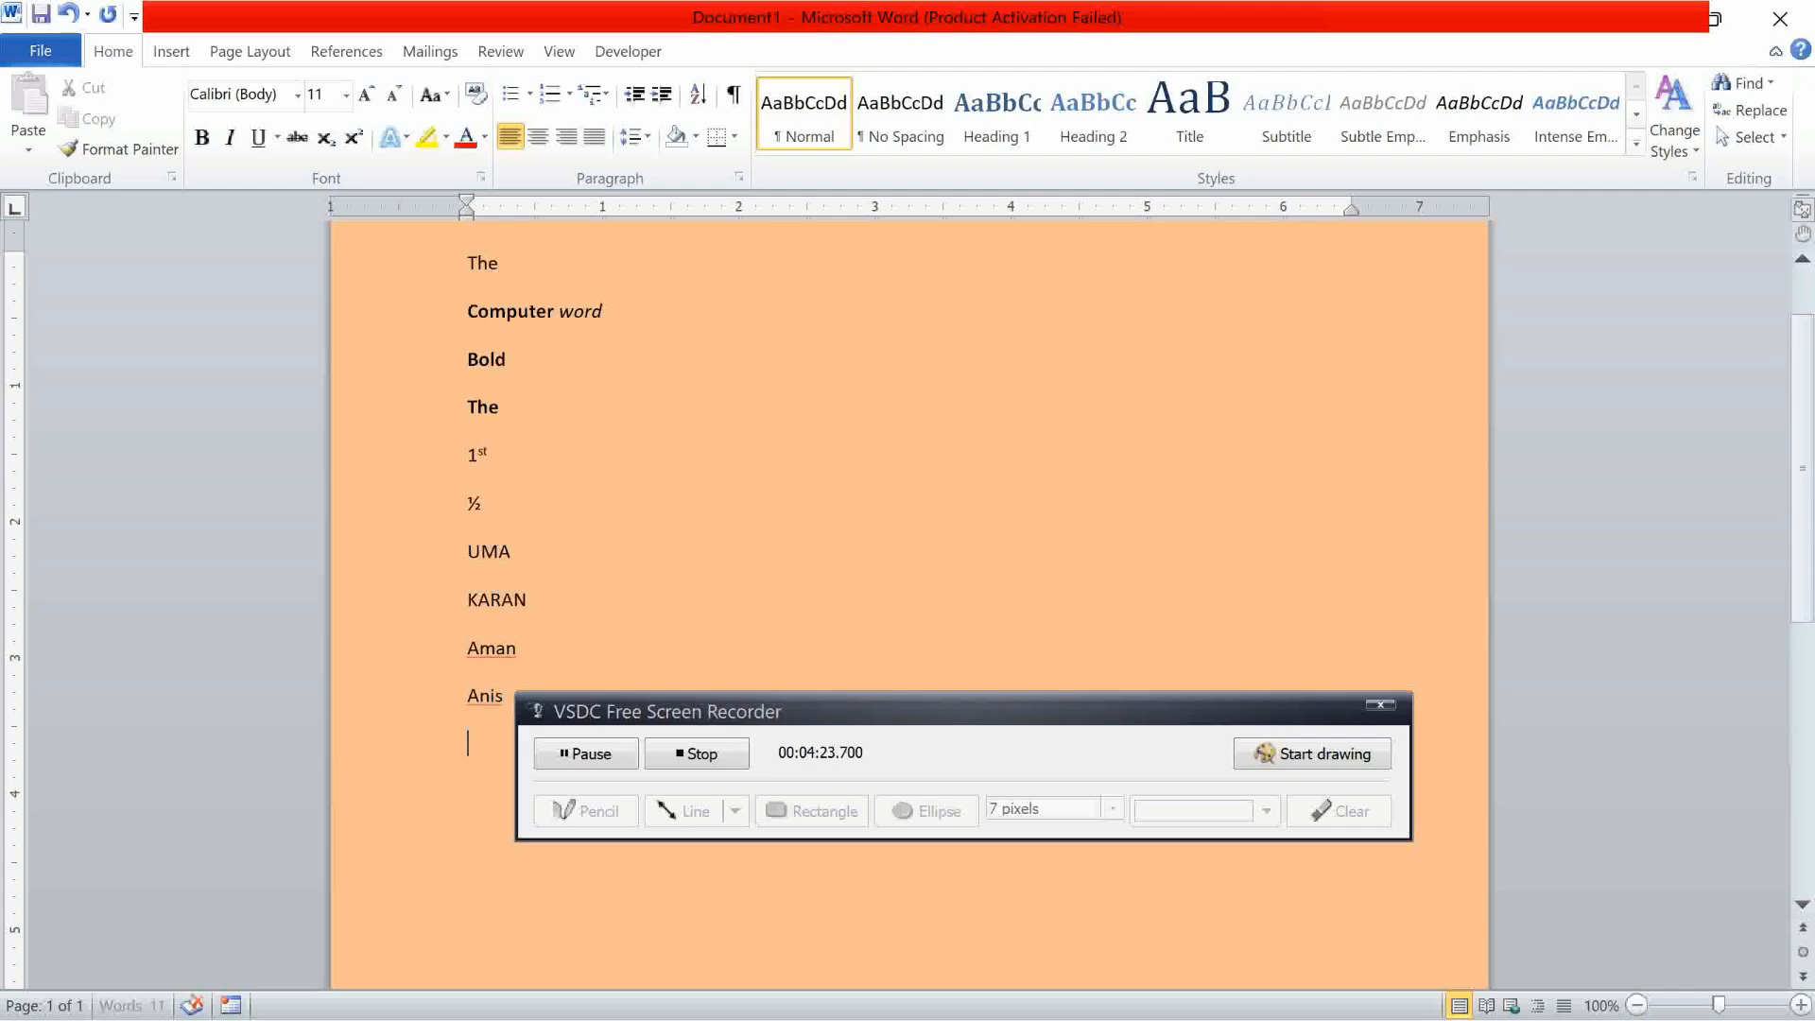
key(BackSpace)
text(h)
Enter the newly added dictionary name in all capitals on another line, matching its CUSTOM.DIC entry
key(Return)
text(AMAN)
key(Return)
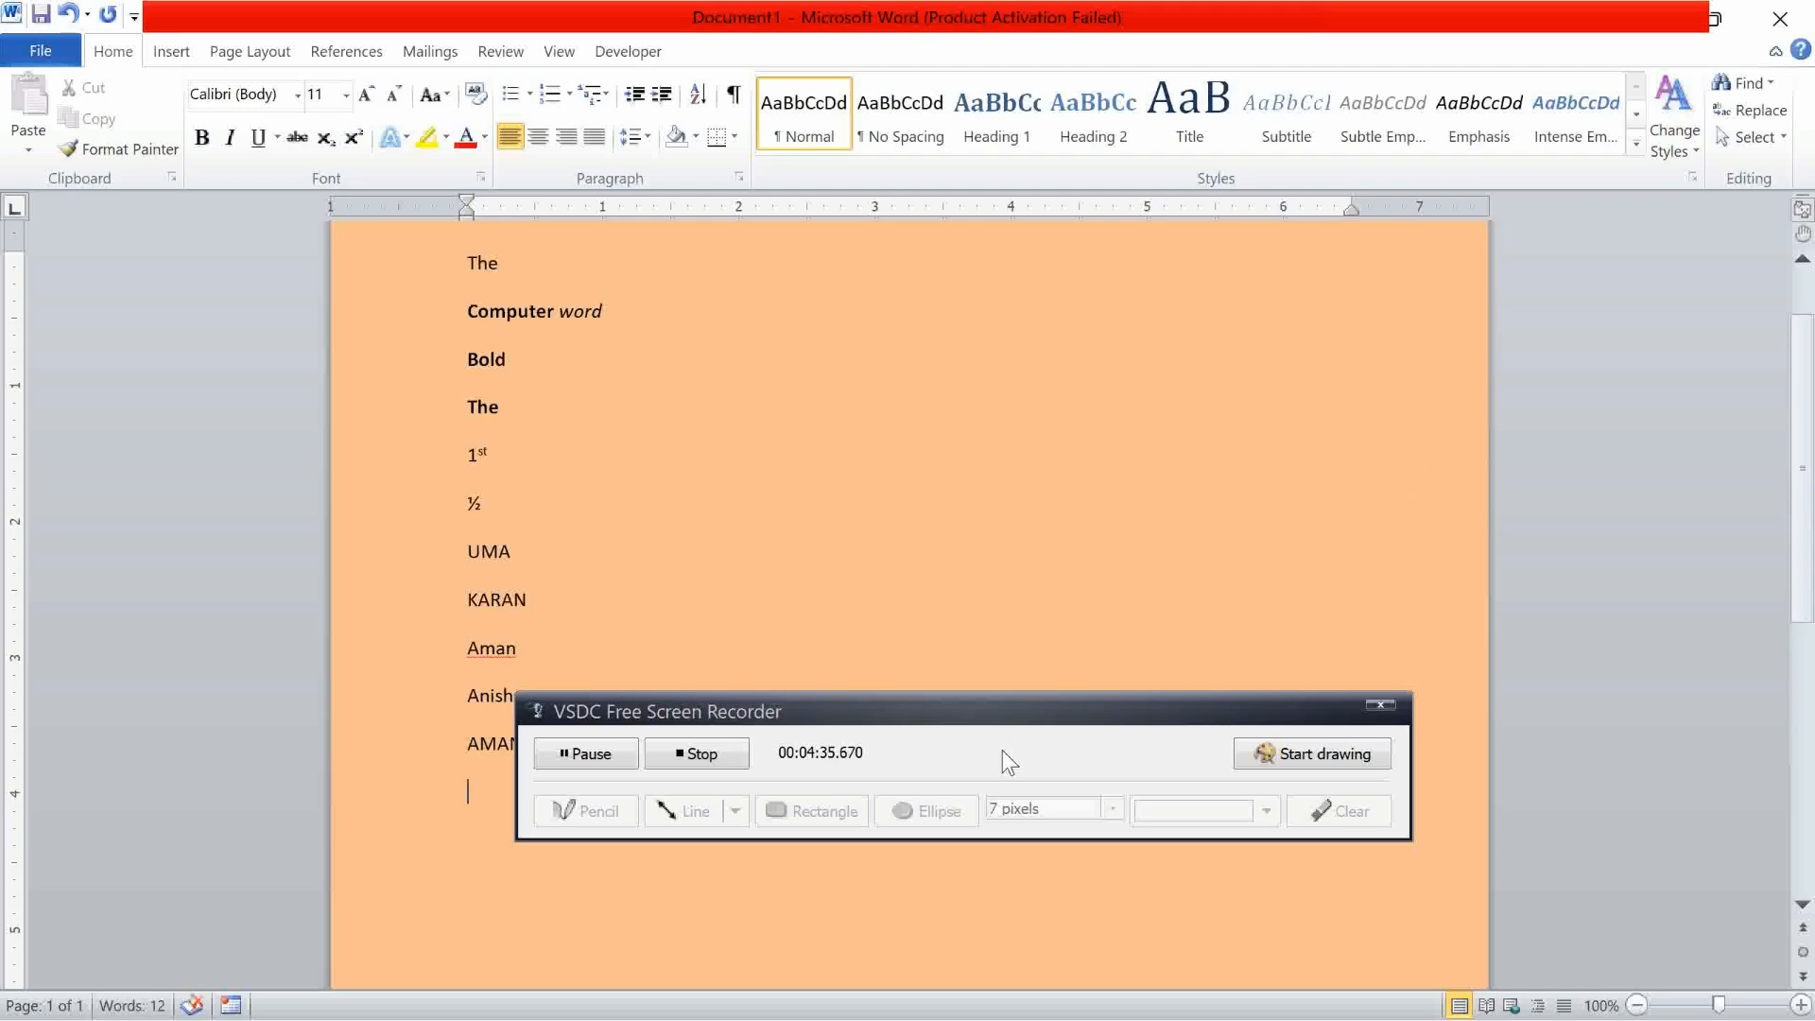
drag(1010, 716, 1056, 1012)
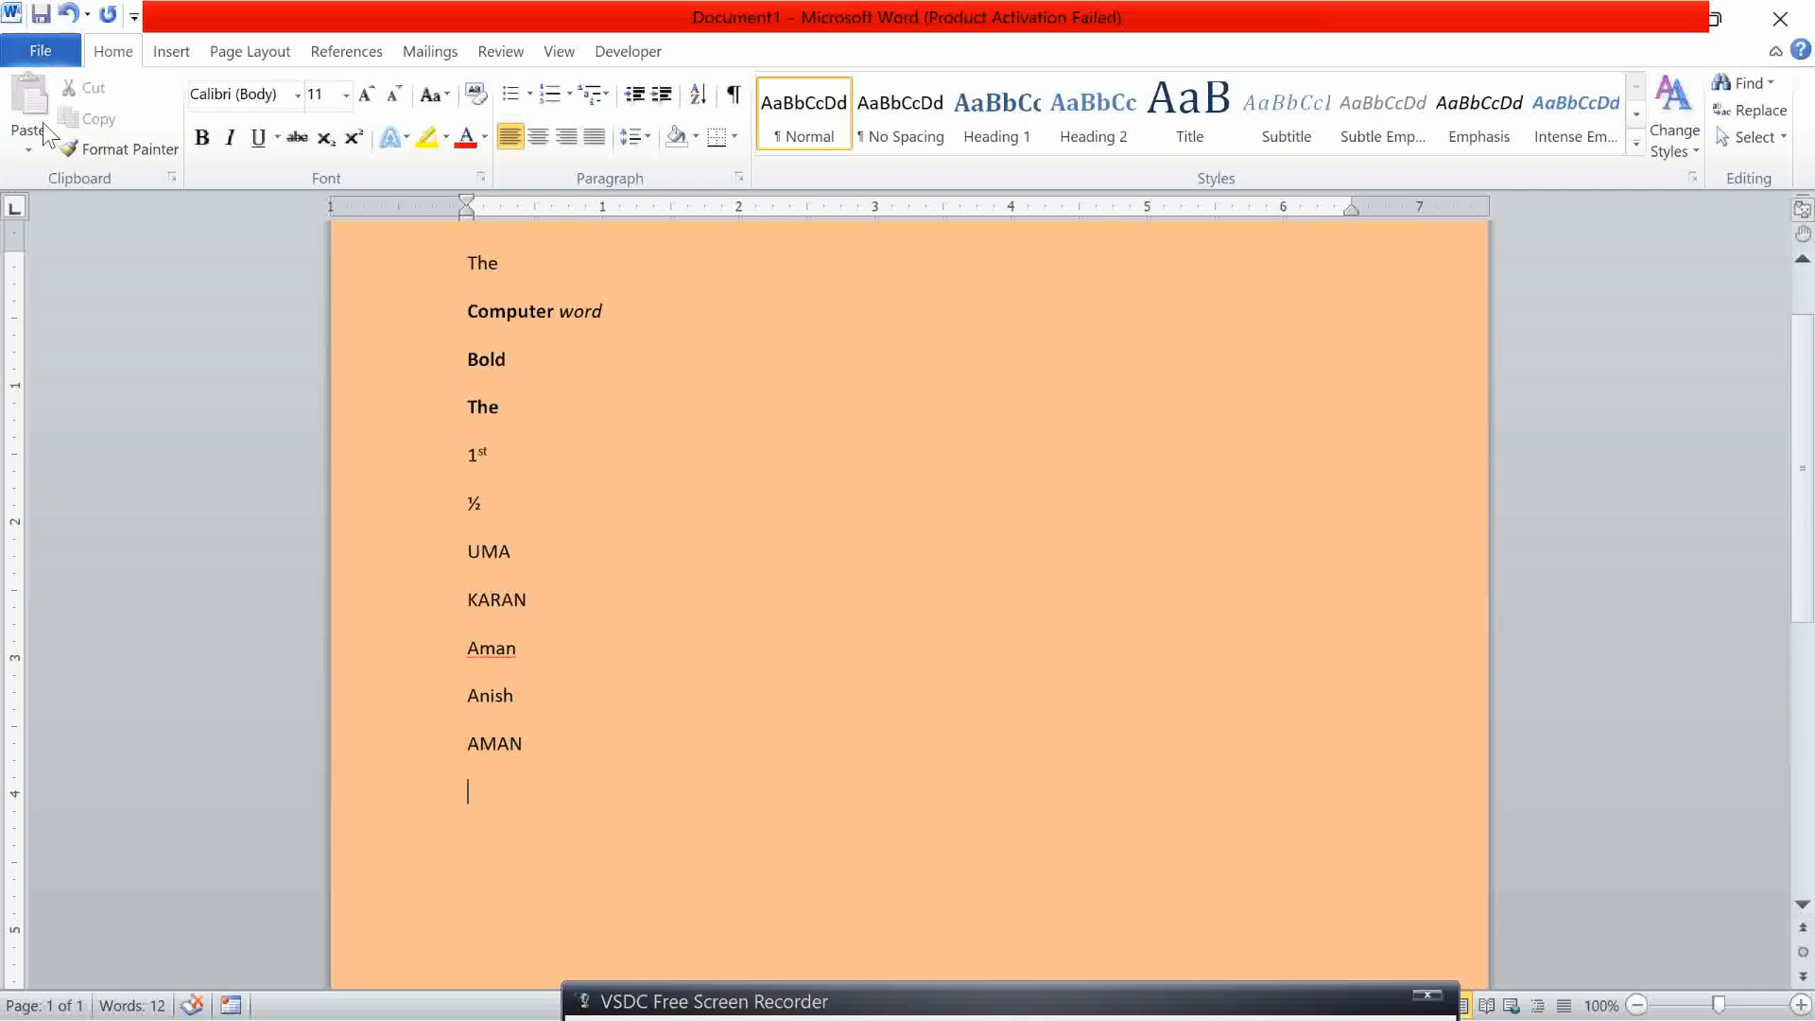
Review the spelling and grammar settings in the proofing options and open the AutoFormat As You Type settings
key(alt)
key(f)
key(Escape)
key(alt+f)
key(t)
key(Down)
key(Down)
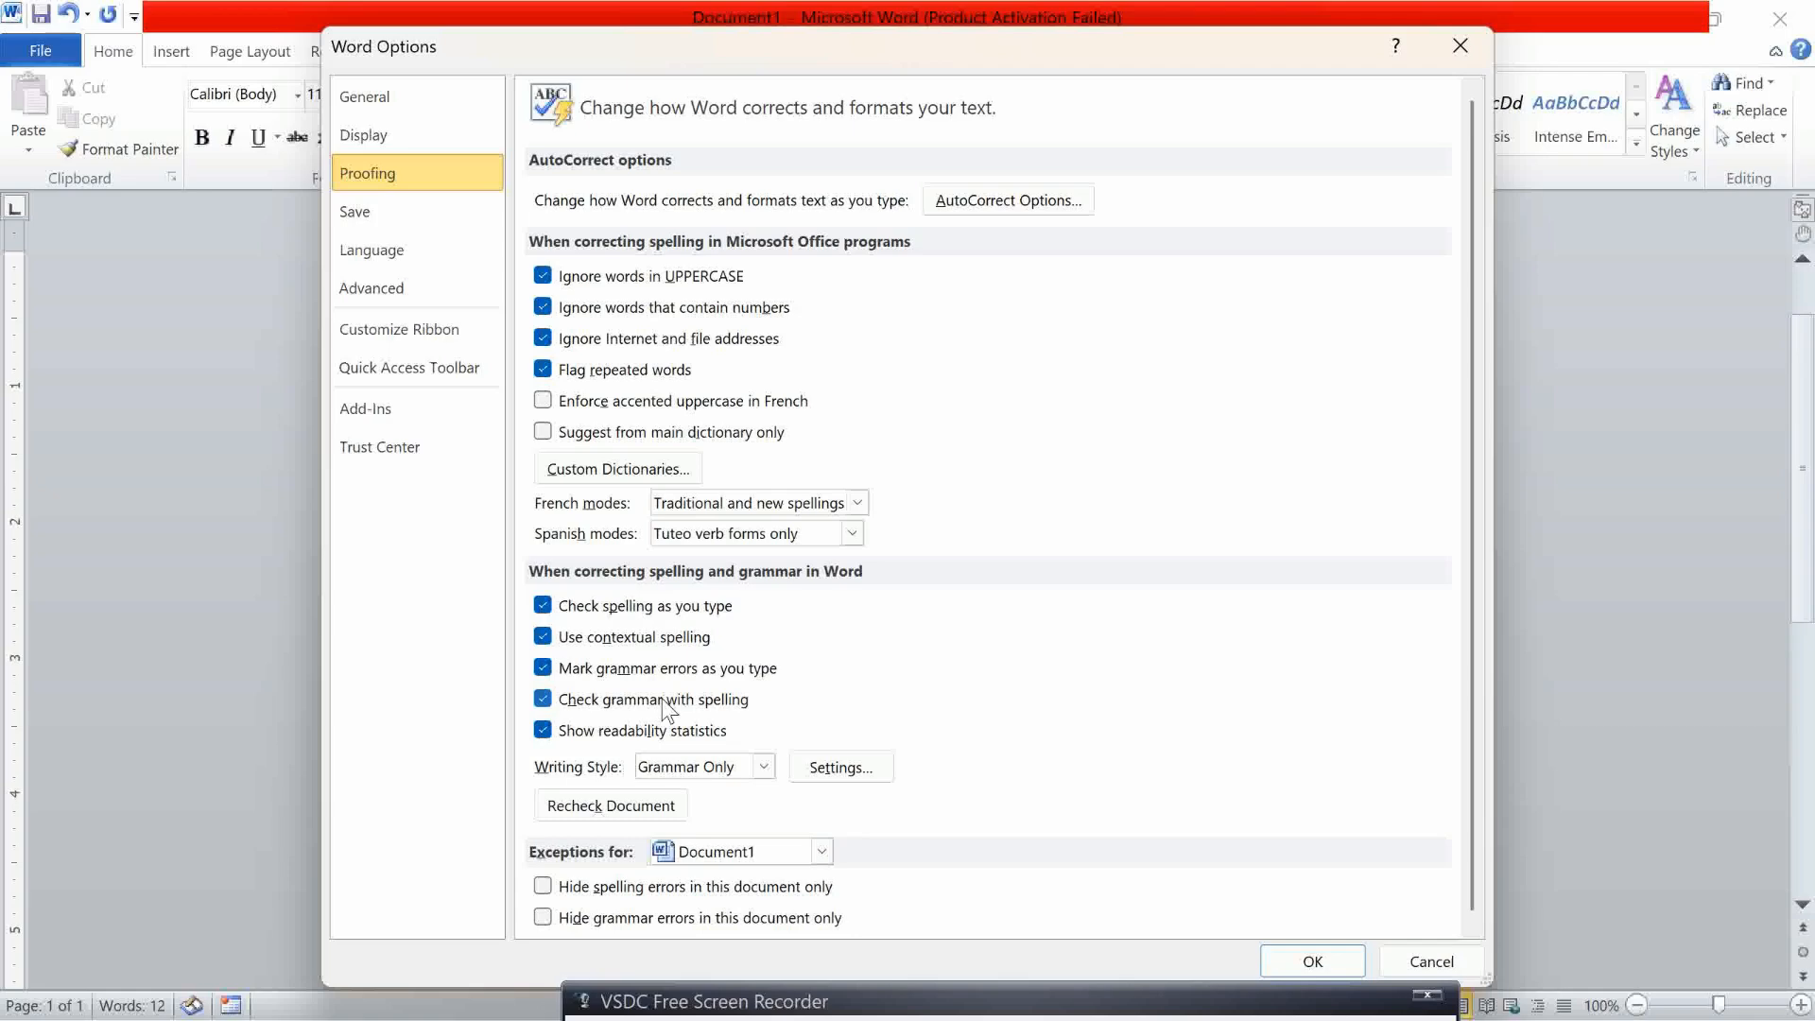
scroll(667, 709, down, 1)
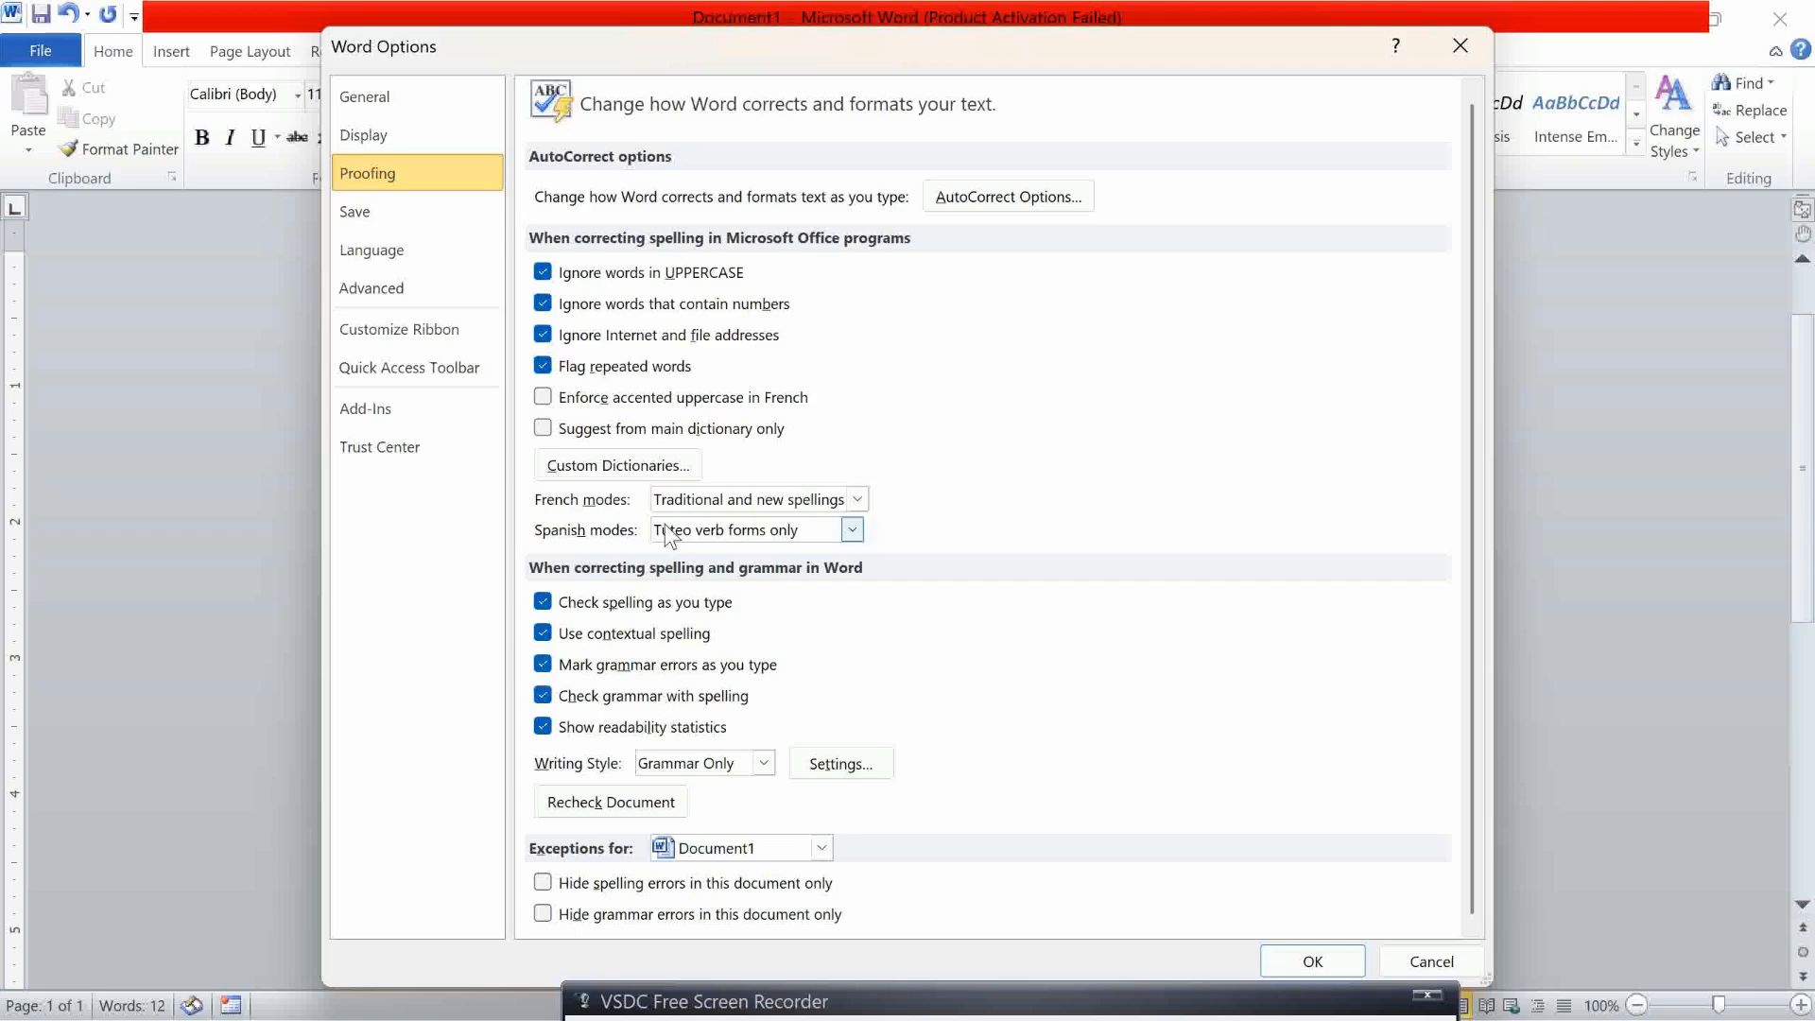
click(940, 195)
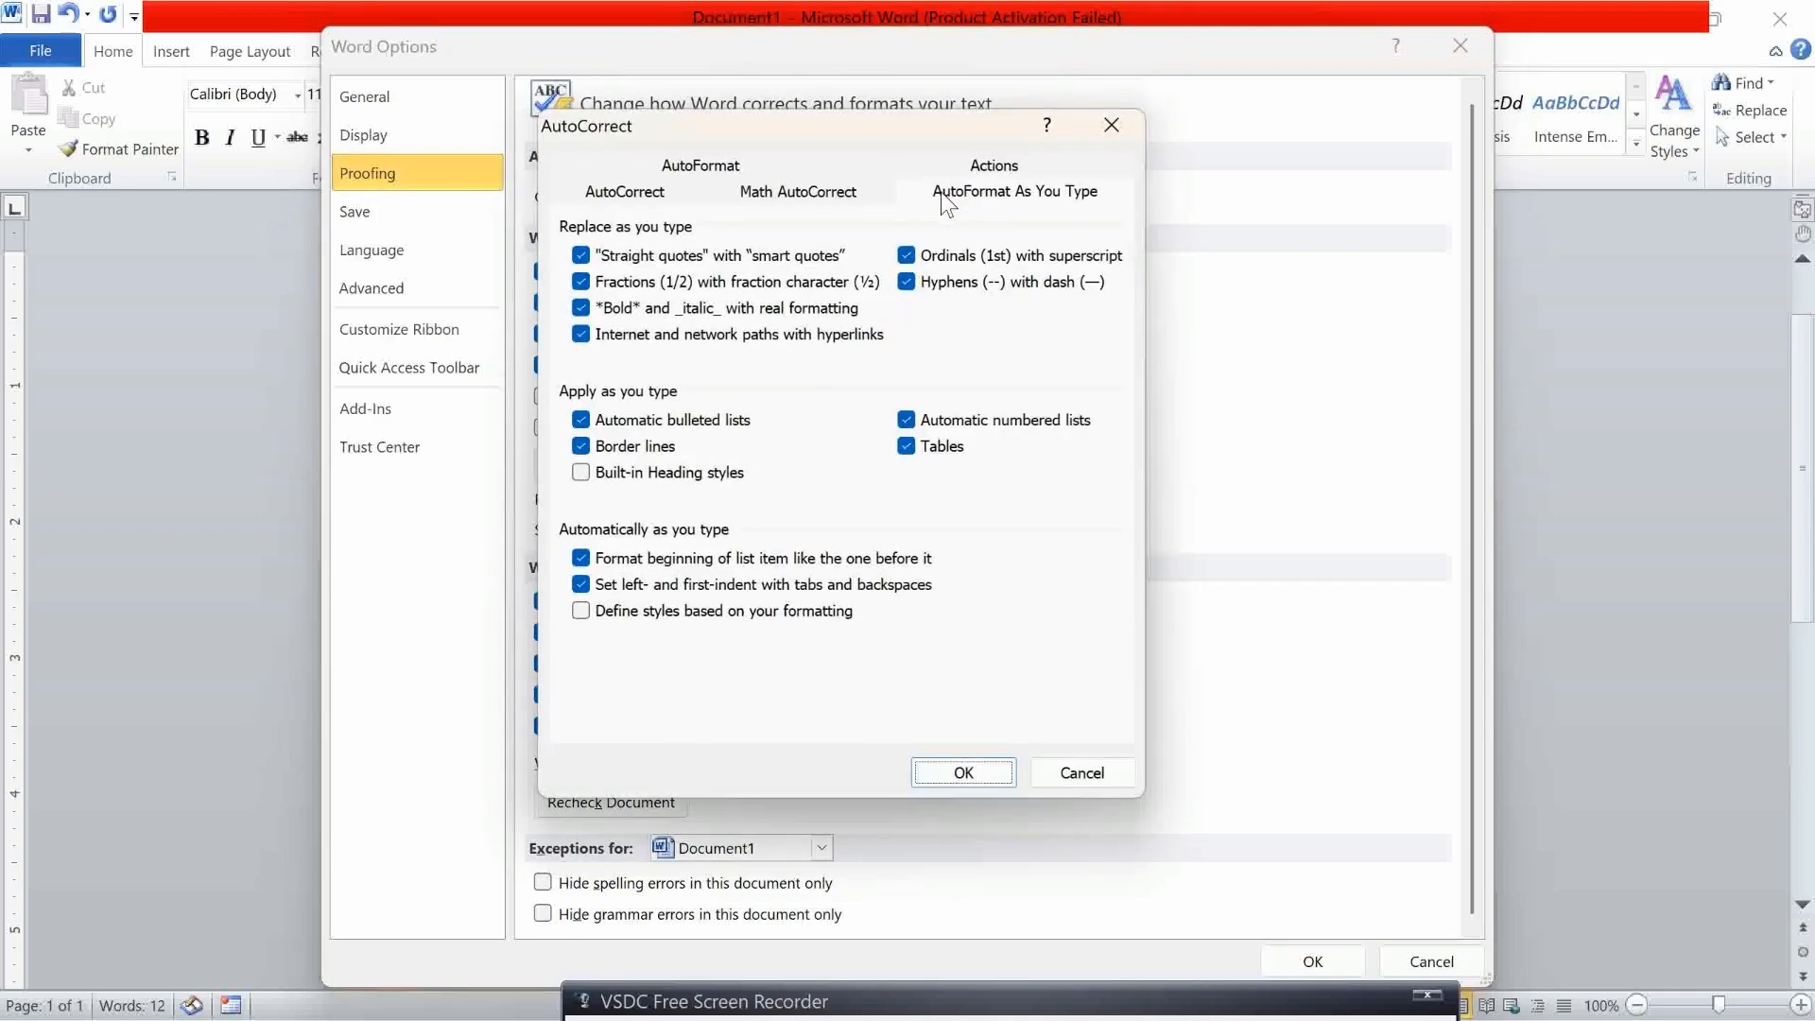
Review the AutoCorrect replacement list of symbols and emoticons, and close the options without changes
click(648, 198)
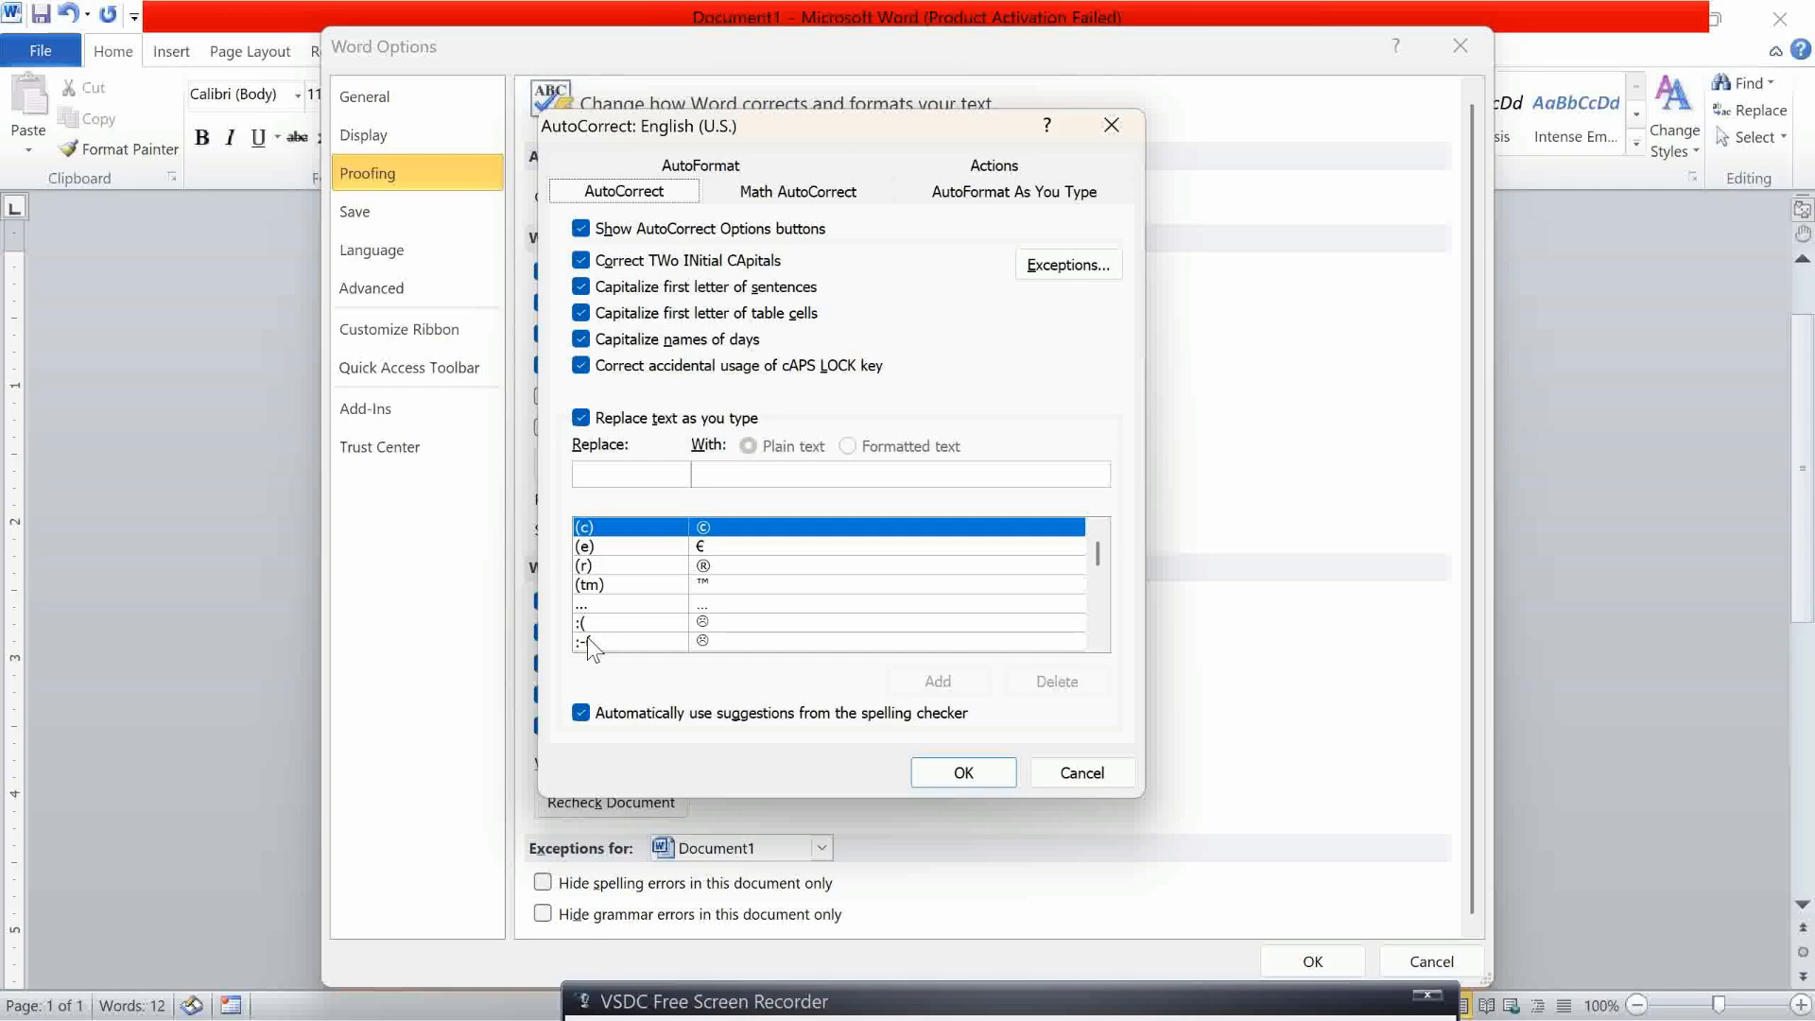
click(1064, 770)
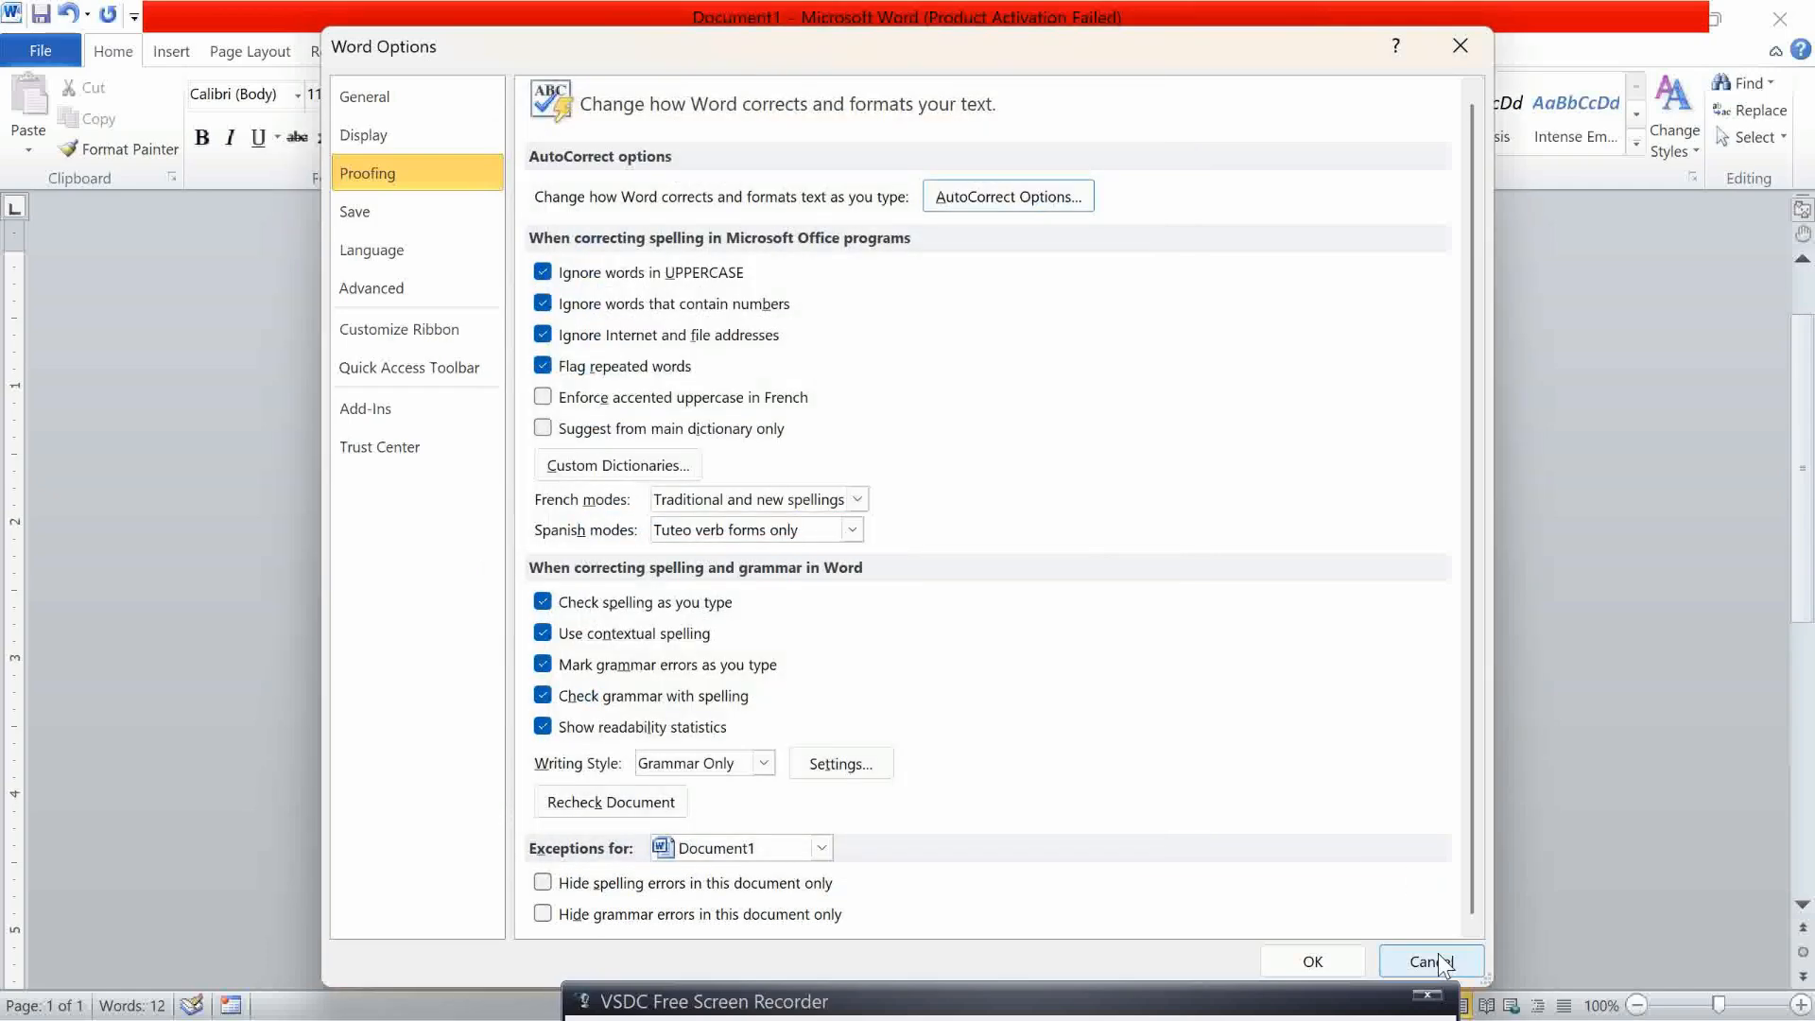
click(1439, 961)
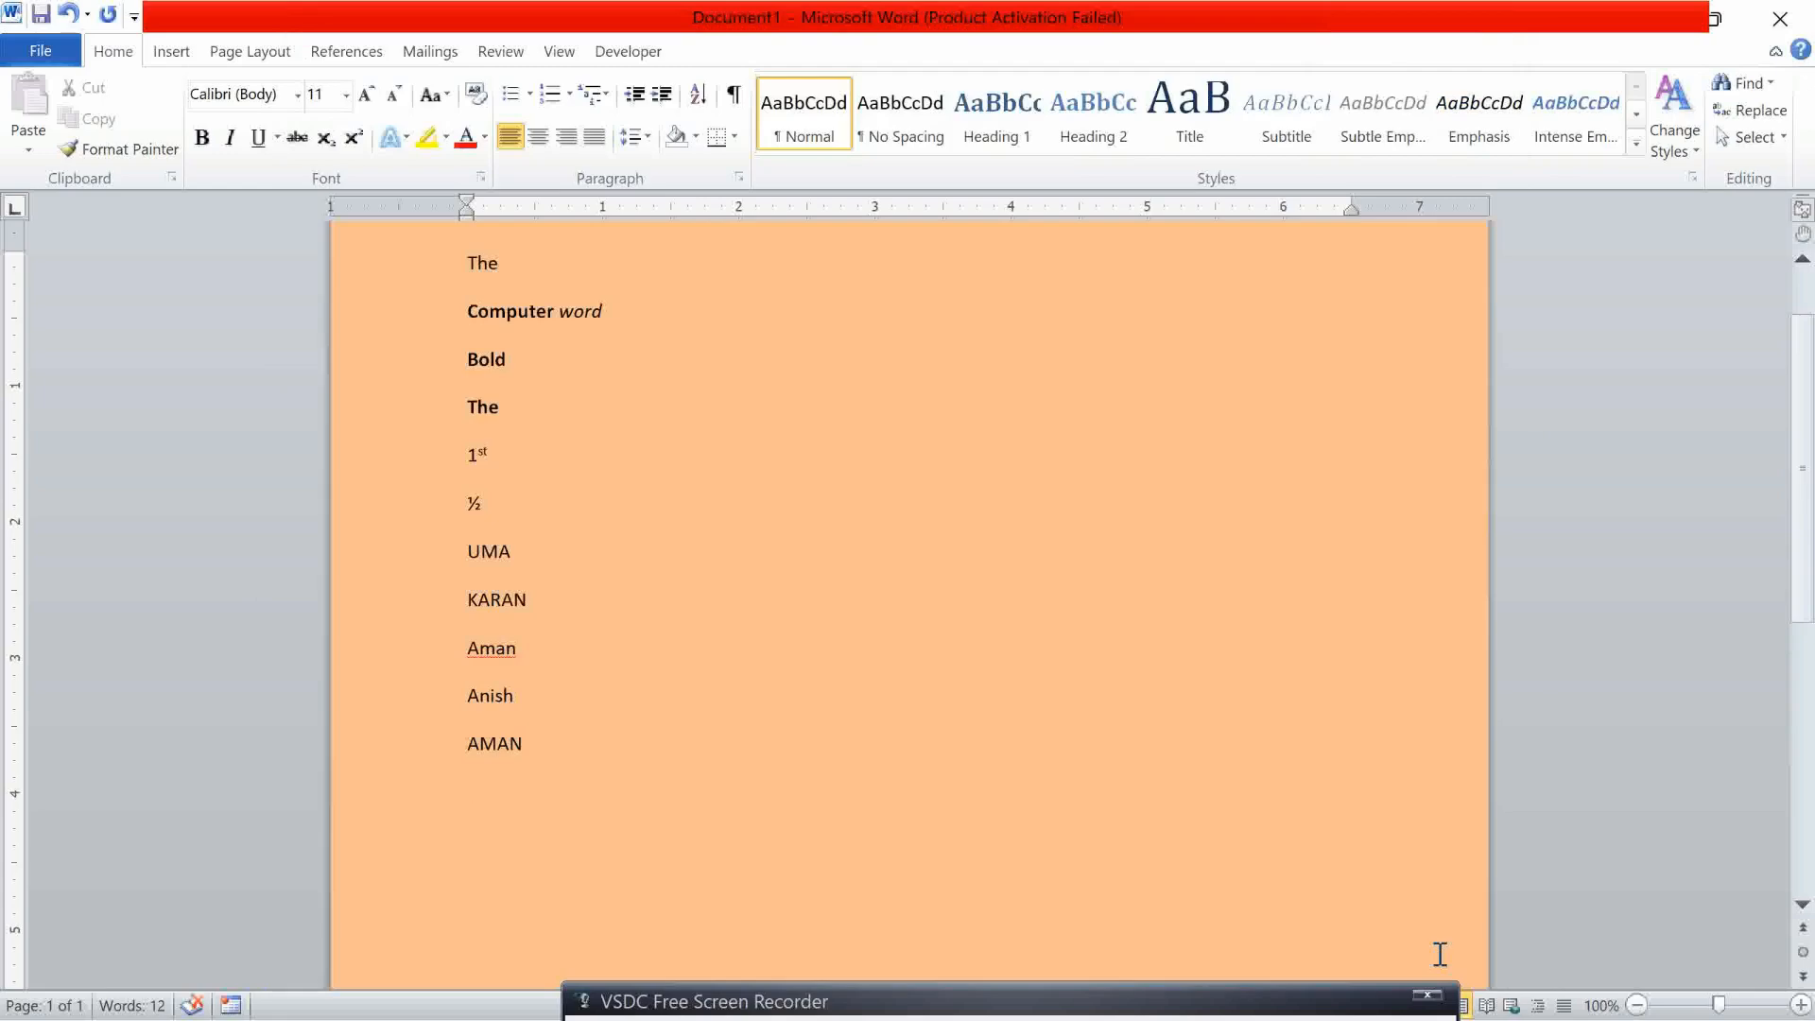
On the empty last line, raise the font size to 28 and enter the emoticons :), :( and :|
text(;)
key(BackSpace)
key(ctrl+shift+period)
key(ctrl+shift+period)
key(ctrl+shift+period)
key(ctrl+shift+period)
key(ctrl+shift+period)
key(ctrl+shift+period)
key(ctrl+shift+period)
key(ctrl+shift+period)
key(ctrl+shift+period)
text(:):(:|)
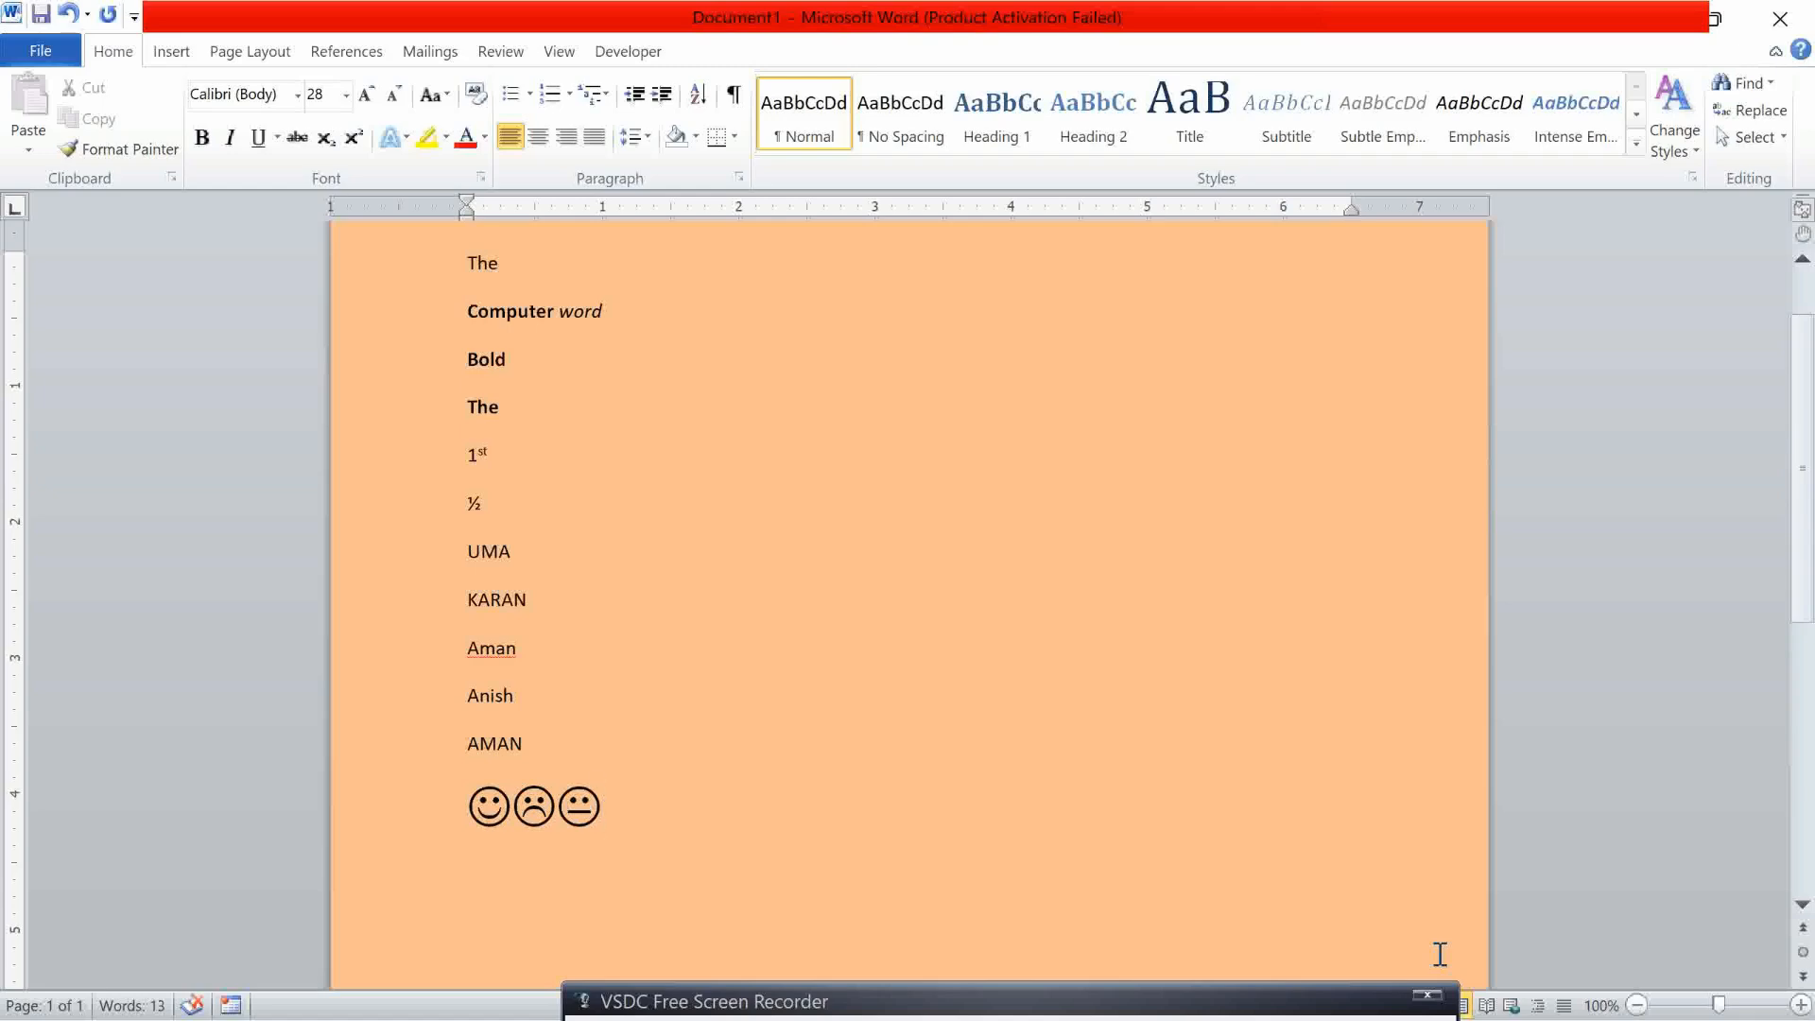
Below the emoticons, create a single border line from three hyphens and a double border line from three equals signs
key(Return)
text(---)
key(Return)
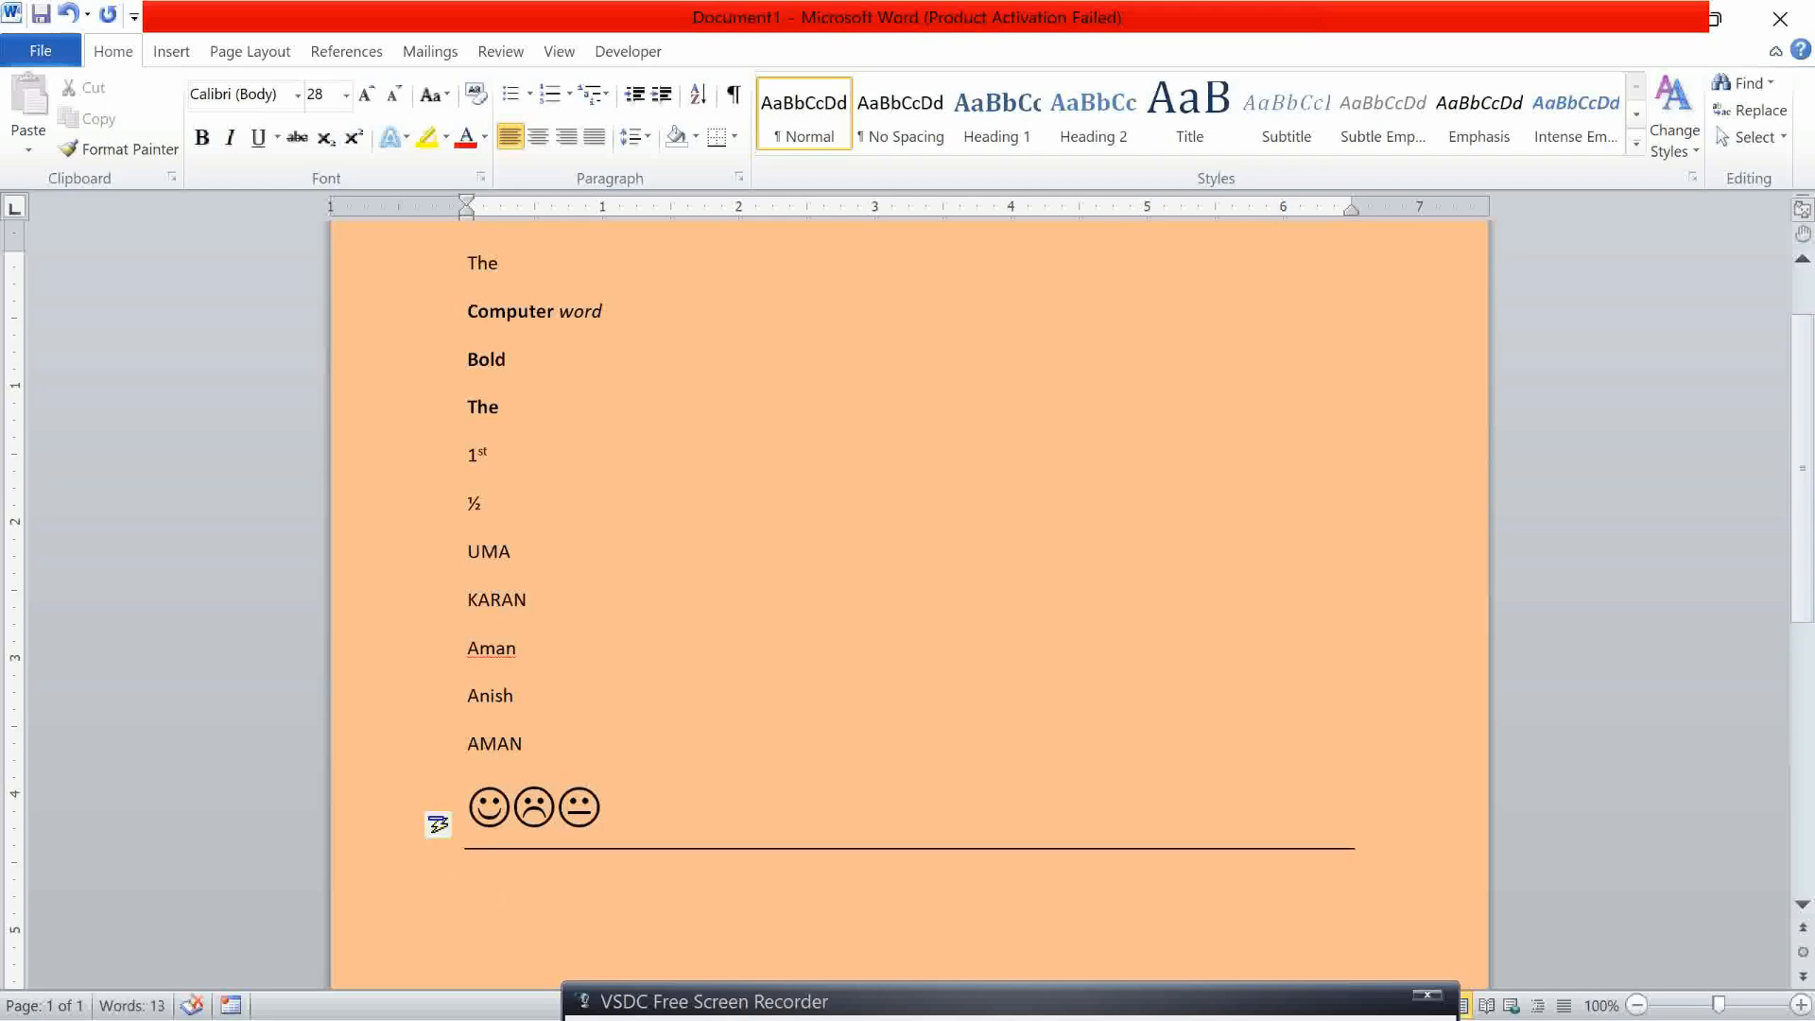
text(===)
key(Return)
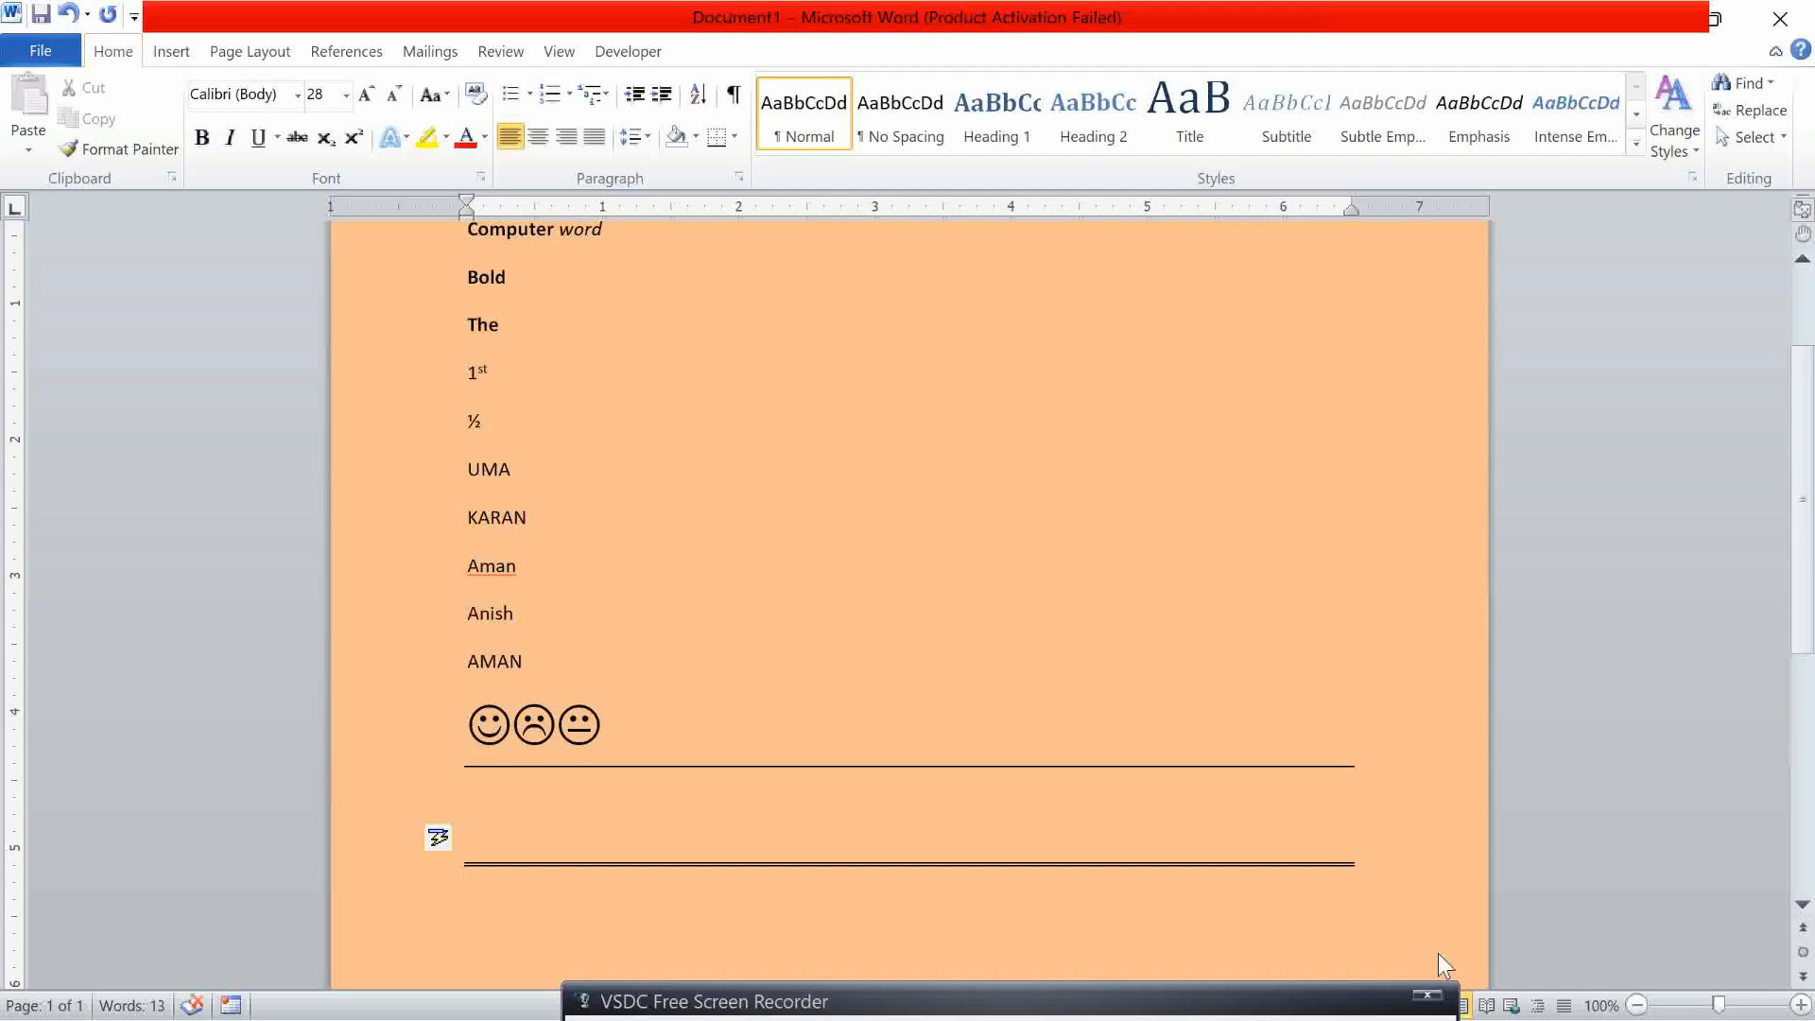
Reopen the proofing options, check the AutoFormat As You Type settings and return to the AutoCorrect replacement list
key(alt+f)
key(t)
key(Down)
key(Down)
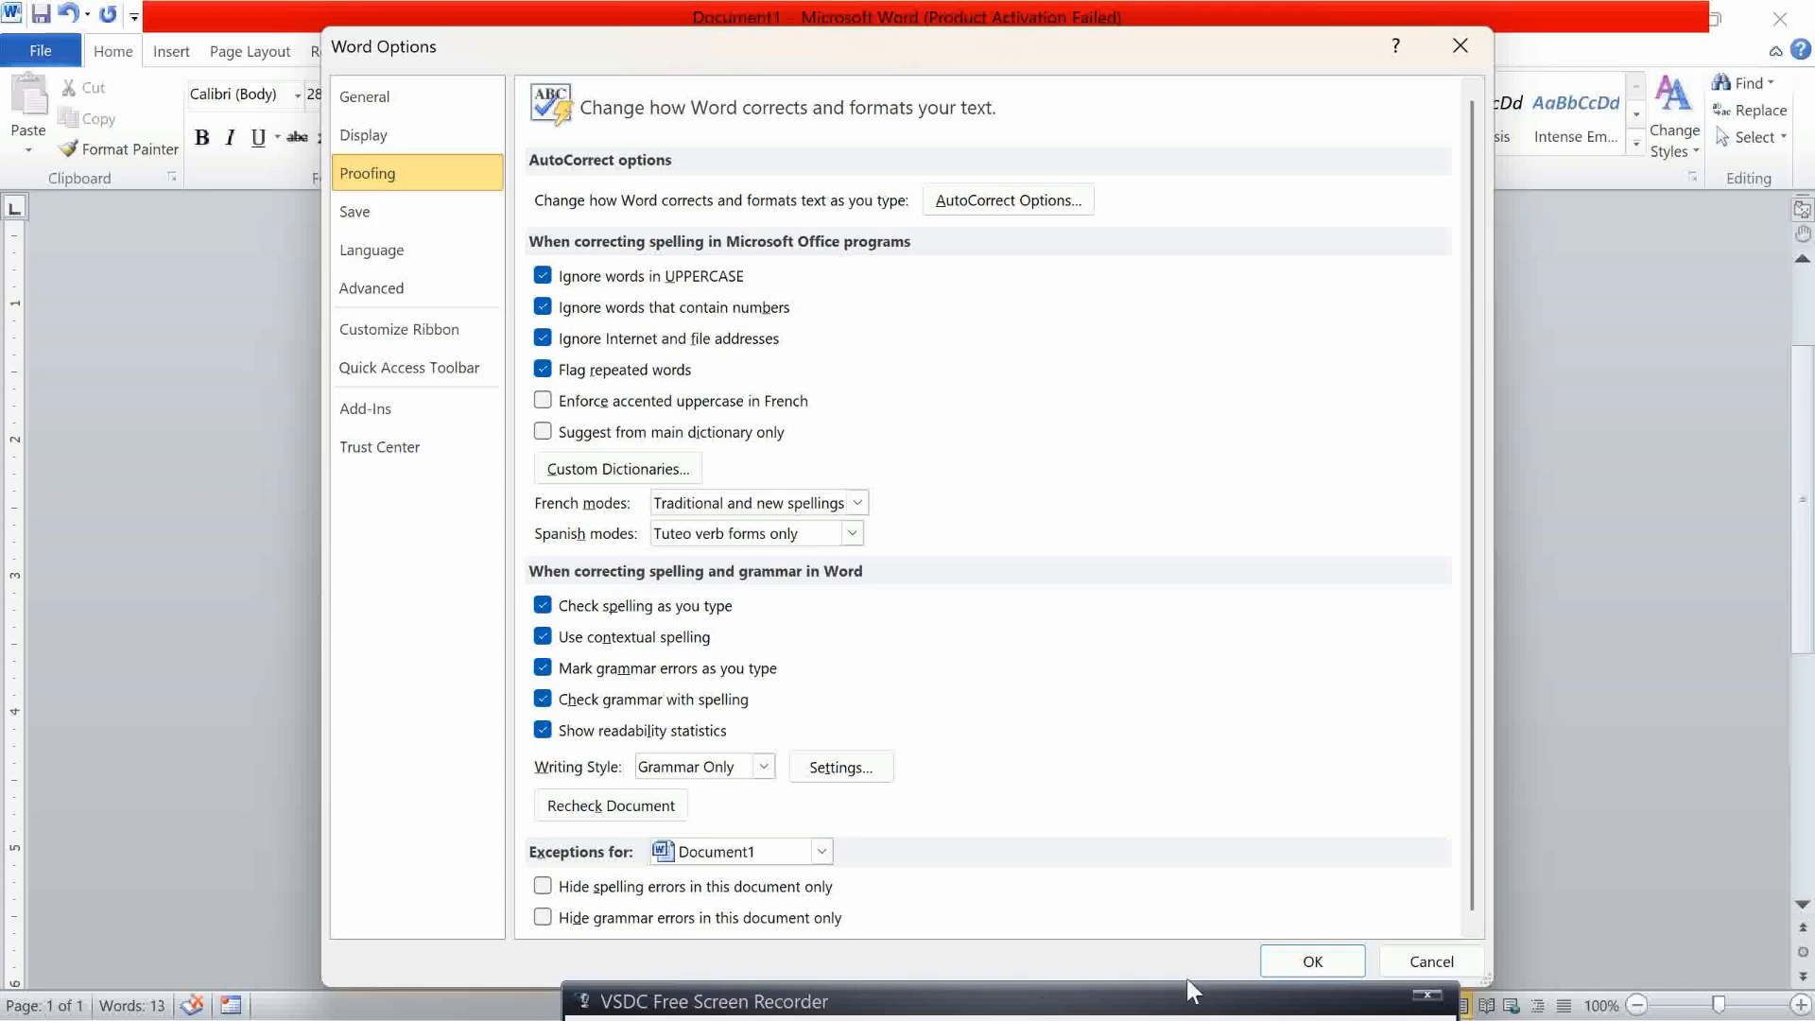
click(1027, 203)
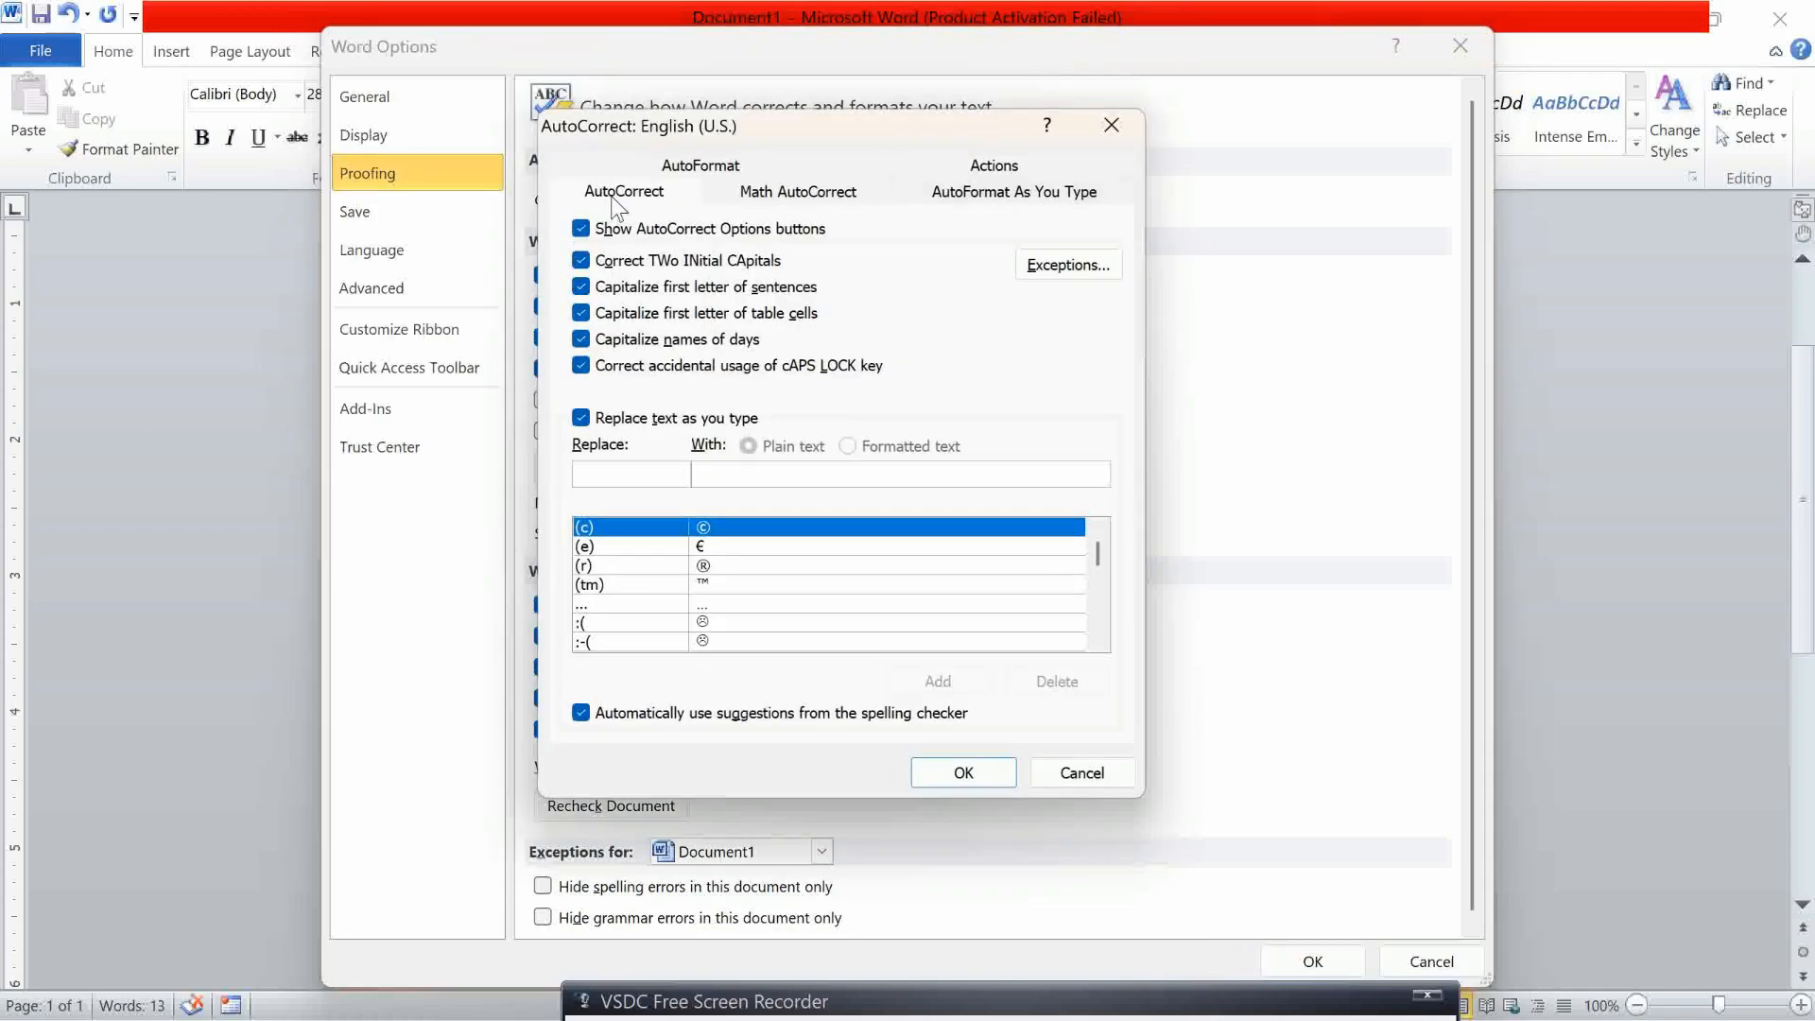
click(957, 194)
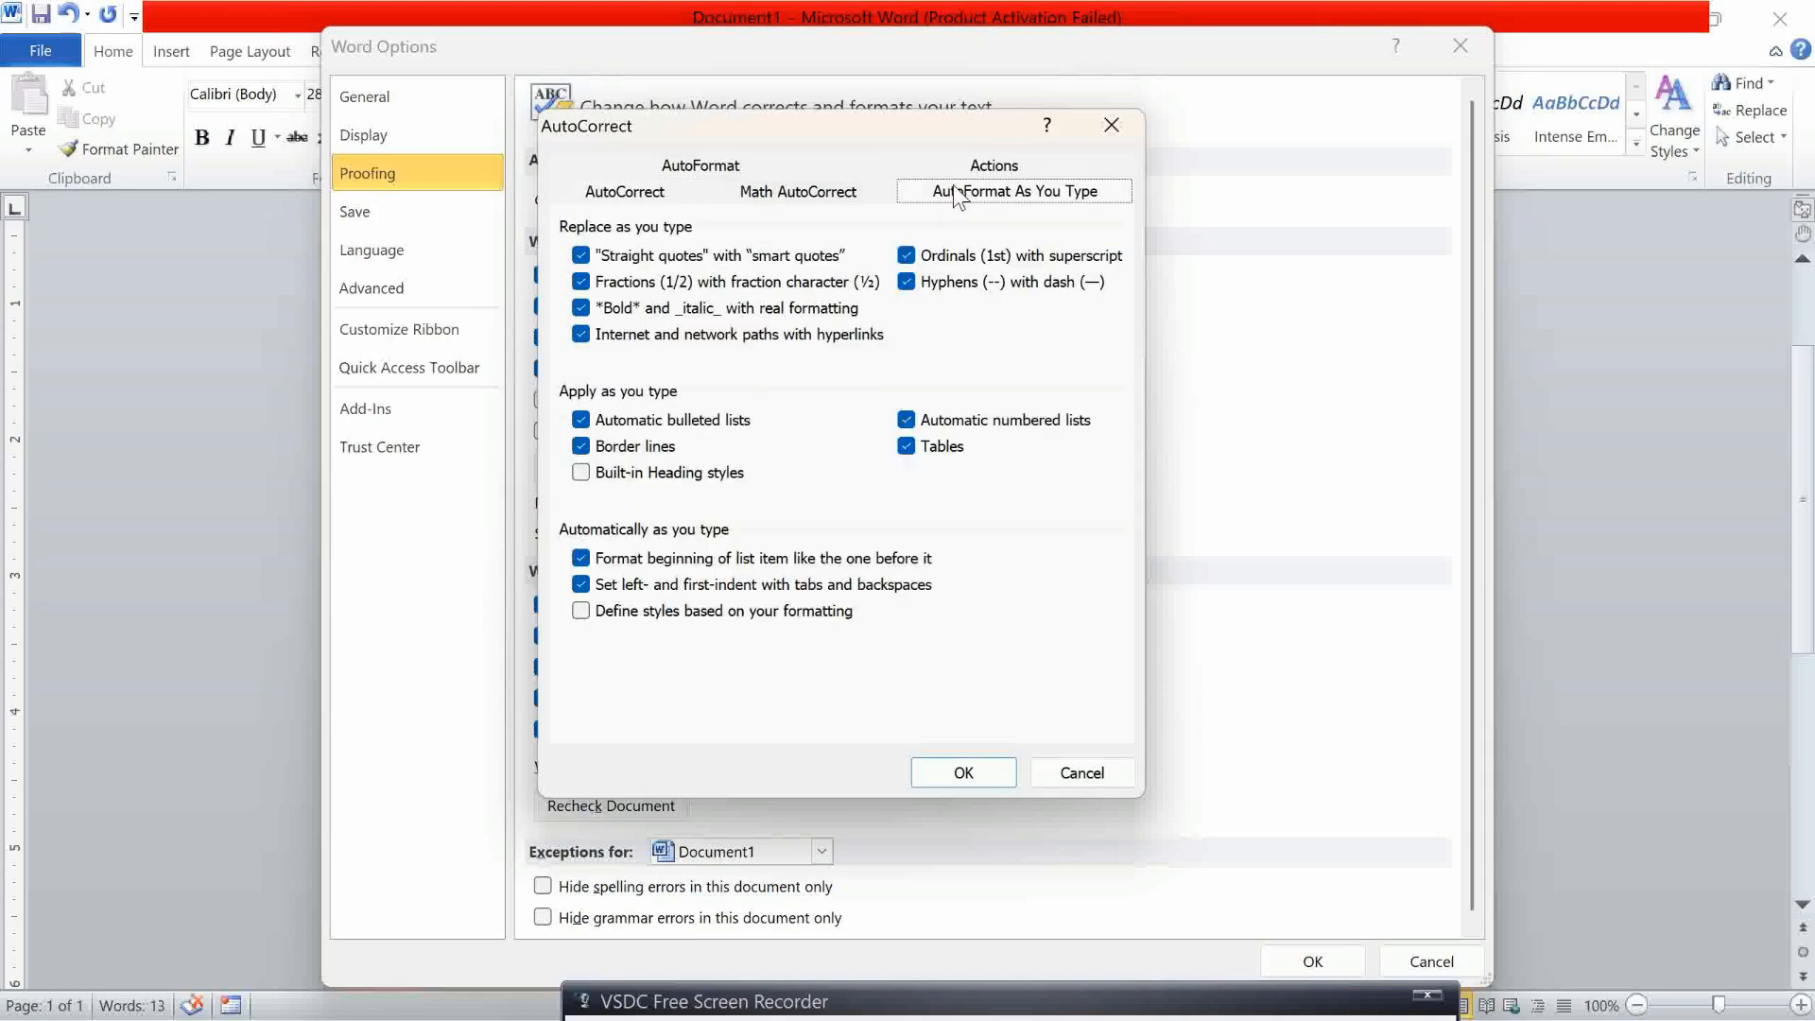
click(635, 196)
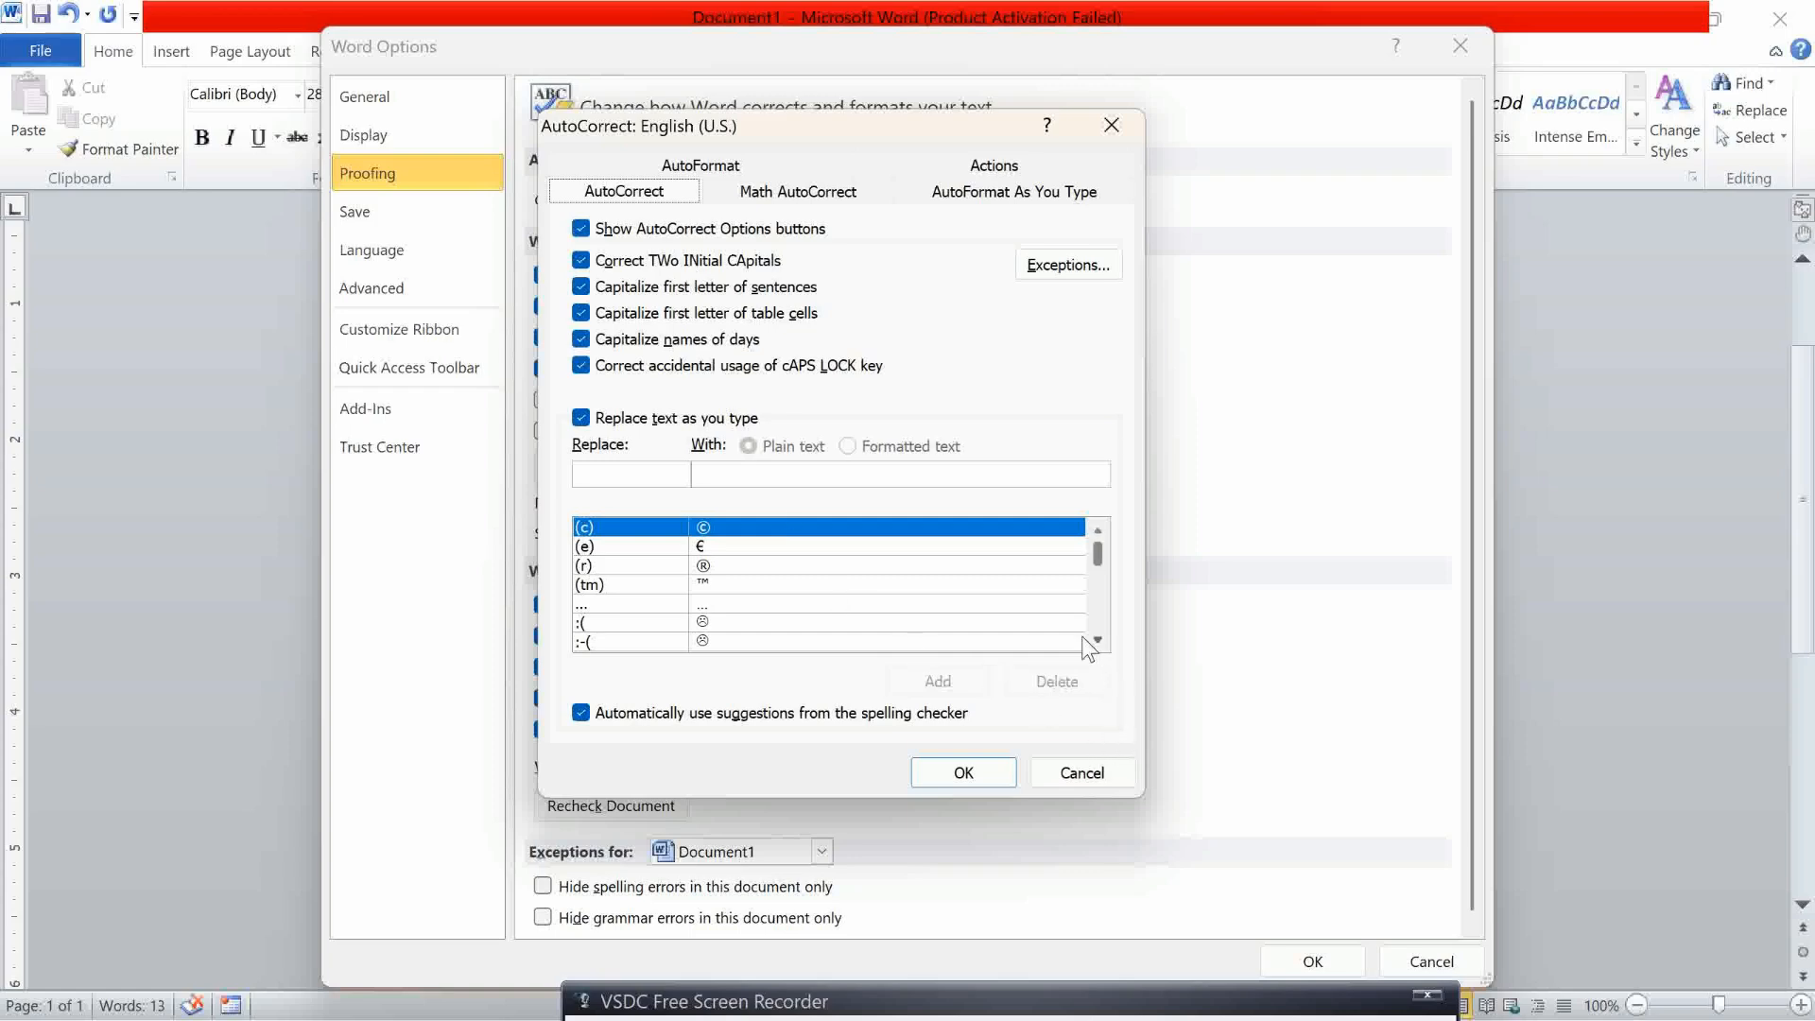
Add an AutoCorrect entry that replaces UTDC with UTDCKRB and apply the options
click(642, 483)
text(UTDC)
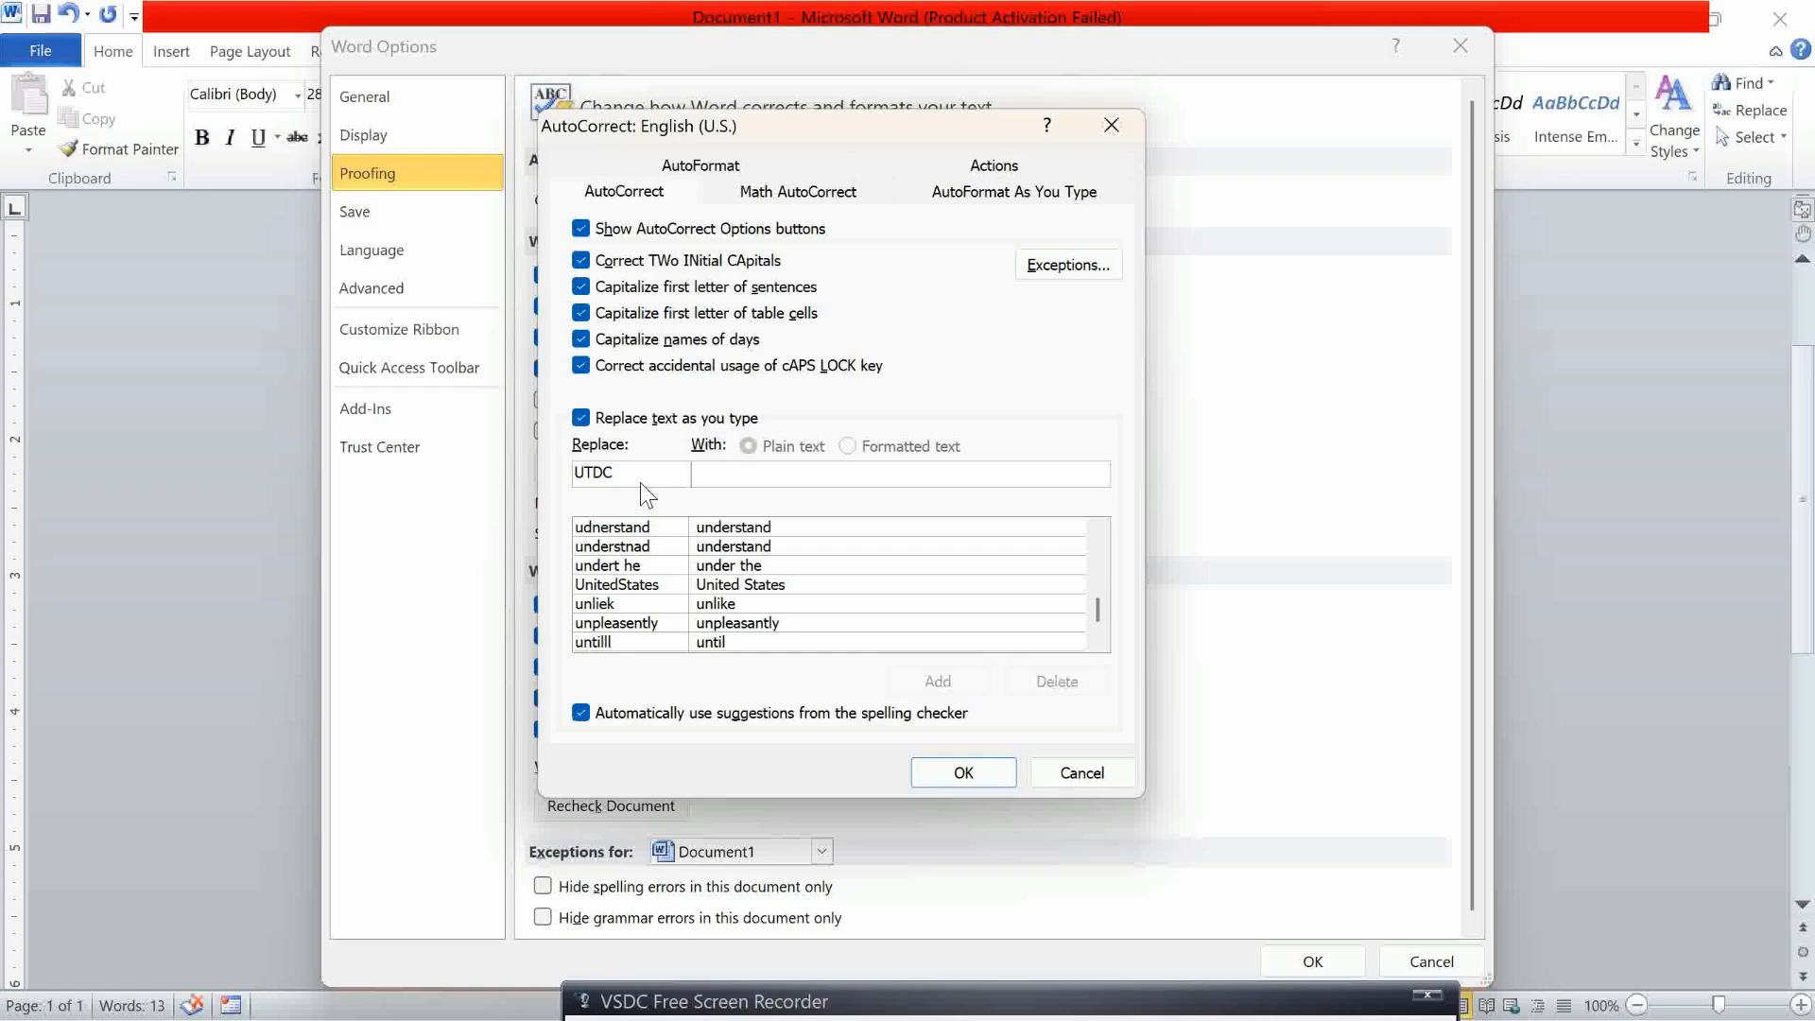
text(um)
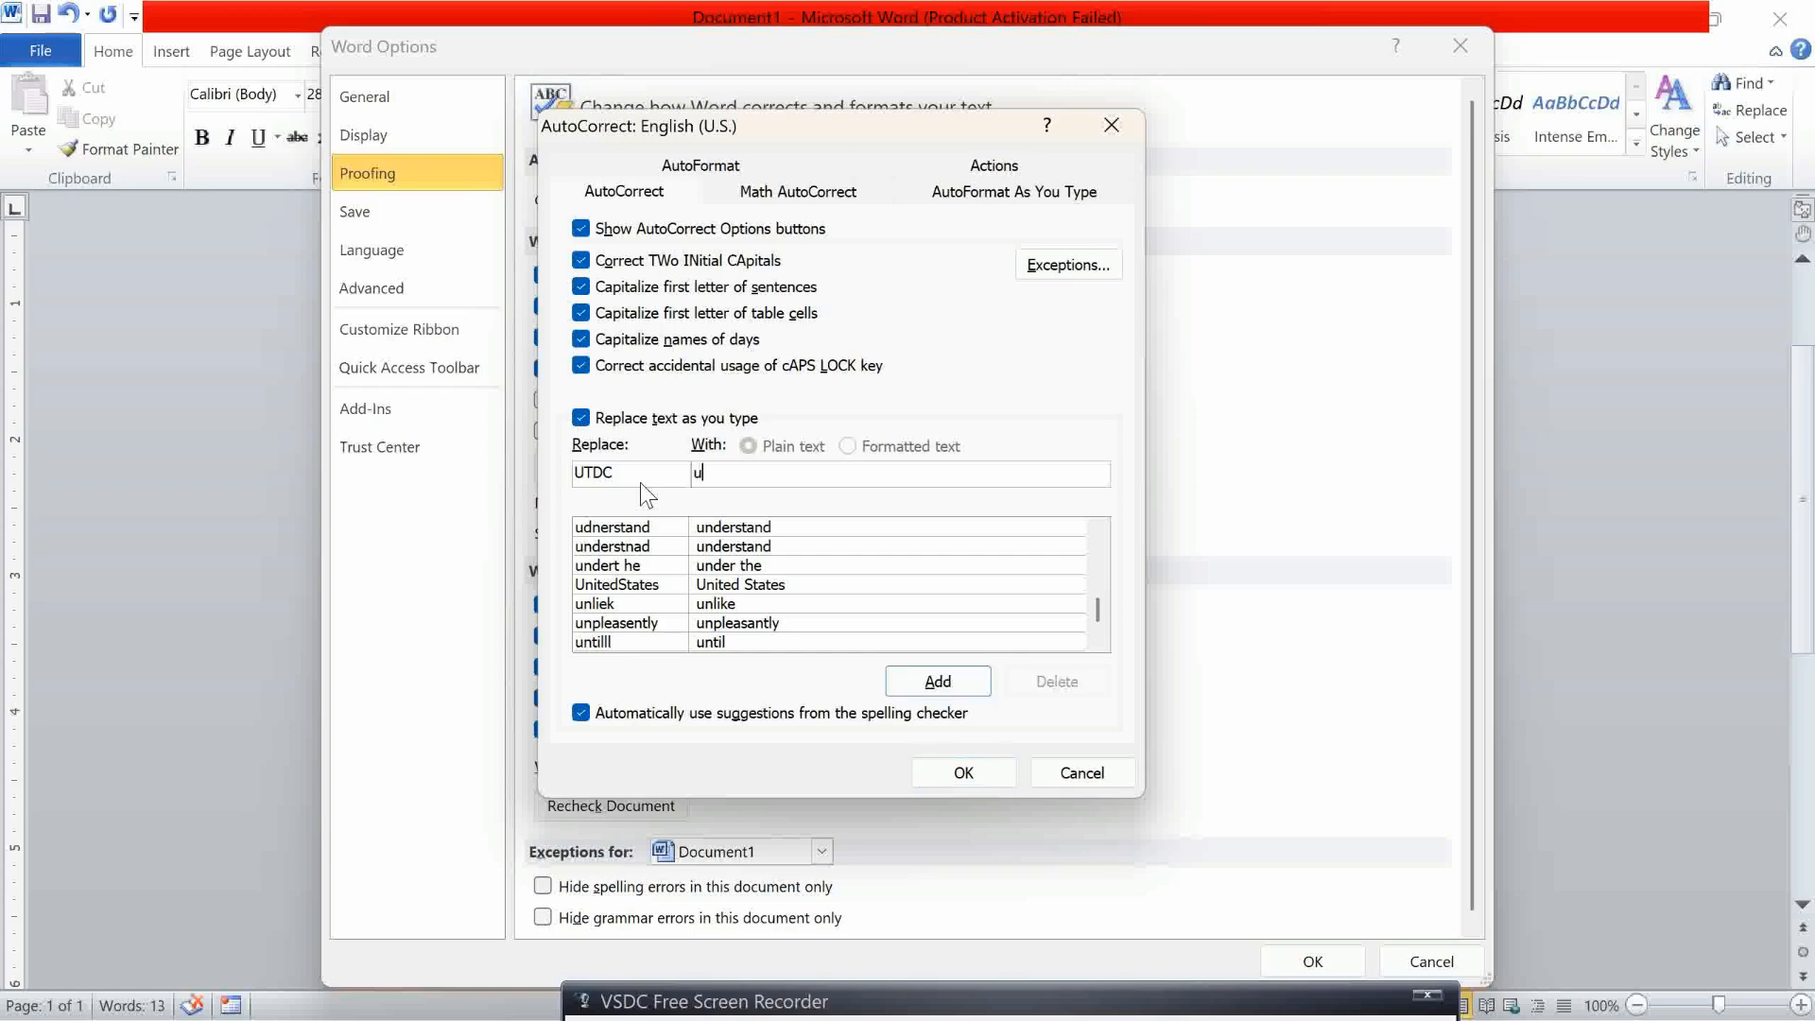
key(BackSpace)
key(BackSpace)
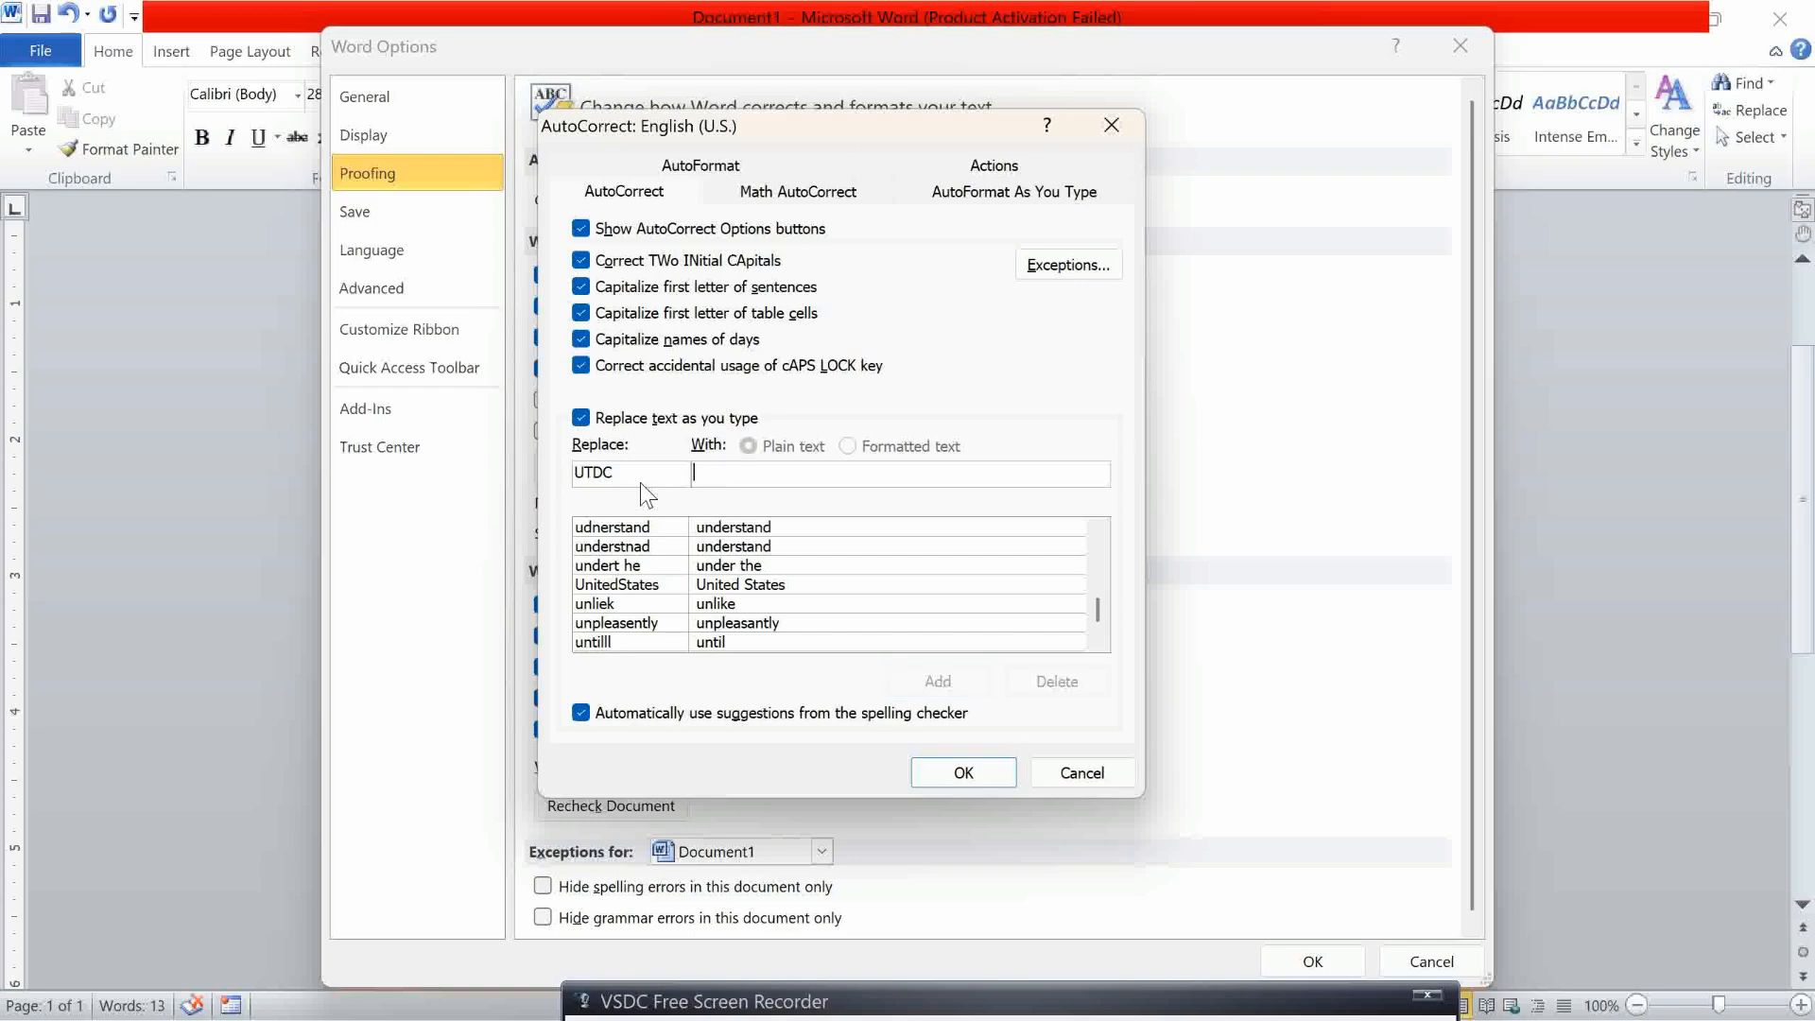
text(UTDC)
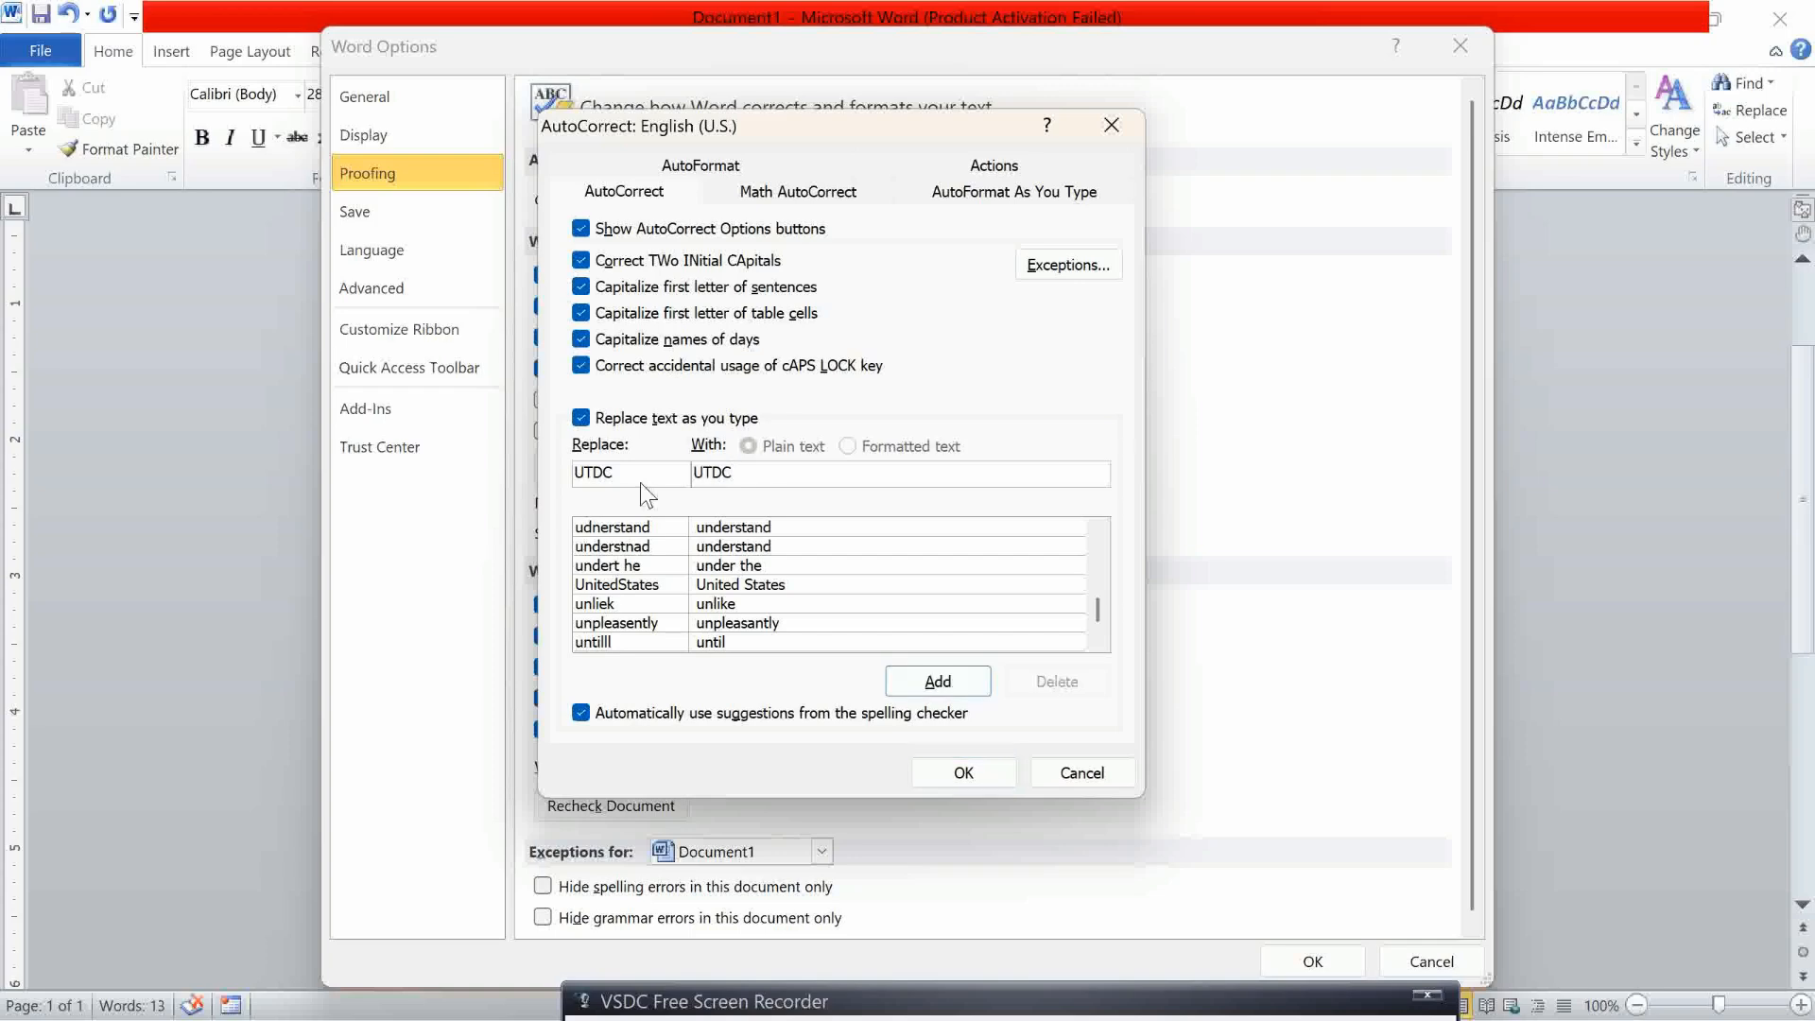
text(KRB)
click(934, 681)
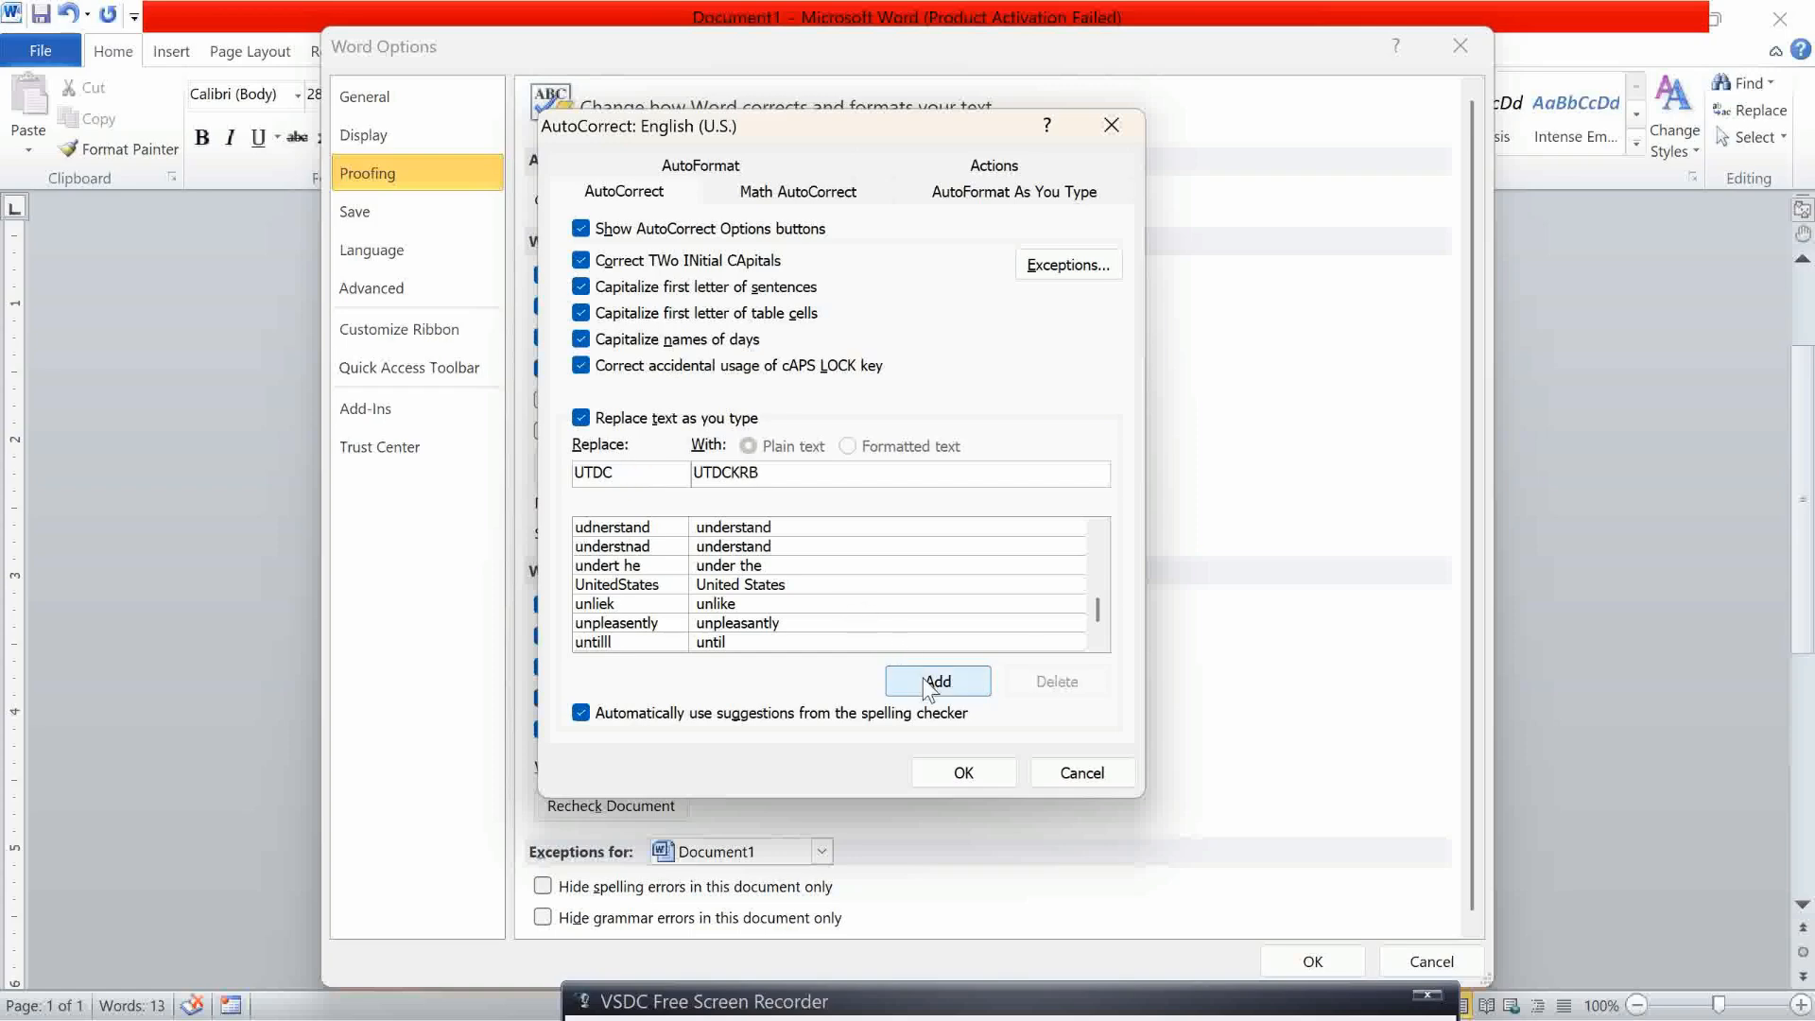
click(944, 784)
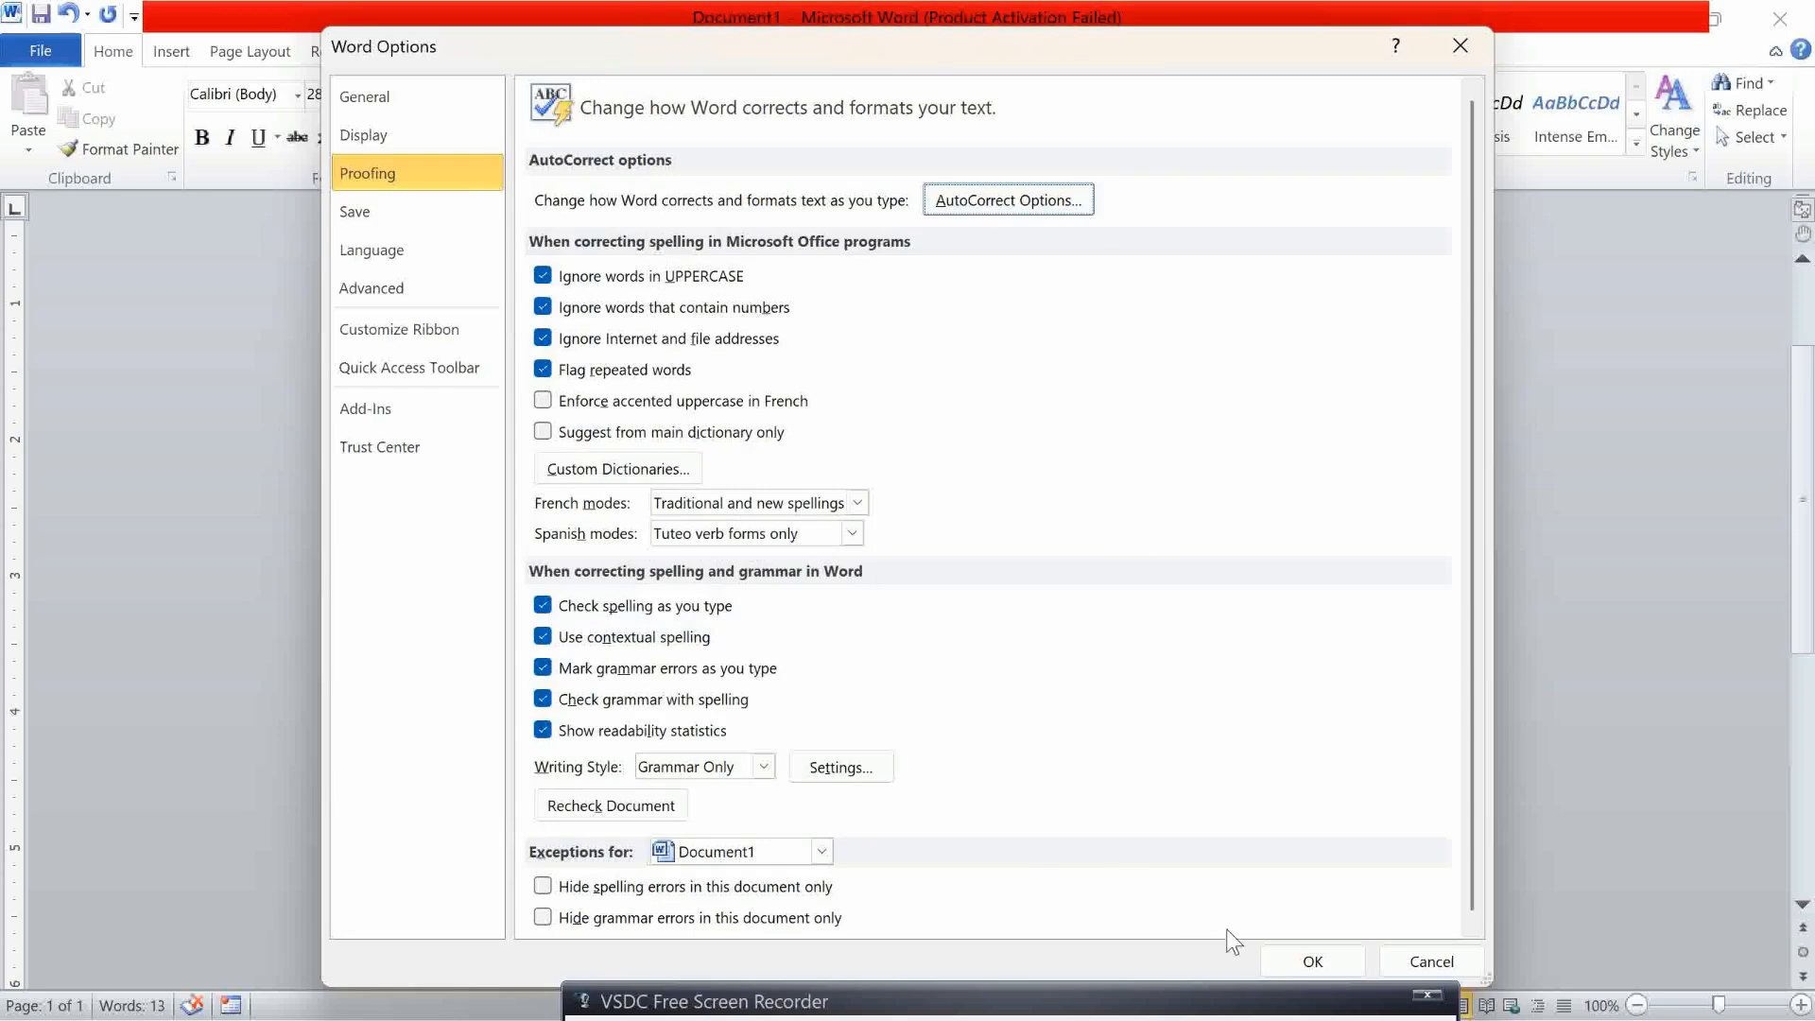
click(1303, 965)
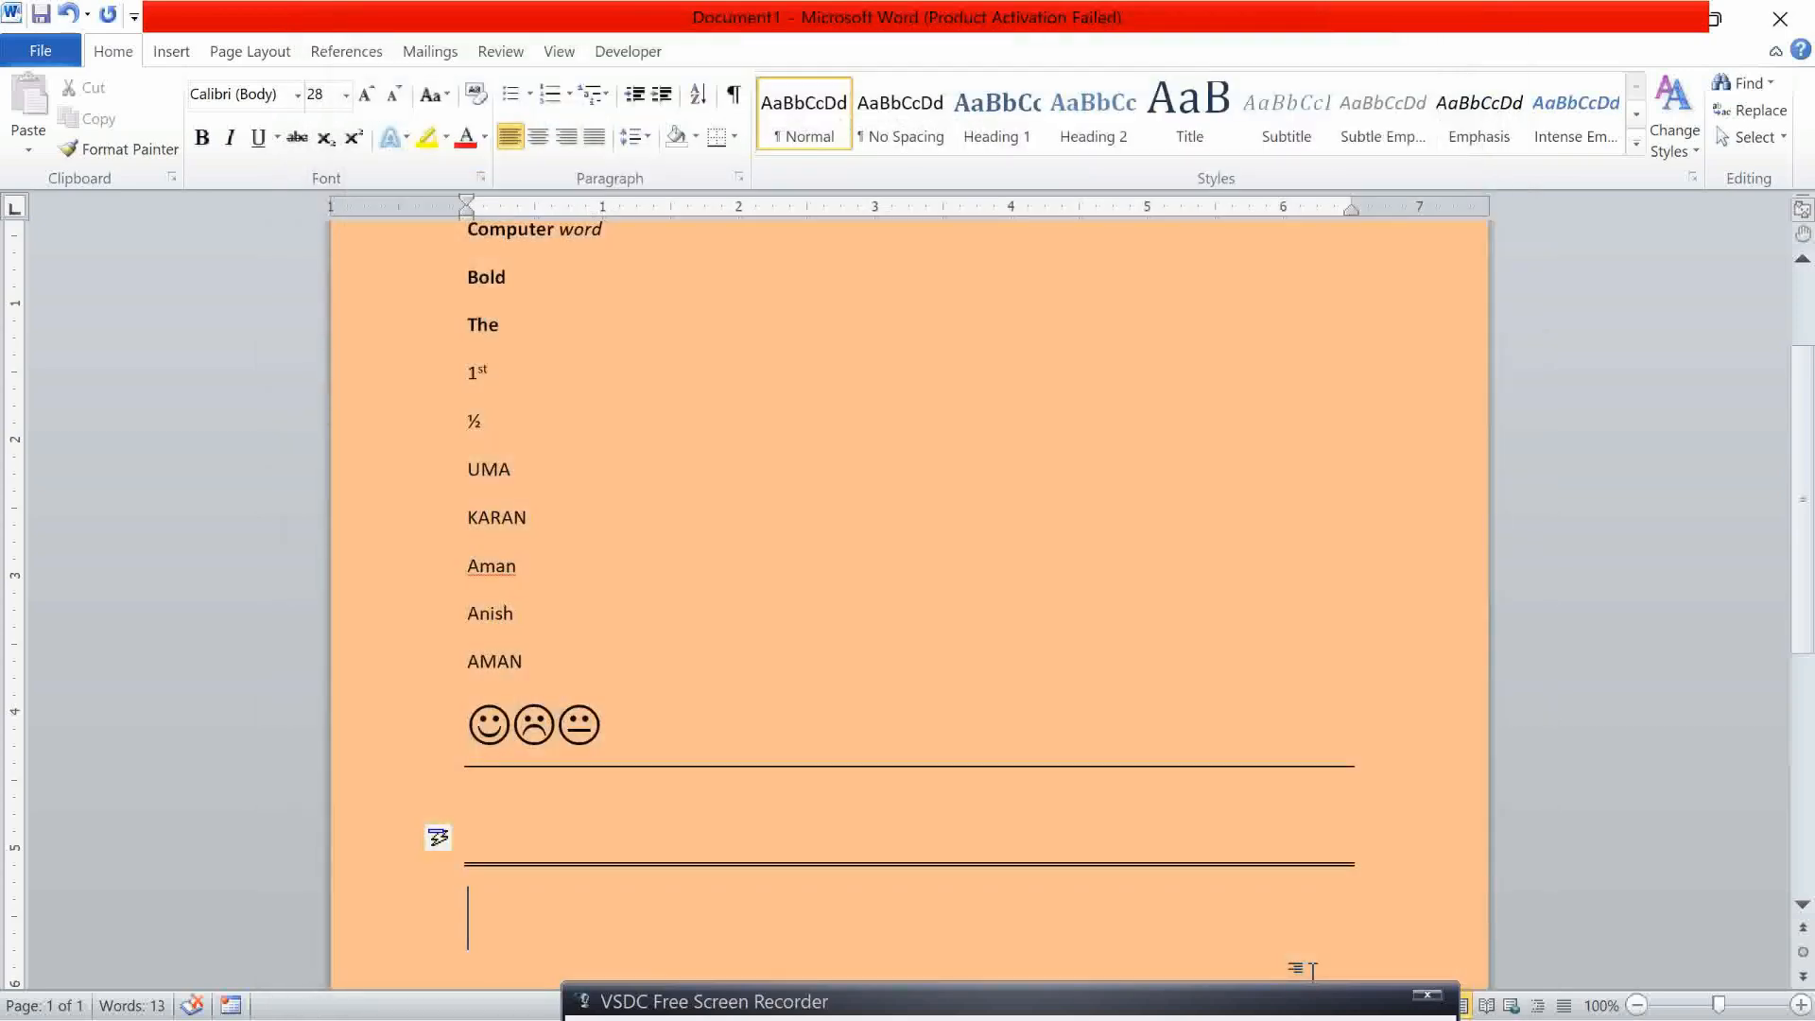
Enter UTDC on the line below the double border and start a new line to test the replacement entry
text(UTDC)
key(Return)
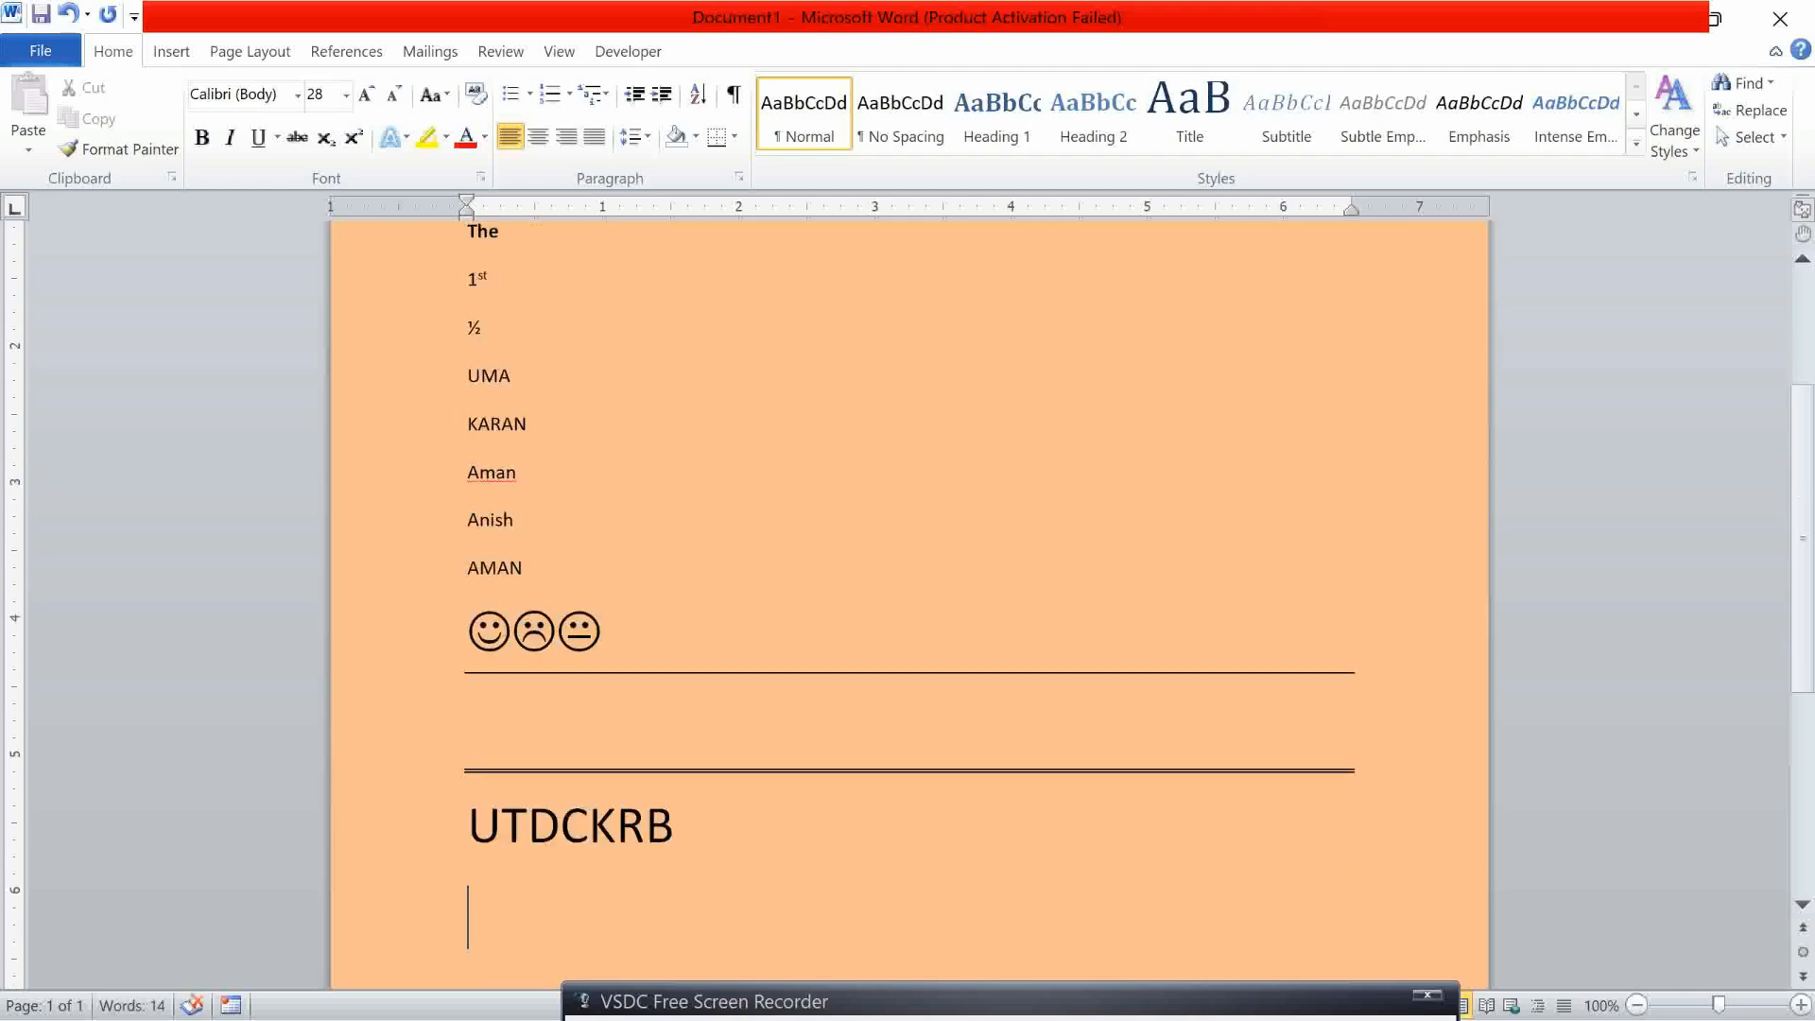
Open the document saving options and examine the file formats offered as the default save format
key(alt)
key(t)
key(o)
key(Down)
key(Down)
key(Down)
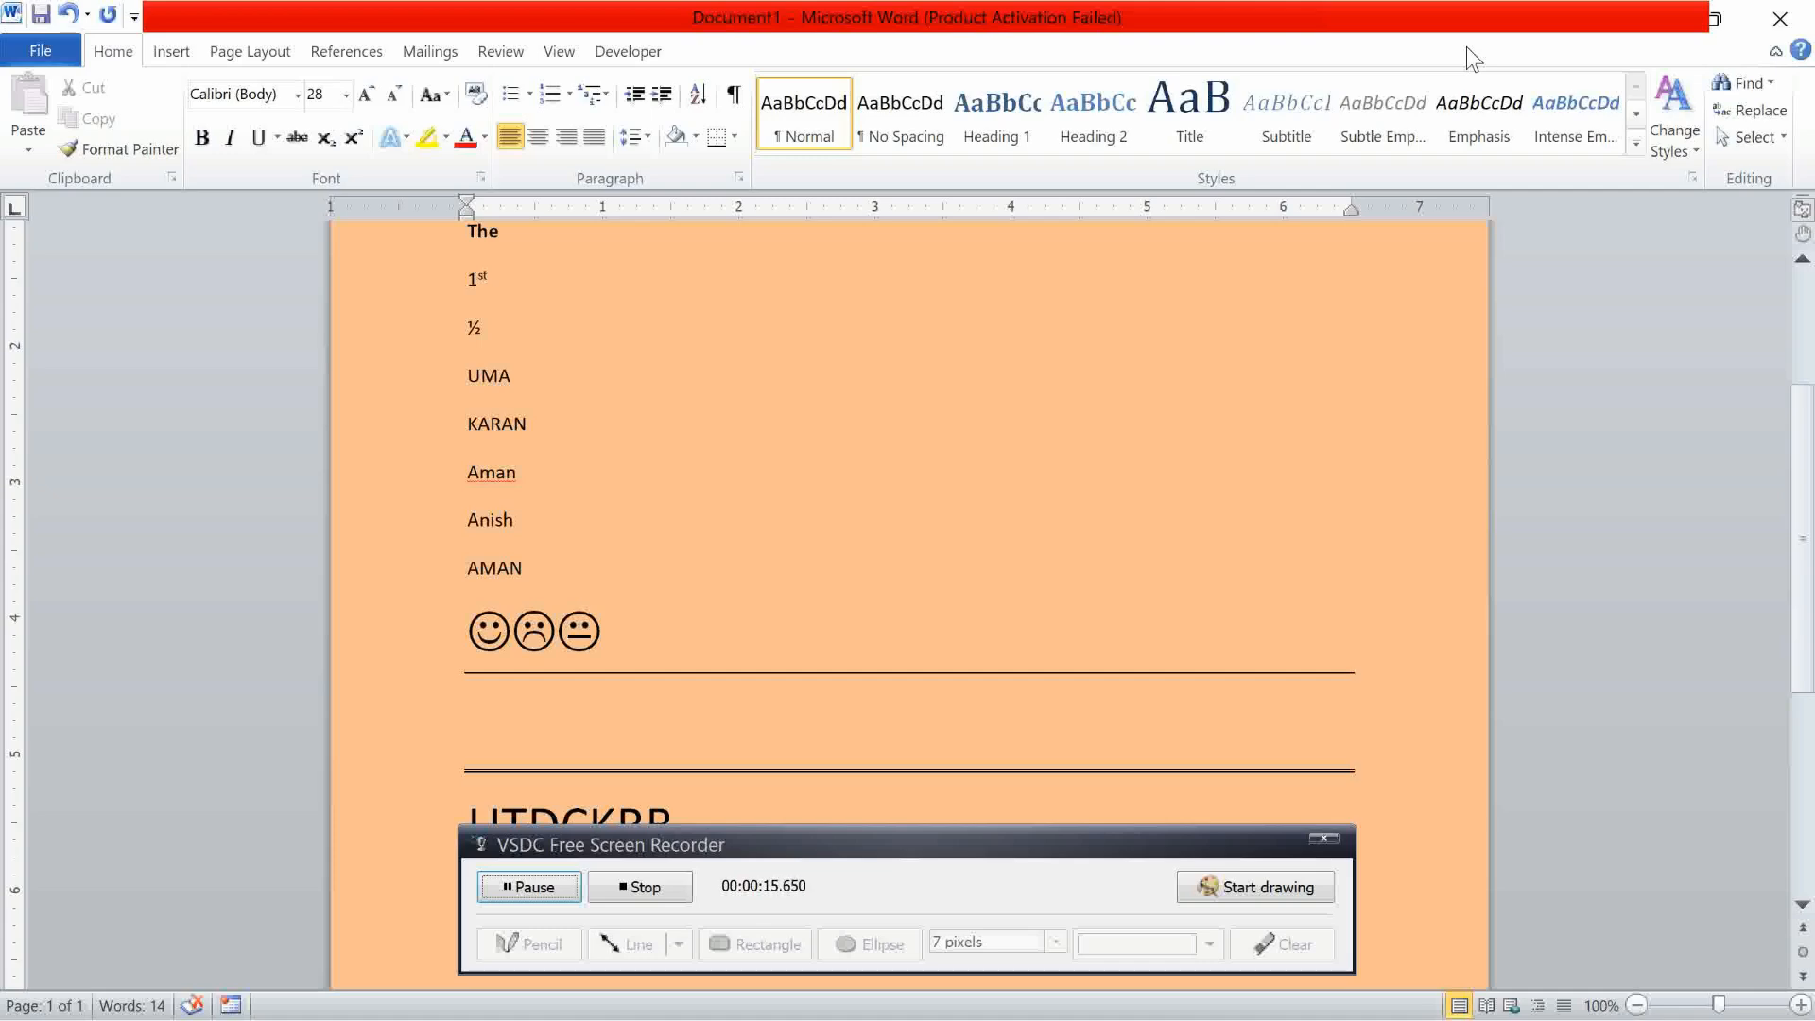
key(alt+t)
key(o)
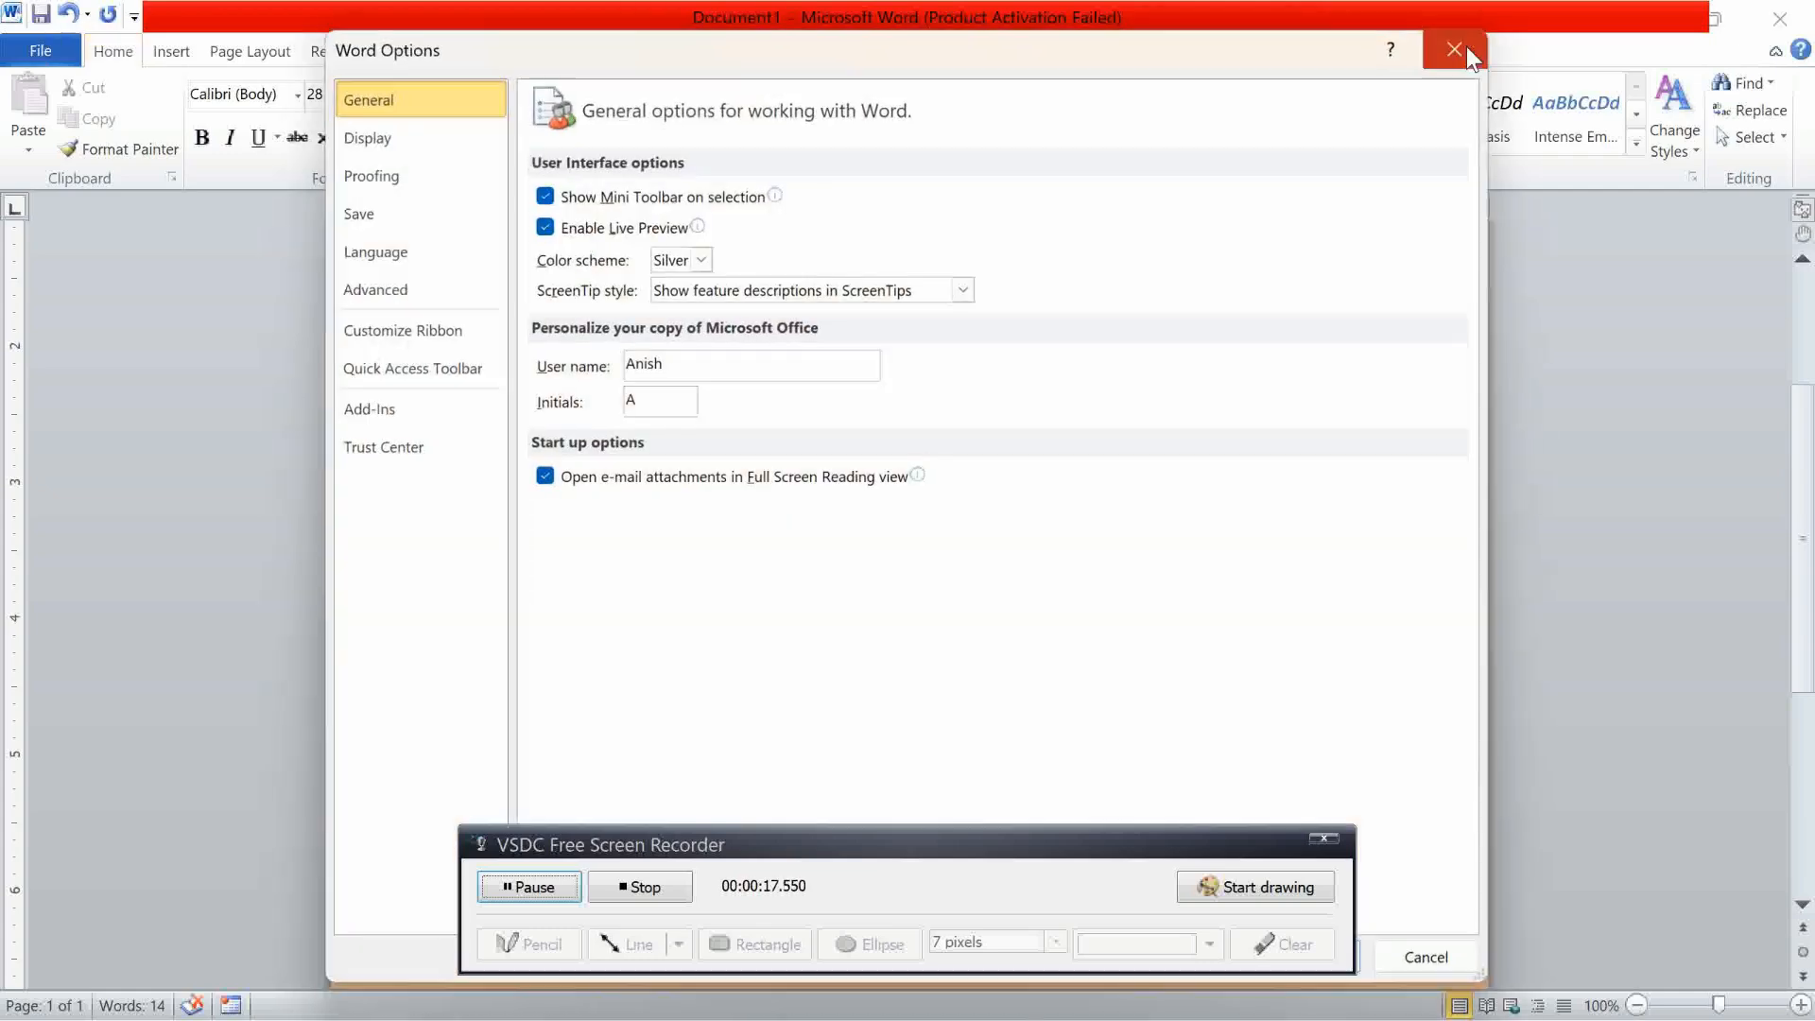
key(Down)
key(Down)
key(Down)
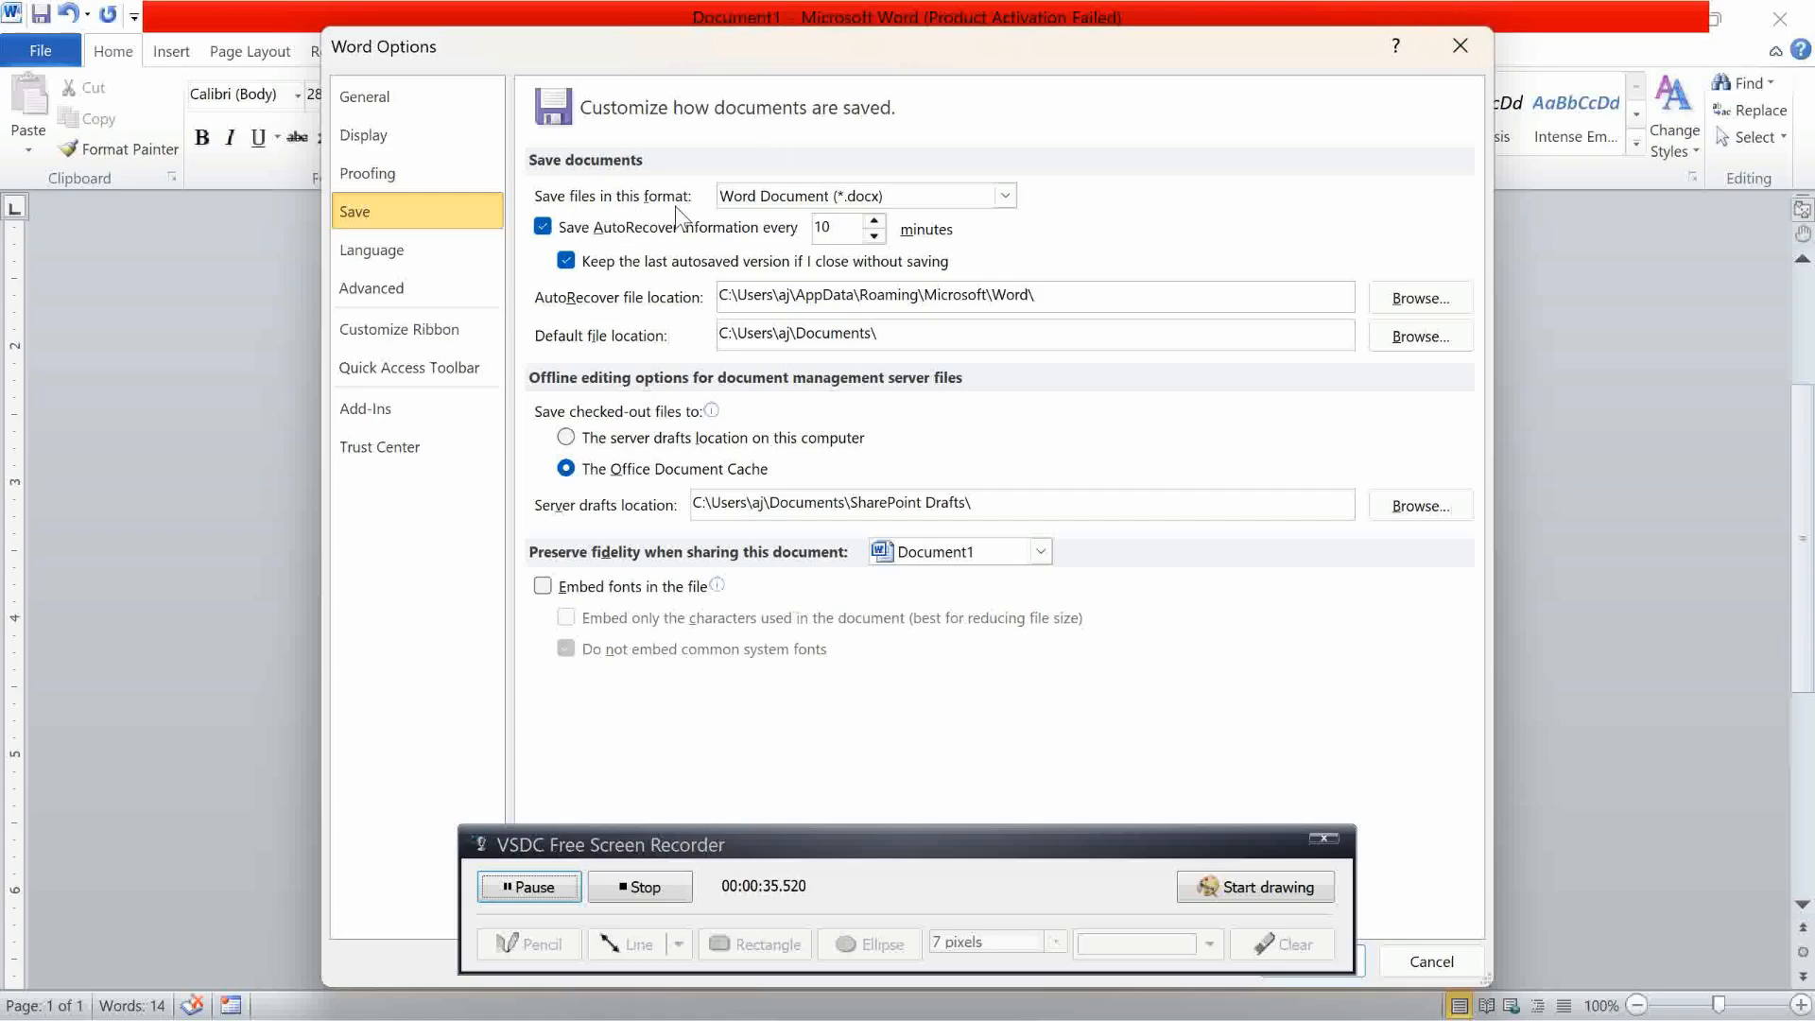
click(1003, 196)
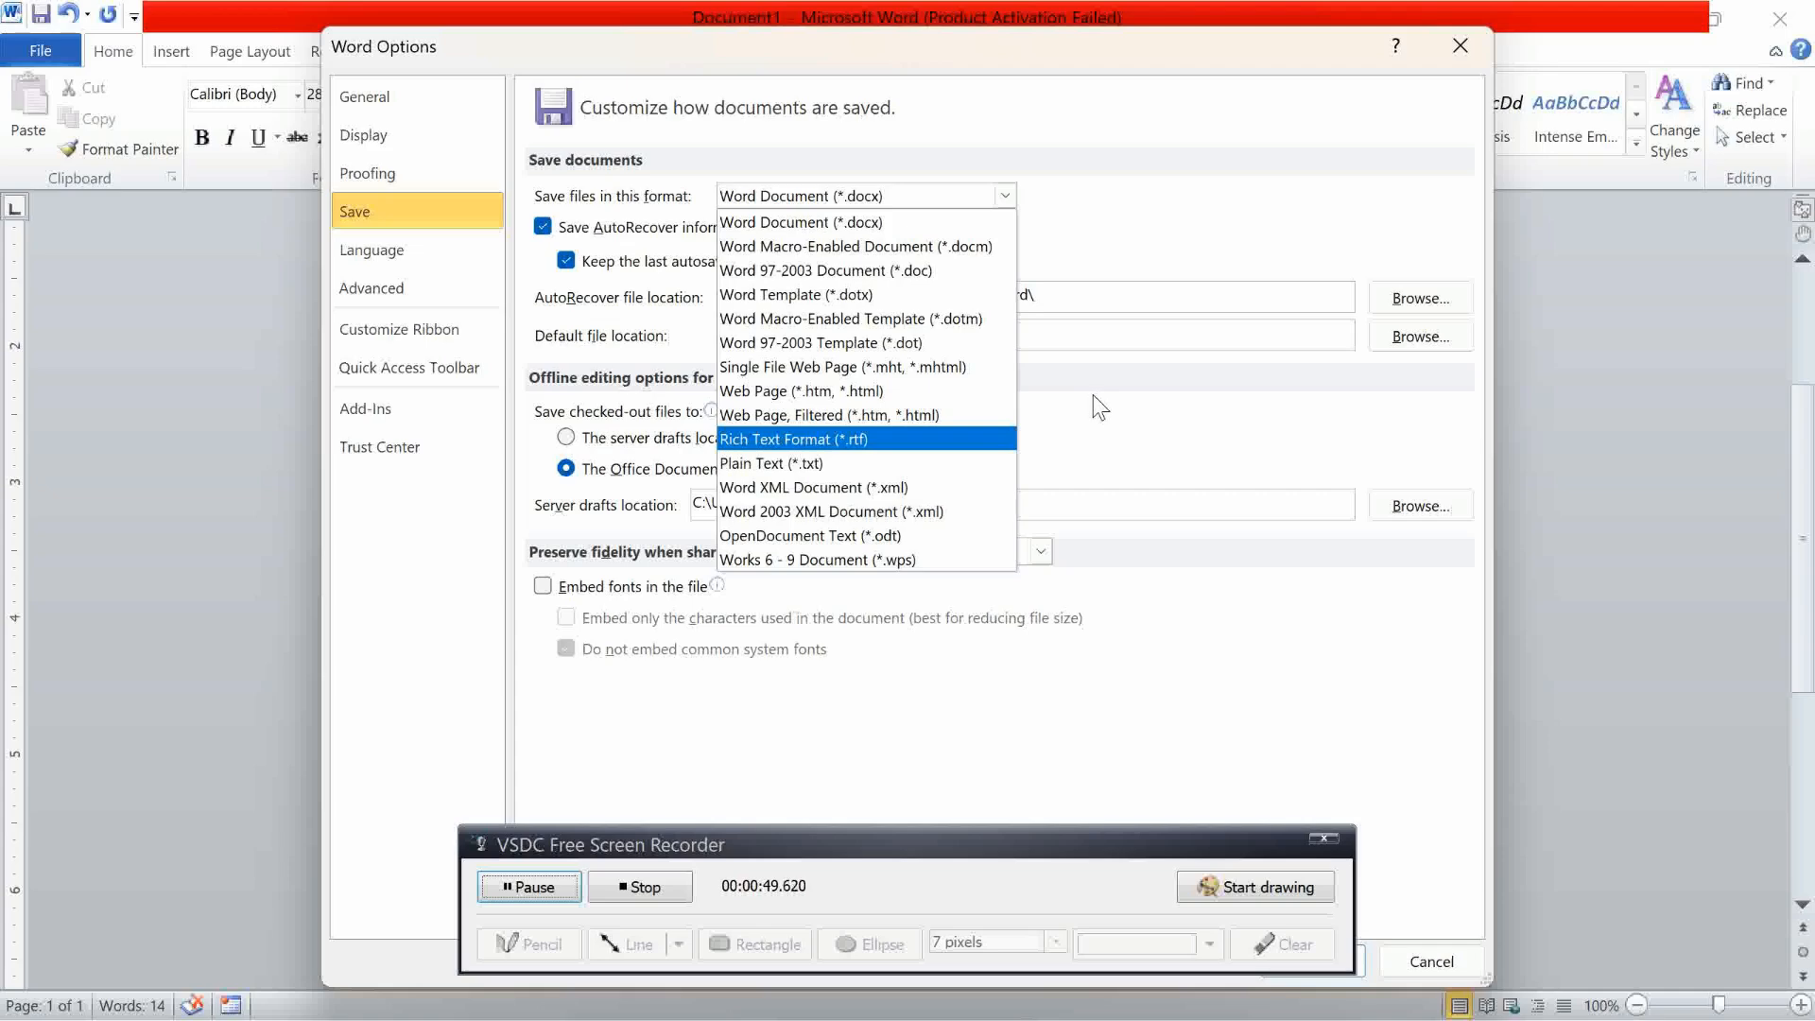
click(1113, 190)
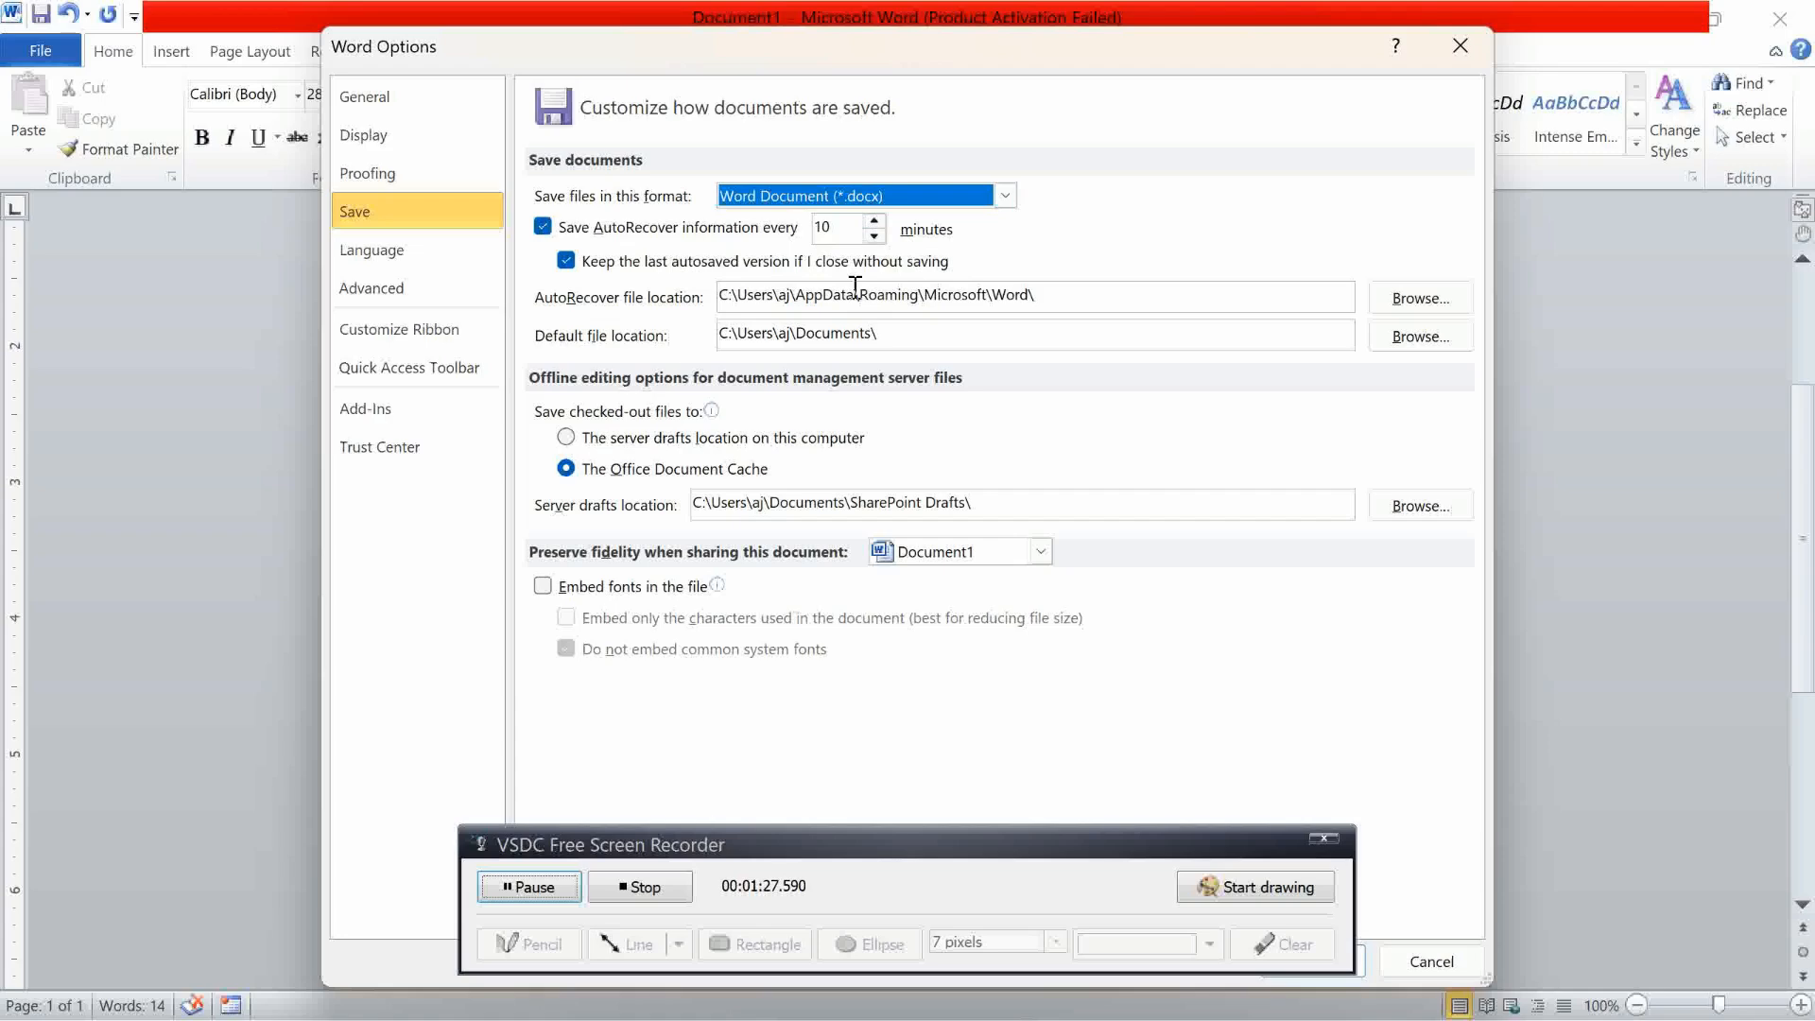
Set the AutoRecover save interval to 1 minute
click(878, 236)
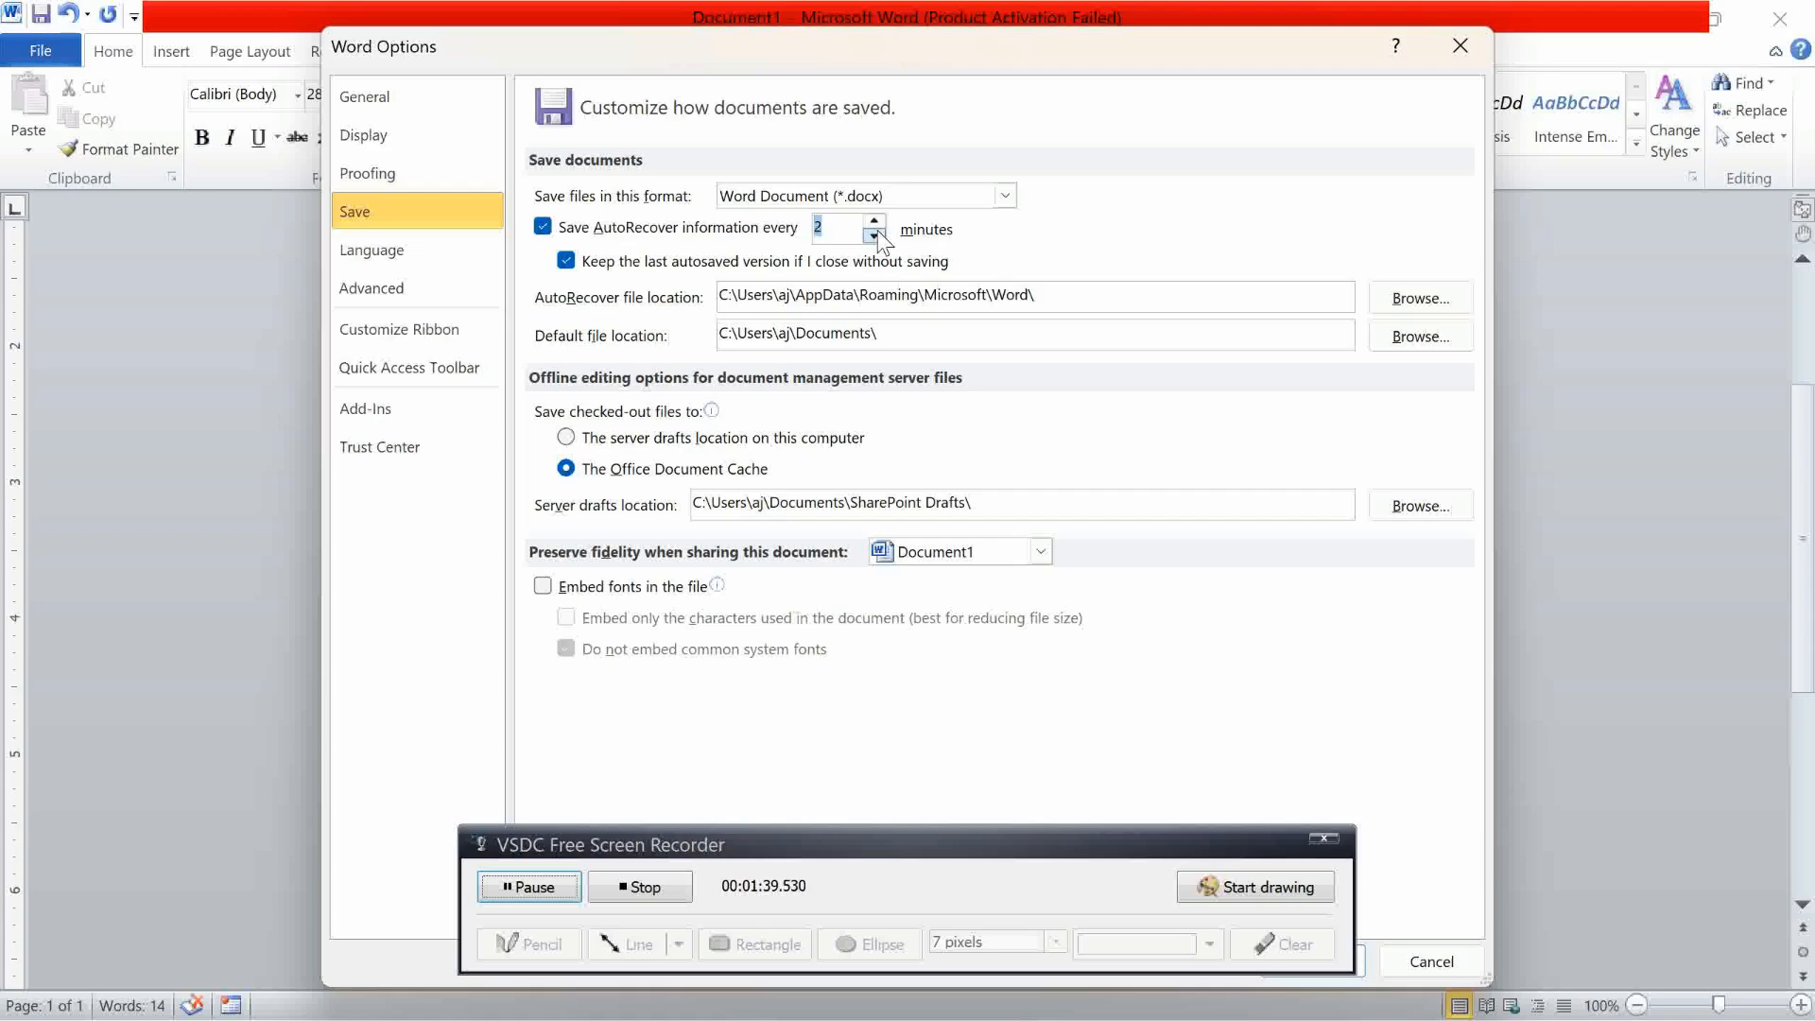
click(878, 237)
drag(974, 851, 1008, 1016)
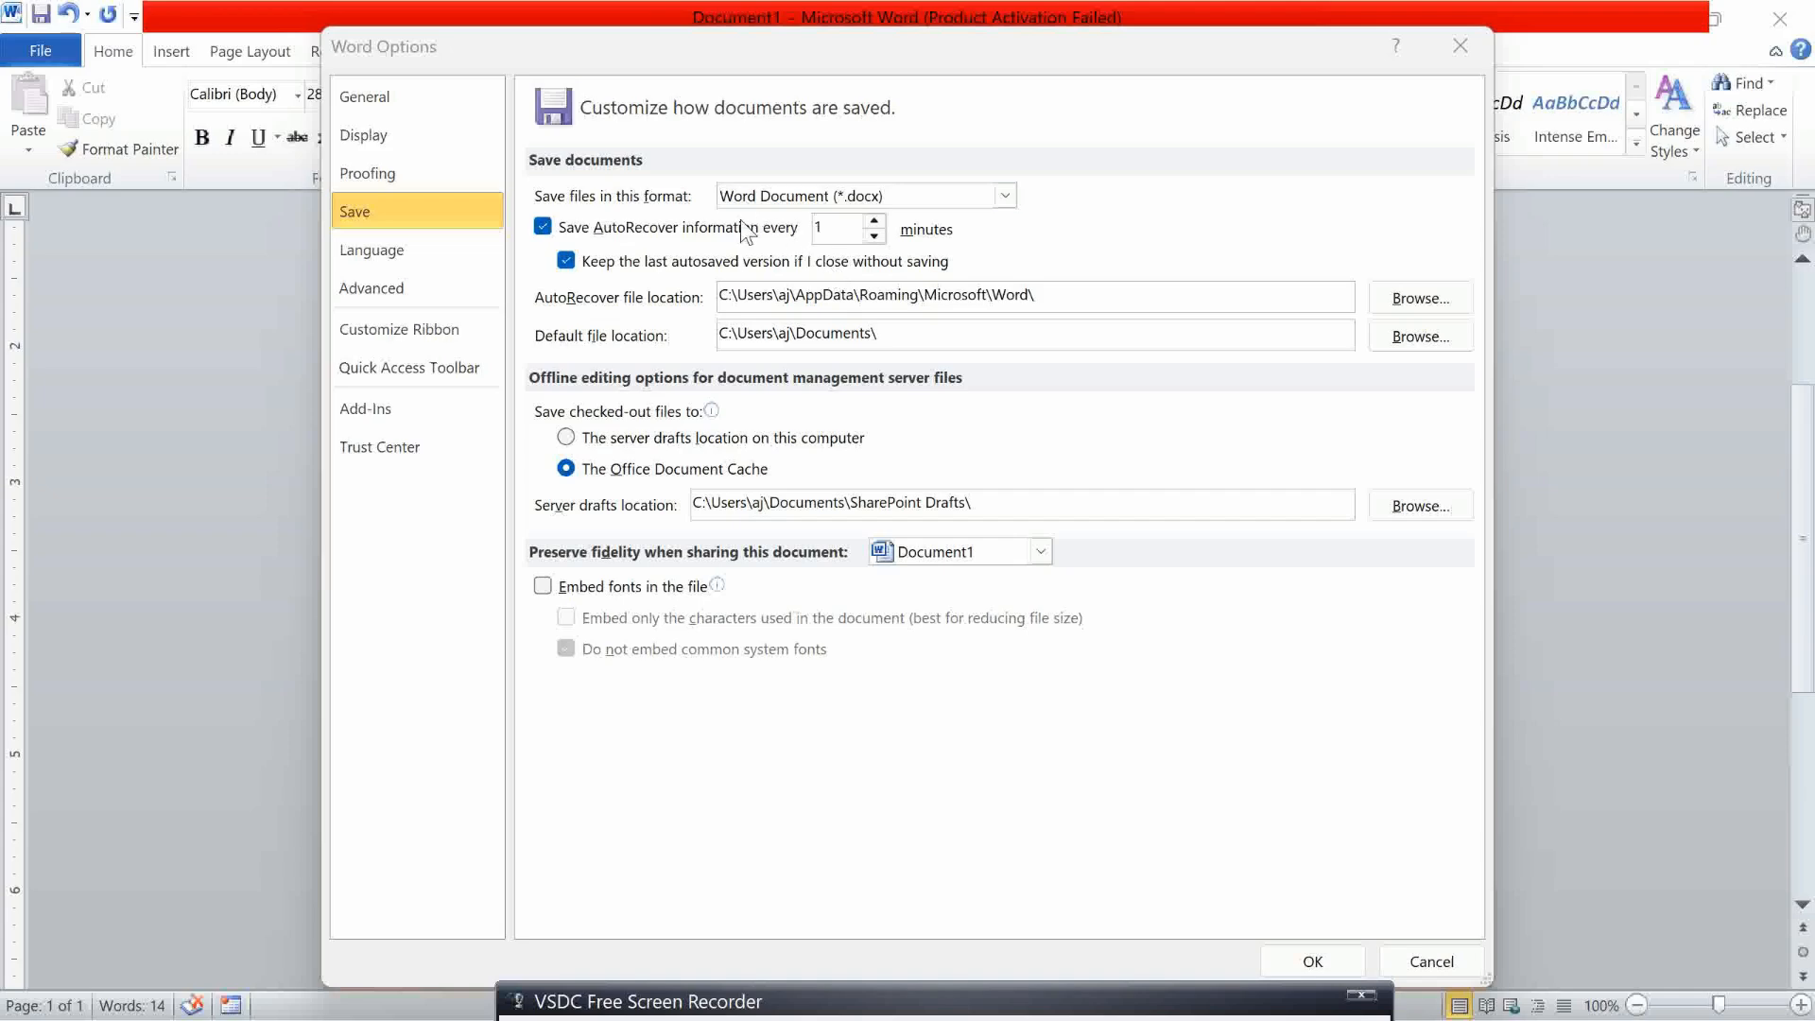
text(1)
Browse to the Desktop folder as a possible default file location and cancel the change
click(1410, 341)
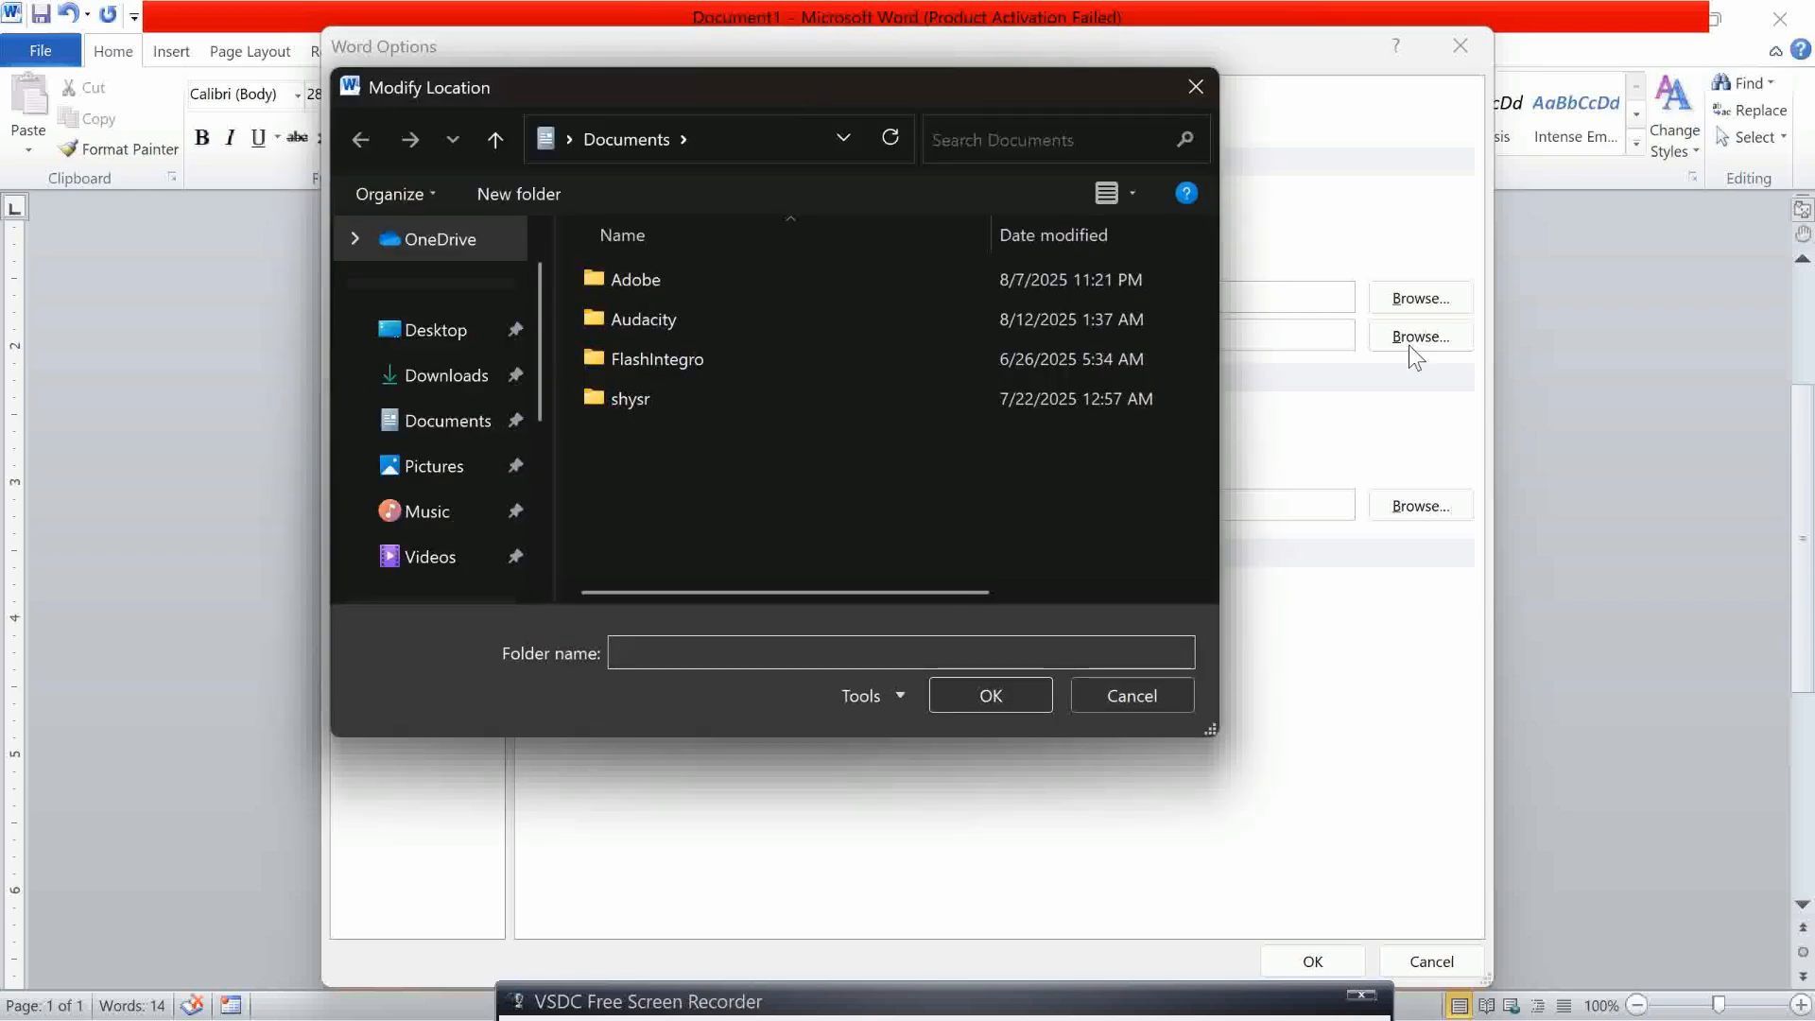
click(399, 358)
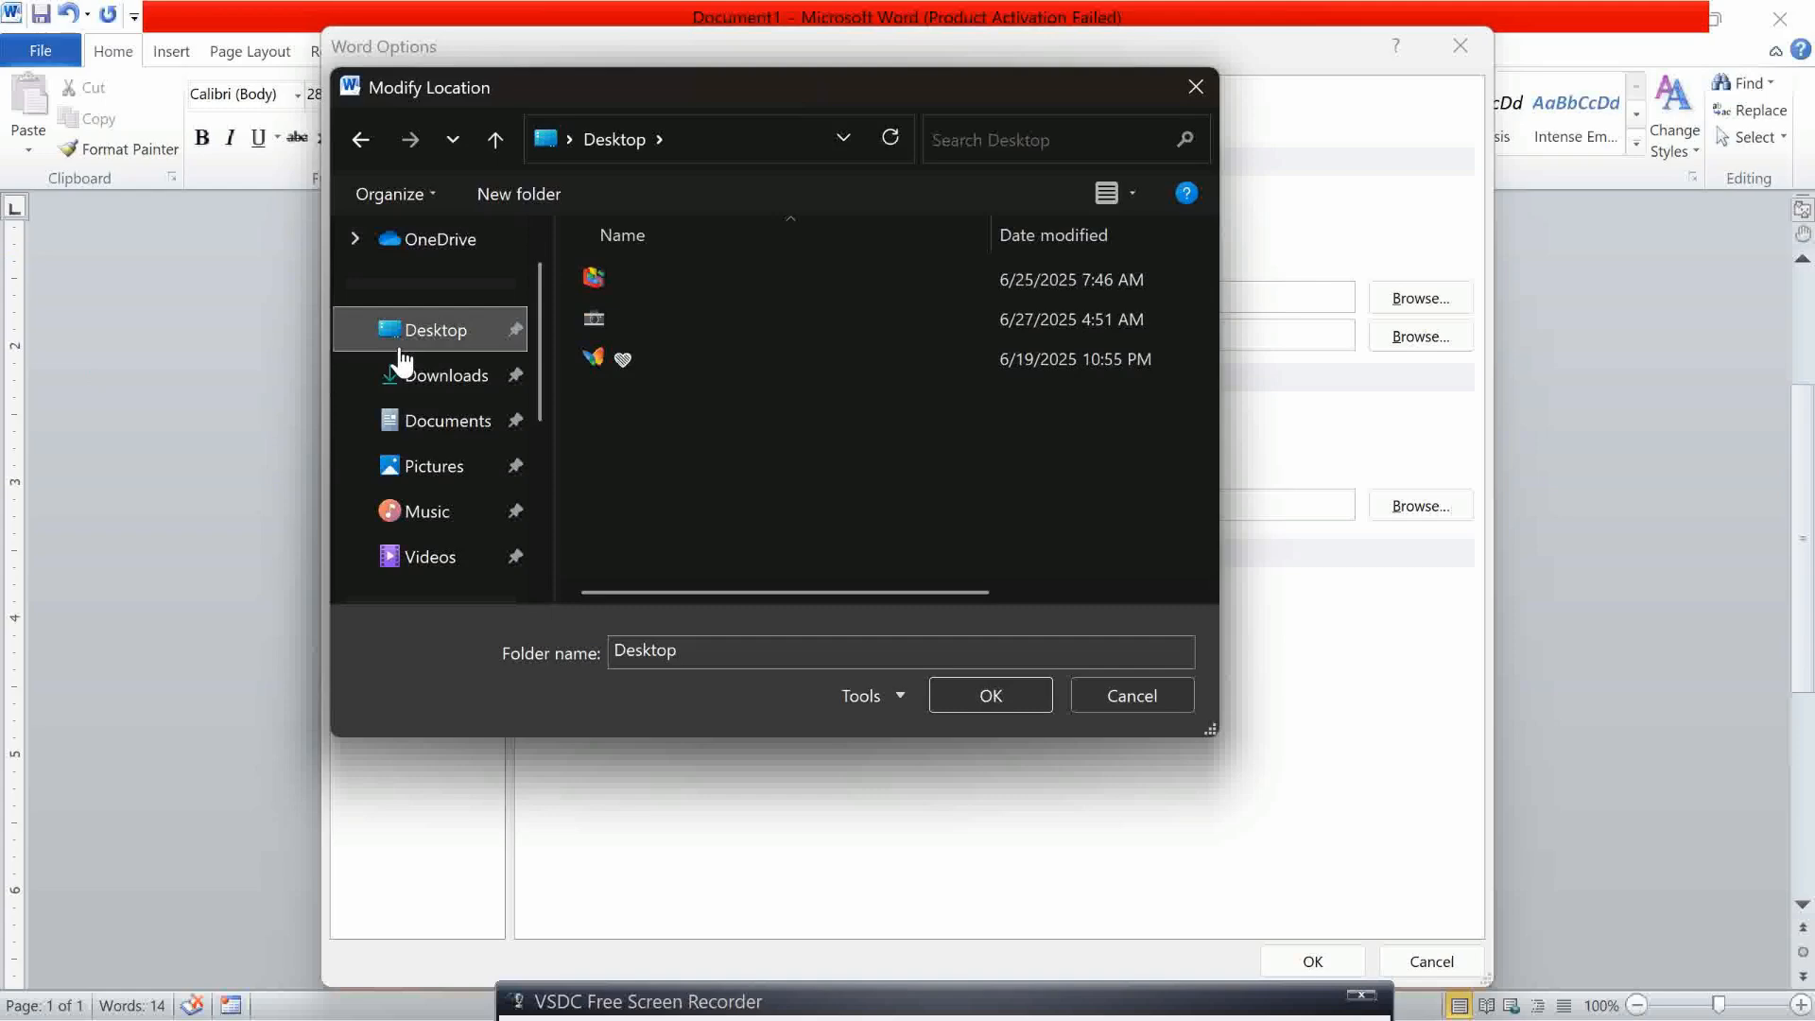
click(1188, 697)
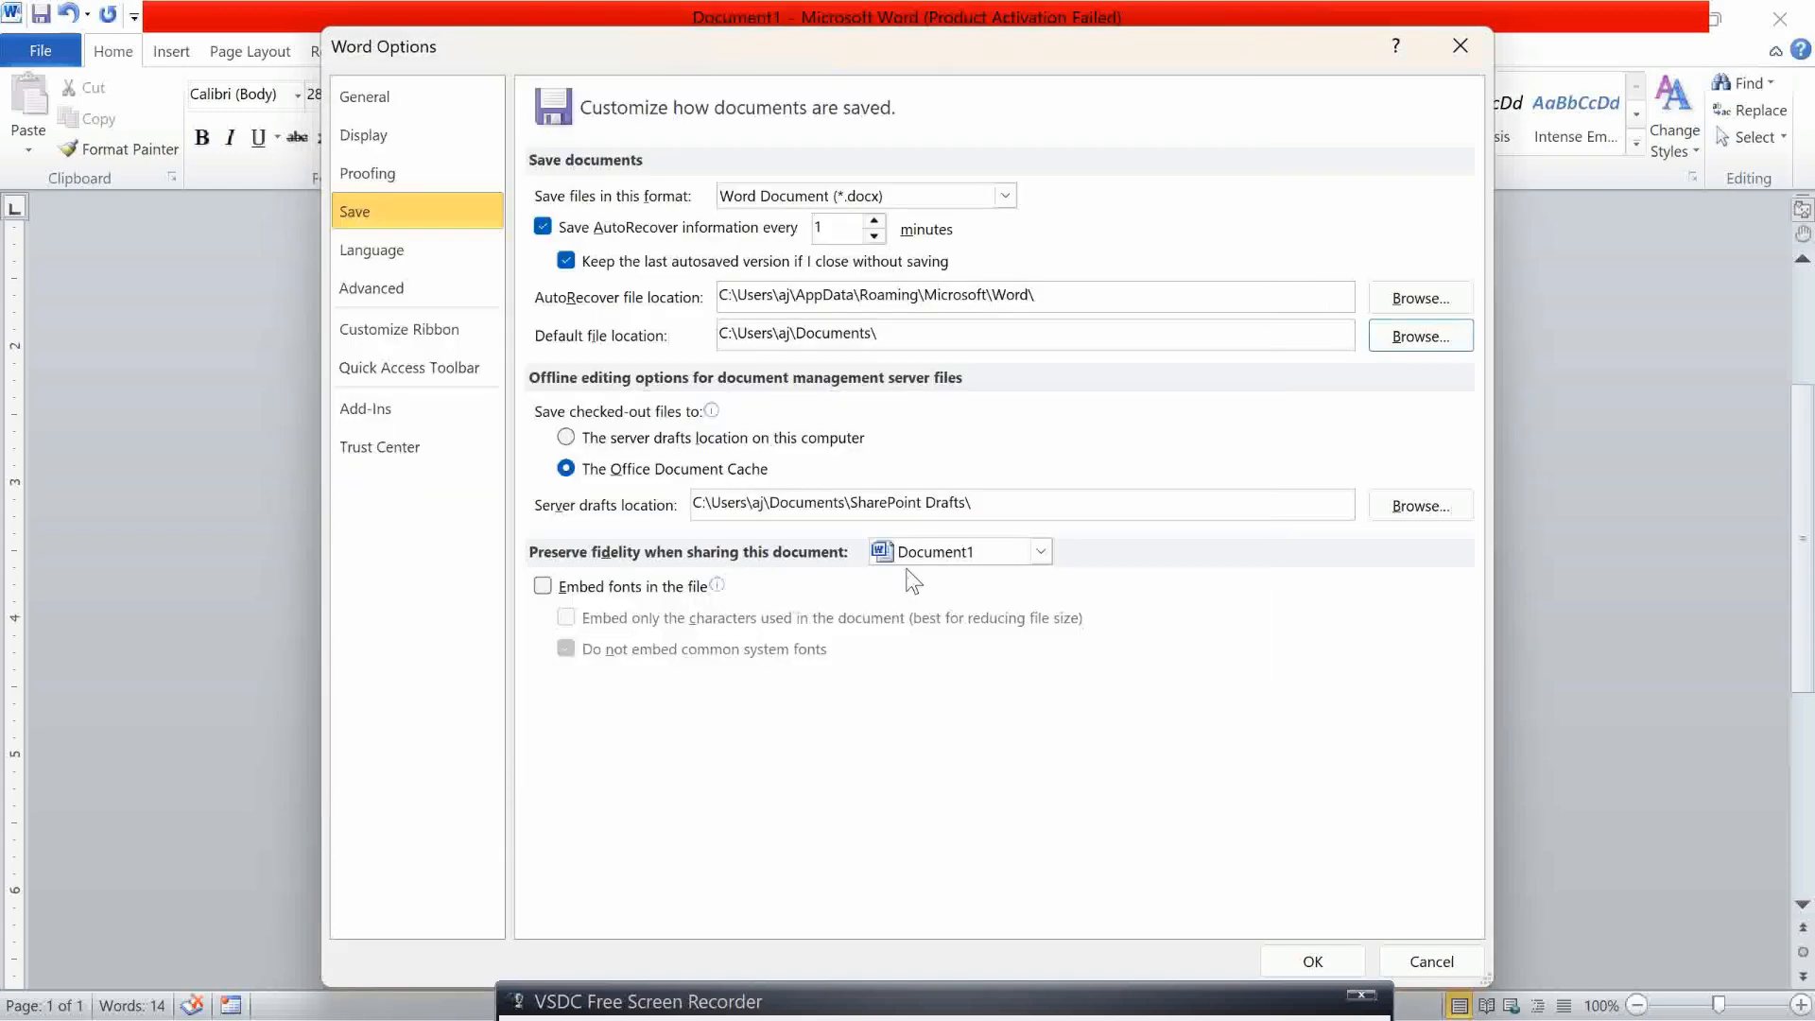
Open the Office language preferences in the options
mouse_move(583, 422)
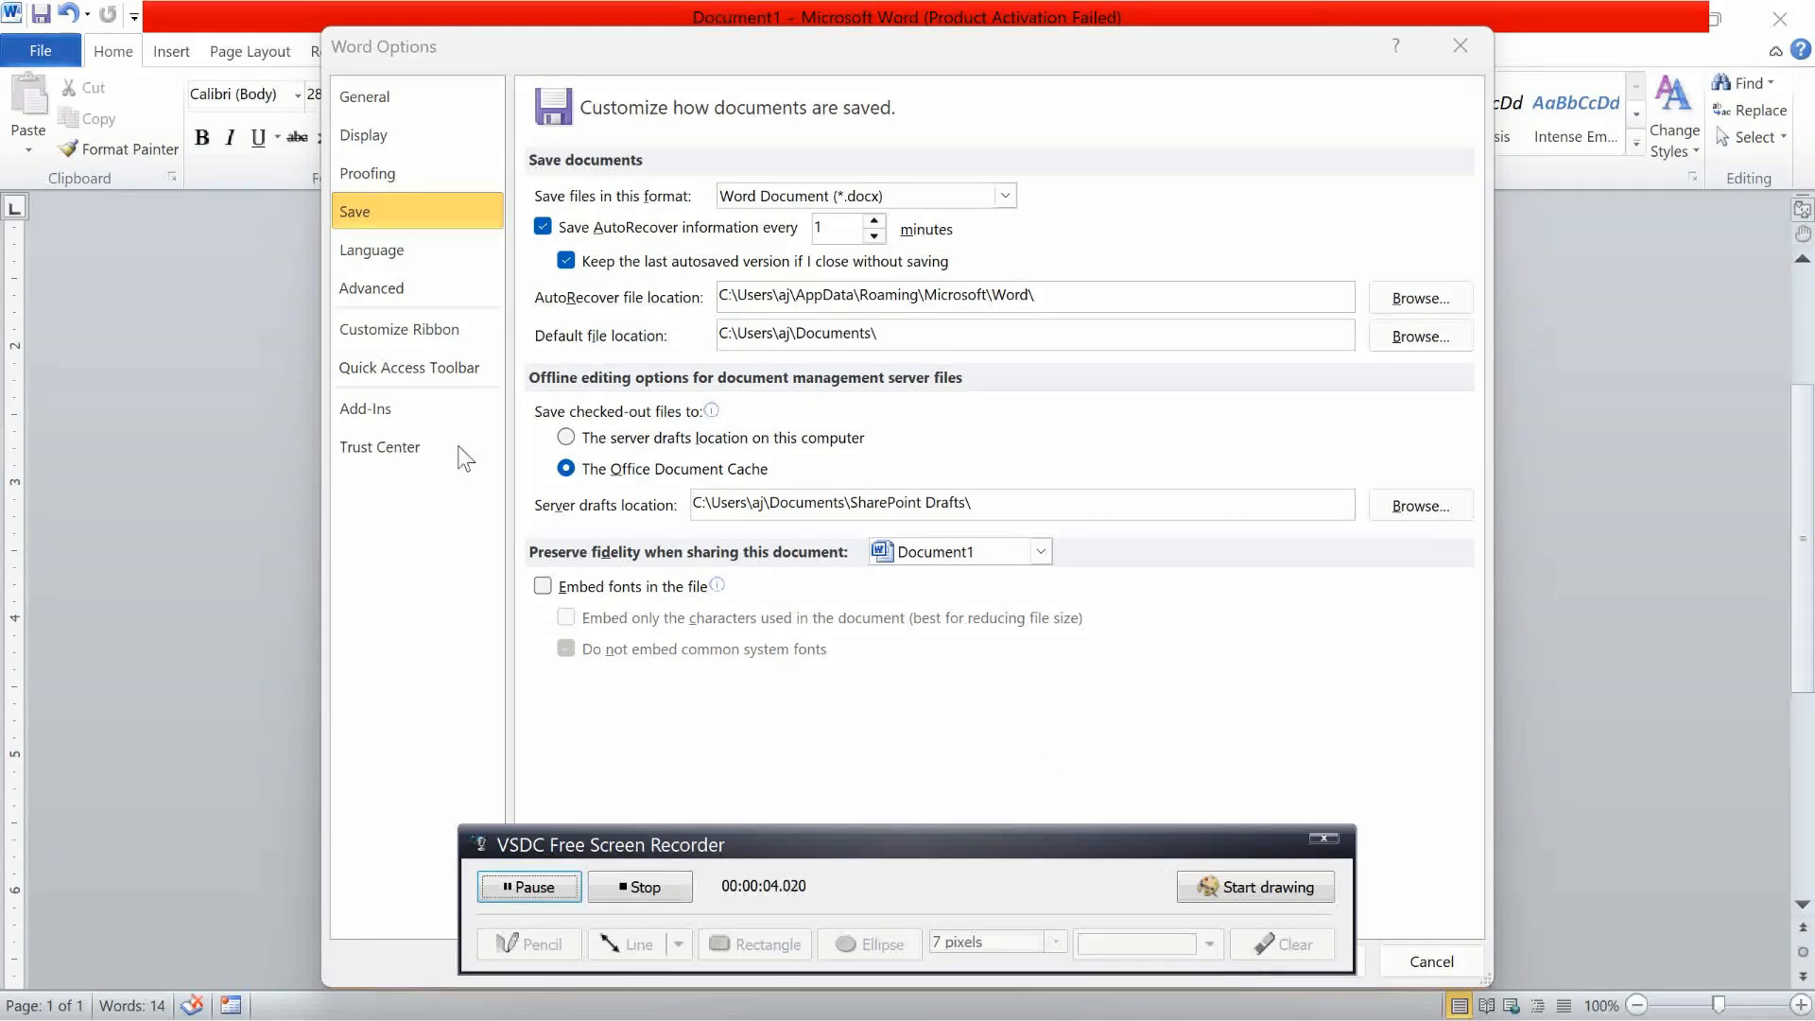
click(351, 262)
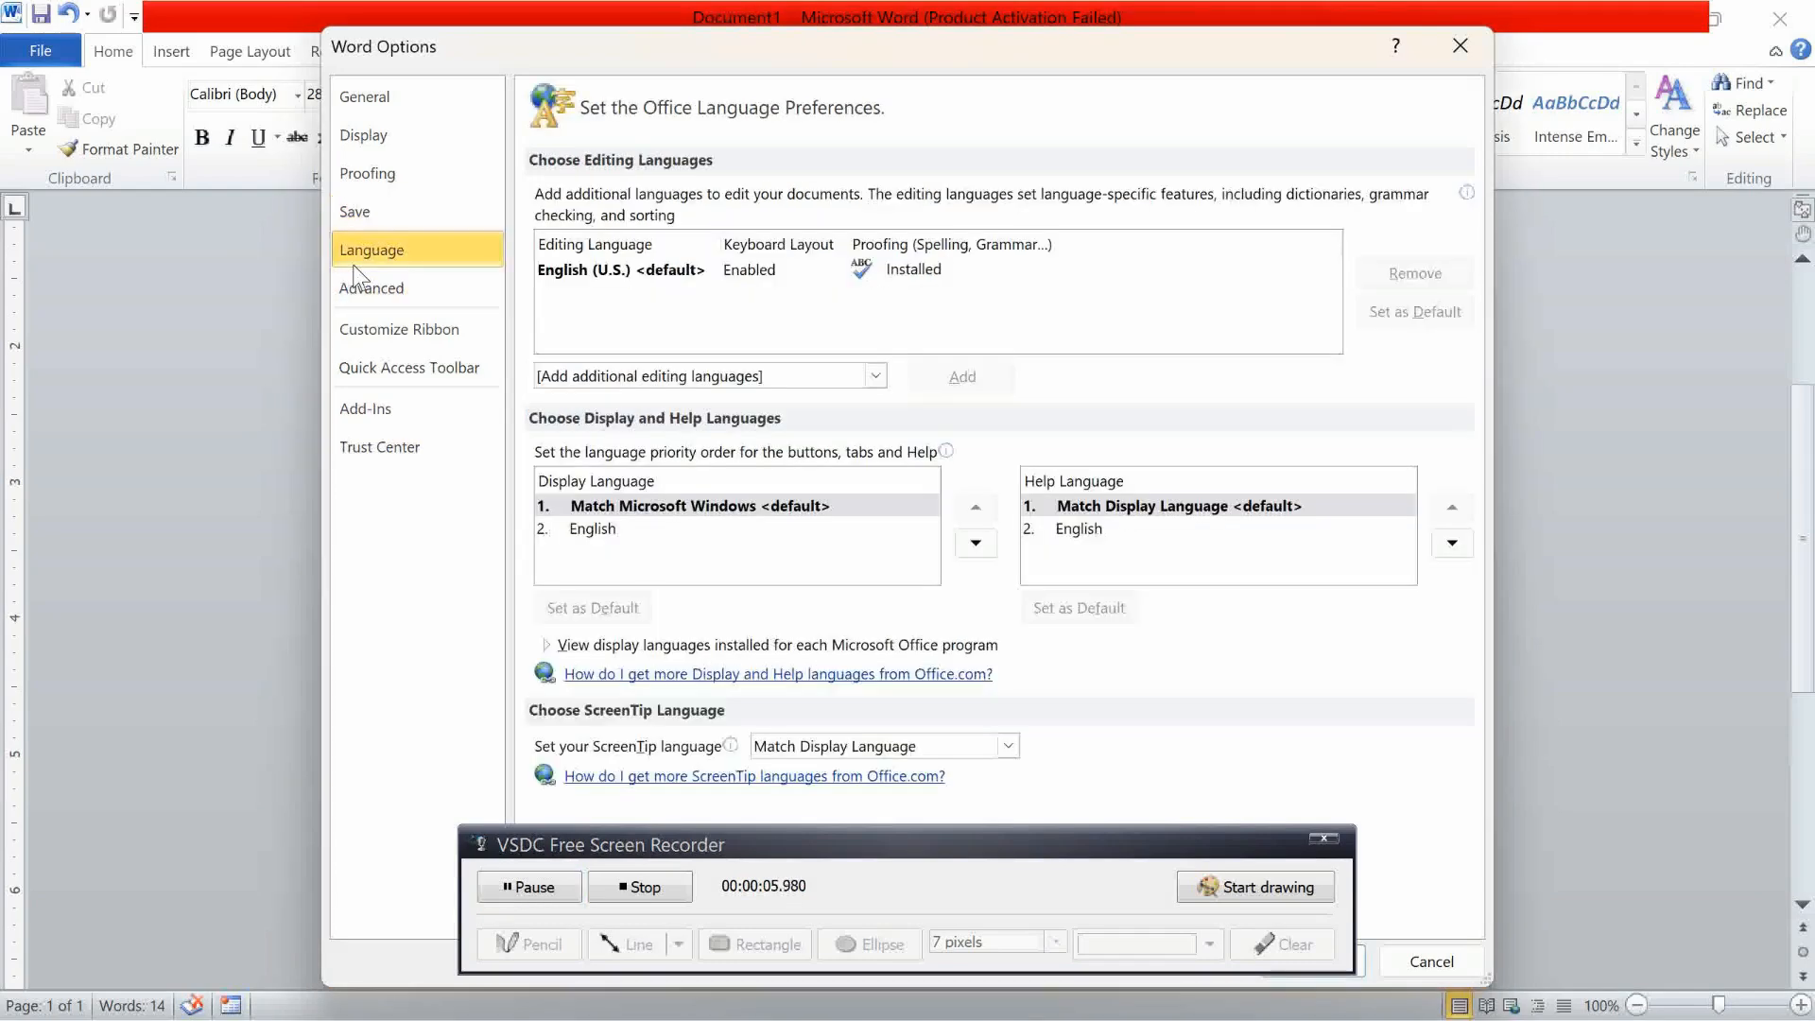